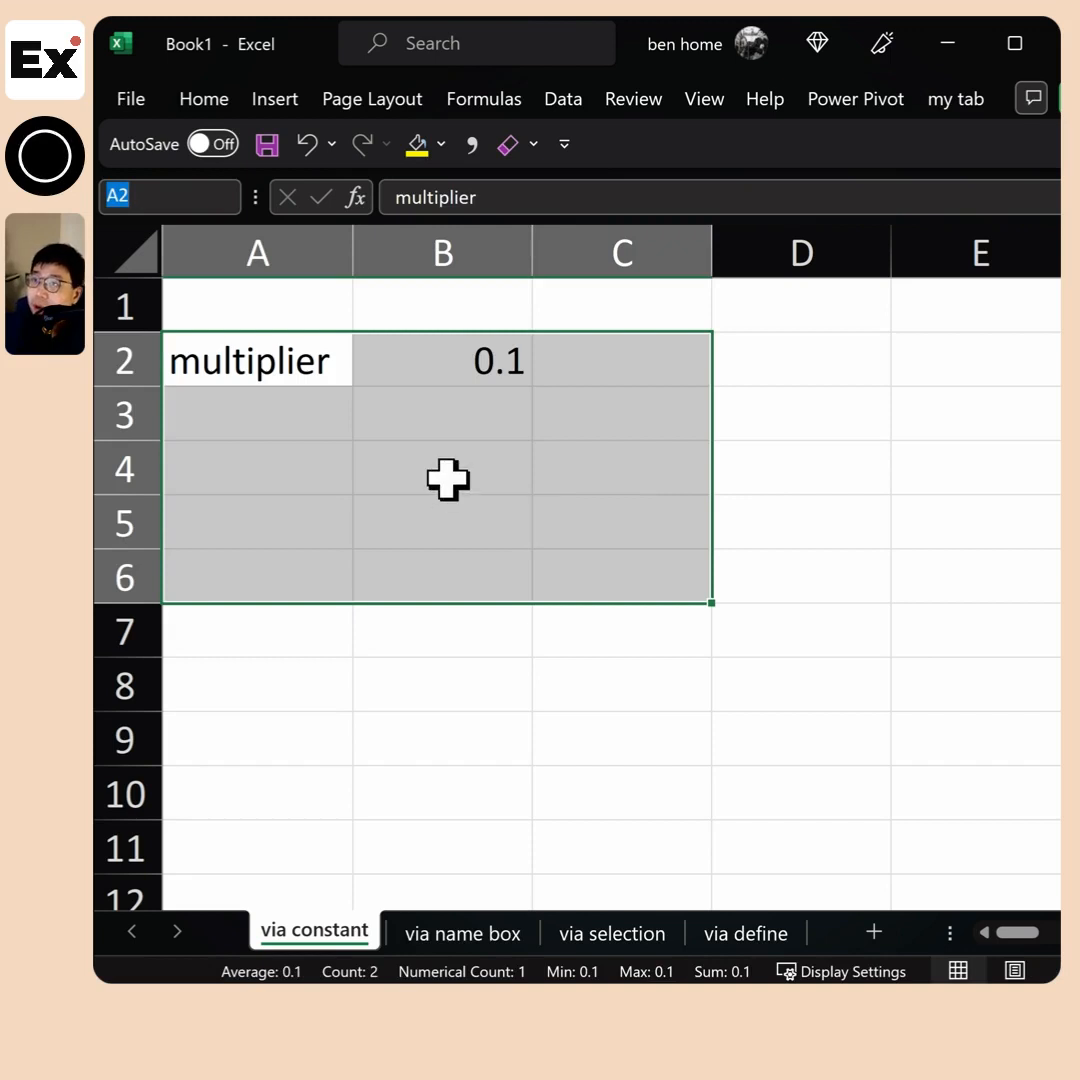
left_click(290, 467)
left_click(622, 415)
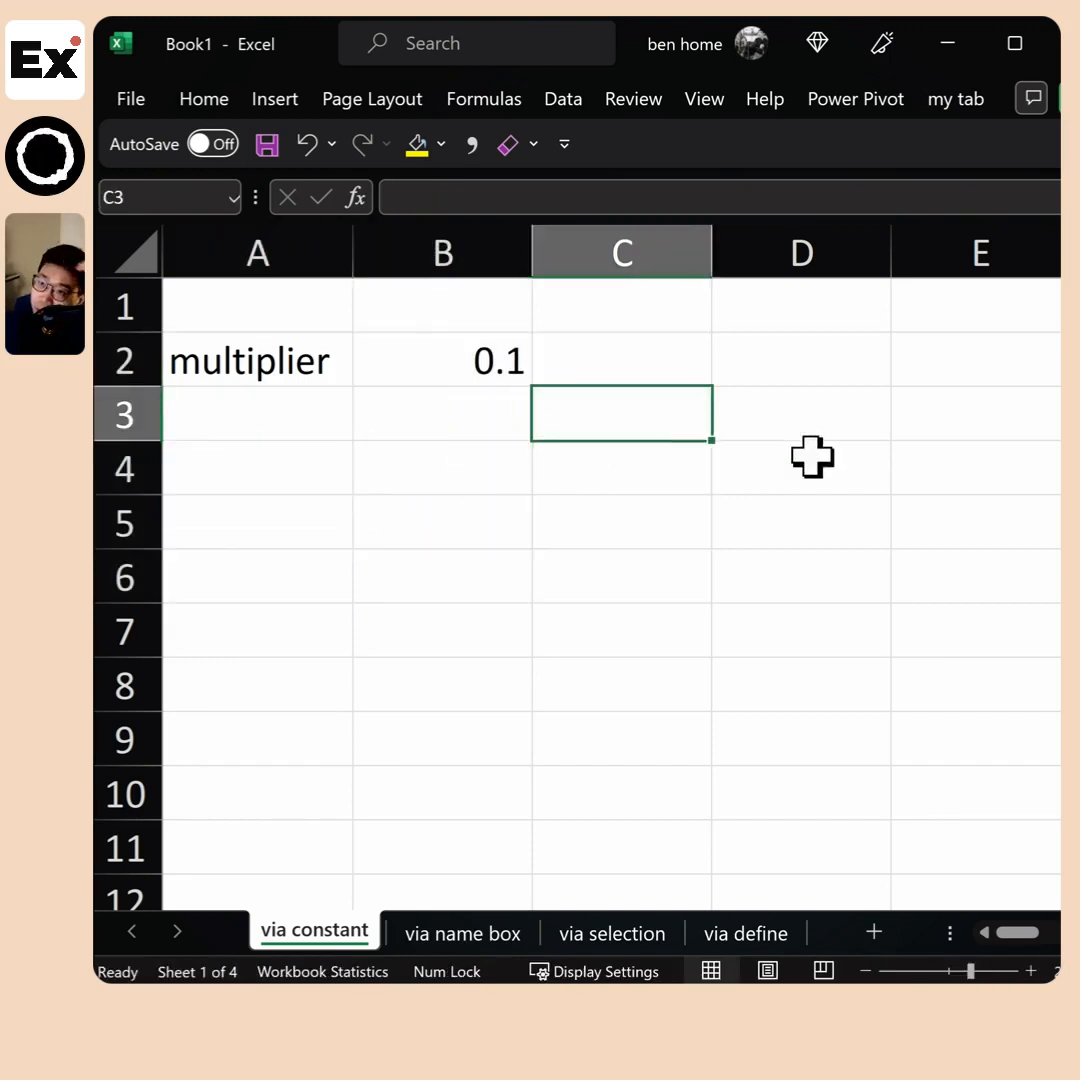
left_click(812, 462)
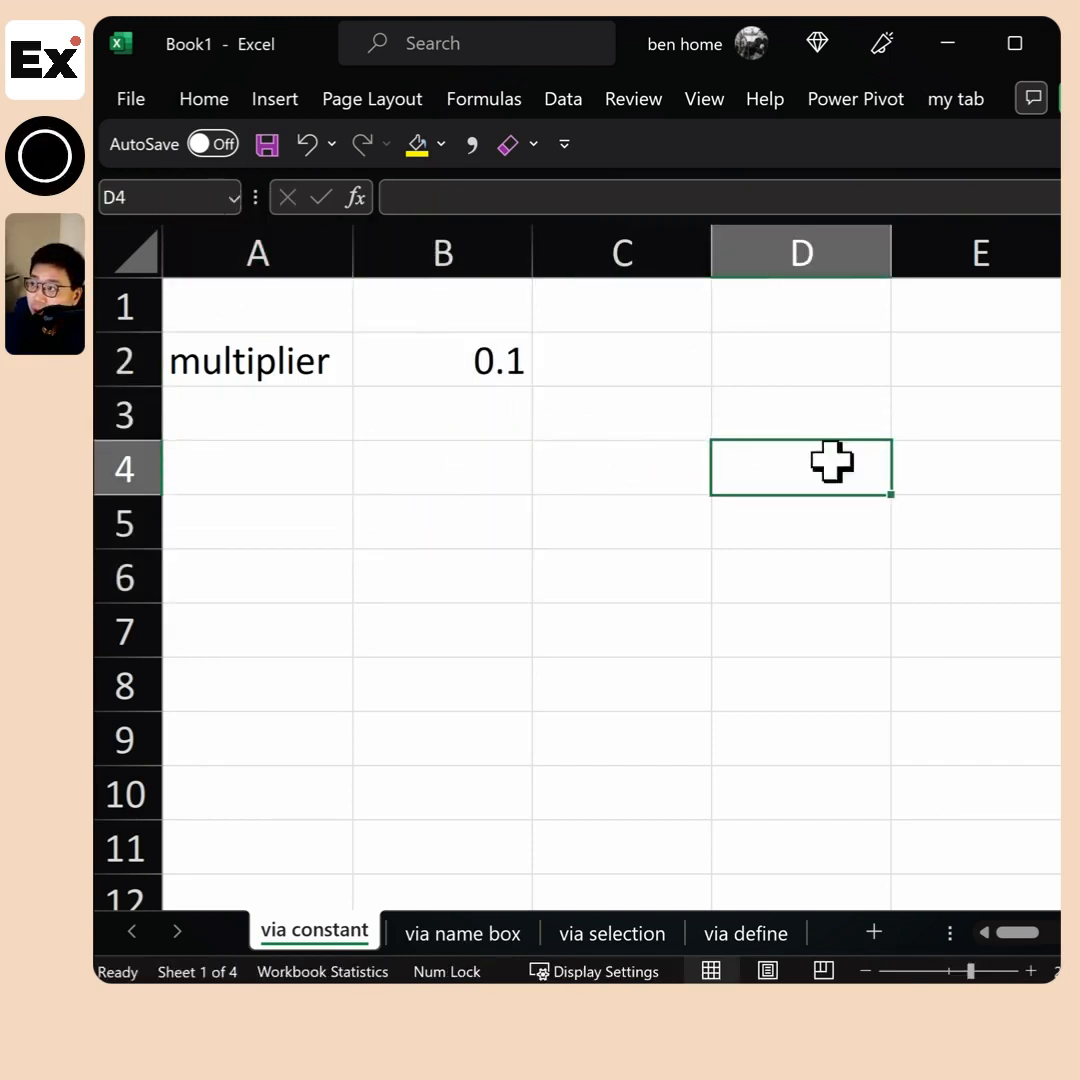
left_click_drag(518, 430, 962, 731)
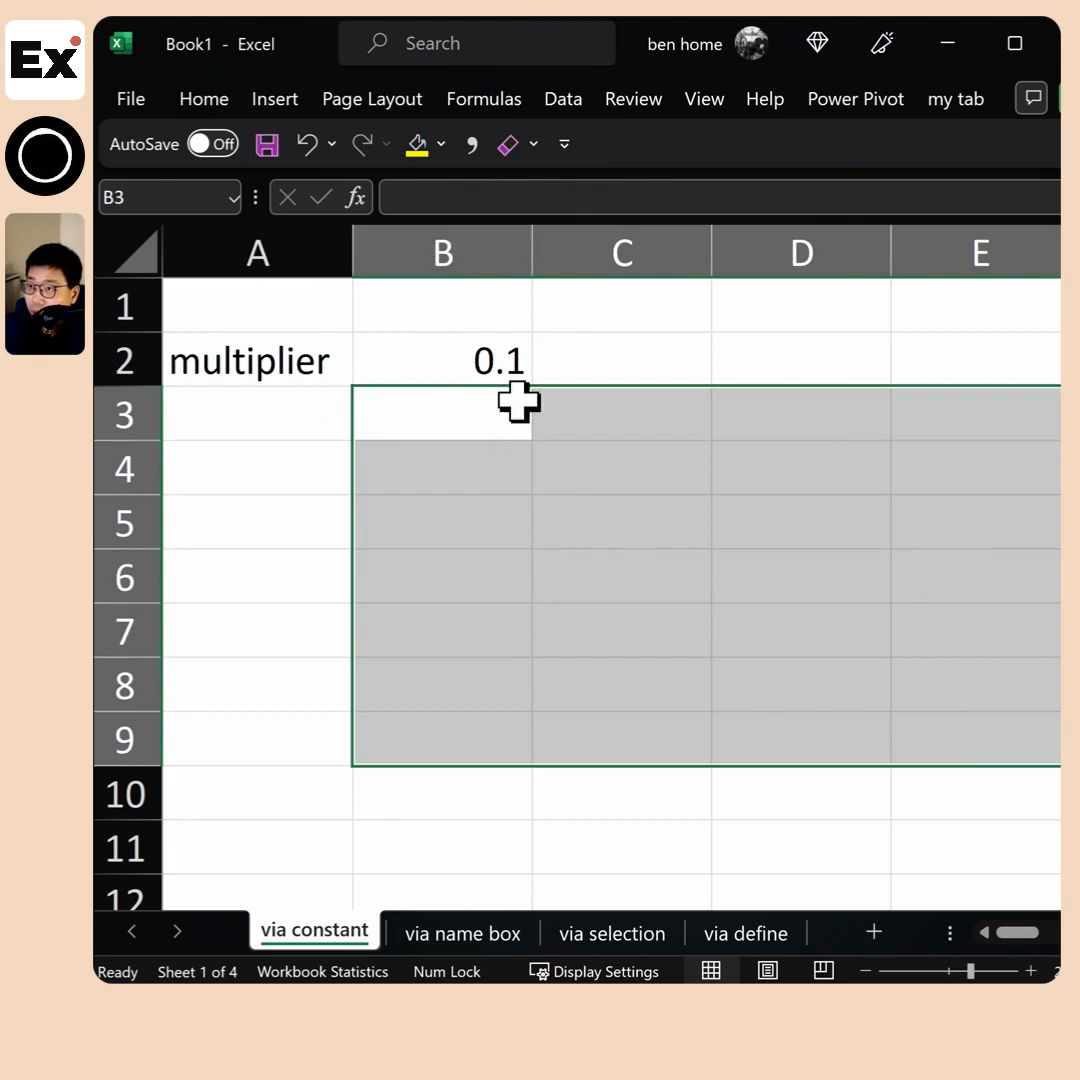
key("Return")
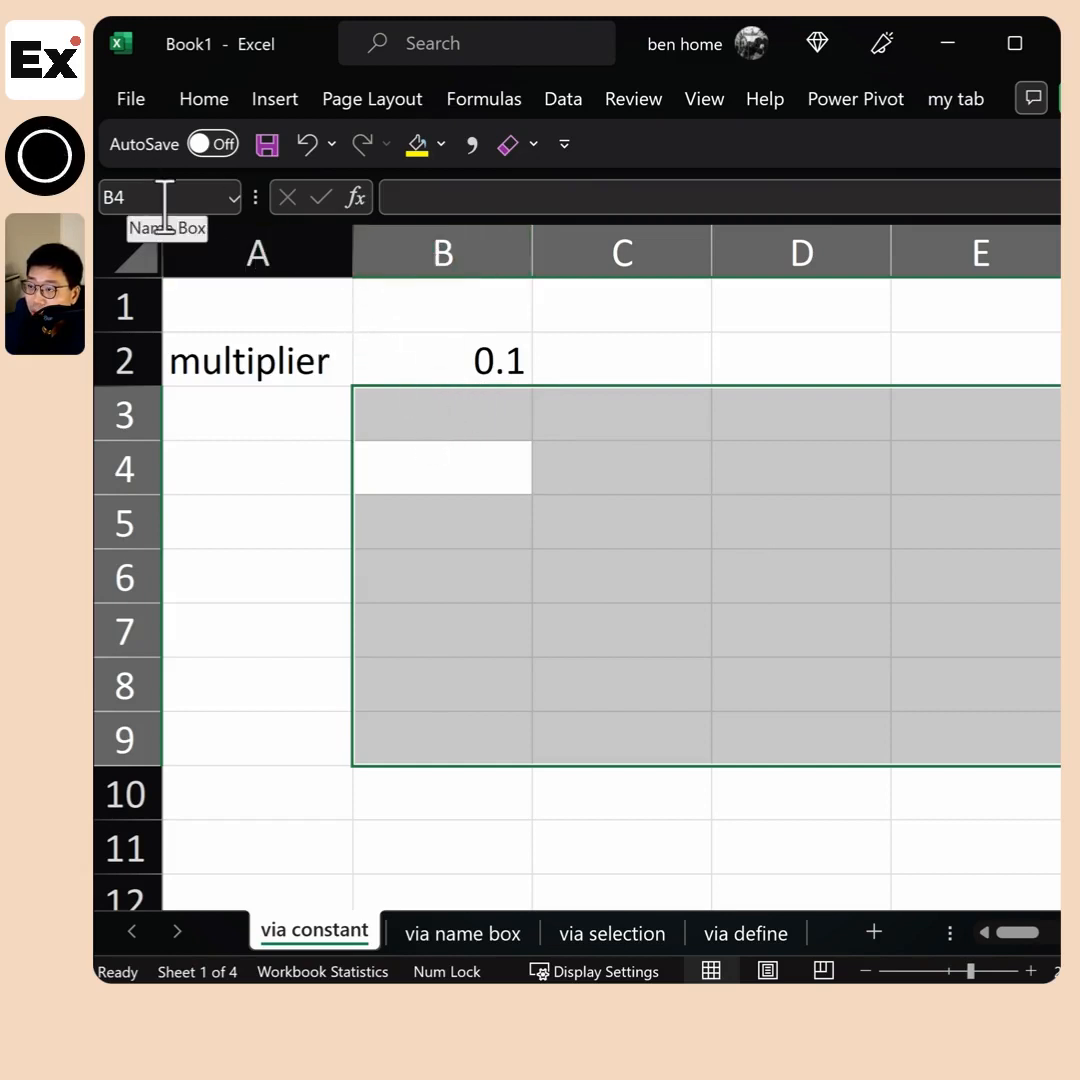
key("Return")
key("Return")
key("Return")
left_click(459, 408)
mouse_move(459, 408)
left_mouse_down()
mouse_move(1005, 706)
mouse_move(980, 740)
left_mouse_up()
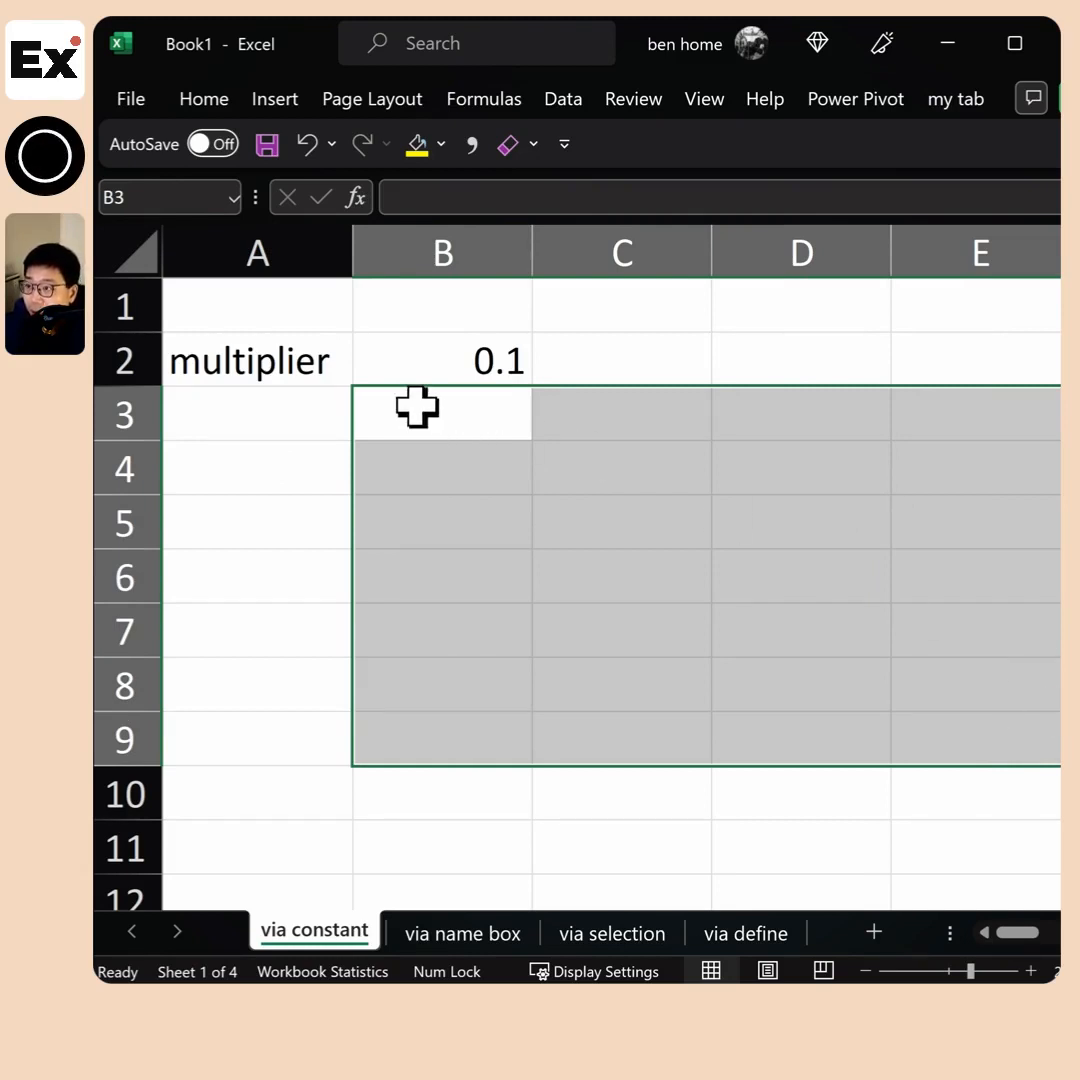
left_click_drag(420, 408, 914, 629)
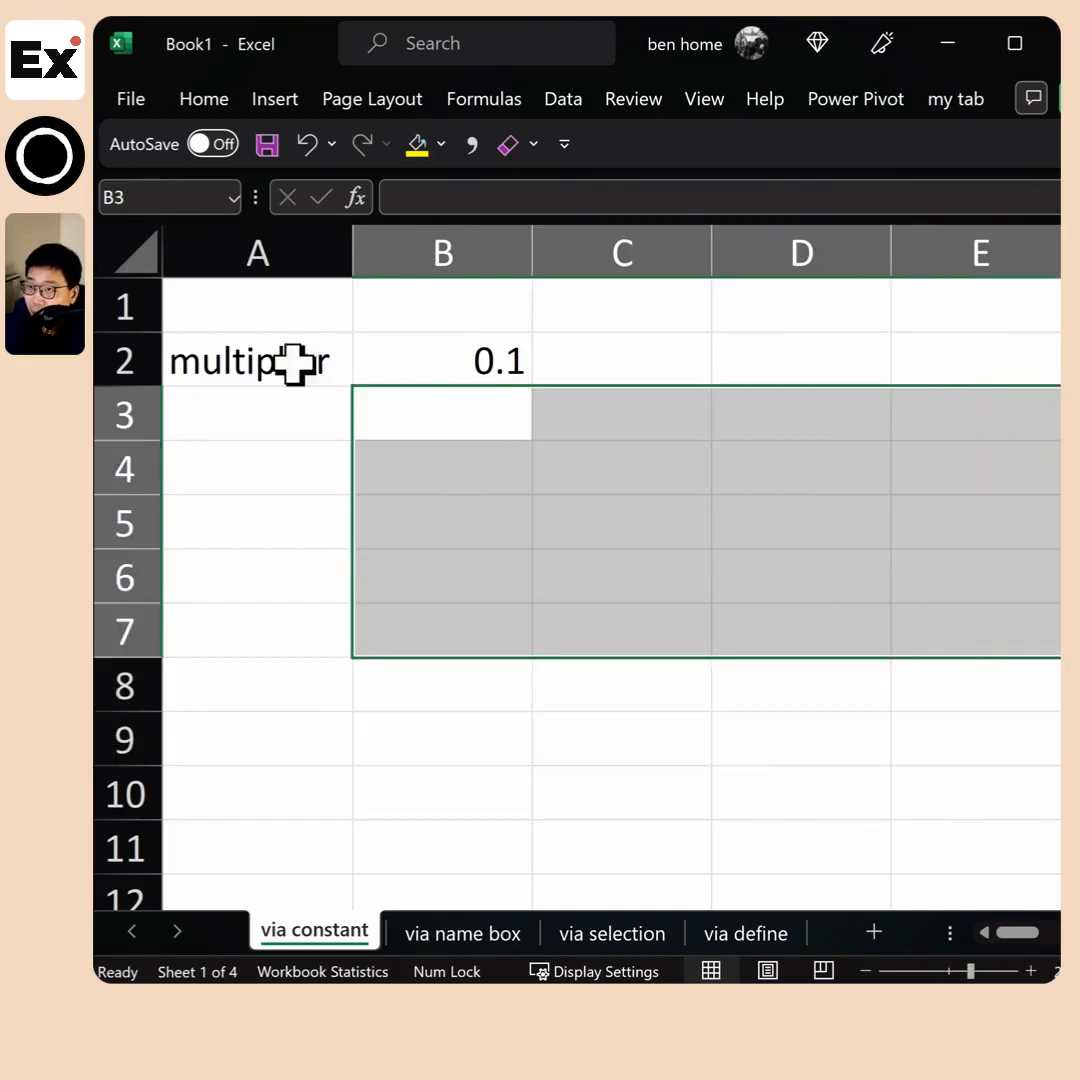
left_click_drag(591, 415, 985, 575)
Name cell B2, which holds the multiplier 0.1, as rate, and reselect the cell to check its name
left_click(515, 358)
left_click(172, 198)
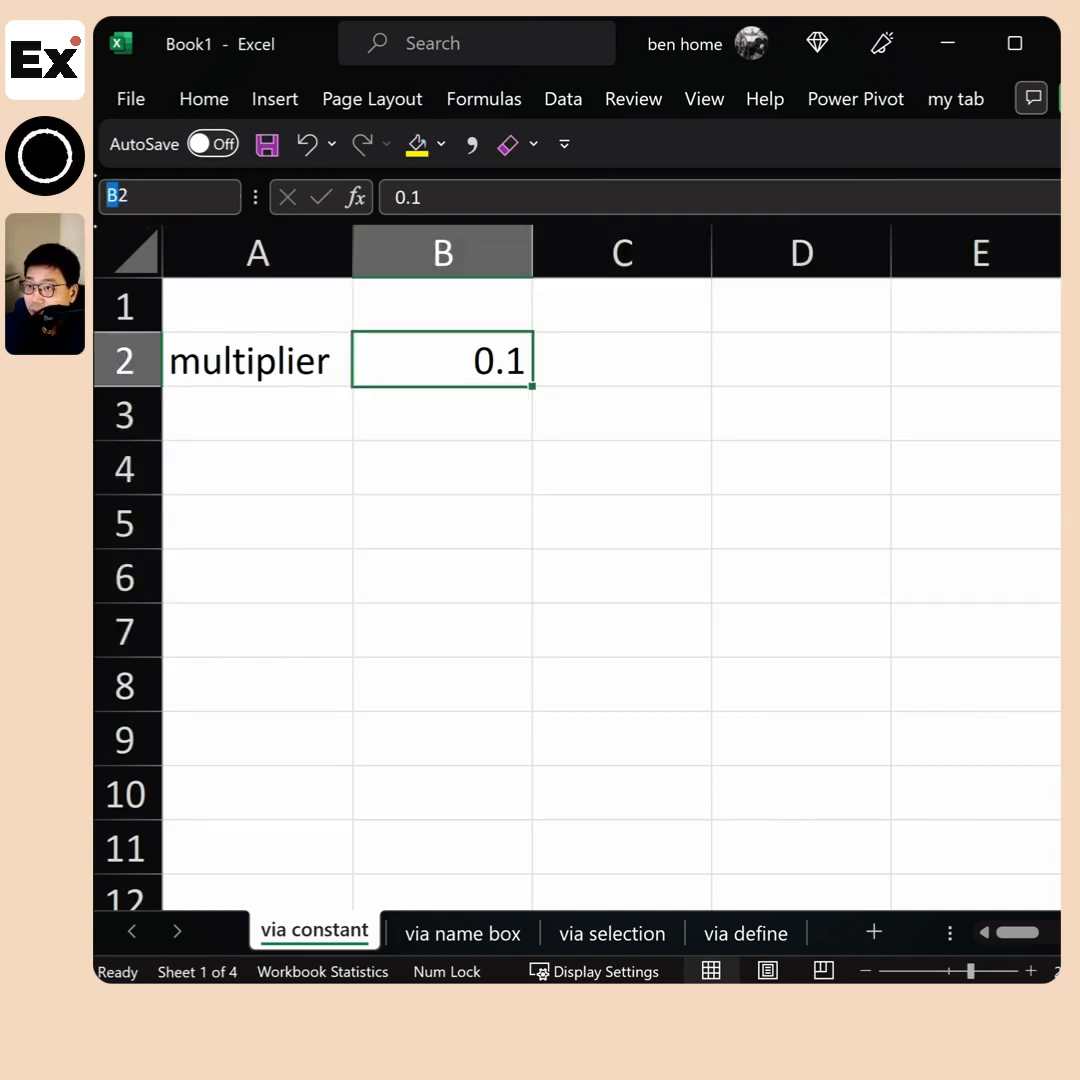
left_click(419, 471)
left_click(439, 366)
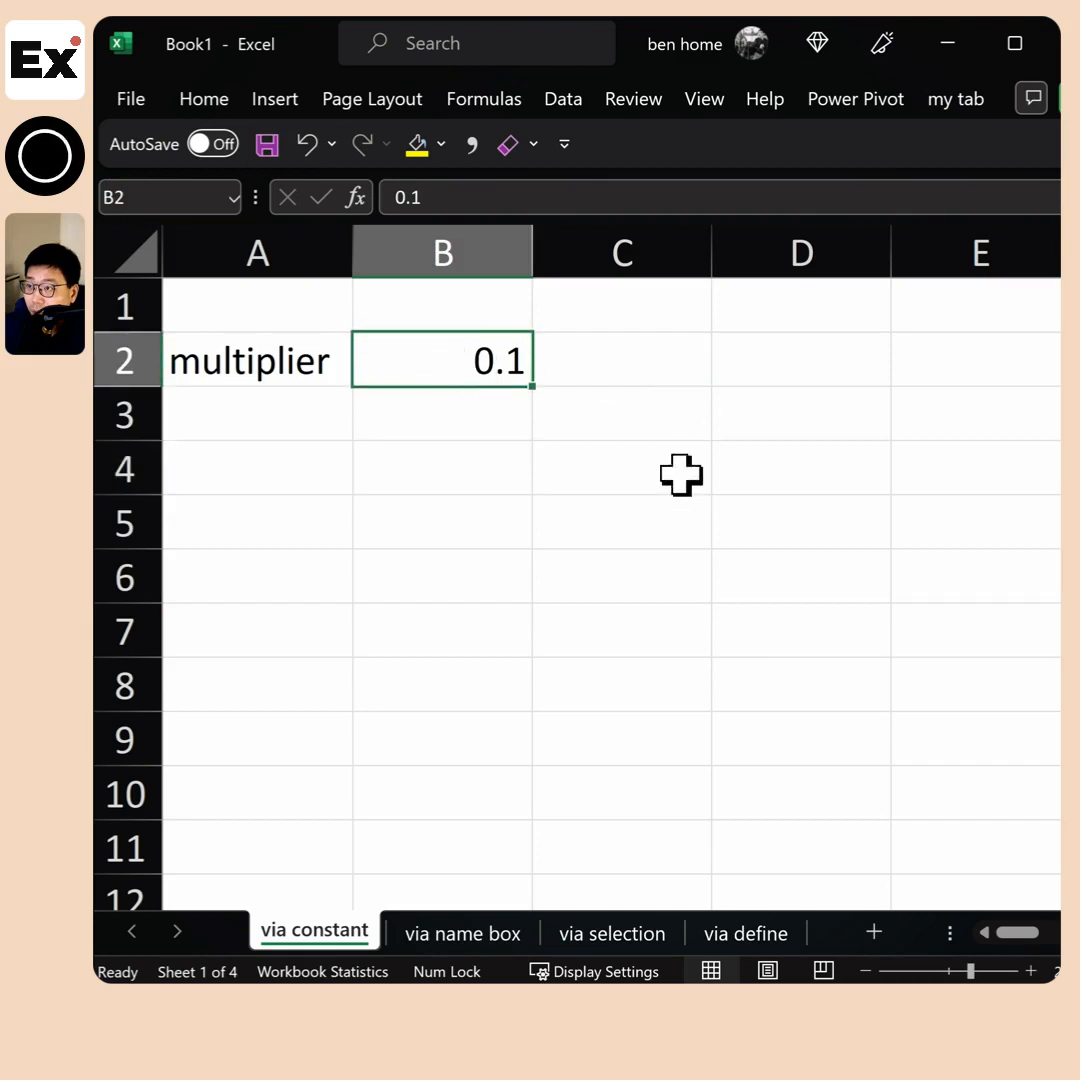
left_click(305, 362)
left_click(398, 357)
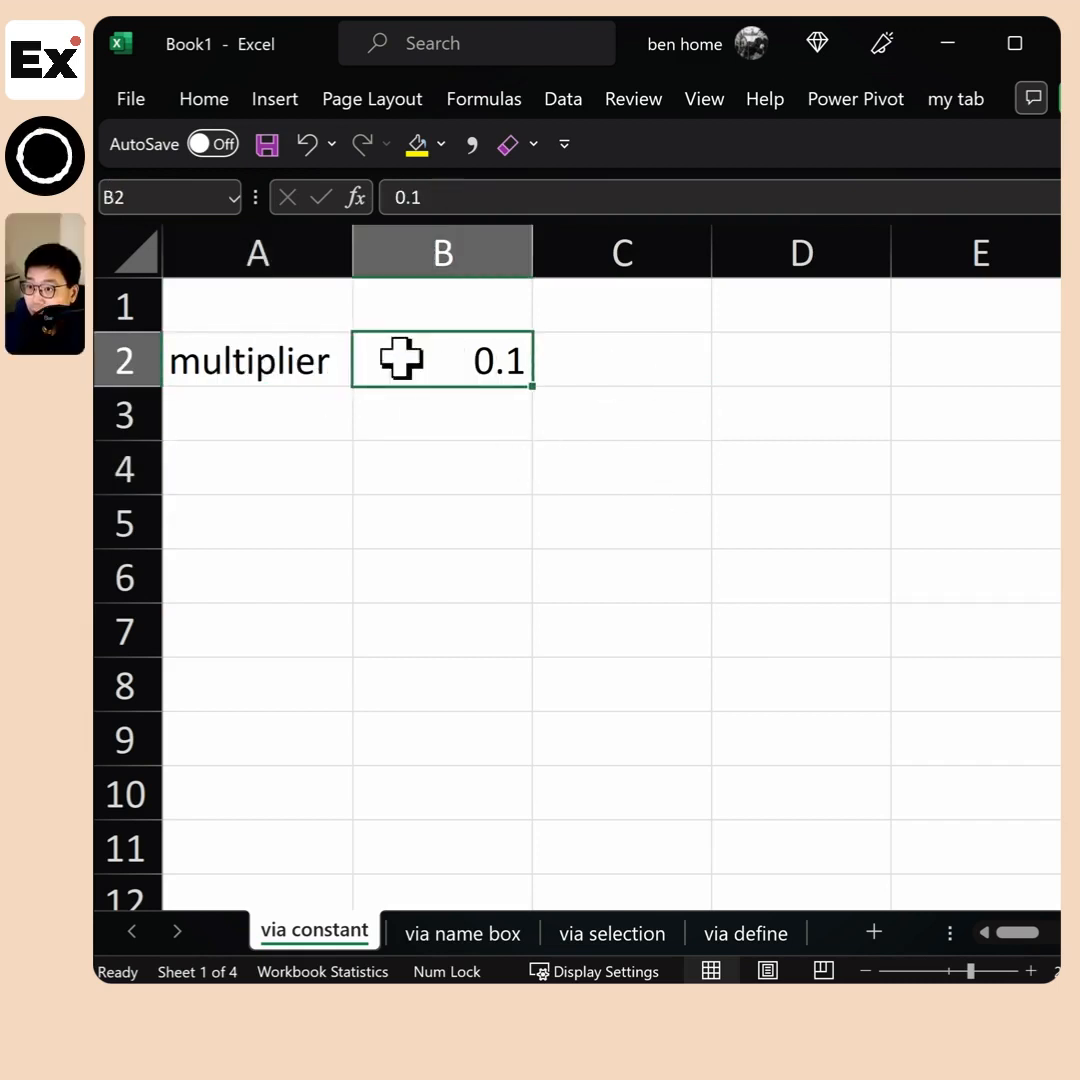
left_click(169, 195)
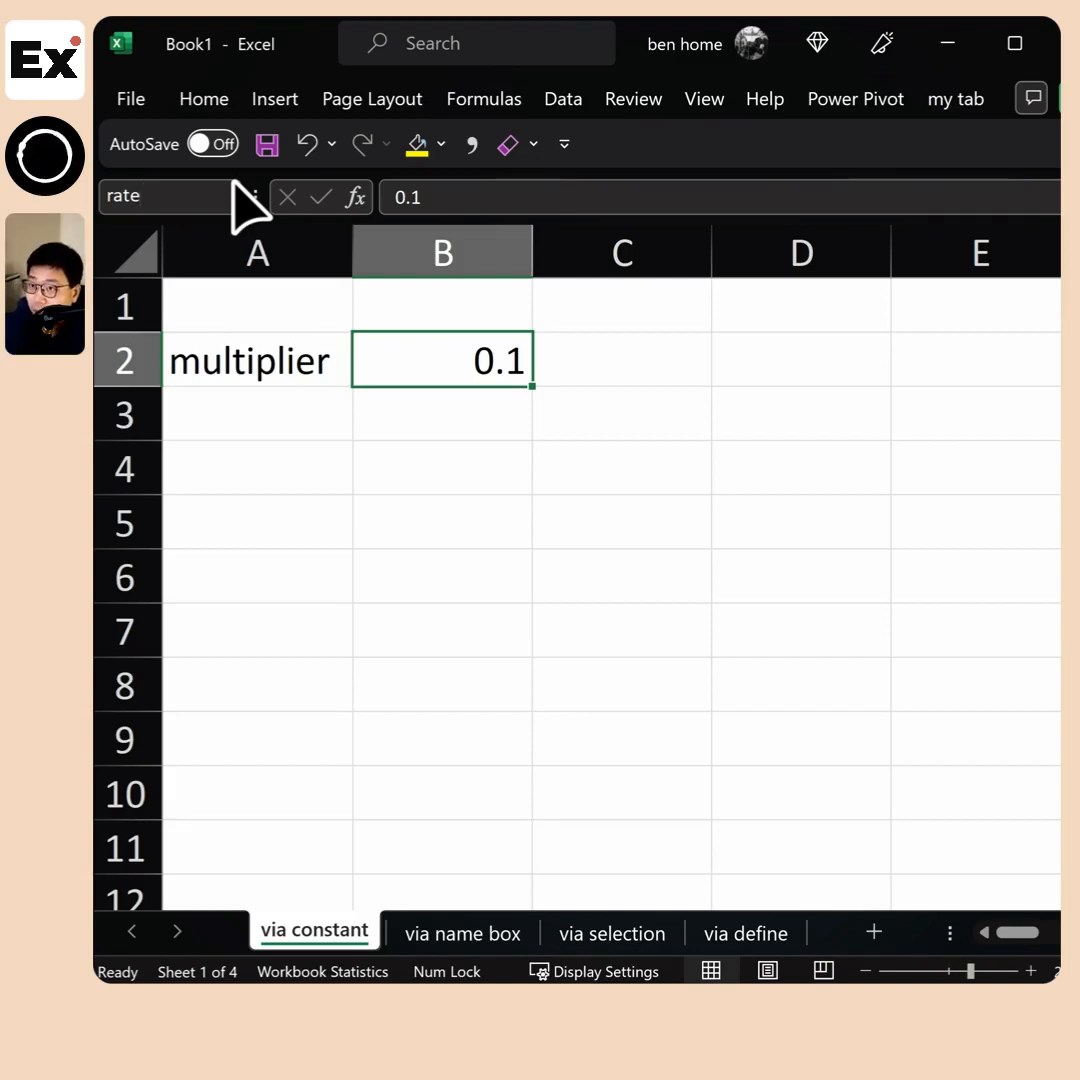
left_click(735, 489)
left_click(460, 368)
left_click(107, 195)
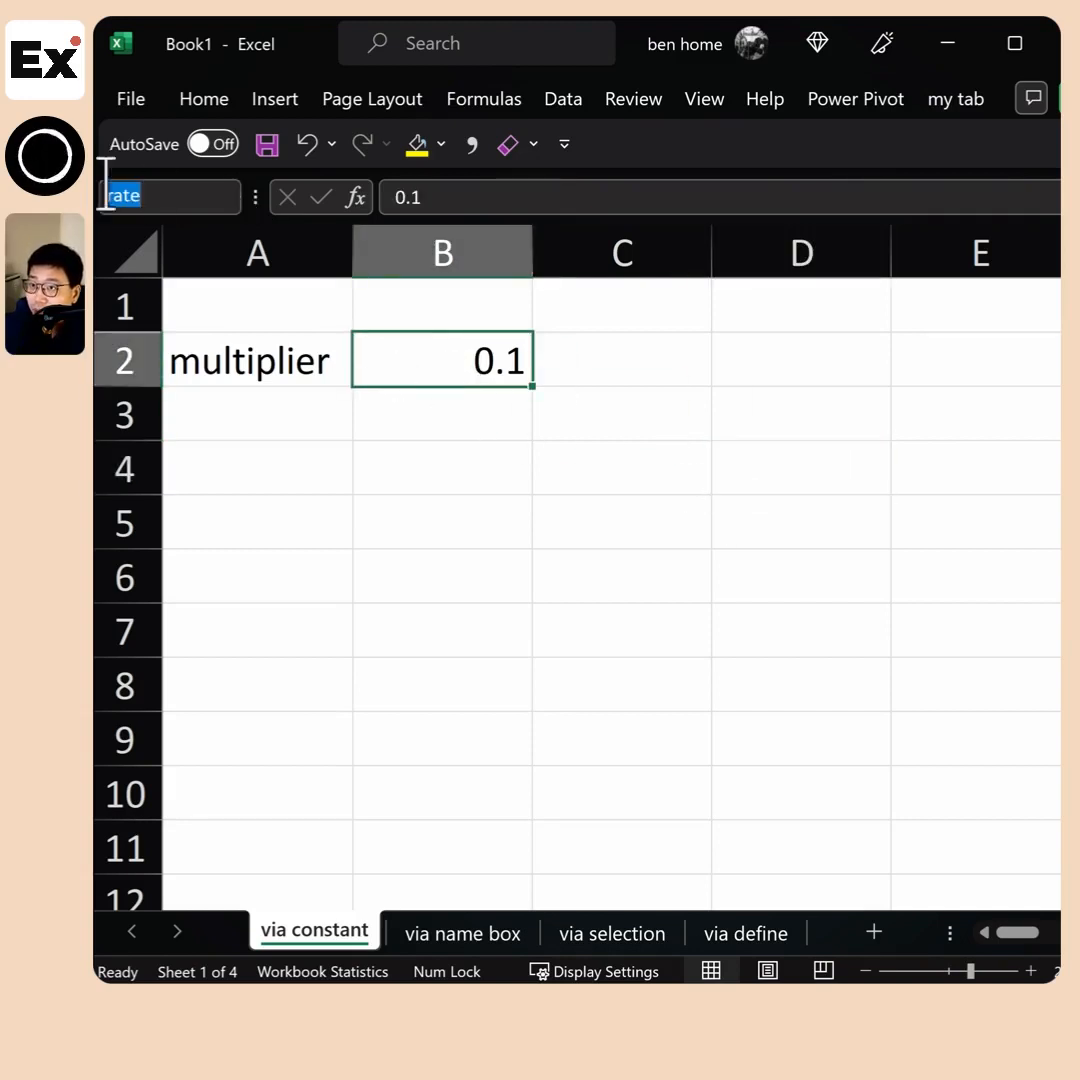
Try referencing the named cell by entering =rate in cell A3, and undo the entry
left_click(333, 390)
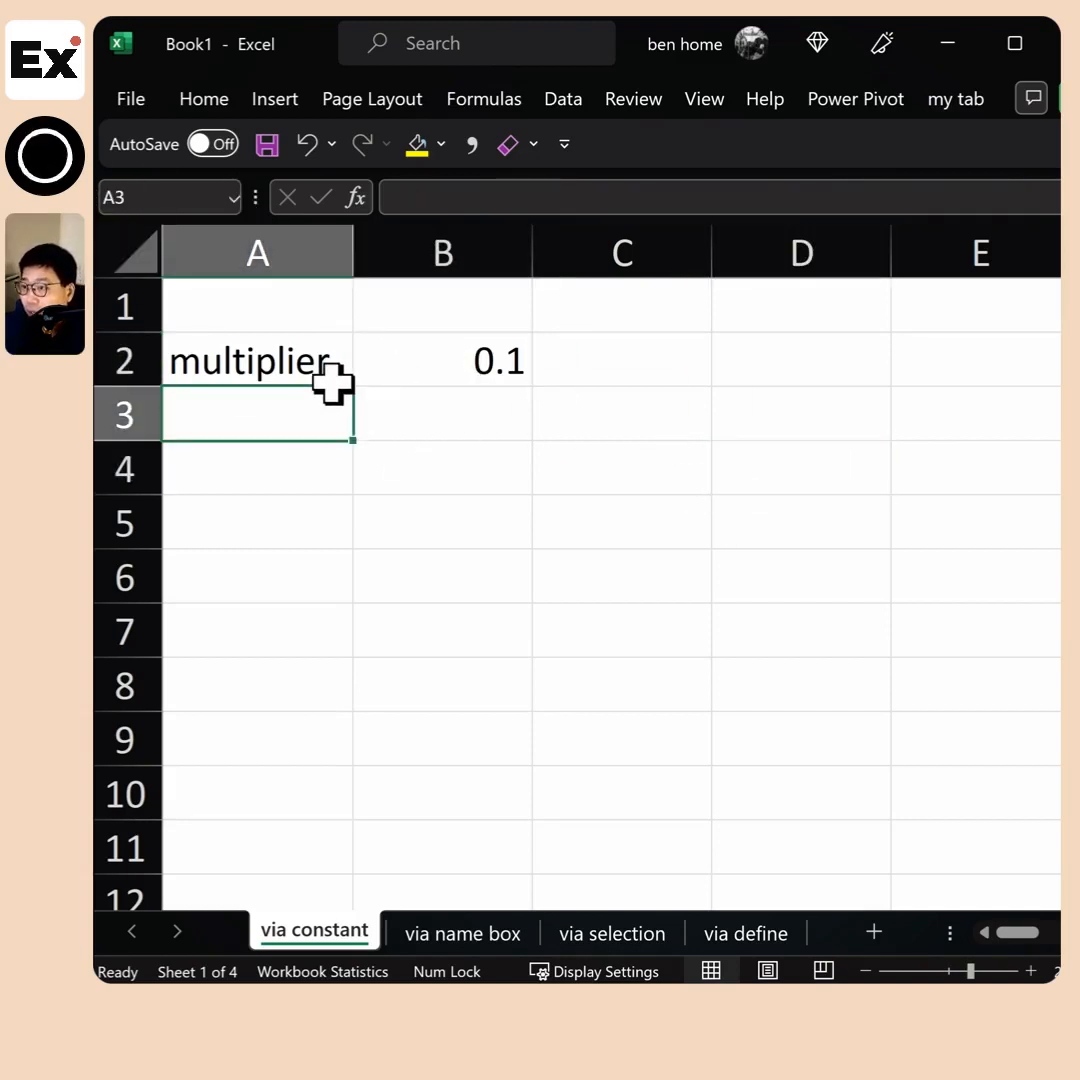
type("=rate")
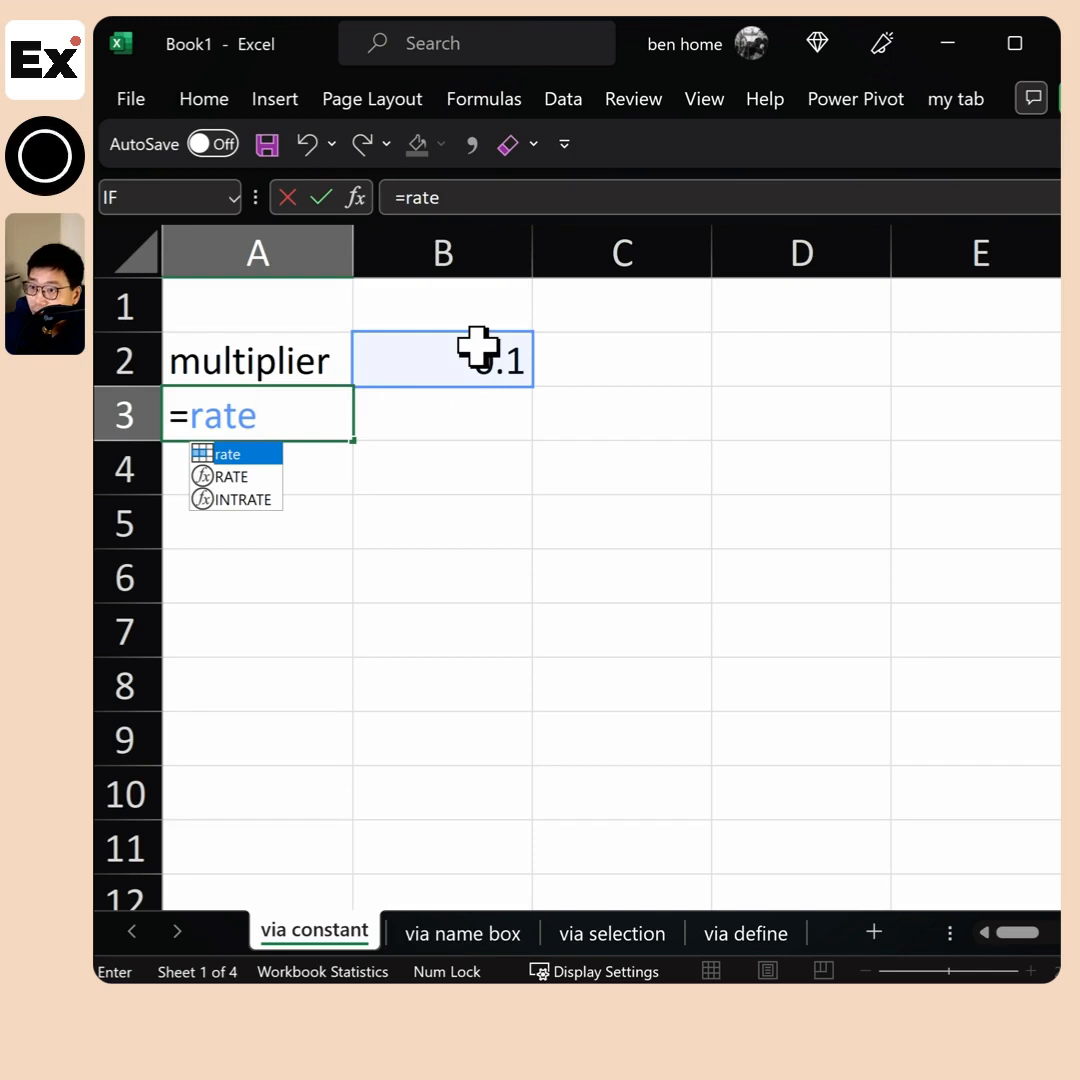
key("Return")
key("ctrl+z")
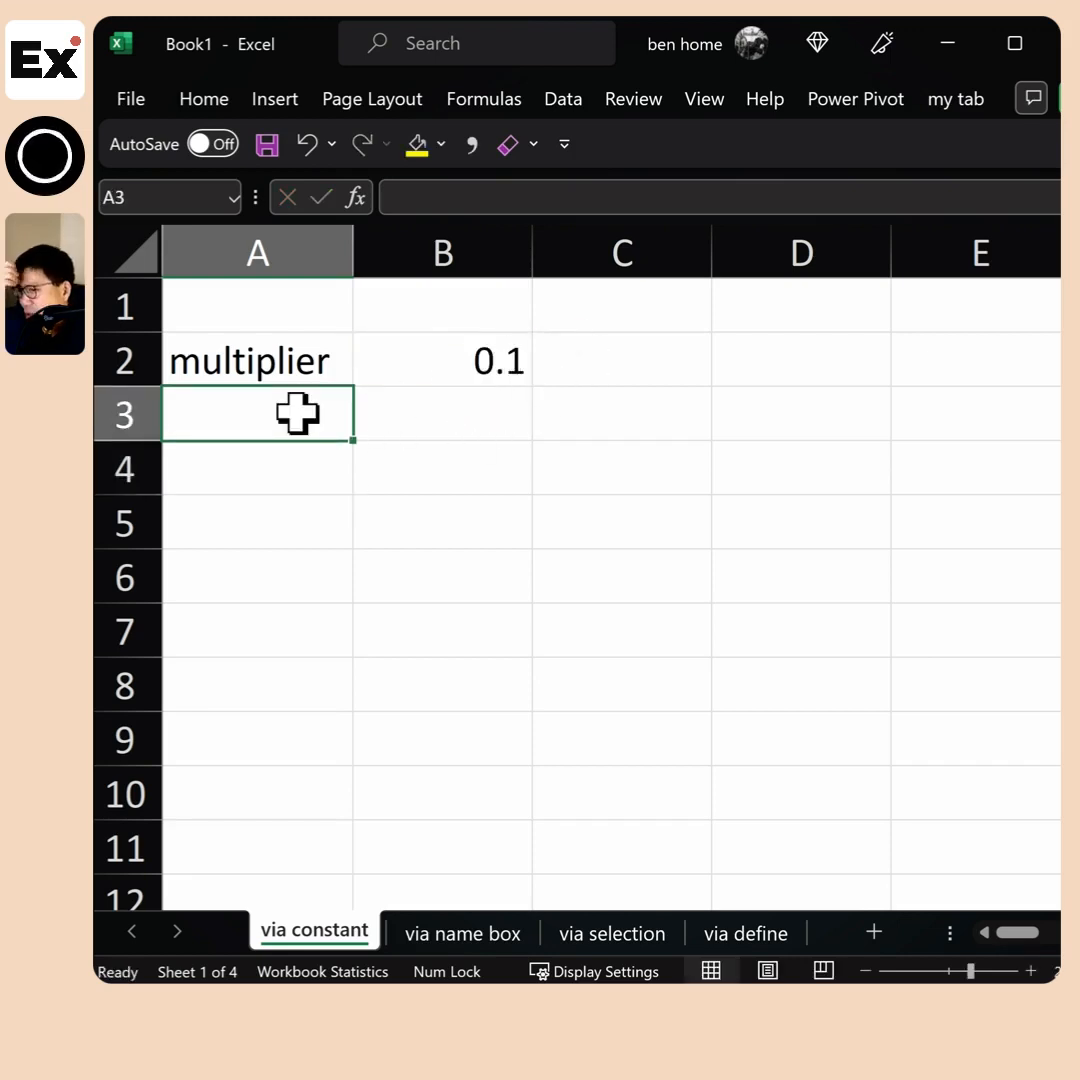
Enter 10 in cell A4 and the formula =0.1*A4 in cell B4
left_click(316, 484)
key("Tab")
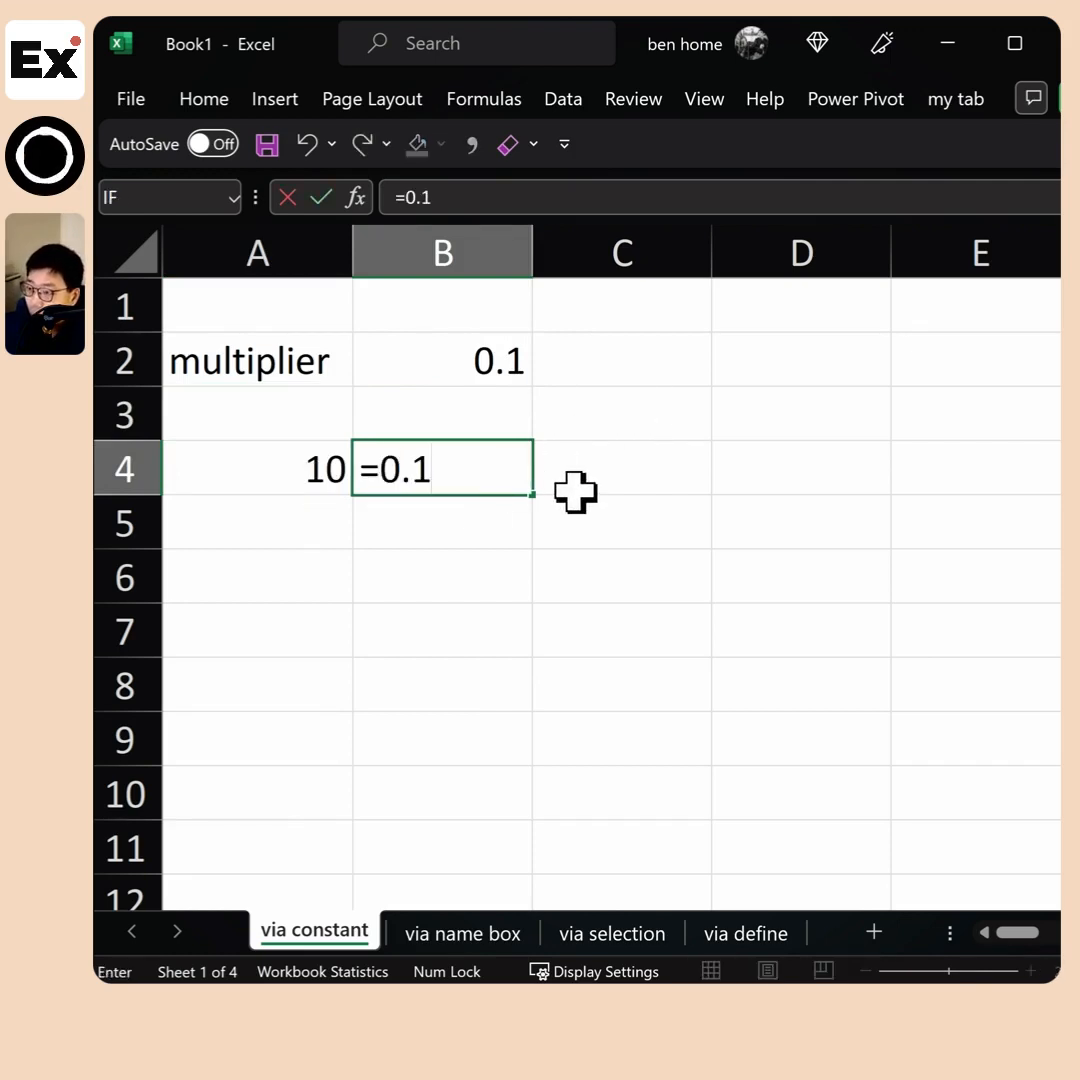
type("=0.1*A4")
key("Return")
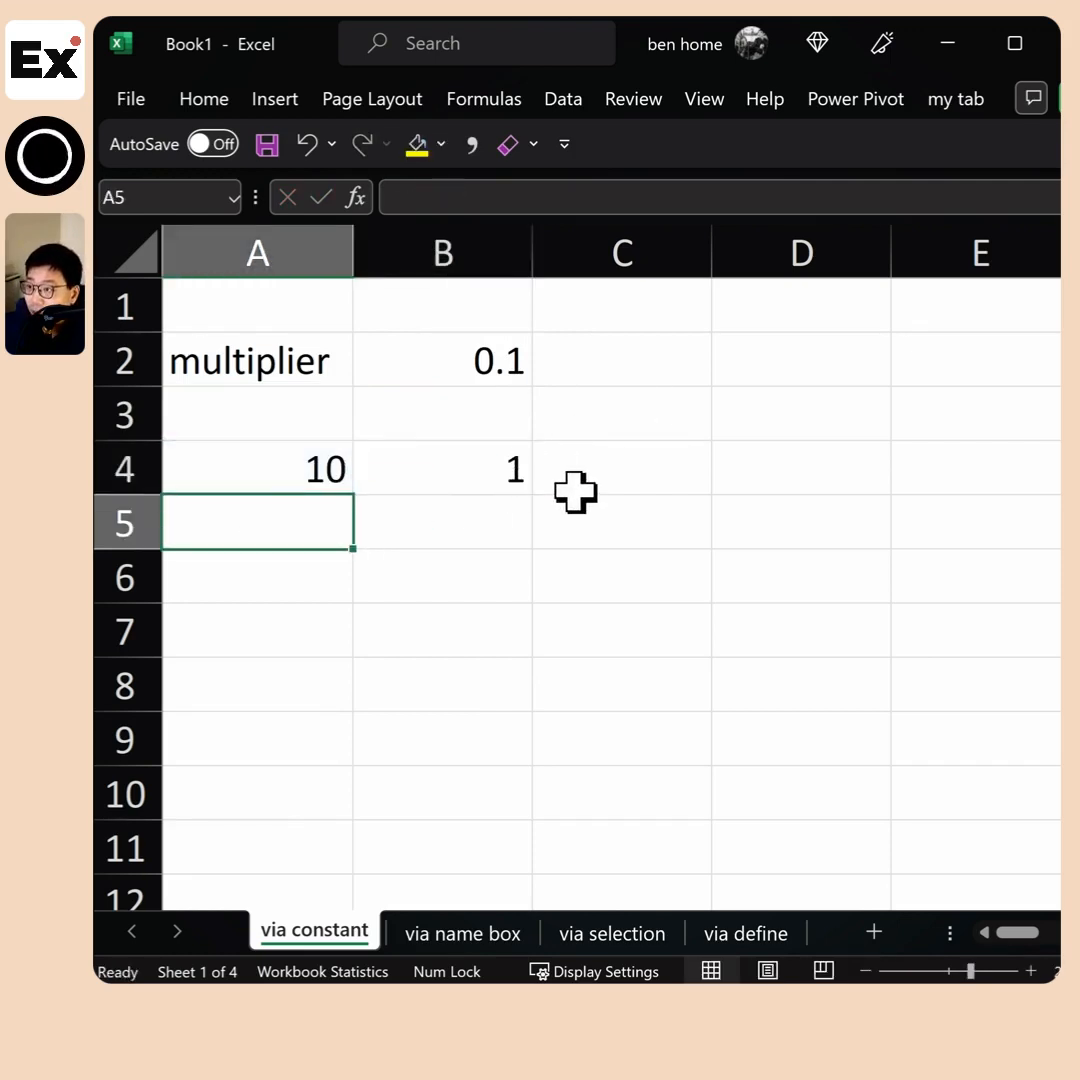
Enter the formula =10*rate in cell B5, using the named cell as the multiplier
key("Tab")
key("Up")
key("Left")
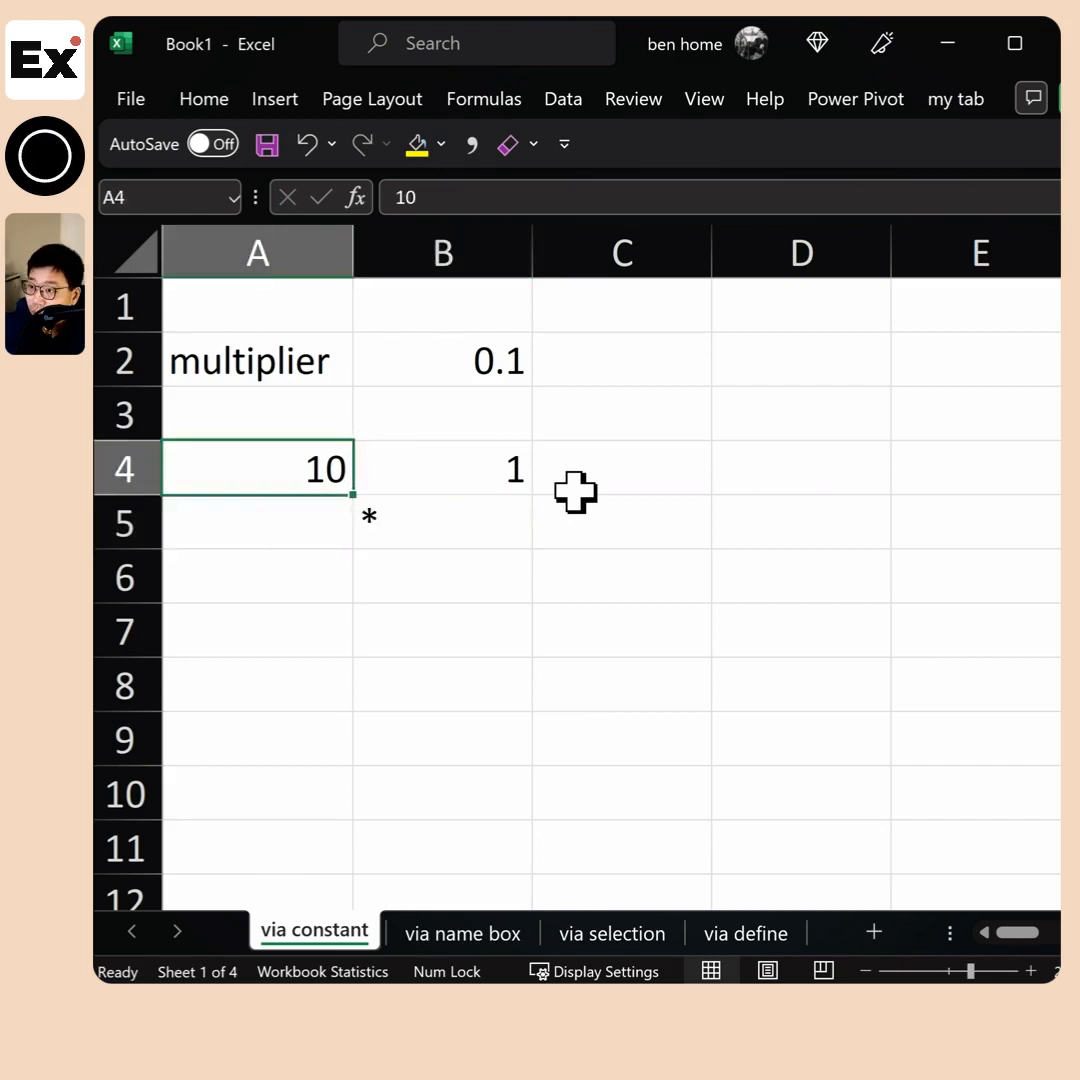
key("Right")
key("Down")
type("=")
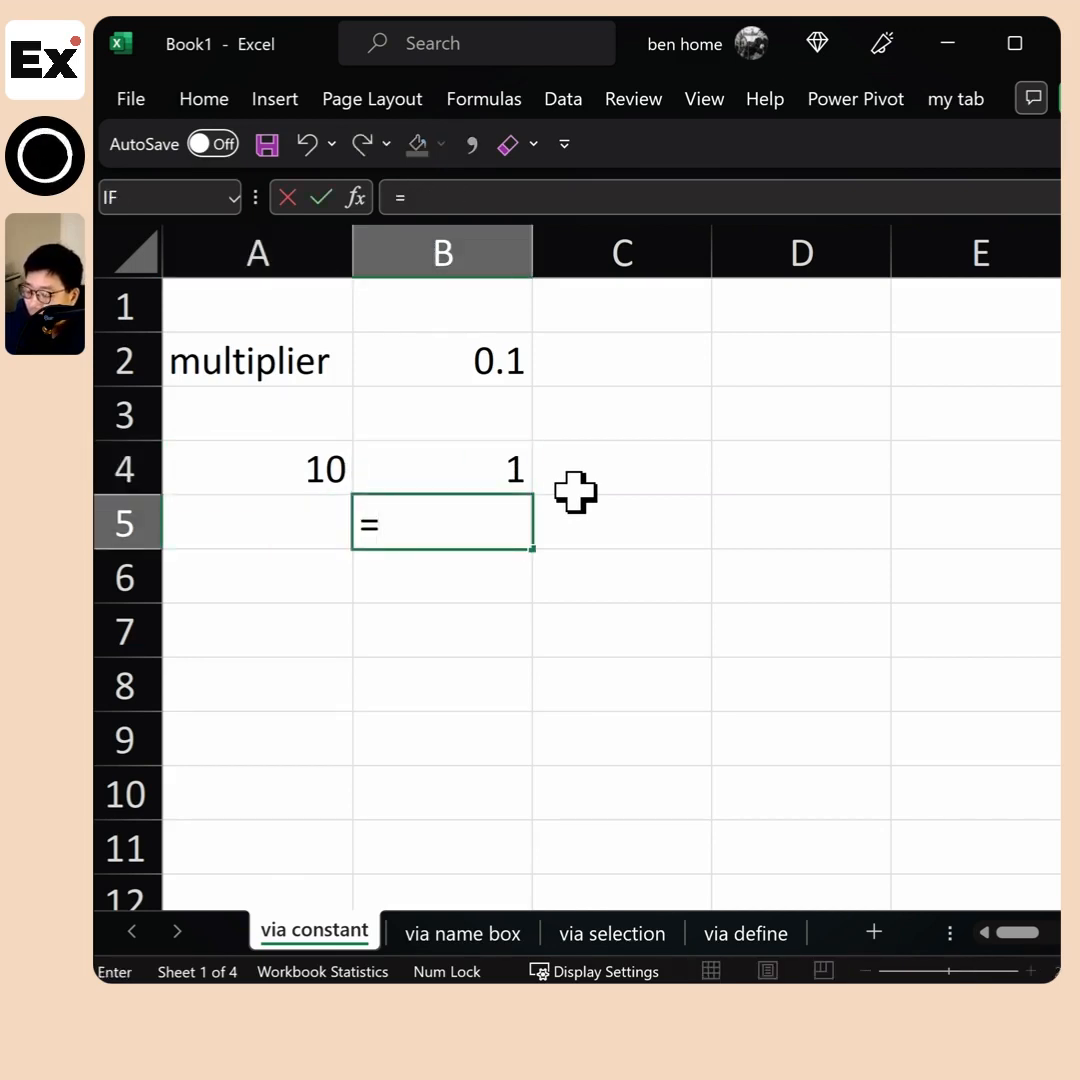
type("10*")
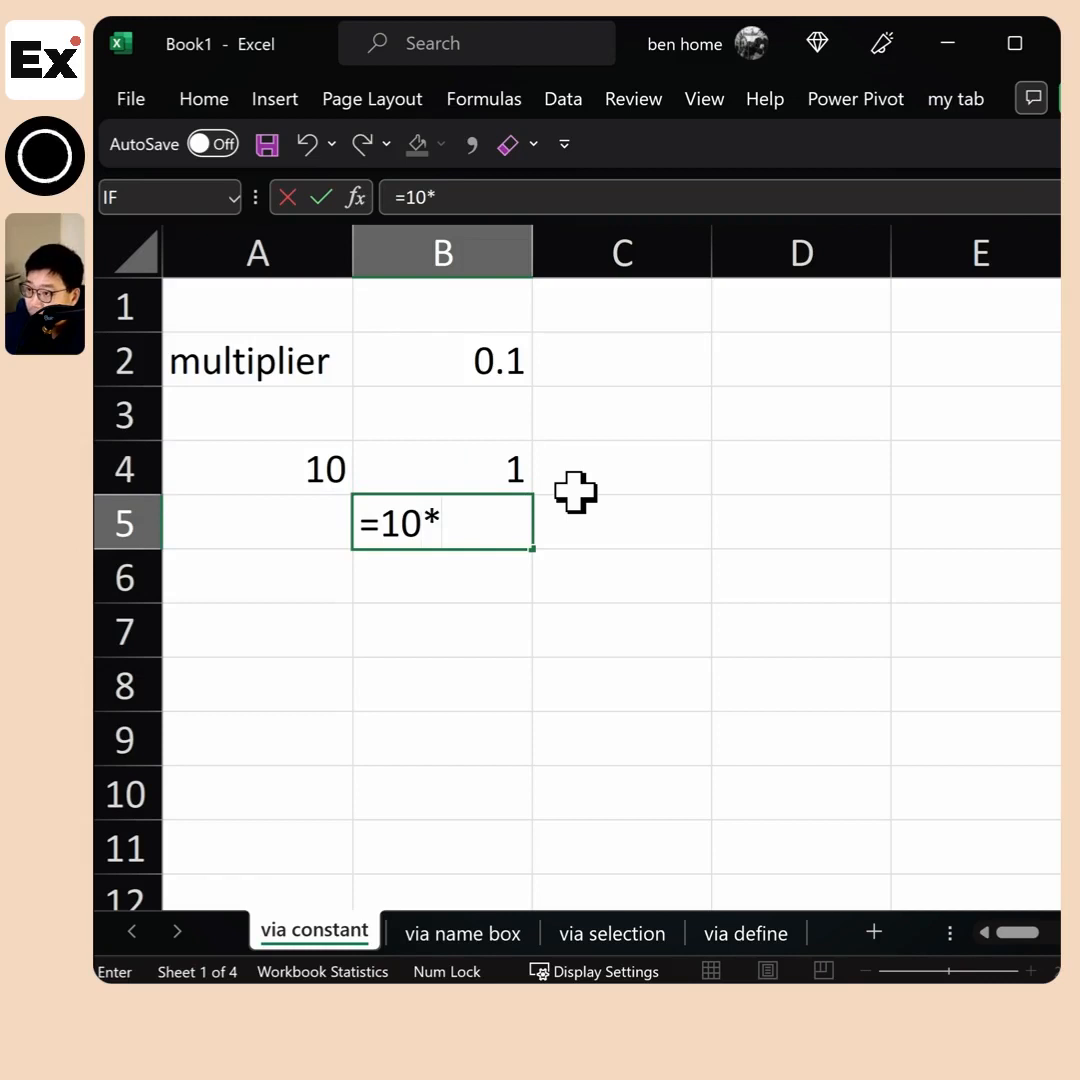
type("rate")
key("Return")
Inspect the A4 reference in B4's formula and the rate name in B5's formula
left_click_drag(499, 472, 494, 499)
left_click(490, 470)
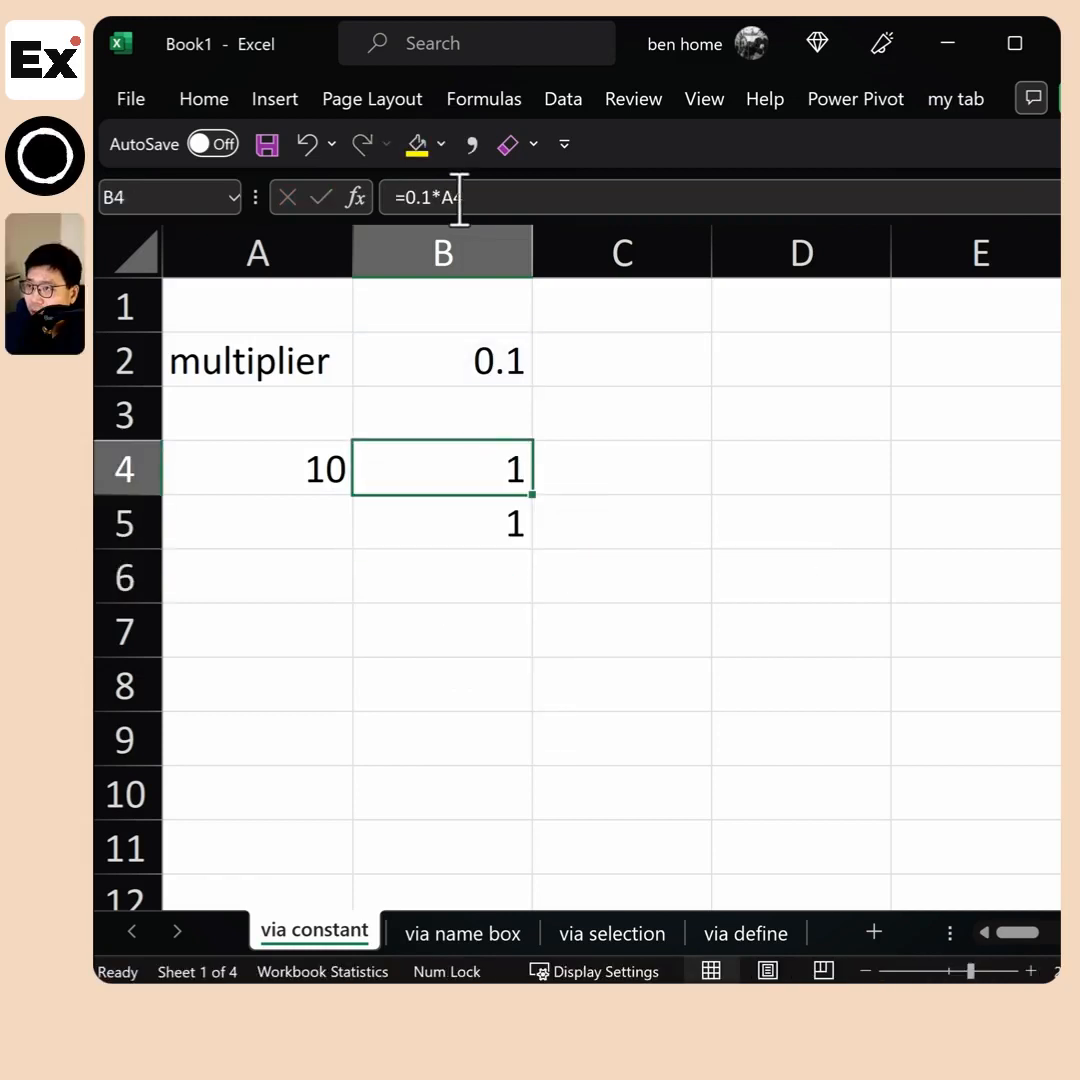
left_click(459, 197)
double_click(452, 197)
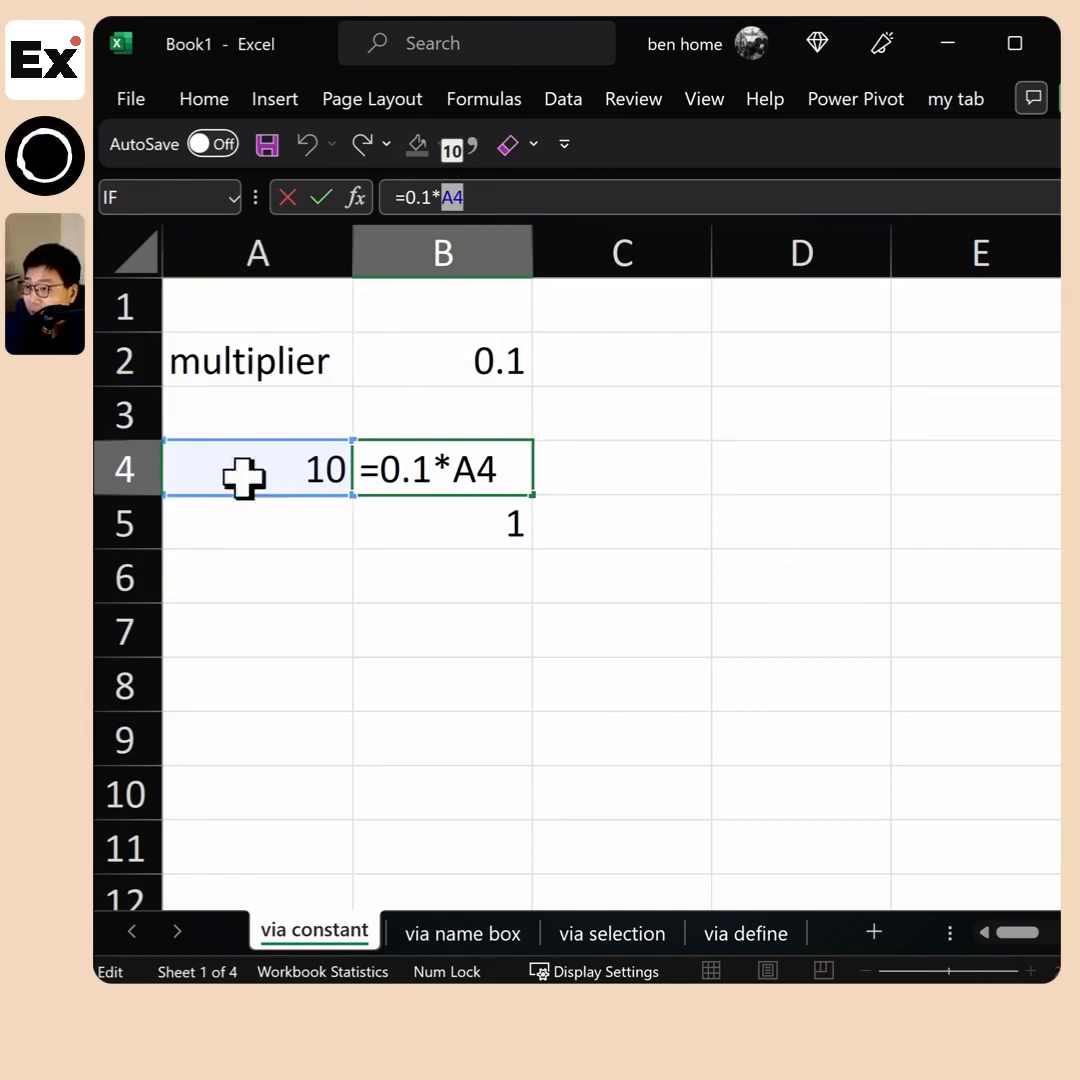
key("Return")
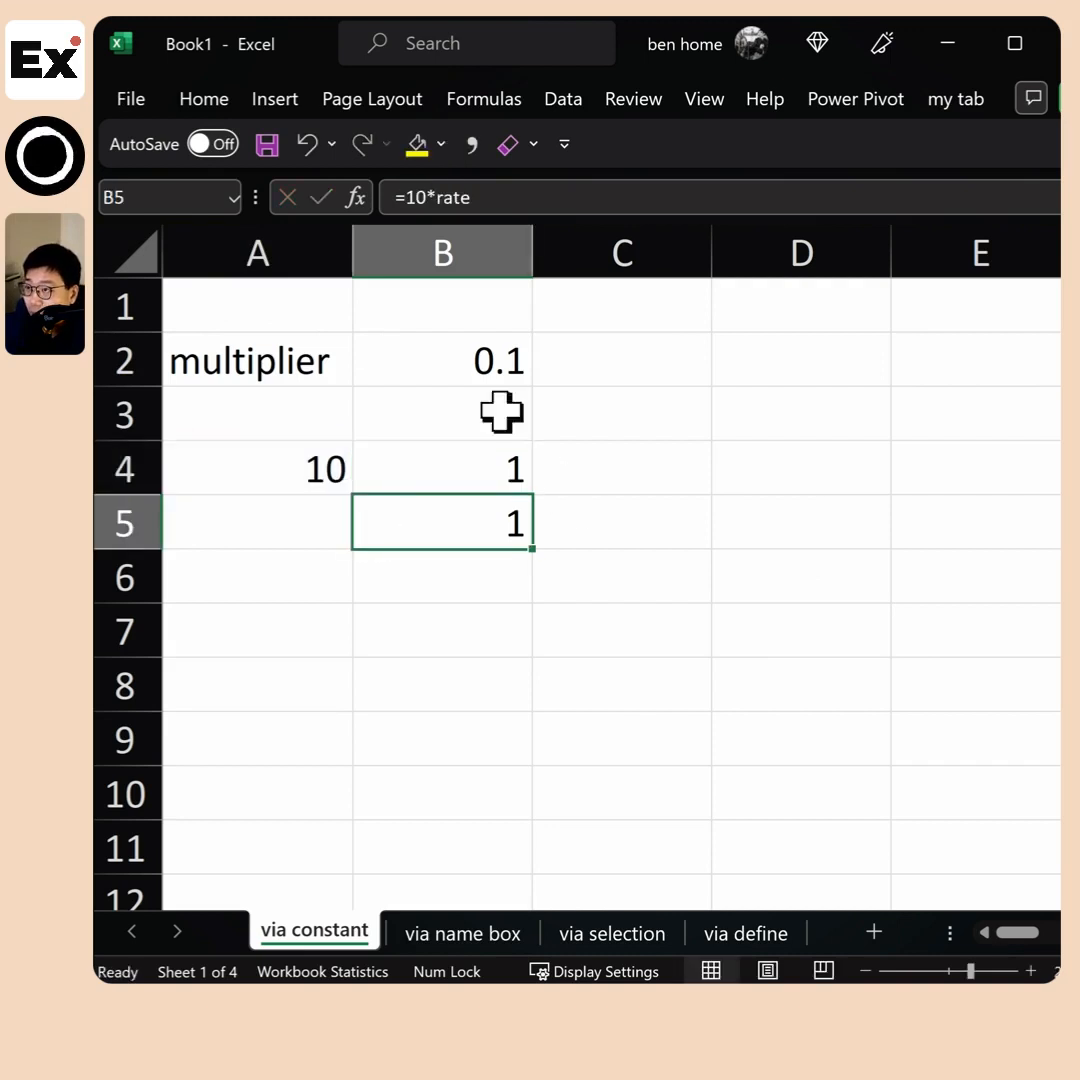
double_click(452, 197)
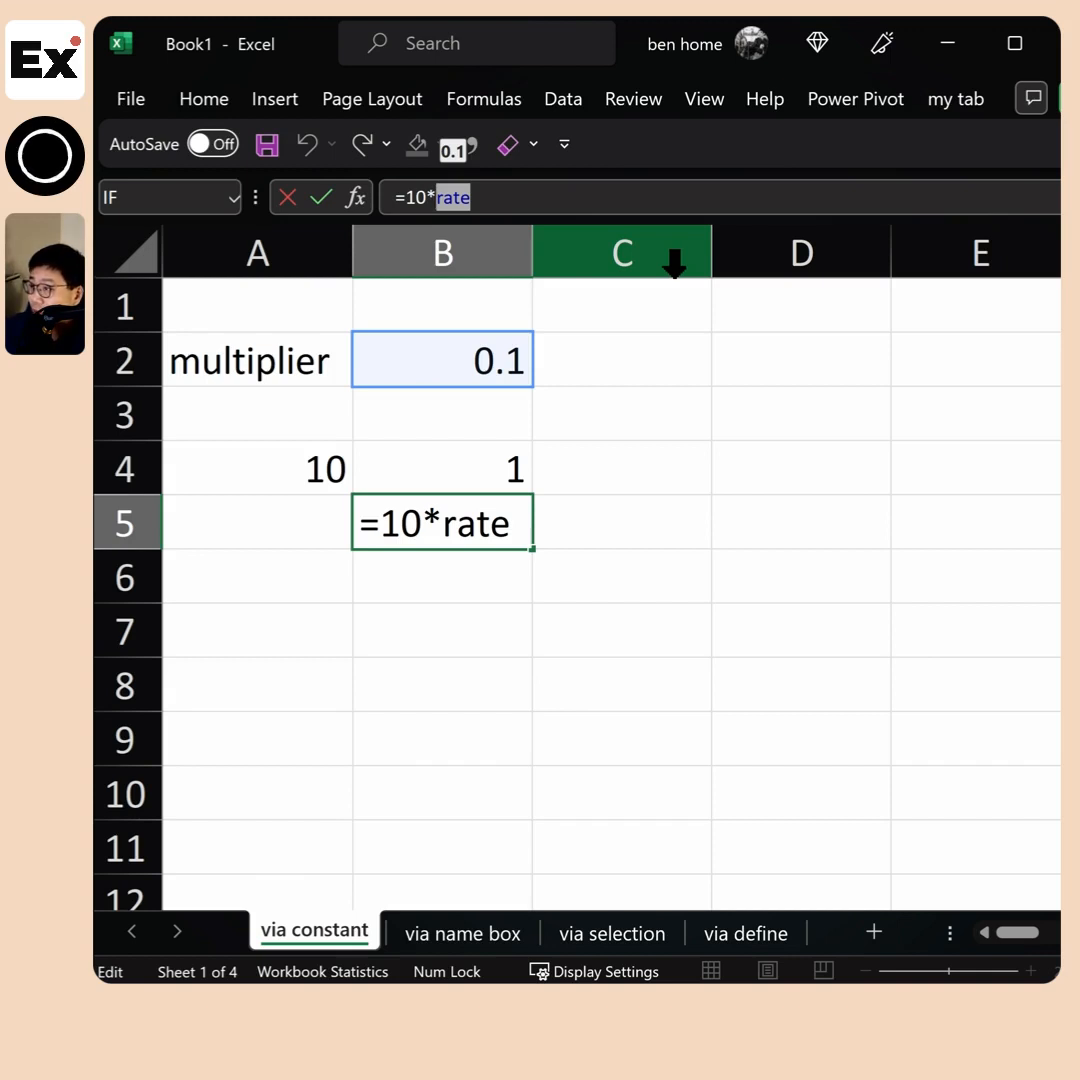
key("Escape")
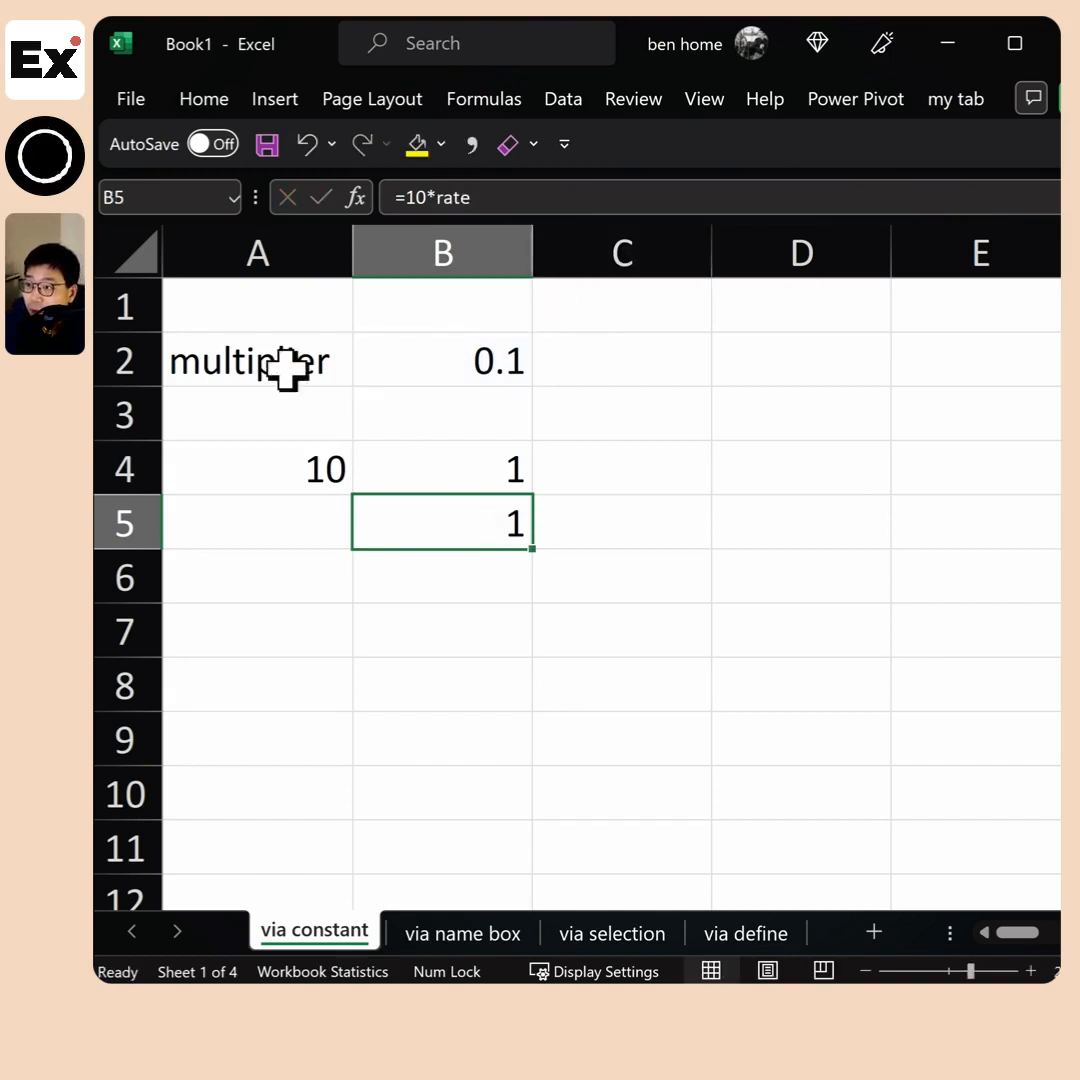
Assign the name interest_rate to the multiplier value cell B2
left_click(430, 362)
left_click(147, 190)
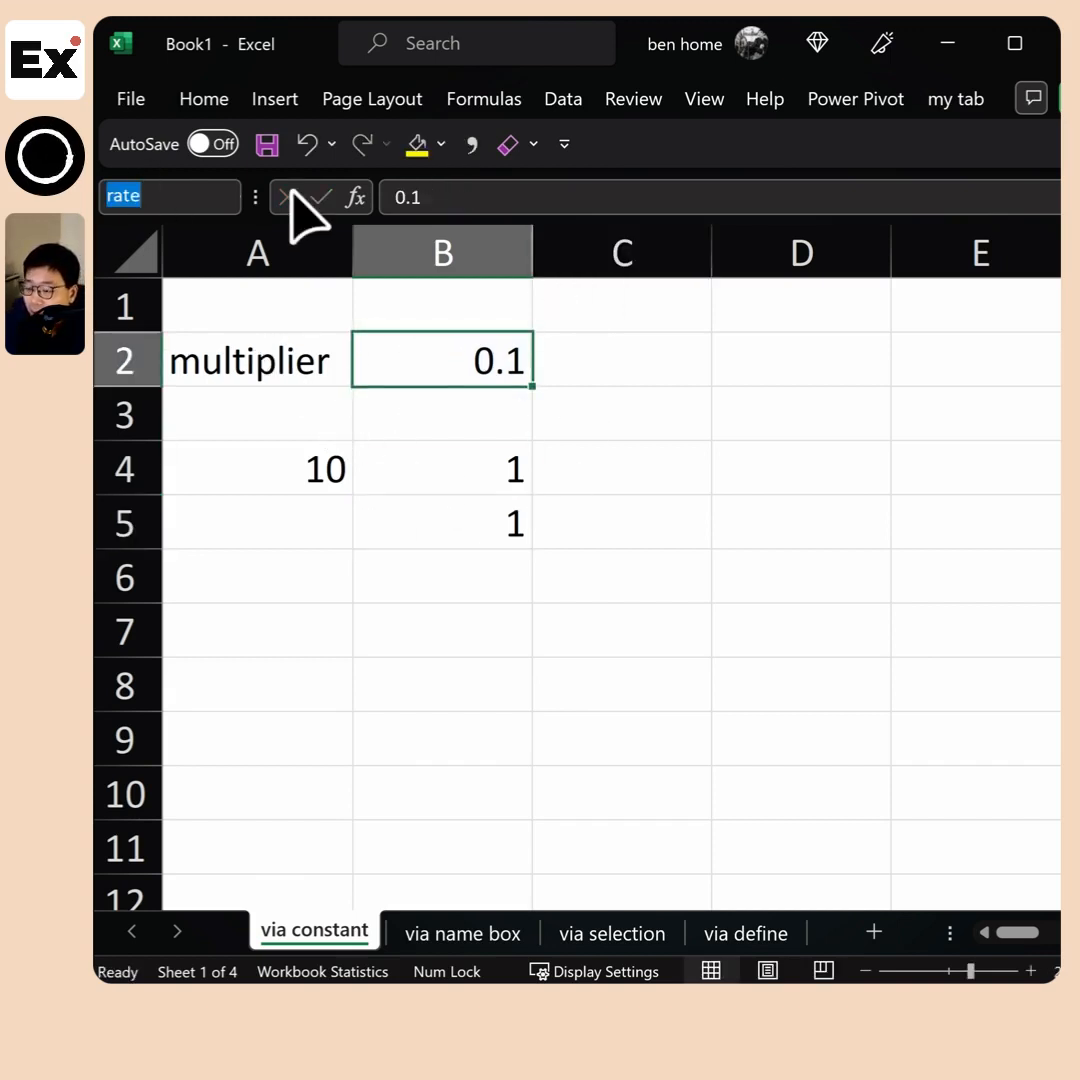
type("interes")
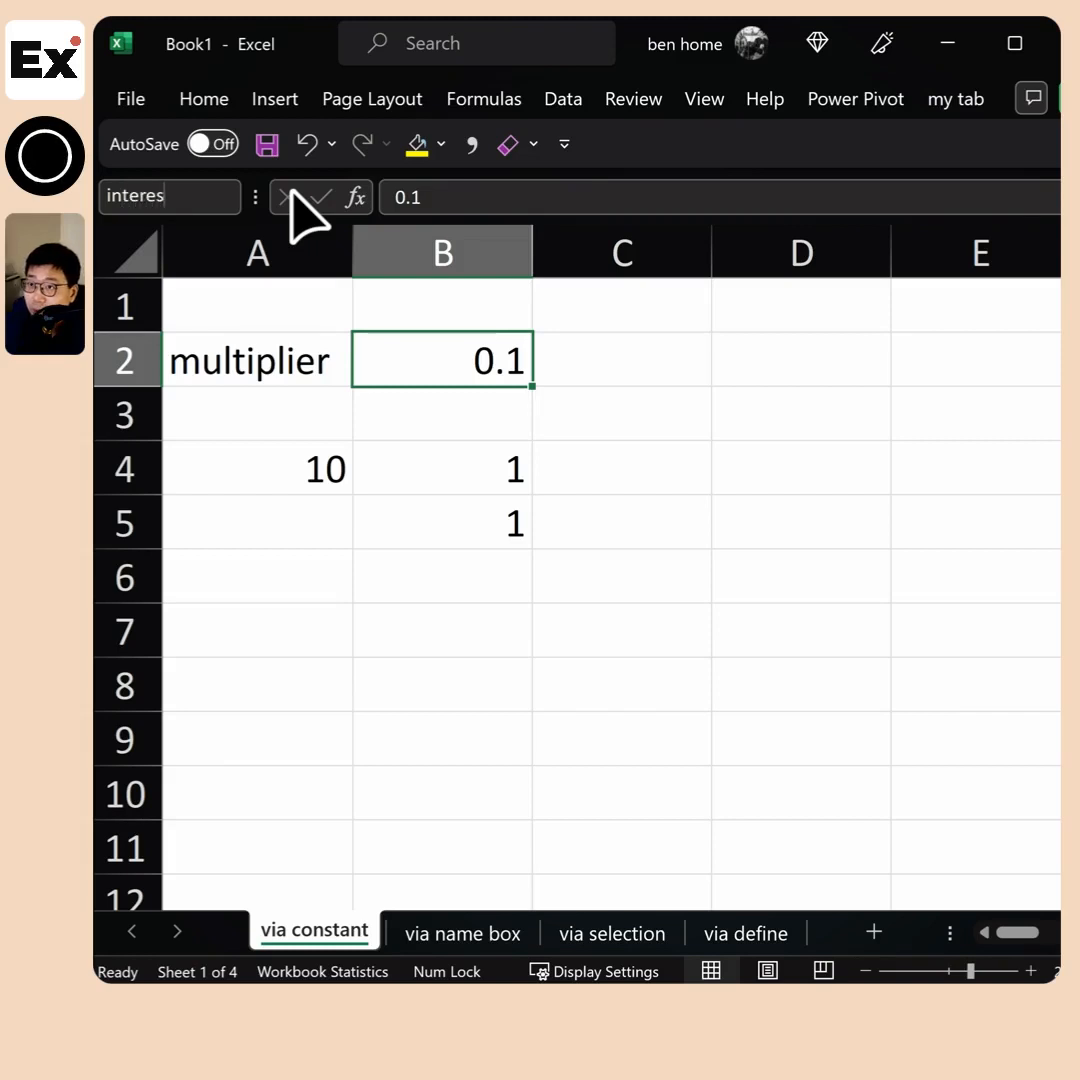
type("t_rate")
key("Return")
Replace rate with interest_rate in B5's formula, making it =10*interest_rate
left_click(478, 505)
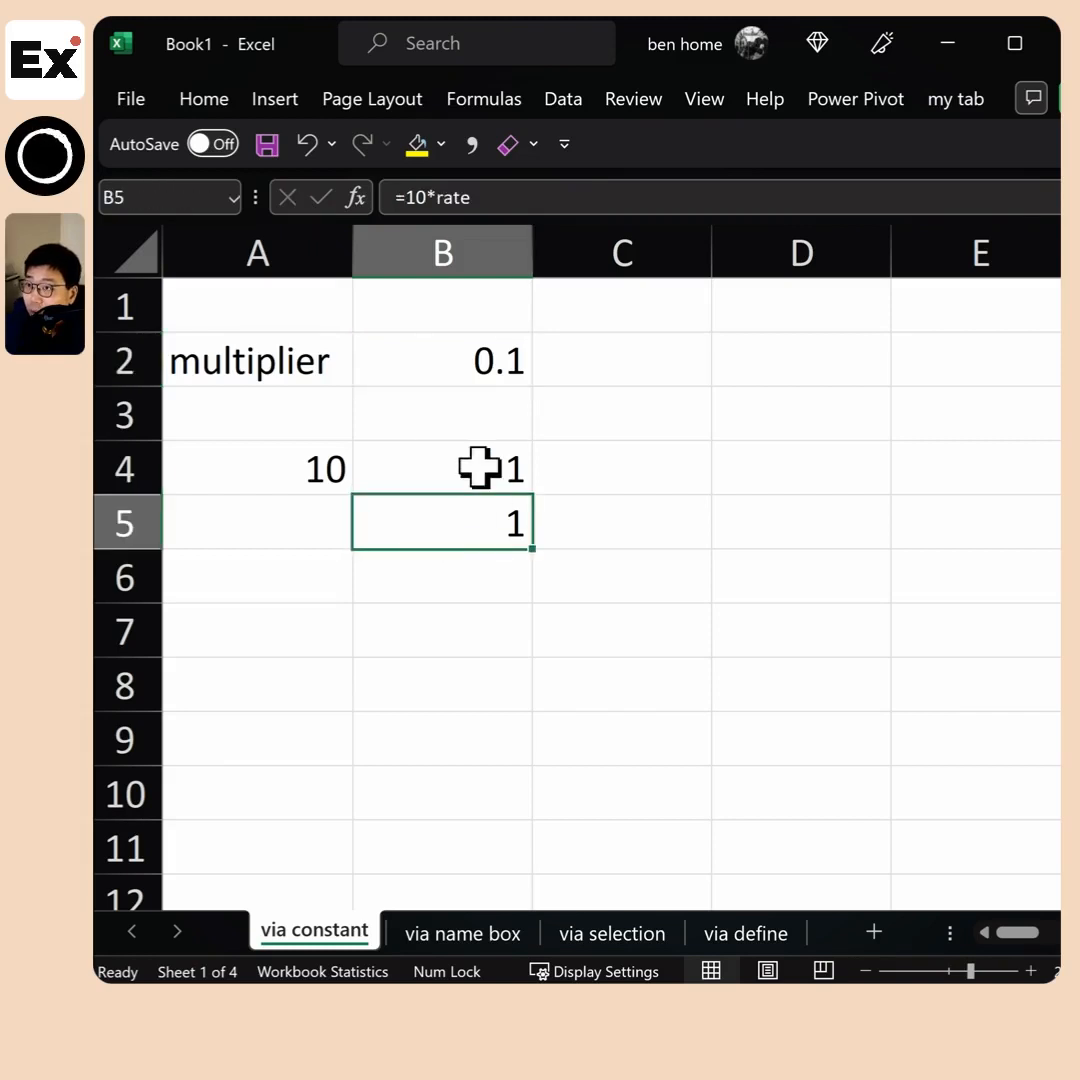
left_click(477, 197)
key("BackSpace")
key("BackSpace")
key("BackSpace")
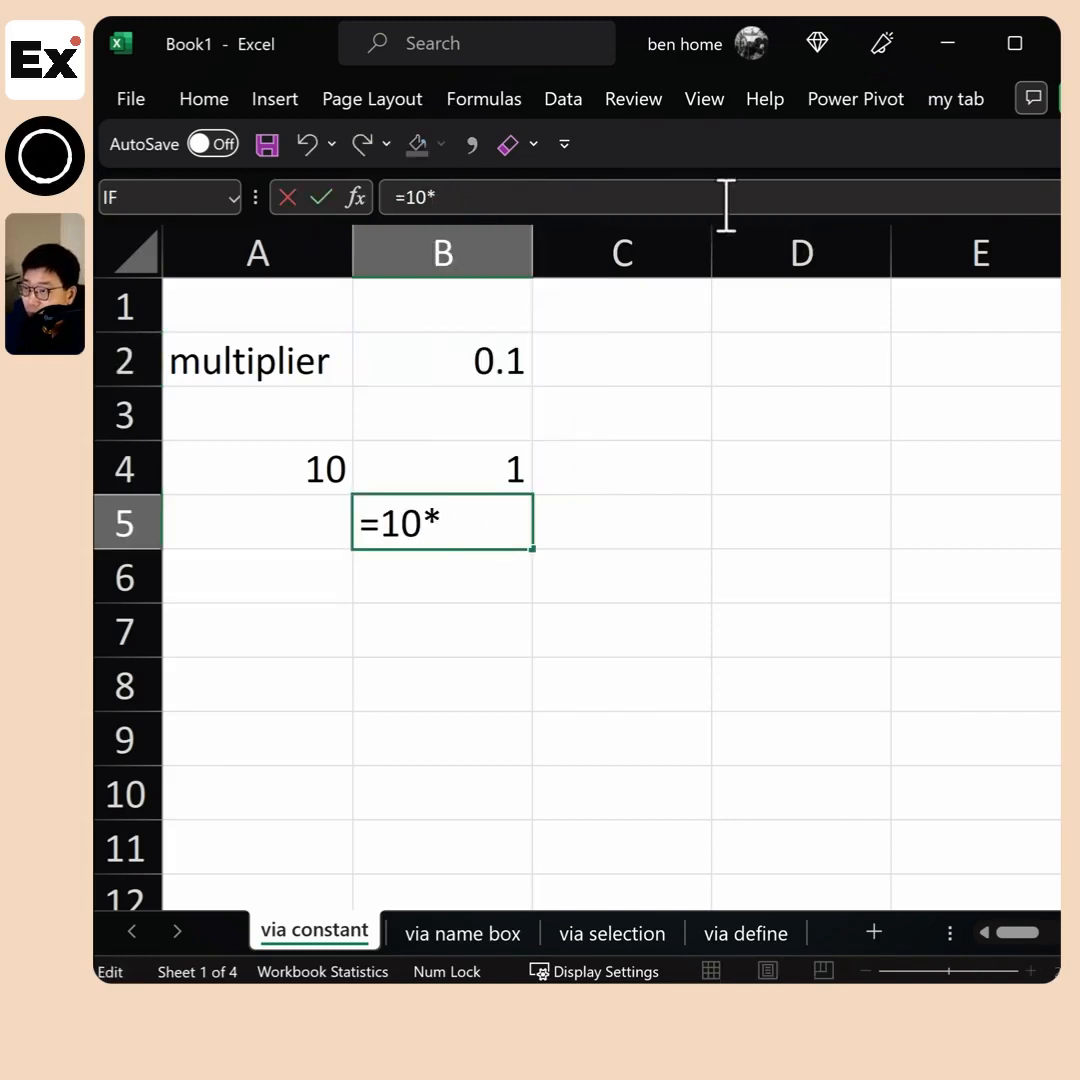
type("interest_rate")
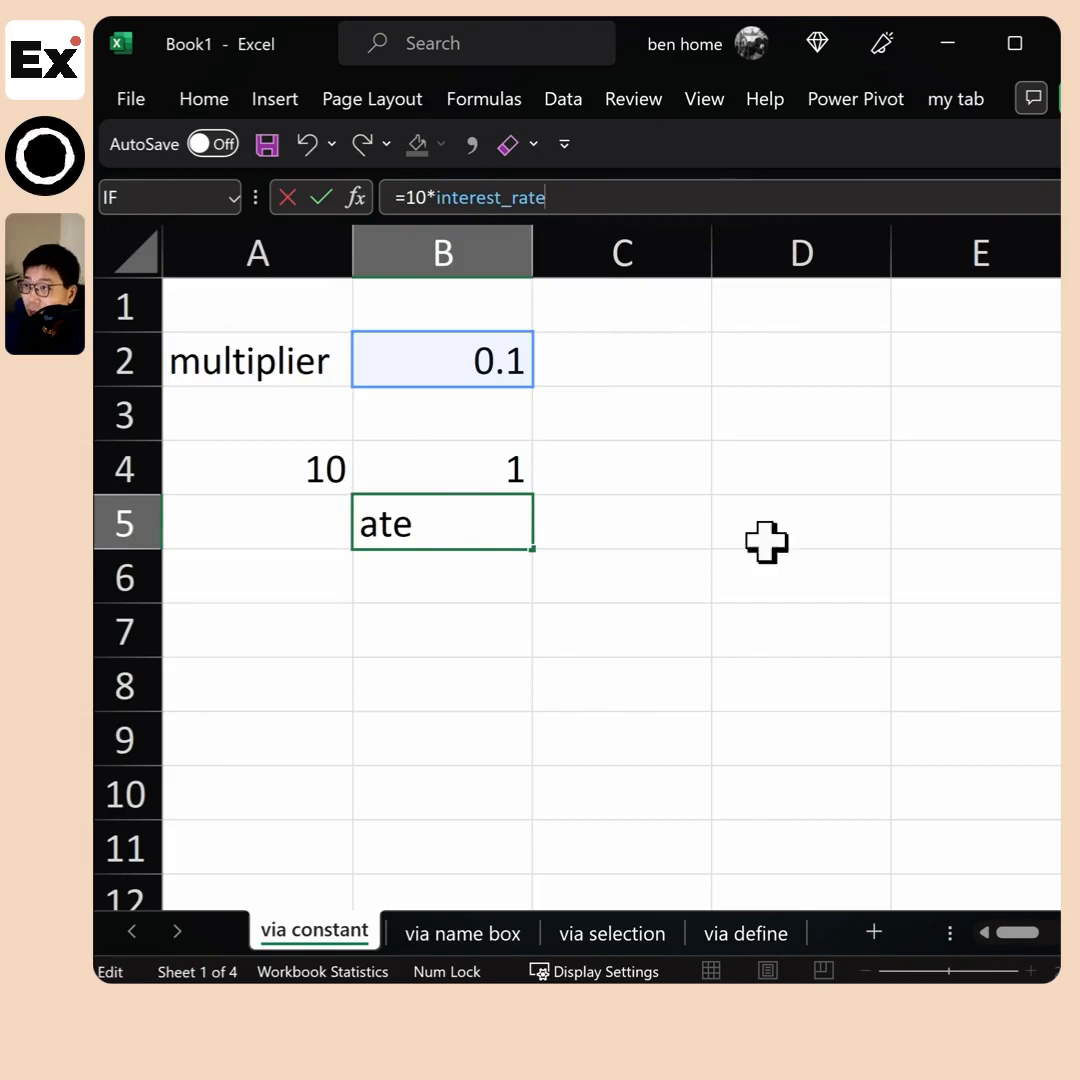
left_click(640, 420)
Compare the interest_rate formula in B5 with the cell-reference formula in B4
left_click(476, 528)
left_click_drag(548, 197, 345, 193)
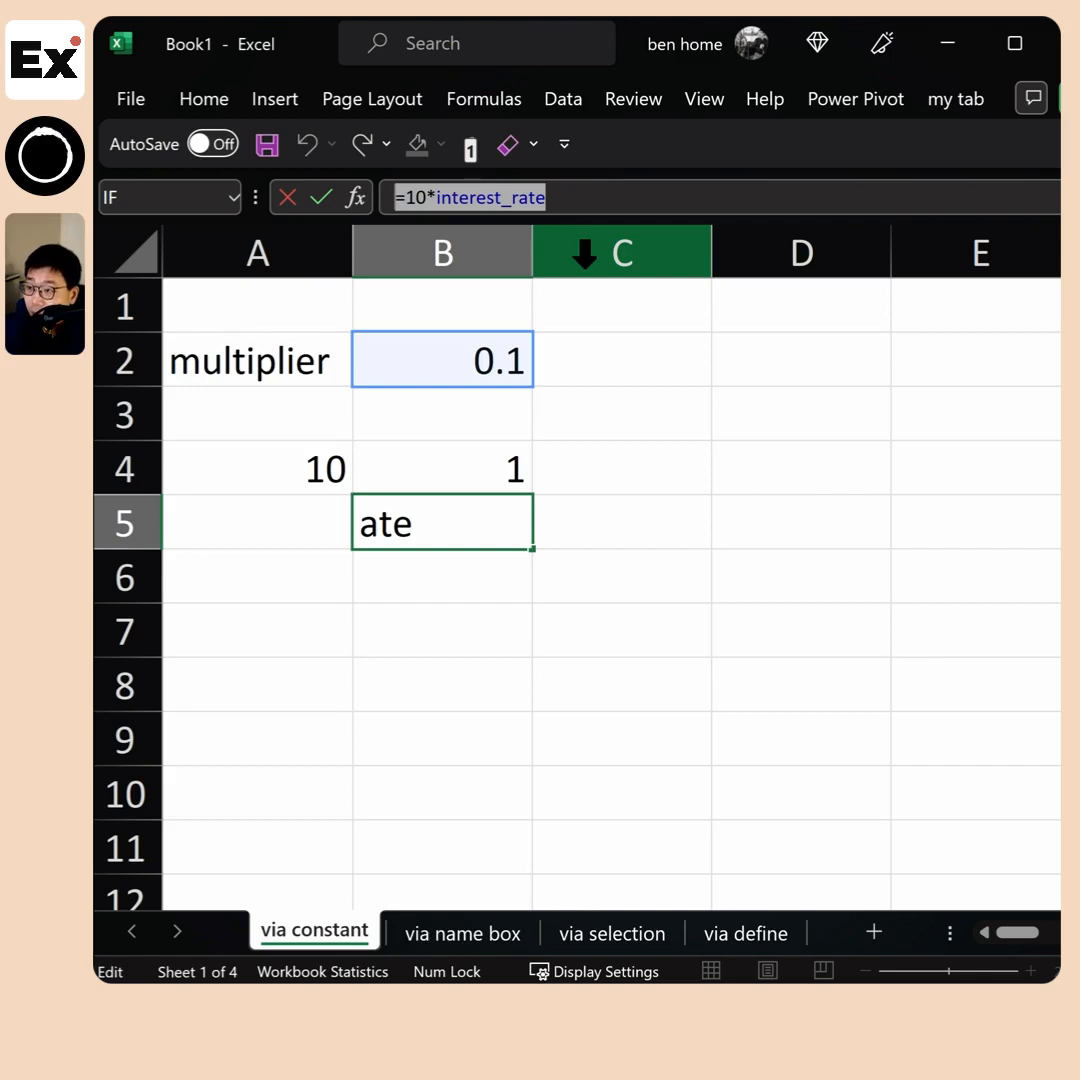
key("Escape")
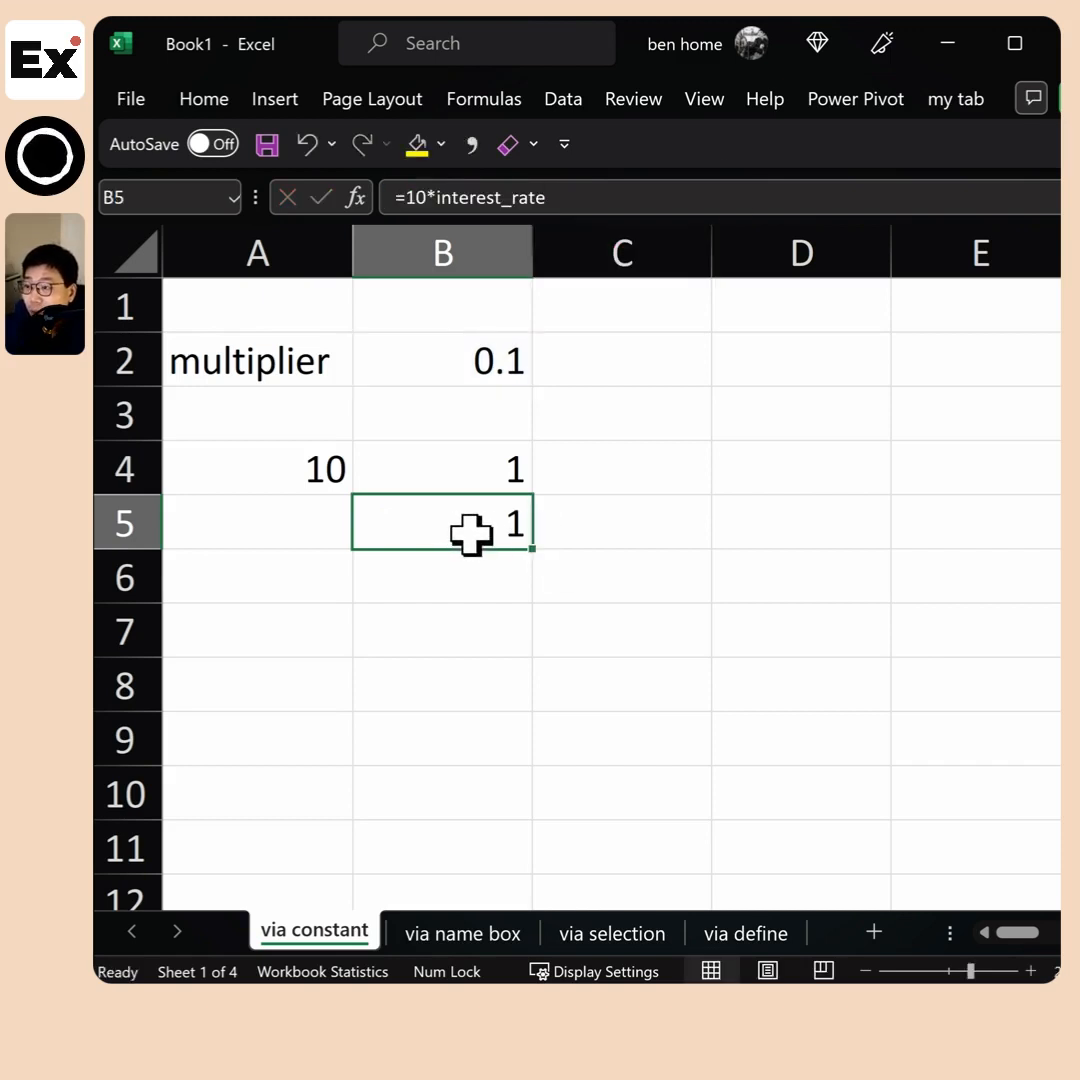
left_click(465, 472)
left_click(475, 198)
left_click_drag(475, 198, 450, 197)
double_click(450, 197)
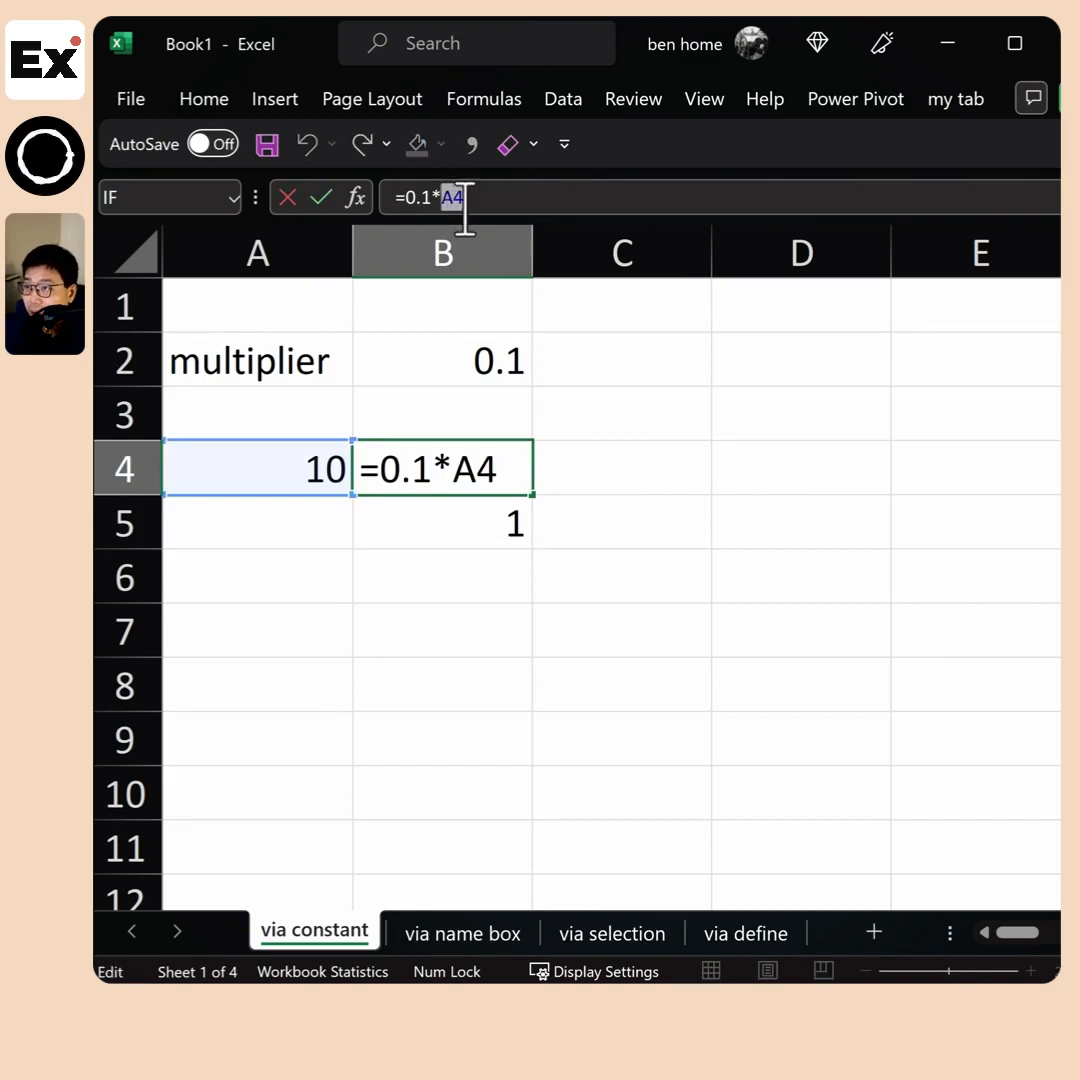
key("Escape")
left_click(316, 422)
right_click(316, 463)
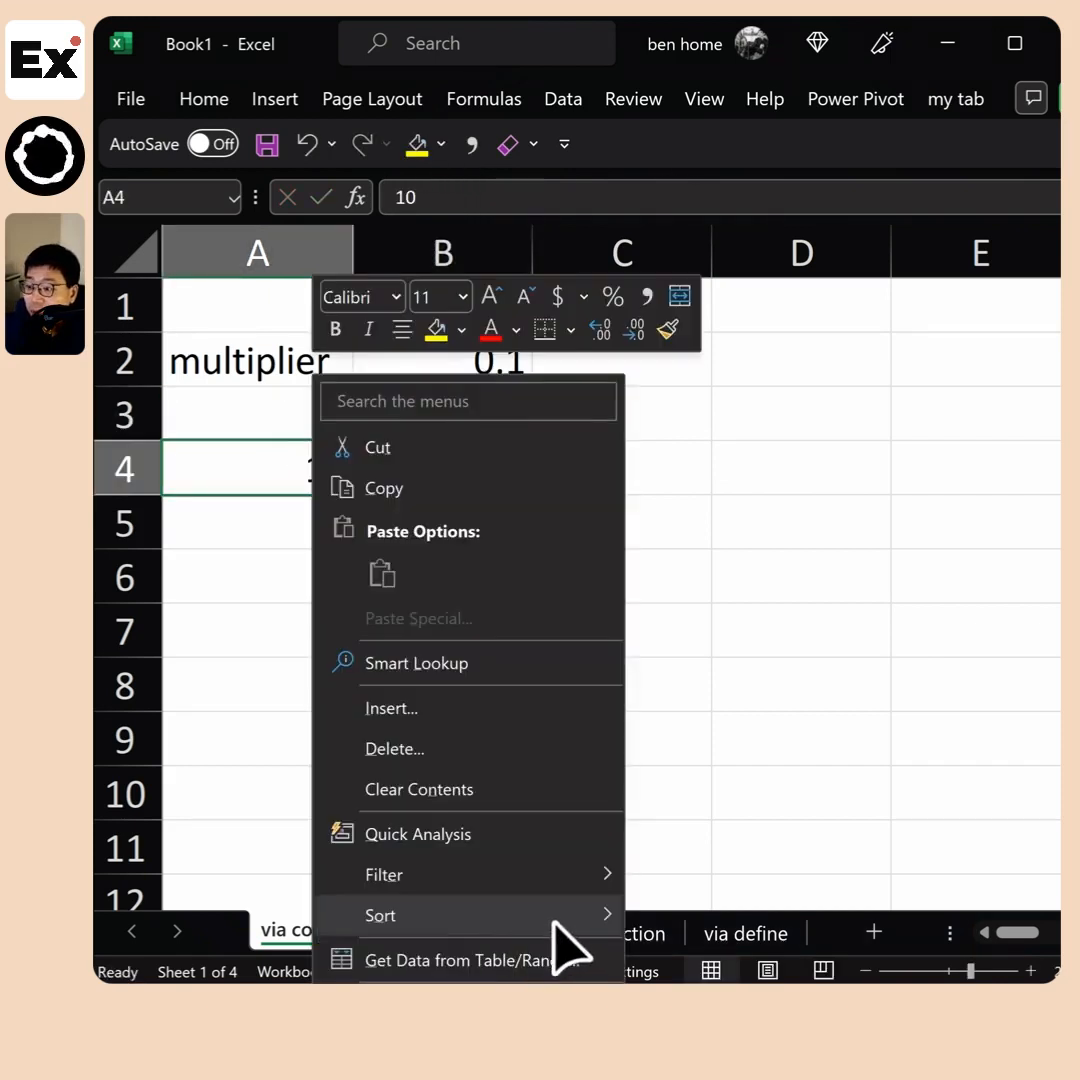
left_click(207, 480)
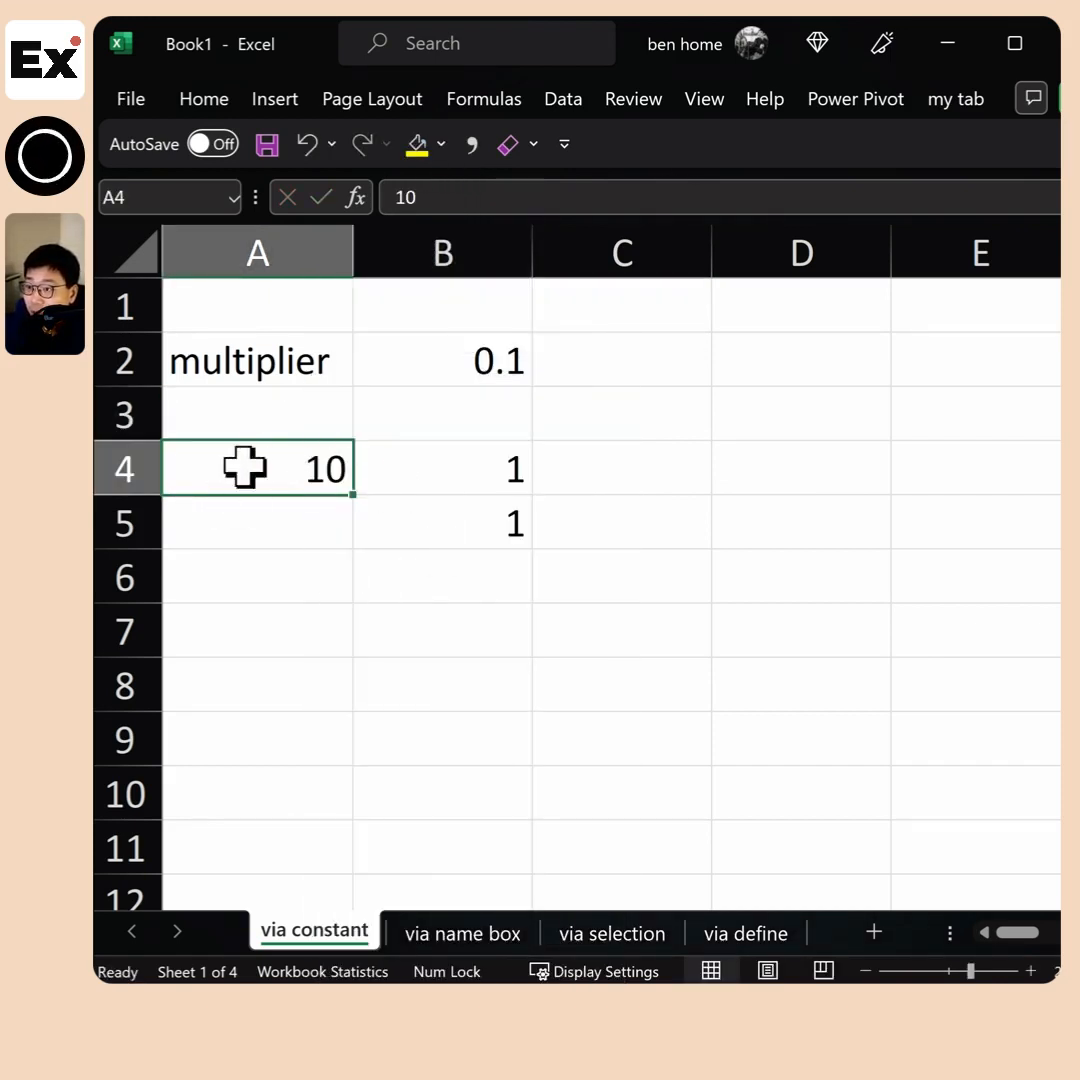
Clear the example entries in A4:B5 and select the named multiplier cell B2
left_click(470, 524)
left_click_drag(300, 470, 390, 506)
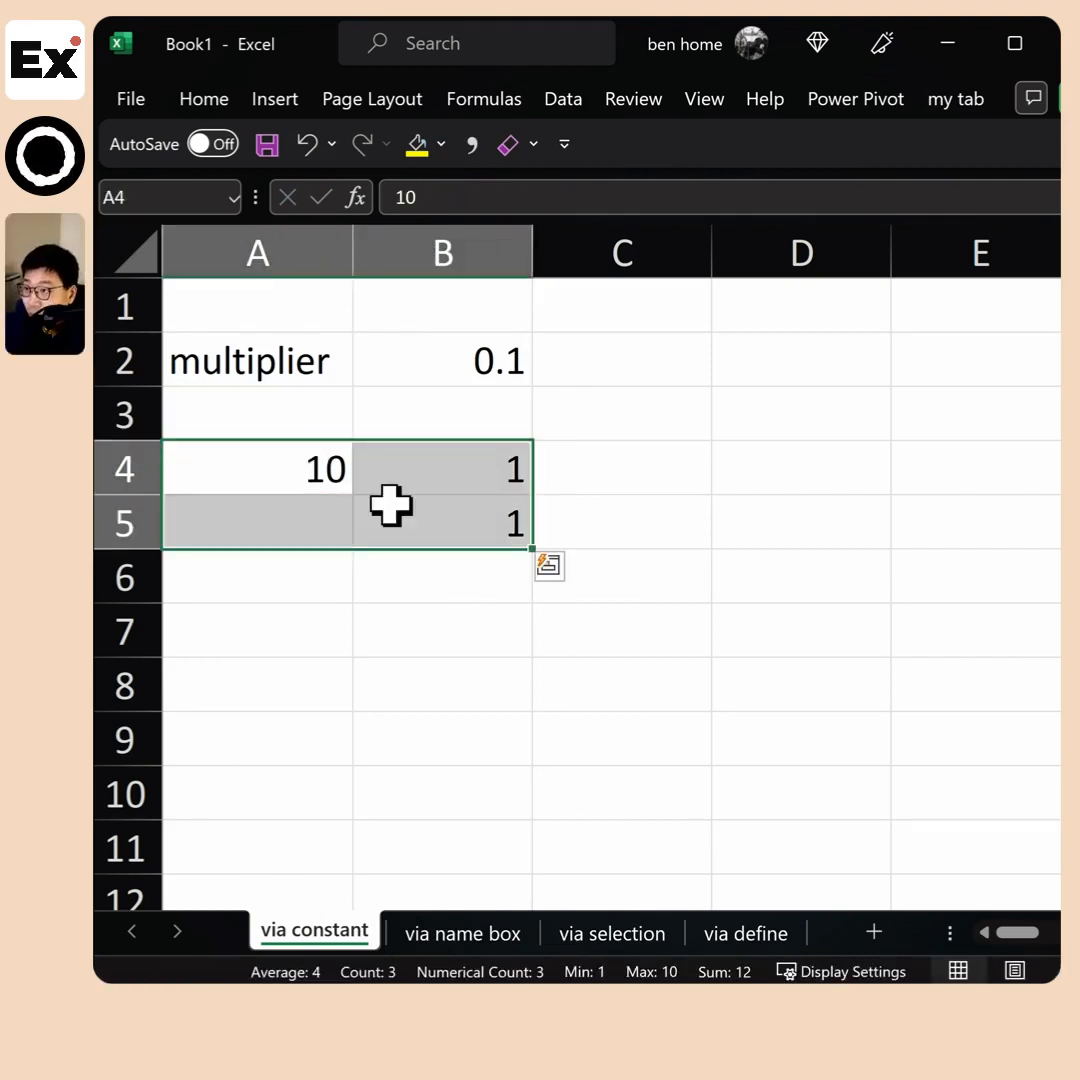
key("Delete")
left_click(518, 352)
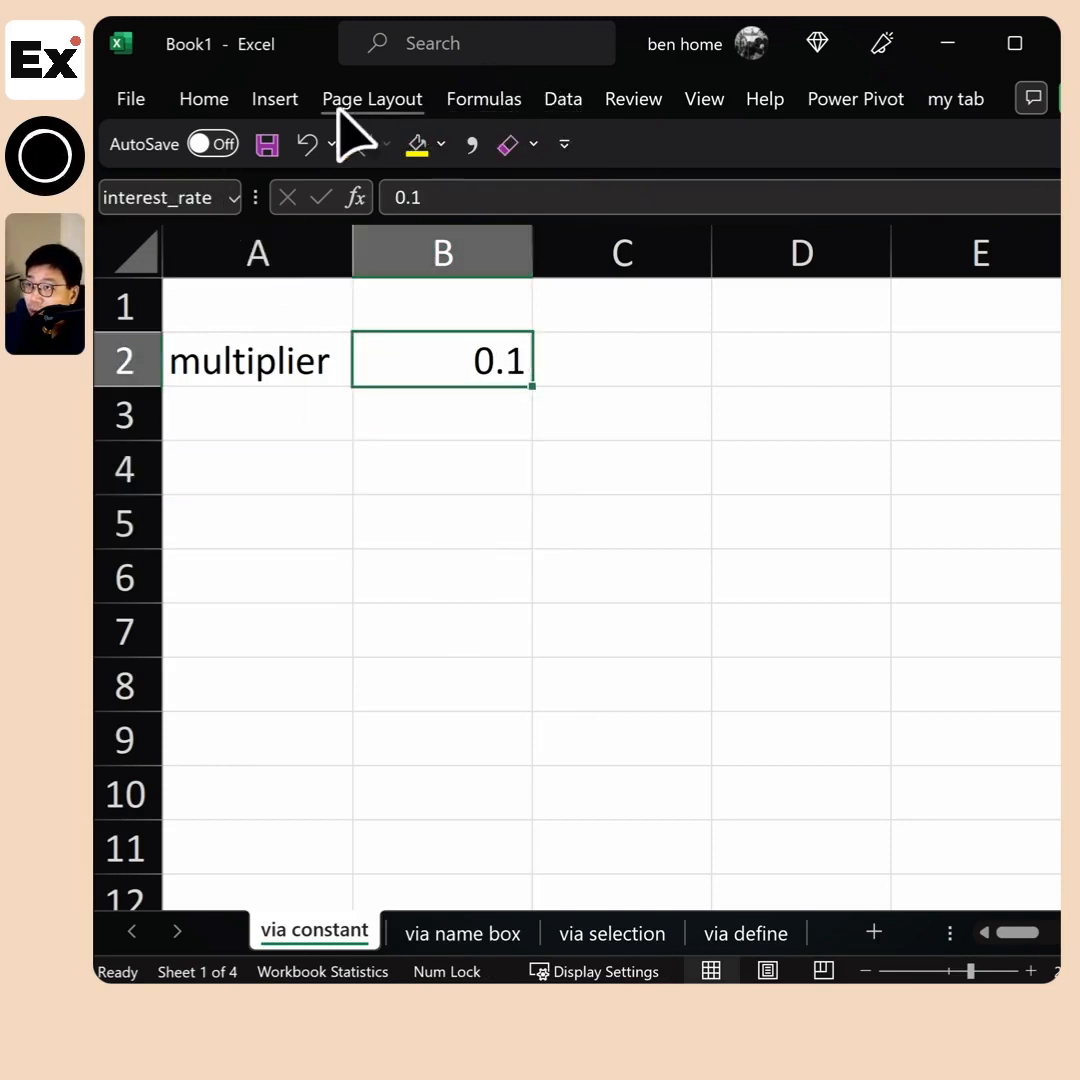
Open the Name Manager and examine which cell the interest_rate and rate names refer to, comparing with B2
left_click(484, 100)
left_click(627, 200)
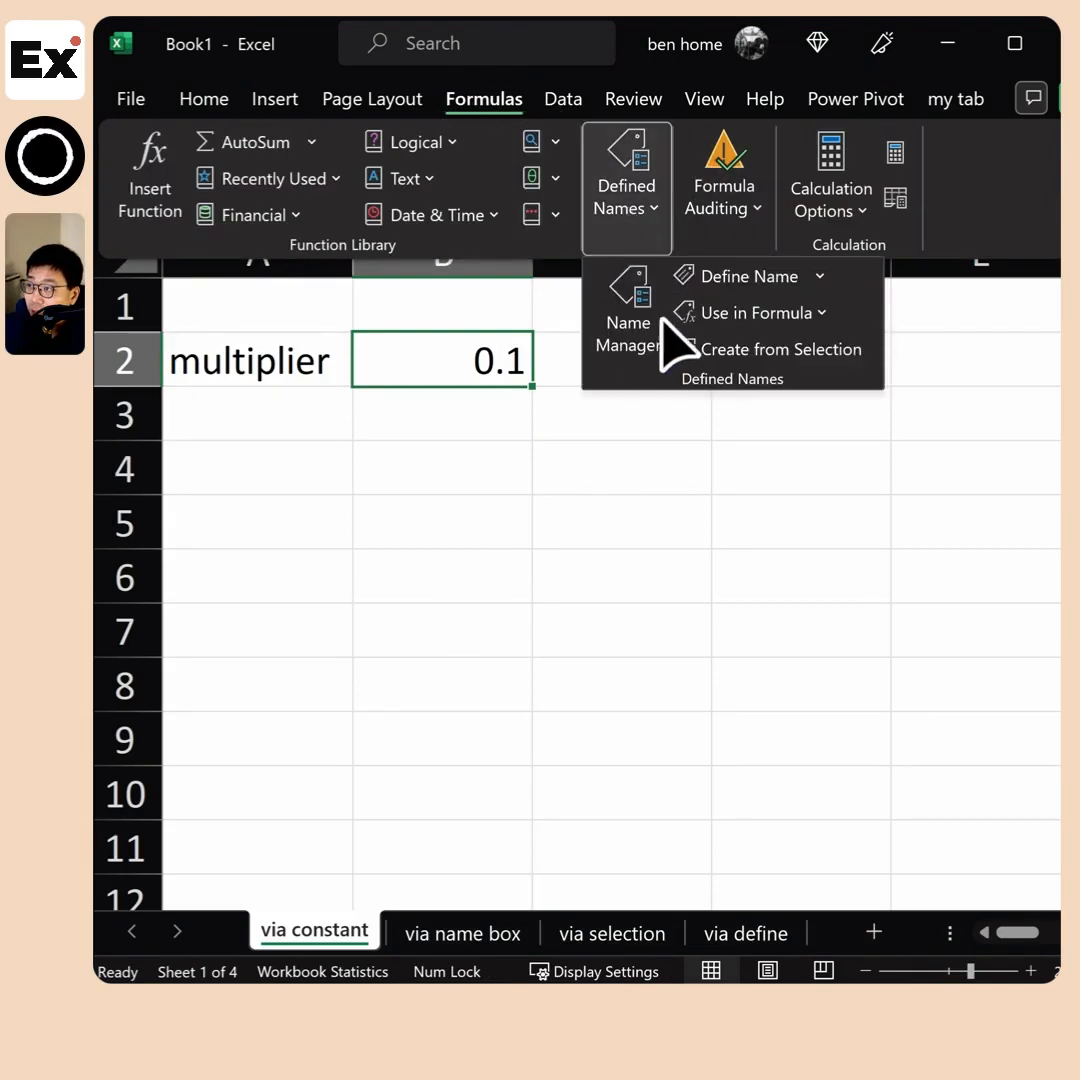
left_click(628, 325)
left_click_drag(532, 512, 404, 393)
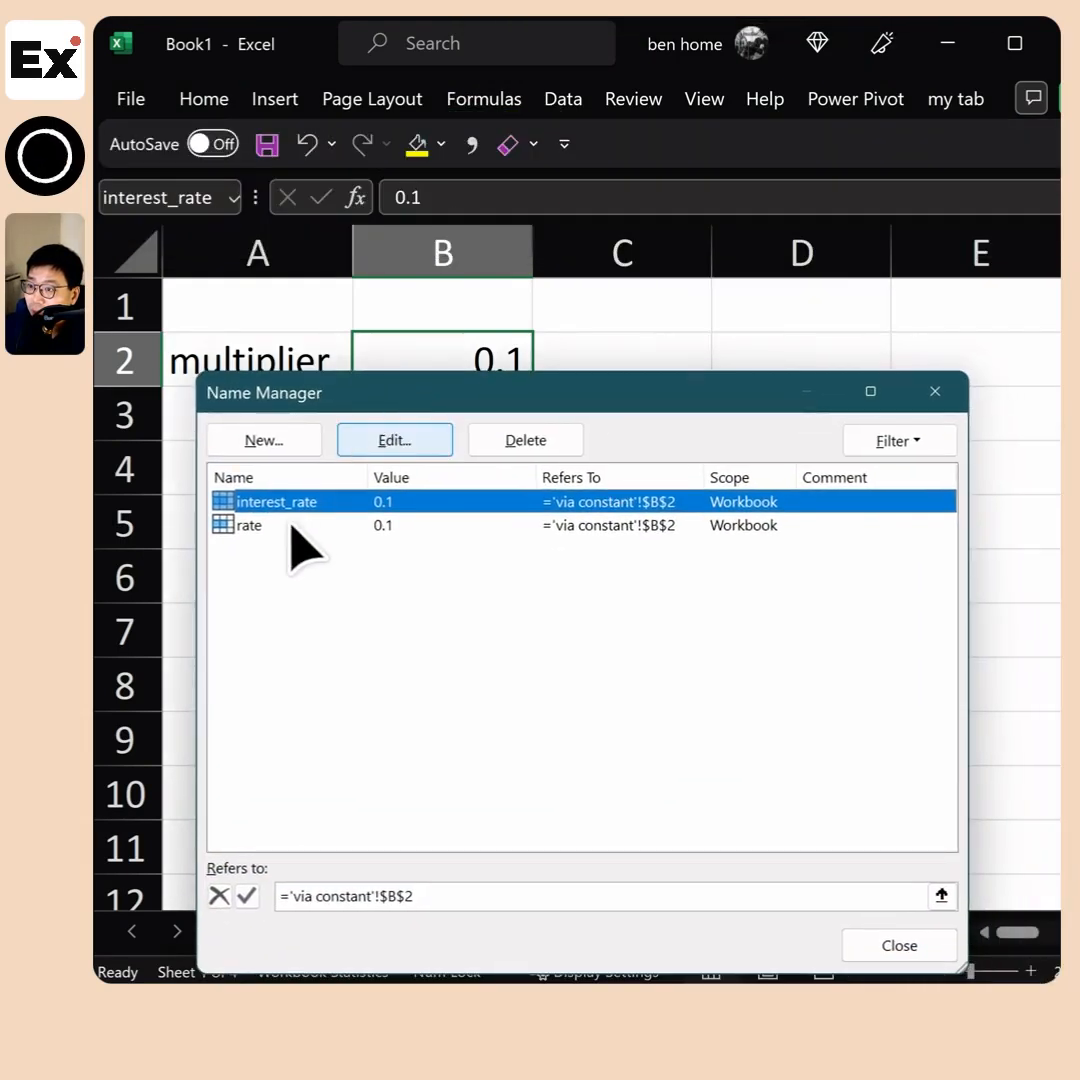
left_click(320, 524)
left_click(559, 502)
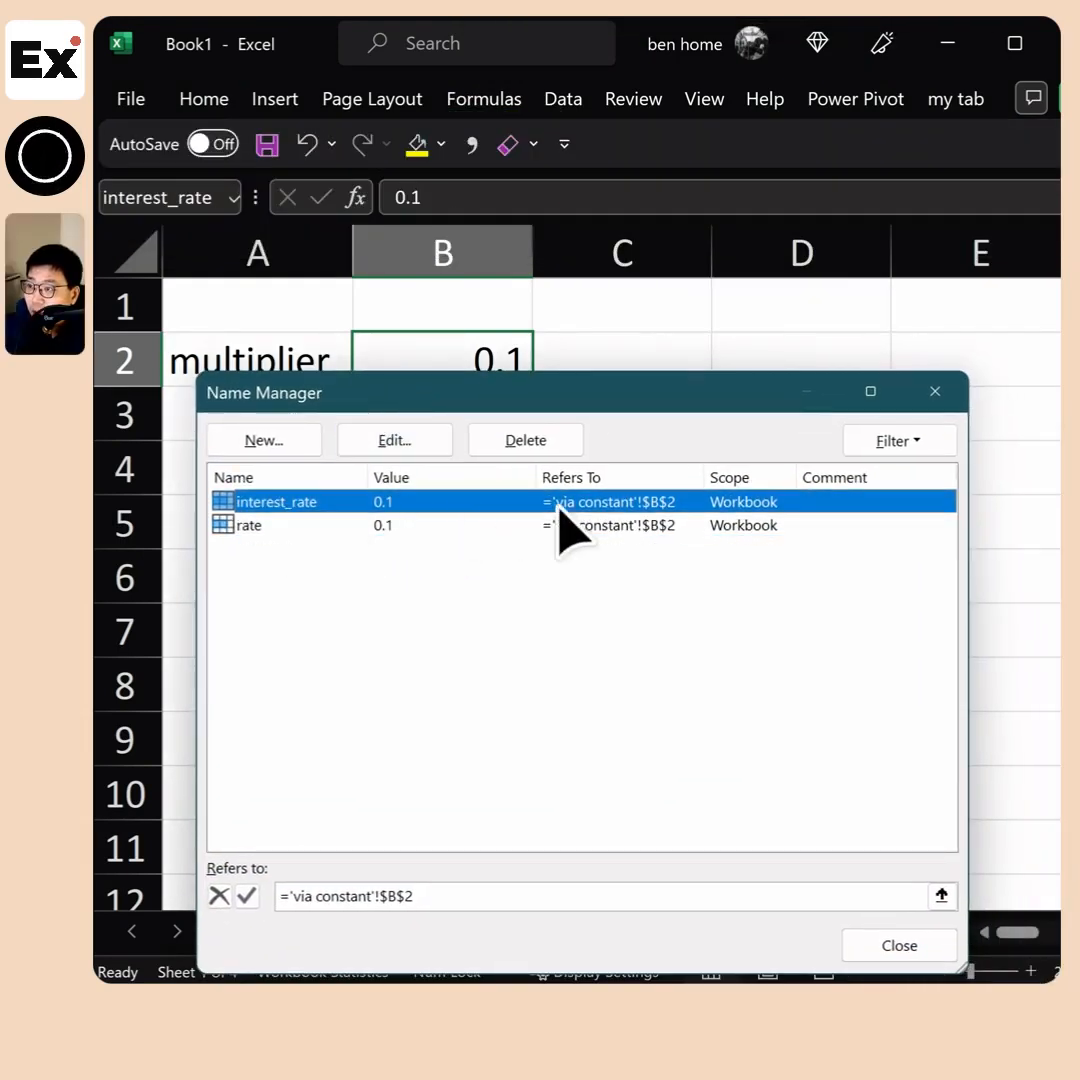
left_click(665, 525)
left_click_drag(665, 400, 603, 503)
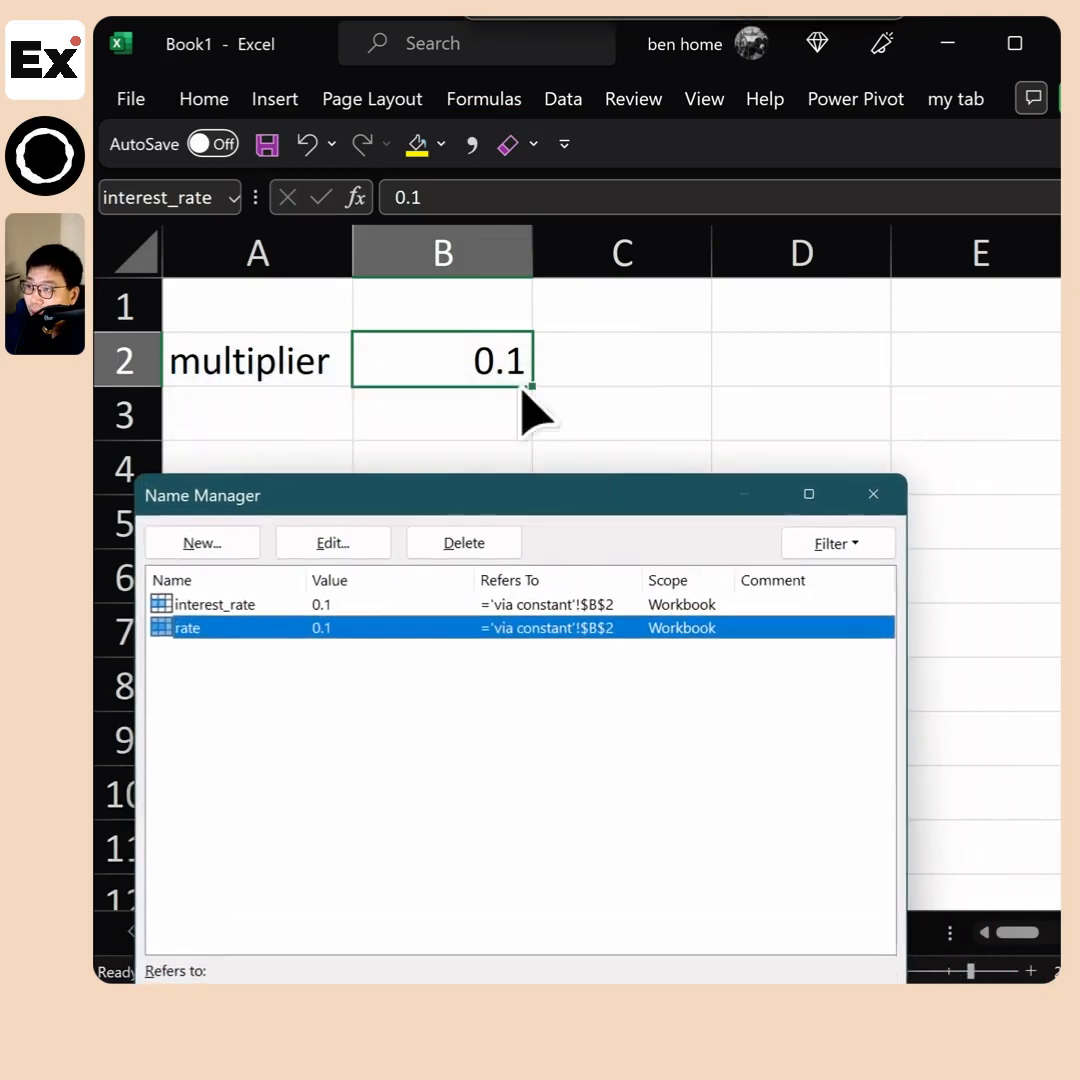
left_click(578, 605)
left_click(206, 626)
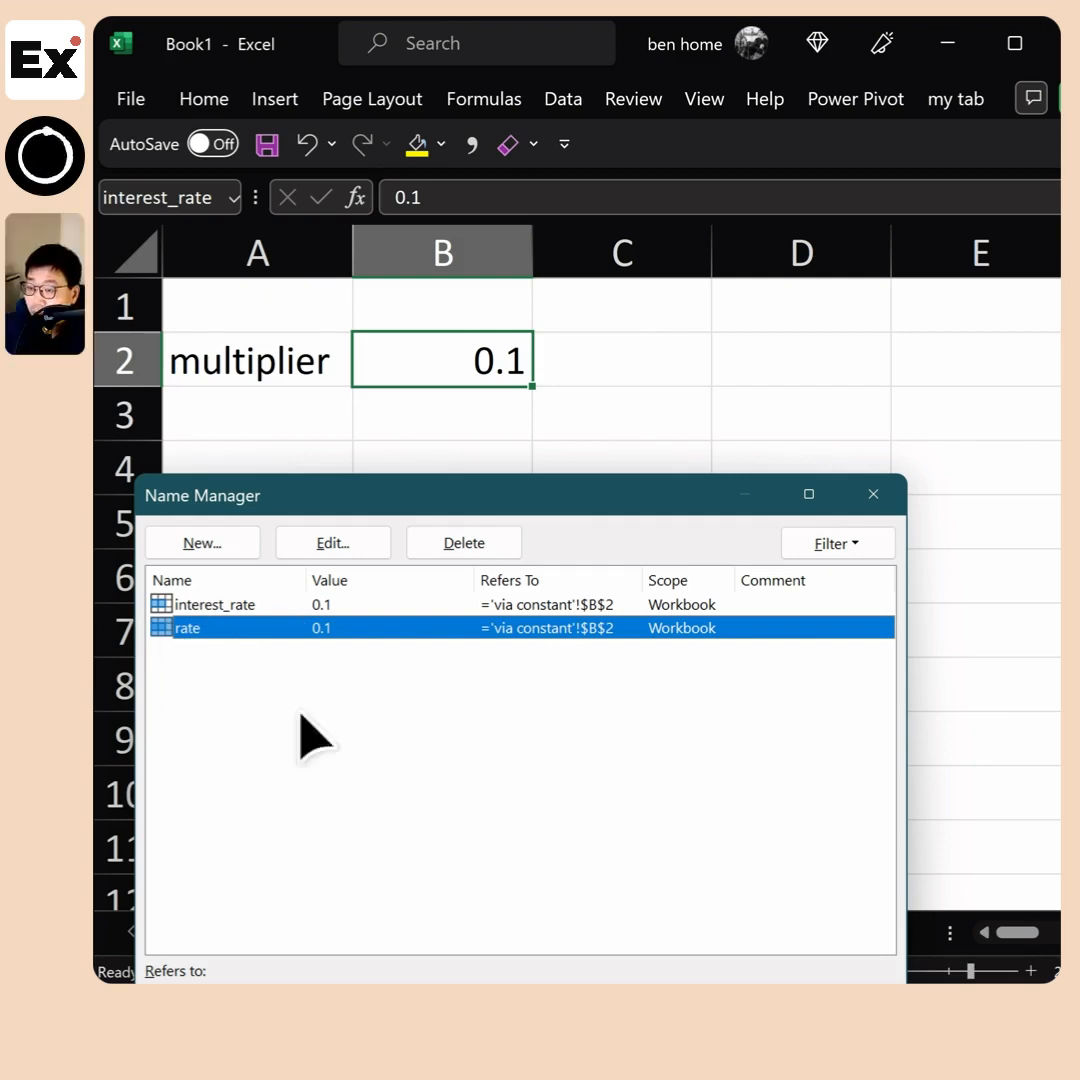
Delete the names interest_rate and rate in the Name Manager and close it
left_click(184, 607)
left_click(464, 543)
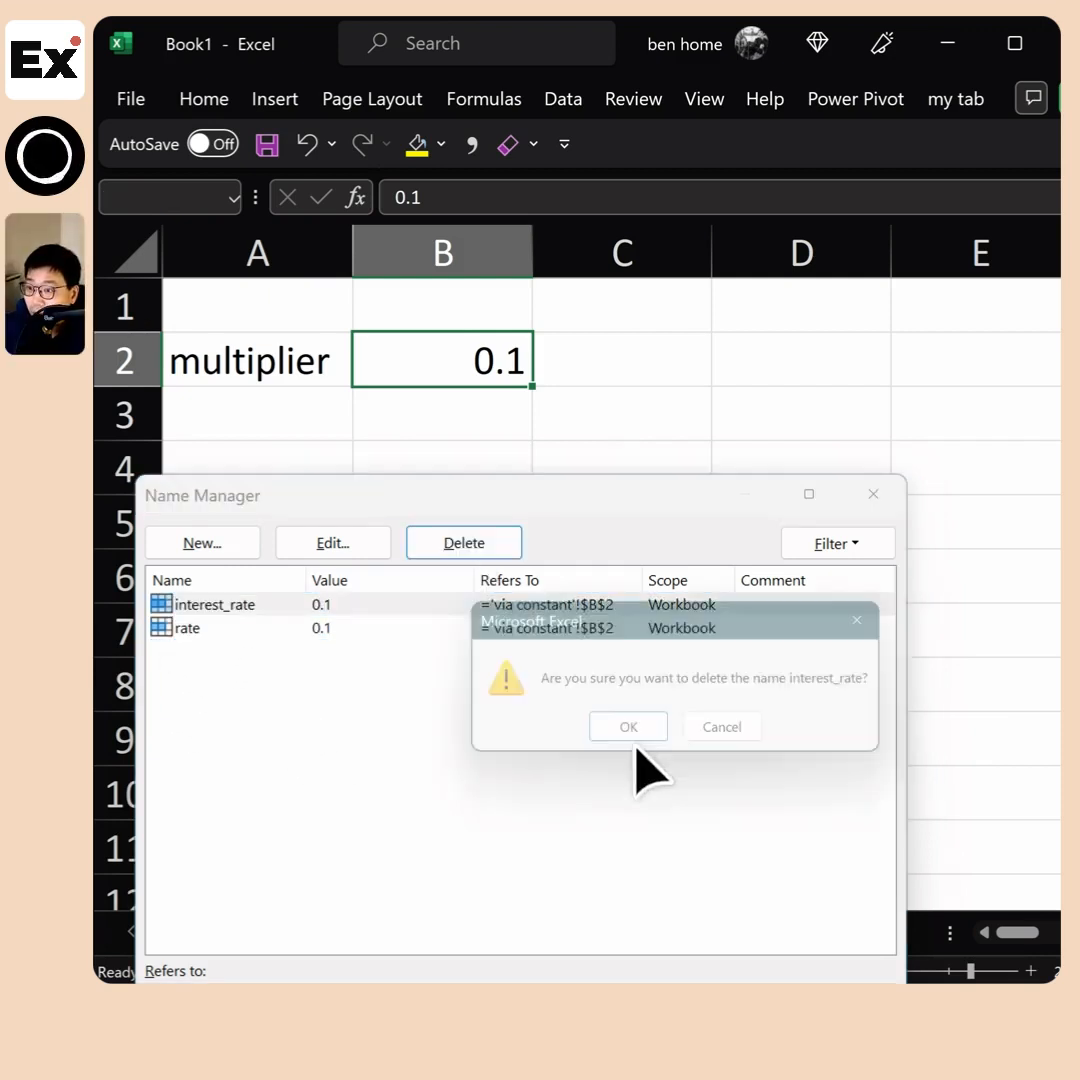
left_click(672, 742)
left_click(362, 604)
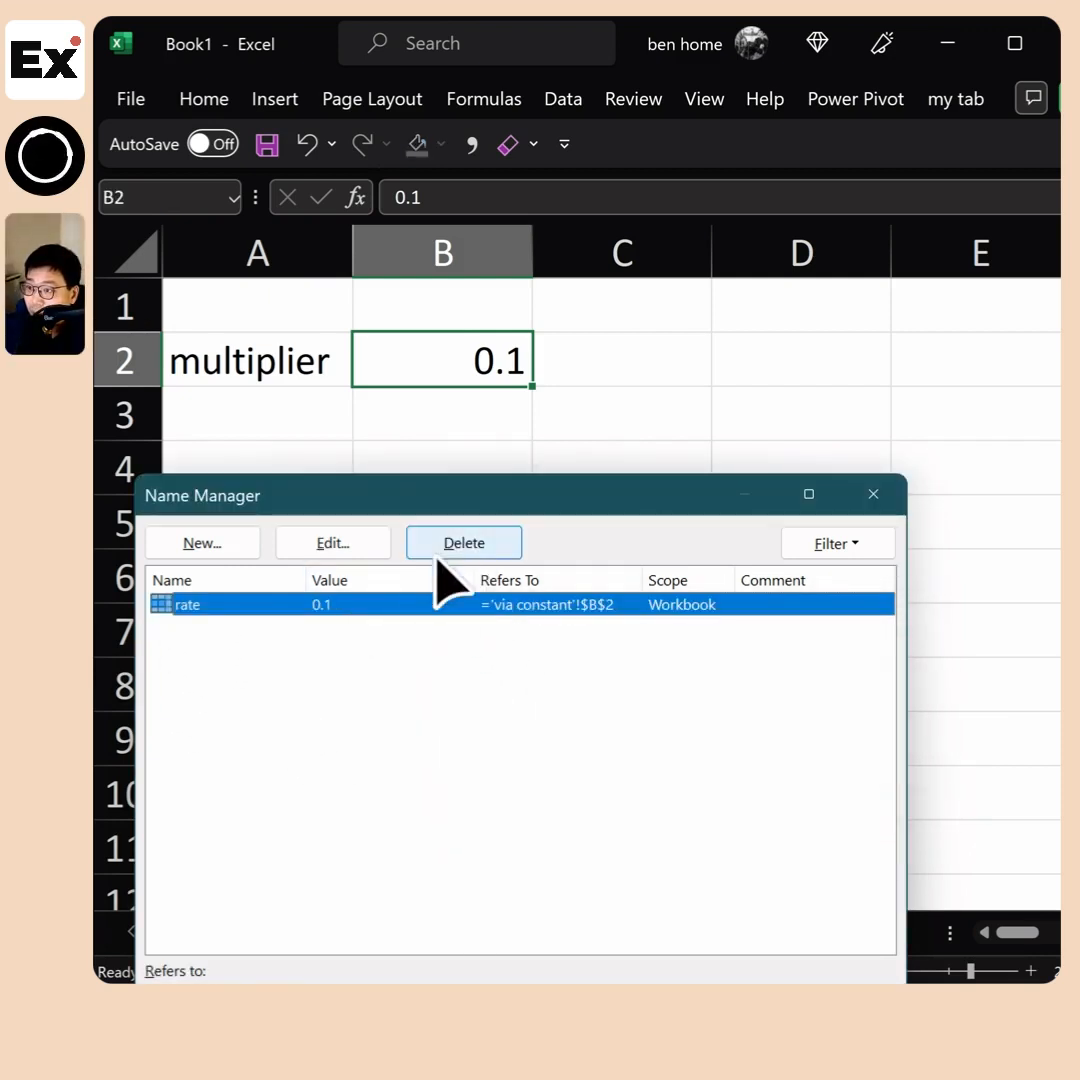
left_click(455, 545)
left_click(668, 740)
key("Escape")
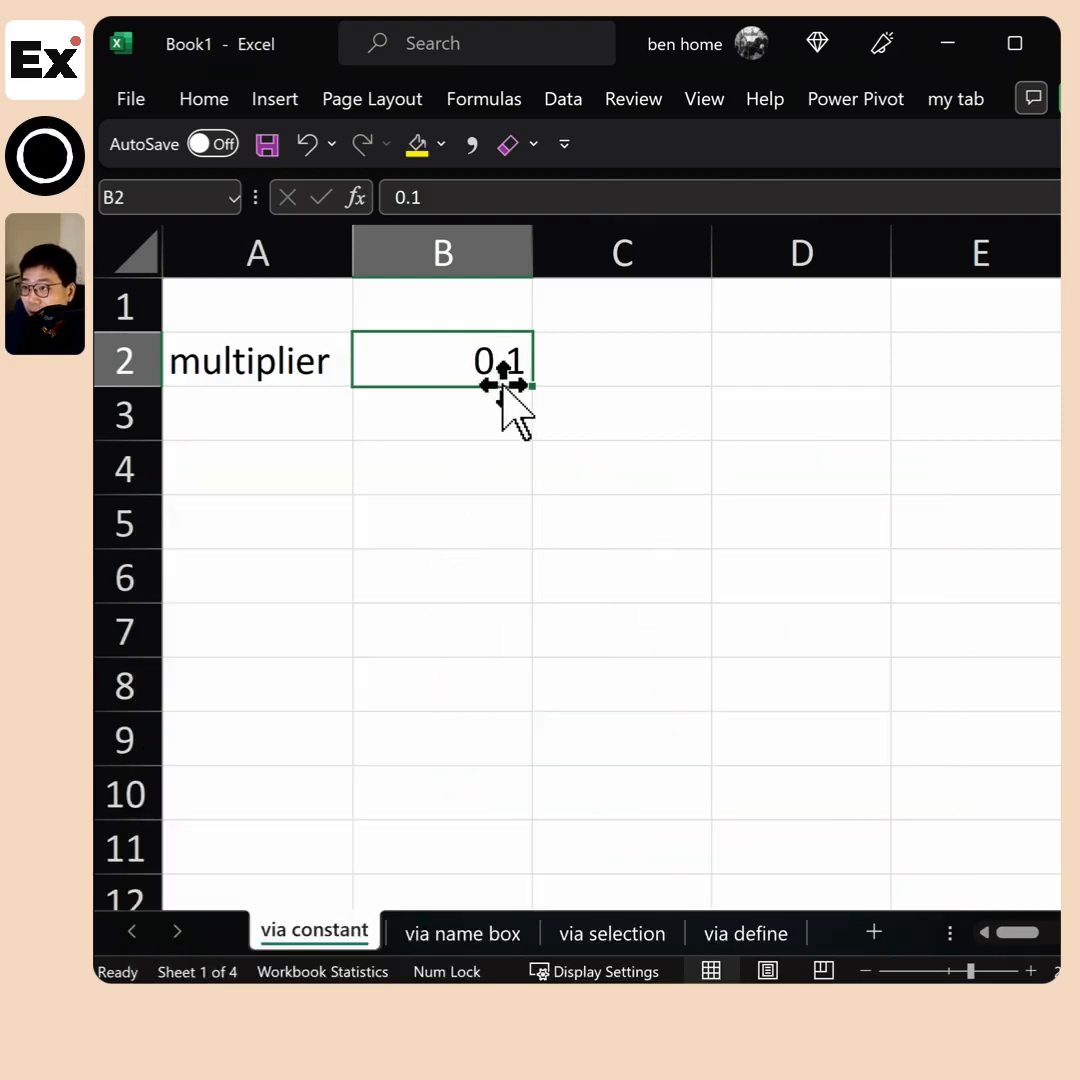
Clear the multiplier label and value in A2:B2 and select cell A1
left_click_drag(300, 358, 367, 349)
key("Delete")
left_click(300, 300)
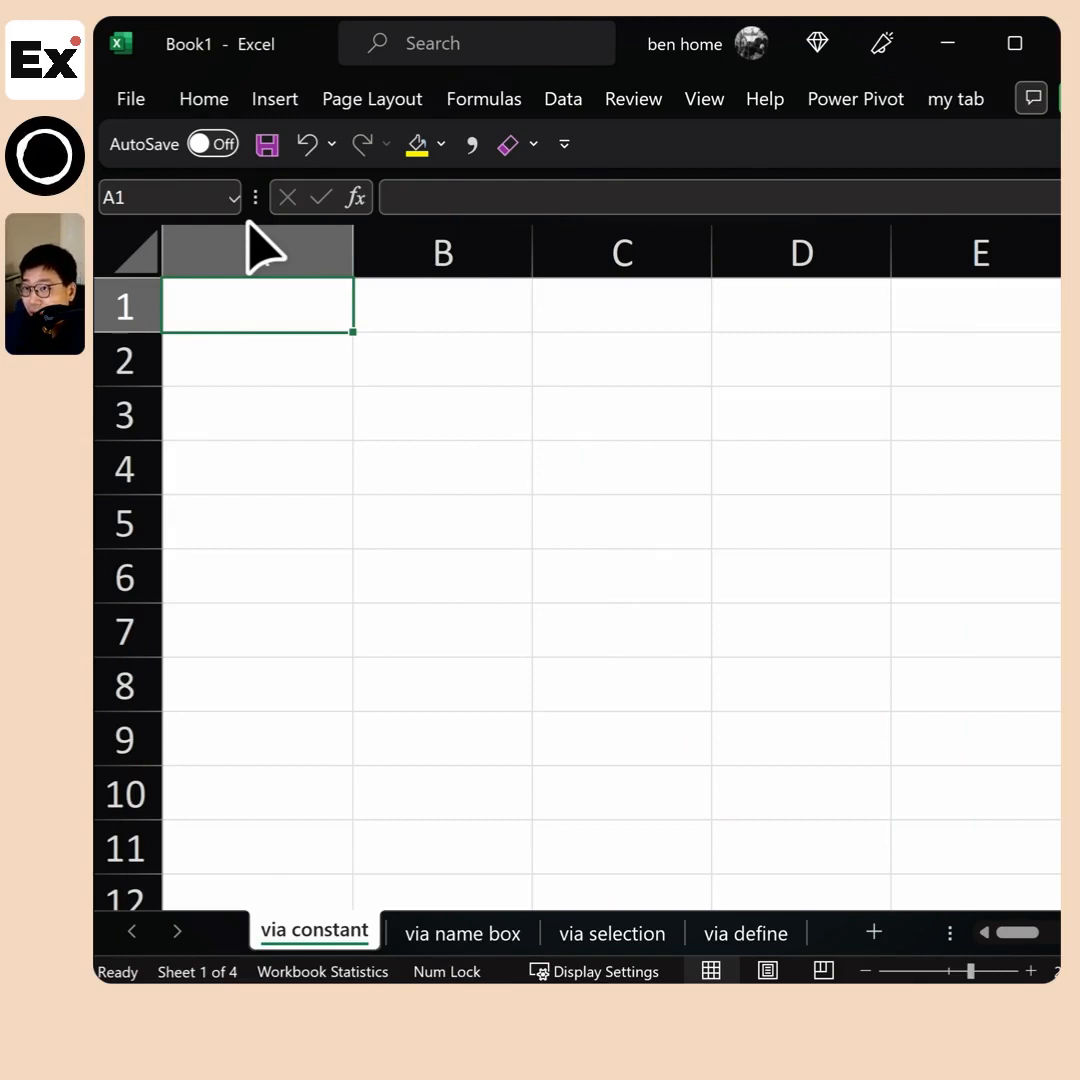
Define a new workbook-scope name interest_rate that refers to the constant =0.1
left_click(472, 104)
left_click(630, 205)
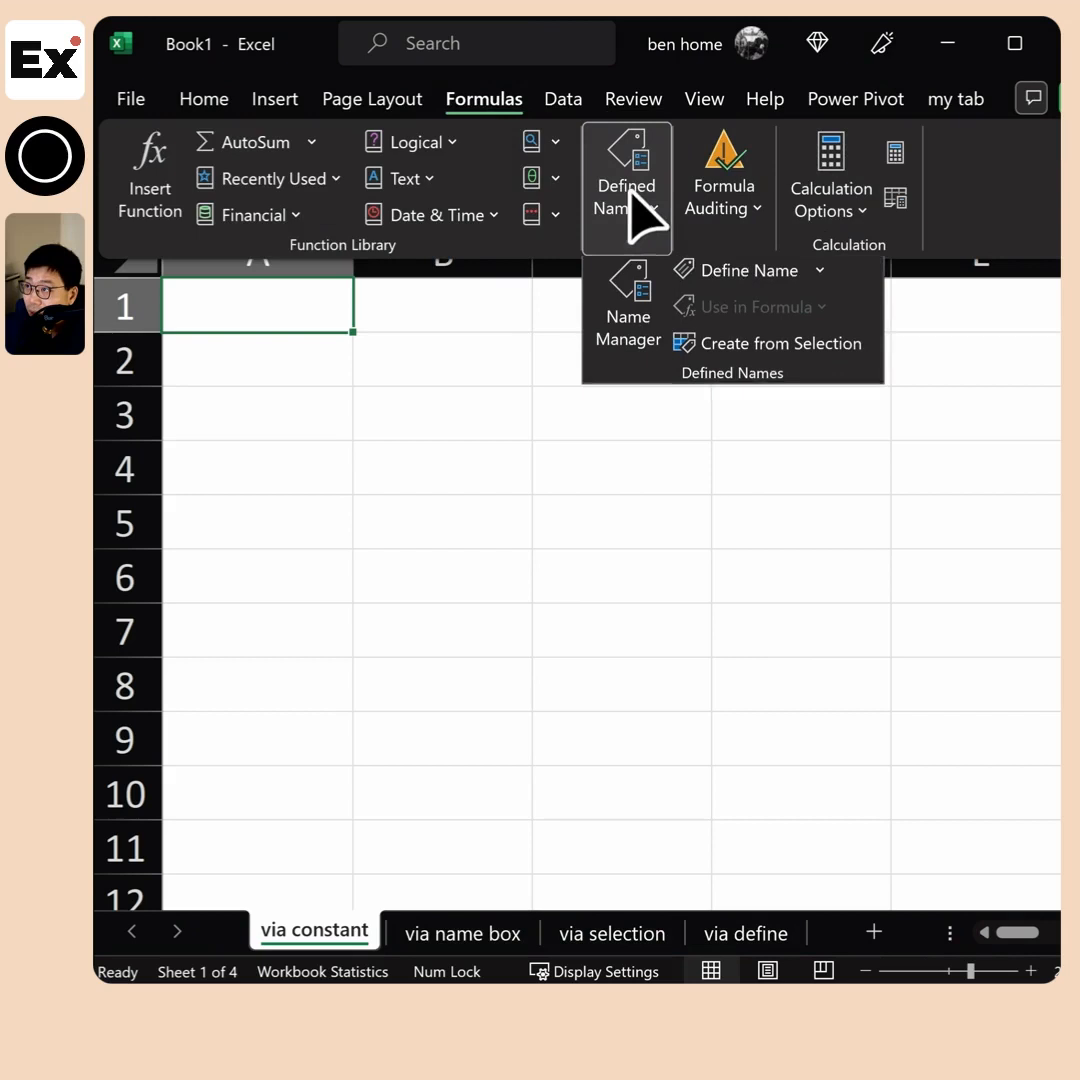
left_click(736, 285)
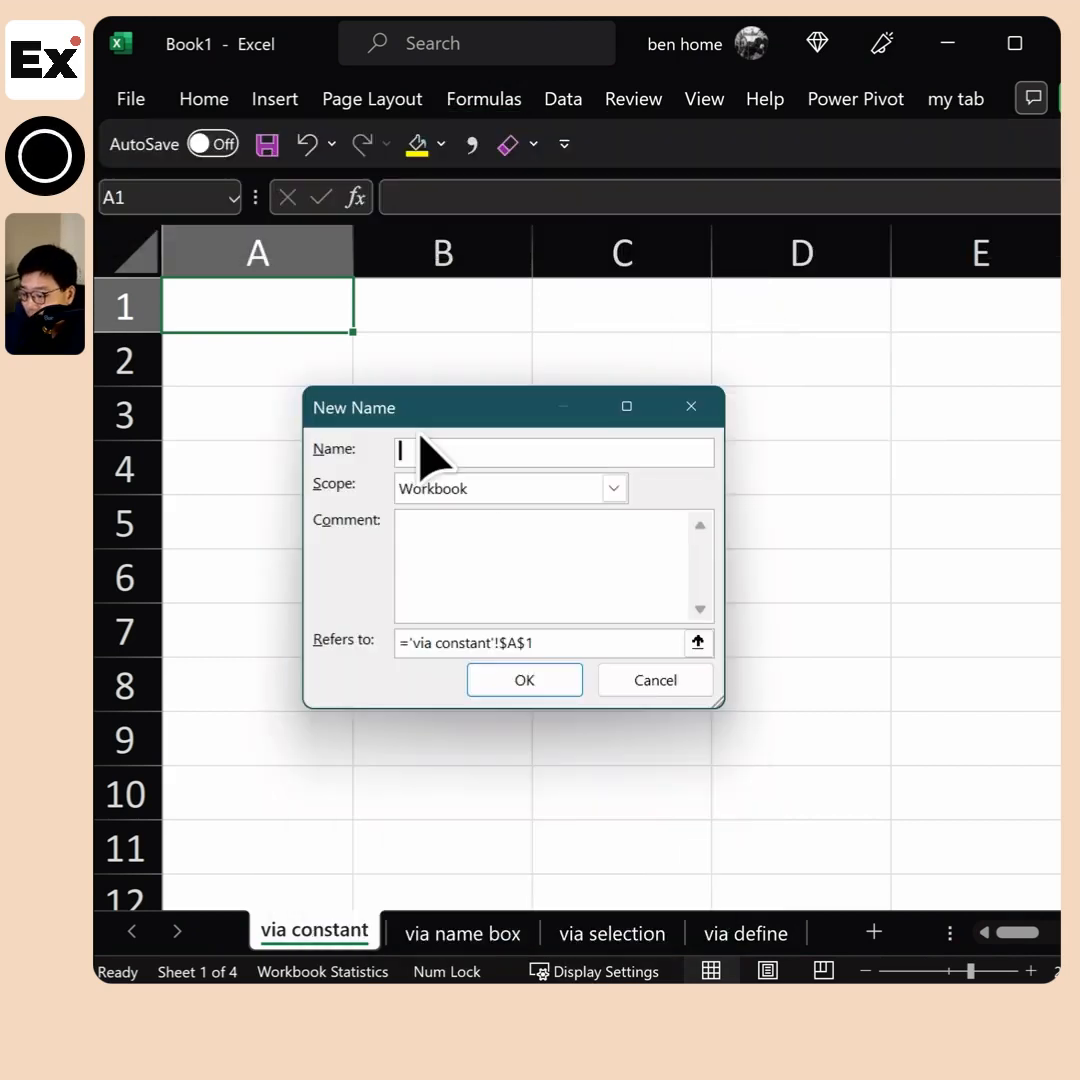
type("interest_rate")
left_click_drag(586, 643, 376, 642)
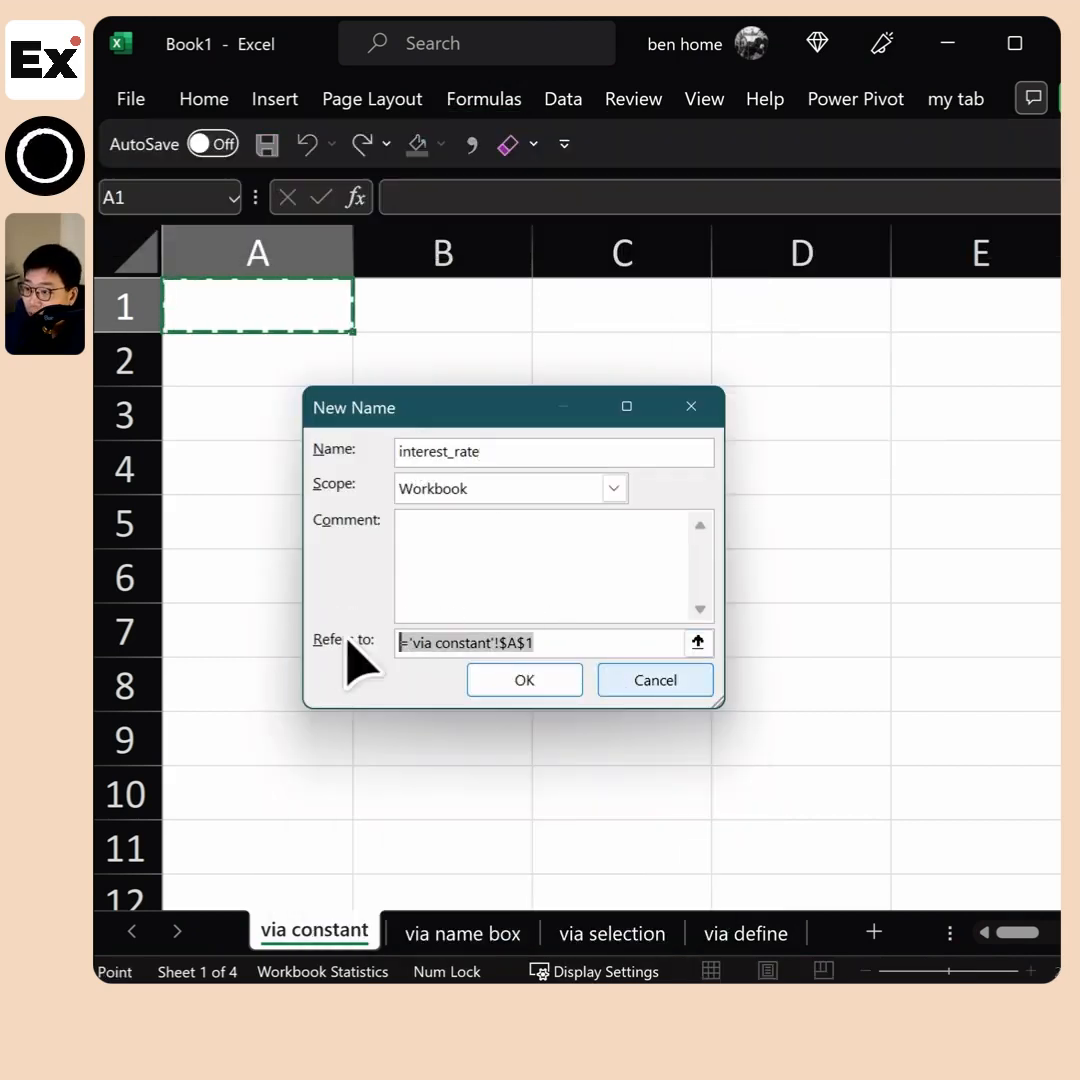
type("=0.1")
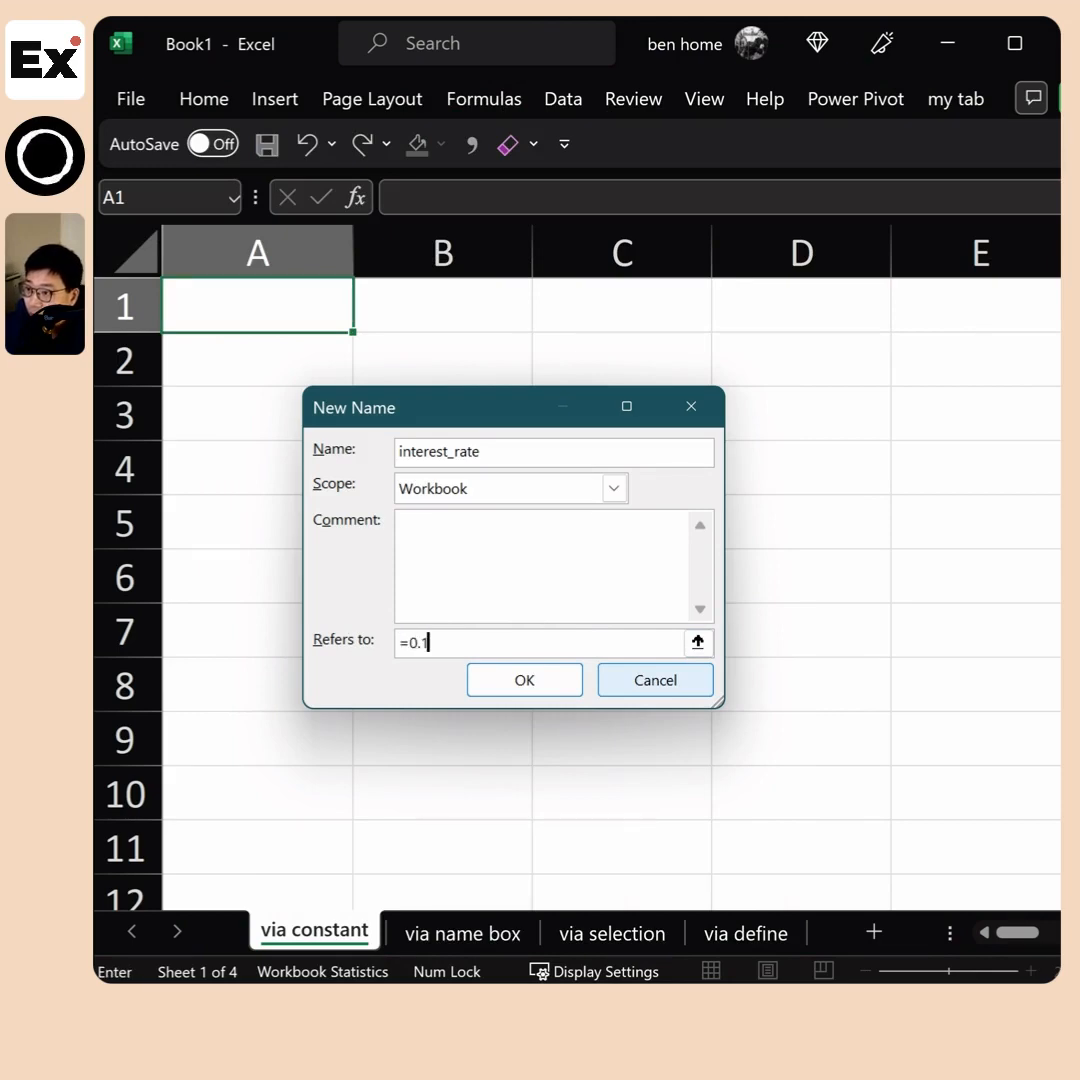
left_click(515, 688)
Test the named constant by entering =interest_rate in cell A2, and clear the cell again
key("Down")
type("=")
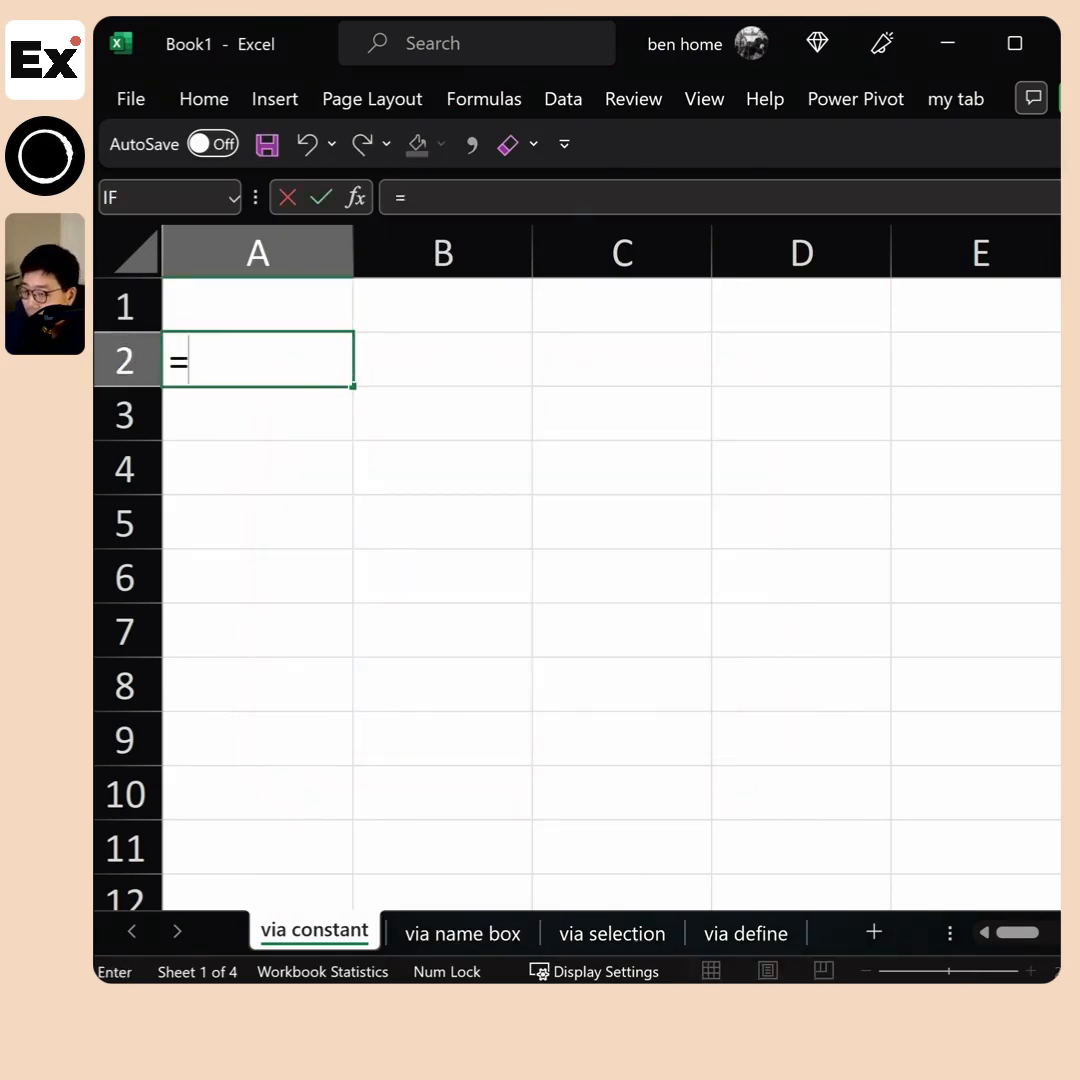
type("inter")
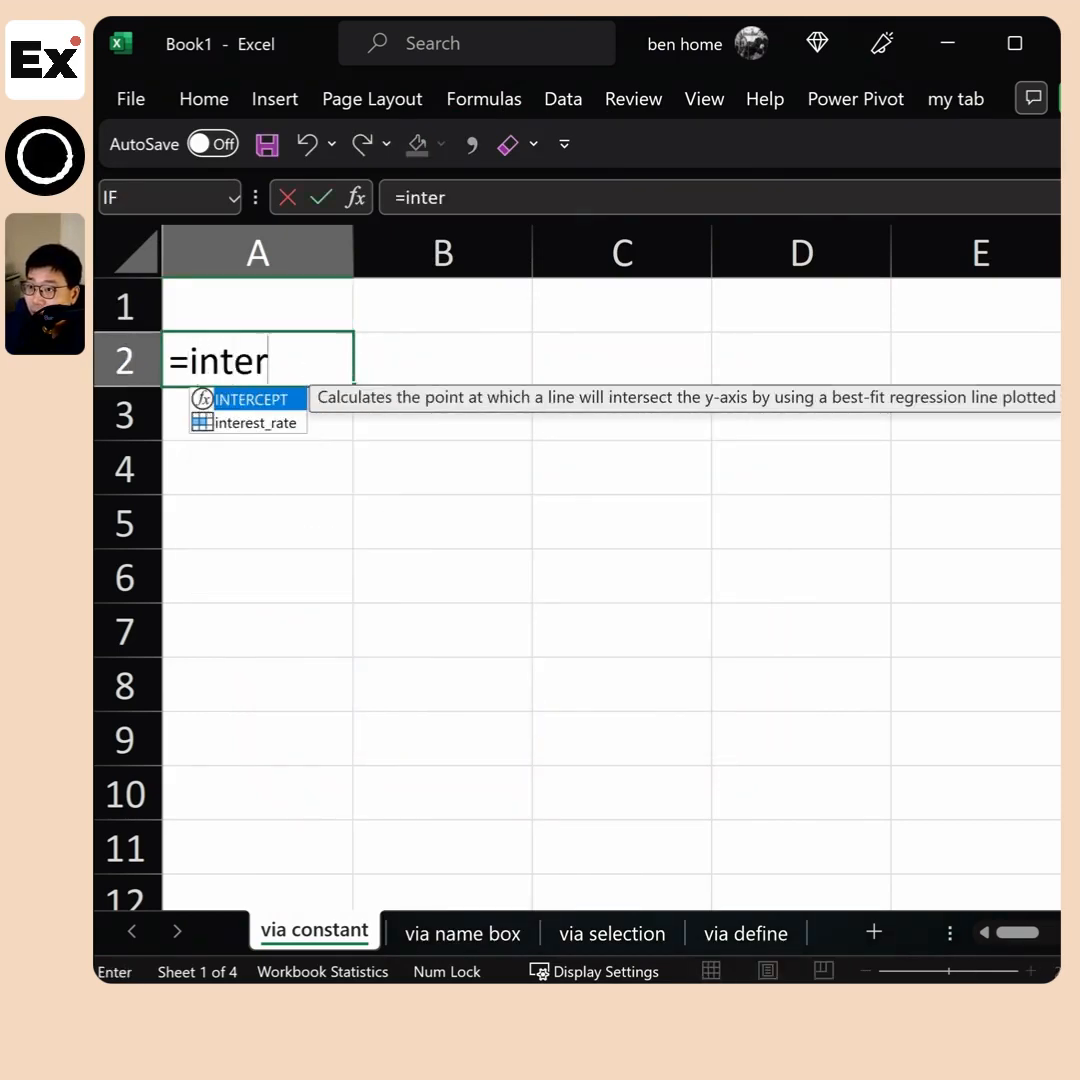
key("Down")
key("Tab")
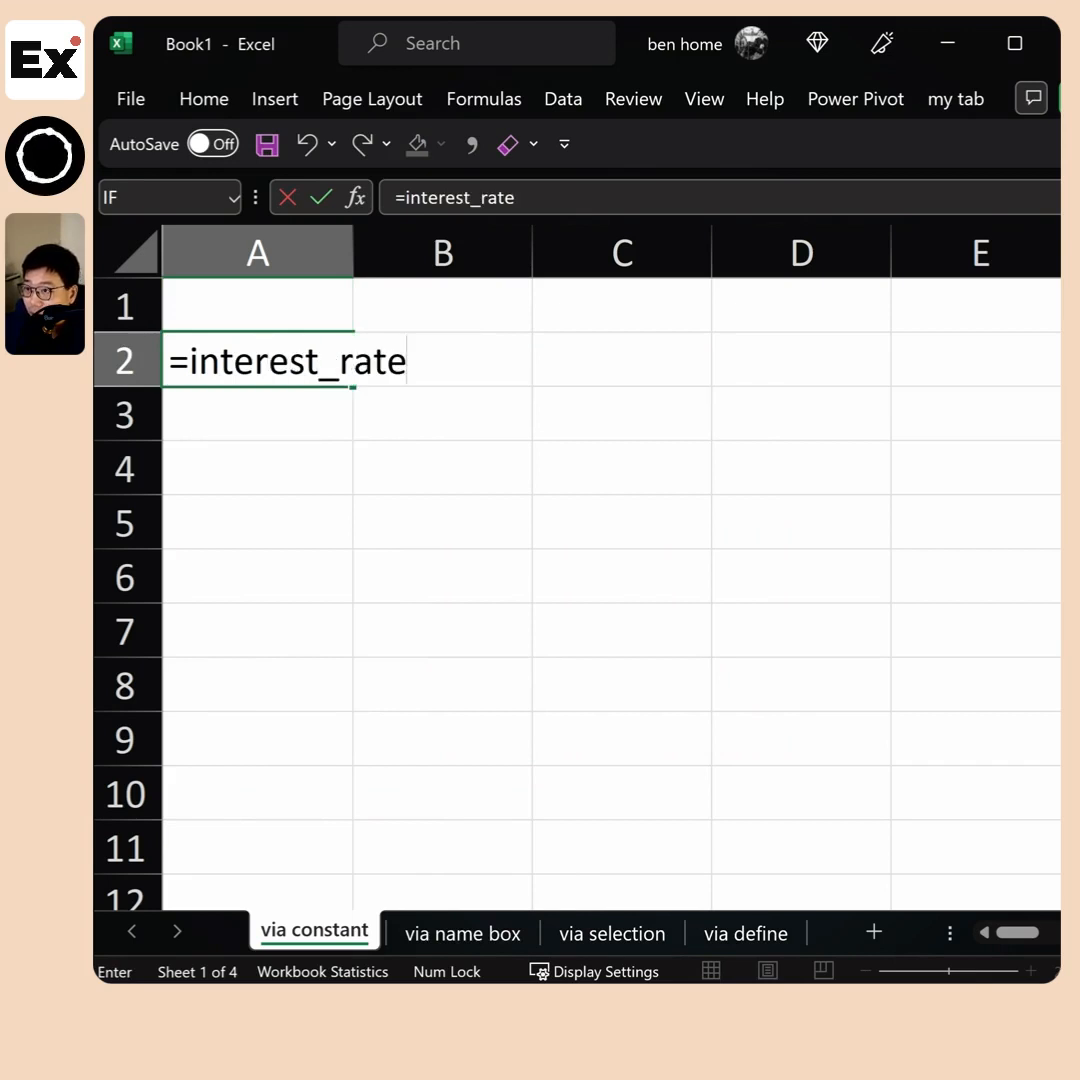
key("Return")
left_click(283, 367)
key("Delete")
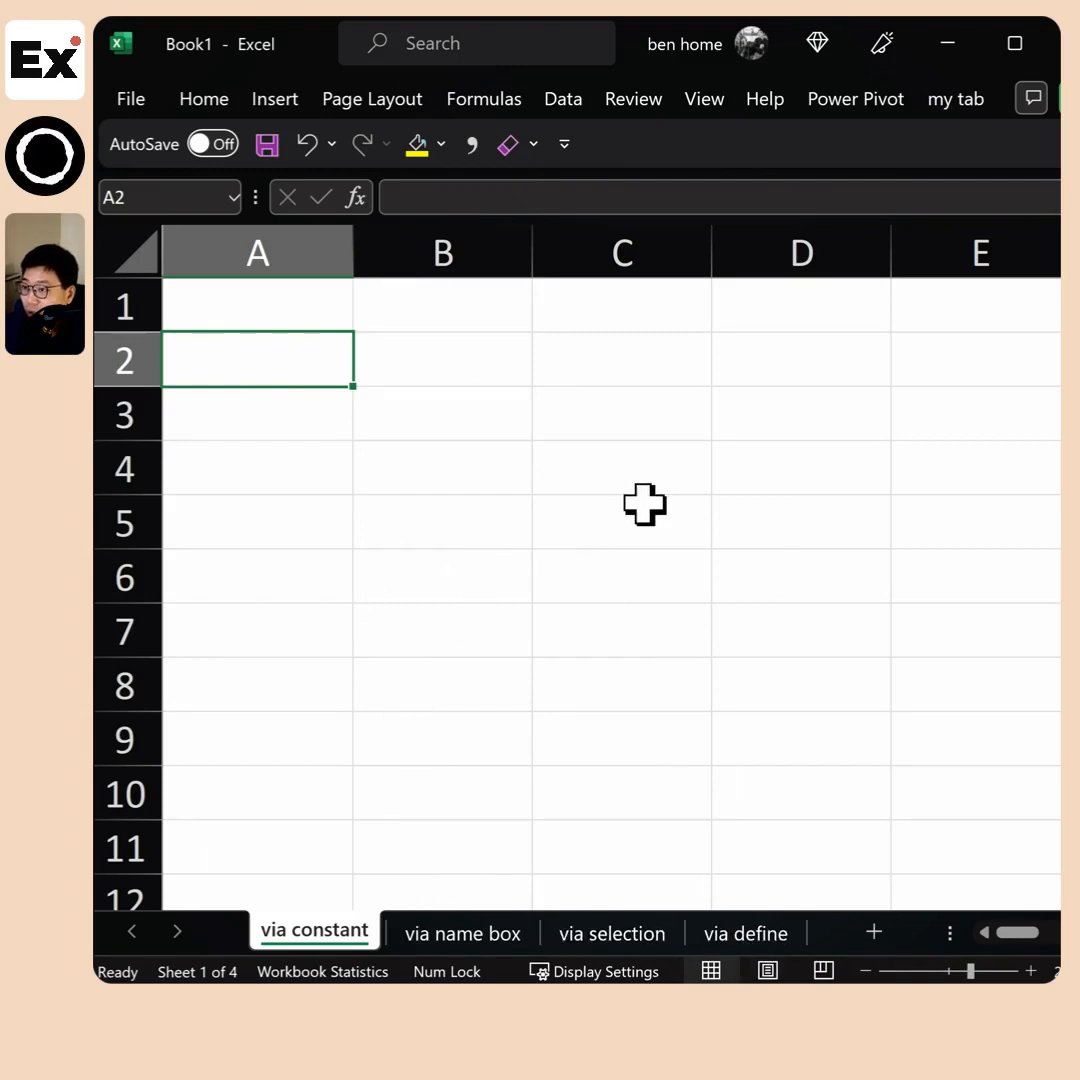
On the via name box sheet, try to name B2:B5 after the person heading column B, in lowercase
key("ctrl+Page_Down")
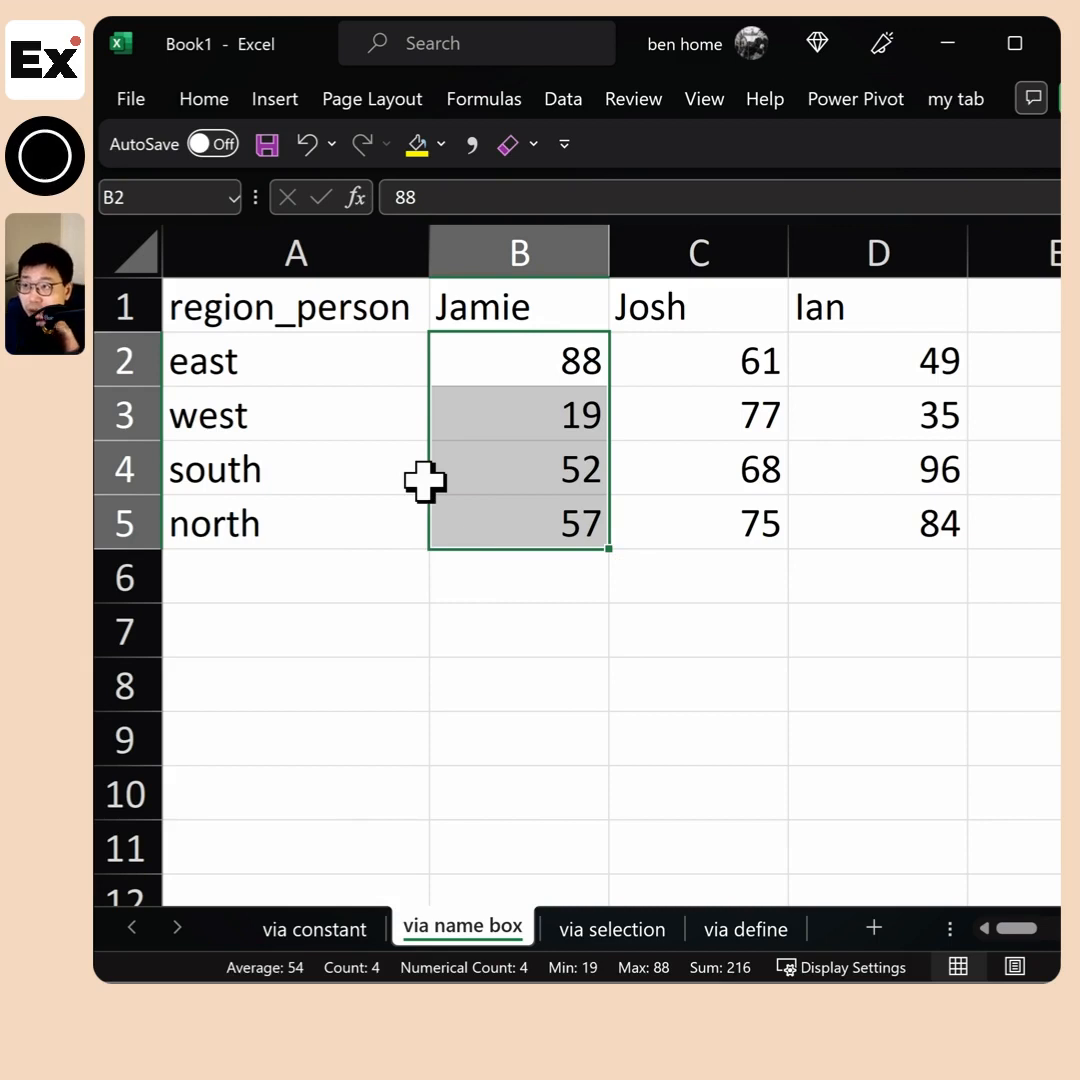
left_click_drag(313, 322, 878, 540)
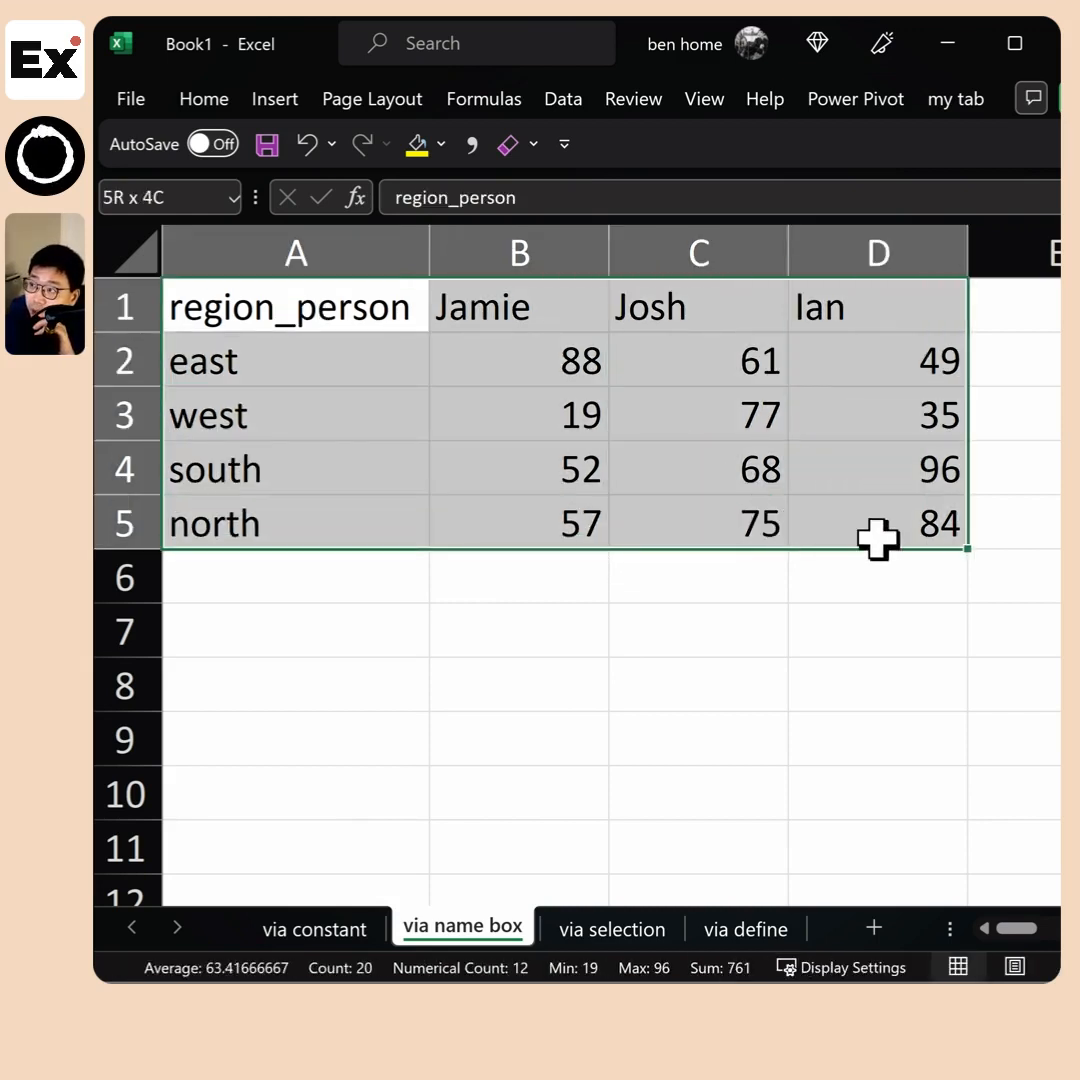
left_click_drag(528, 357, 485, 538)
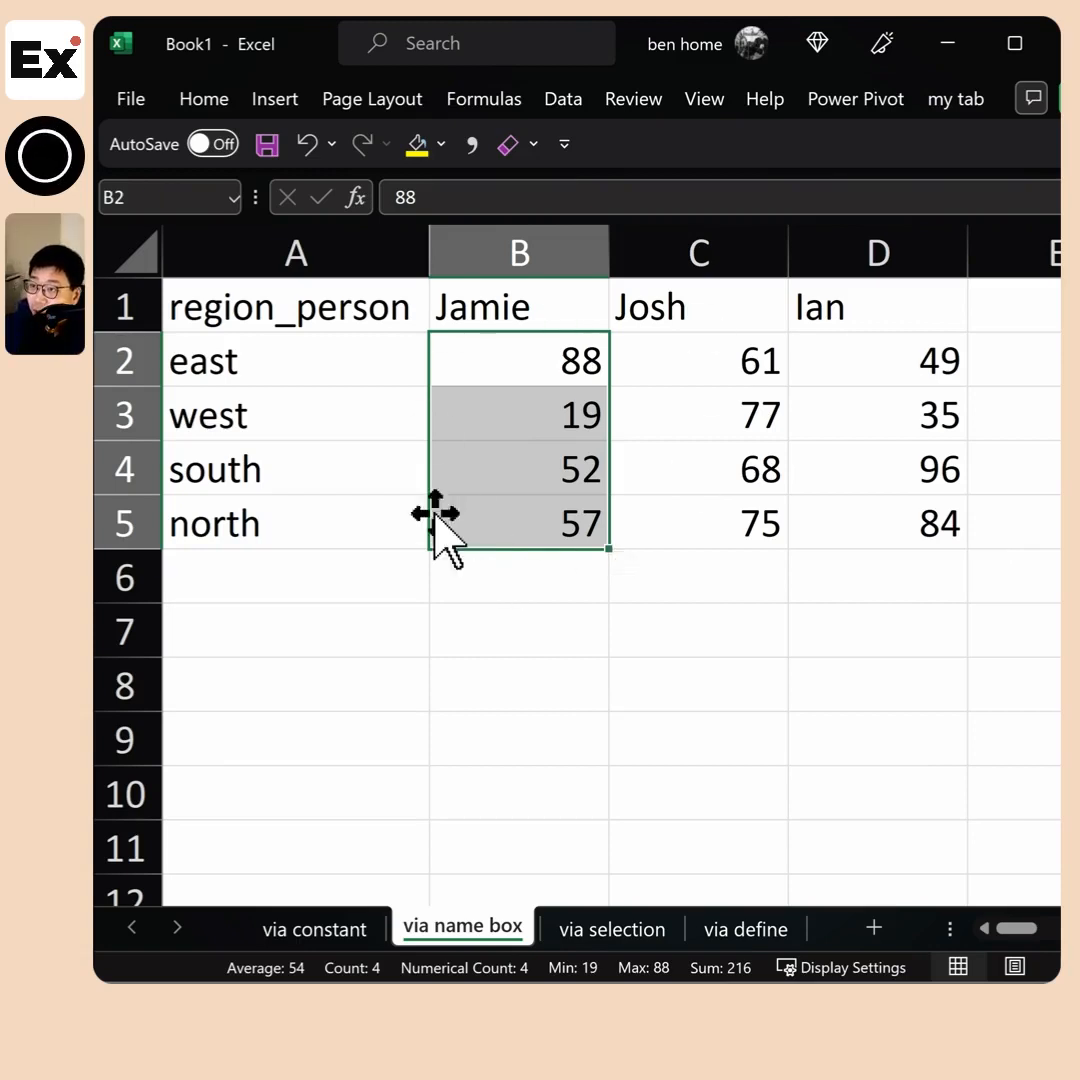
left_click(147, 198)
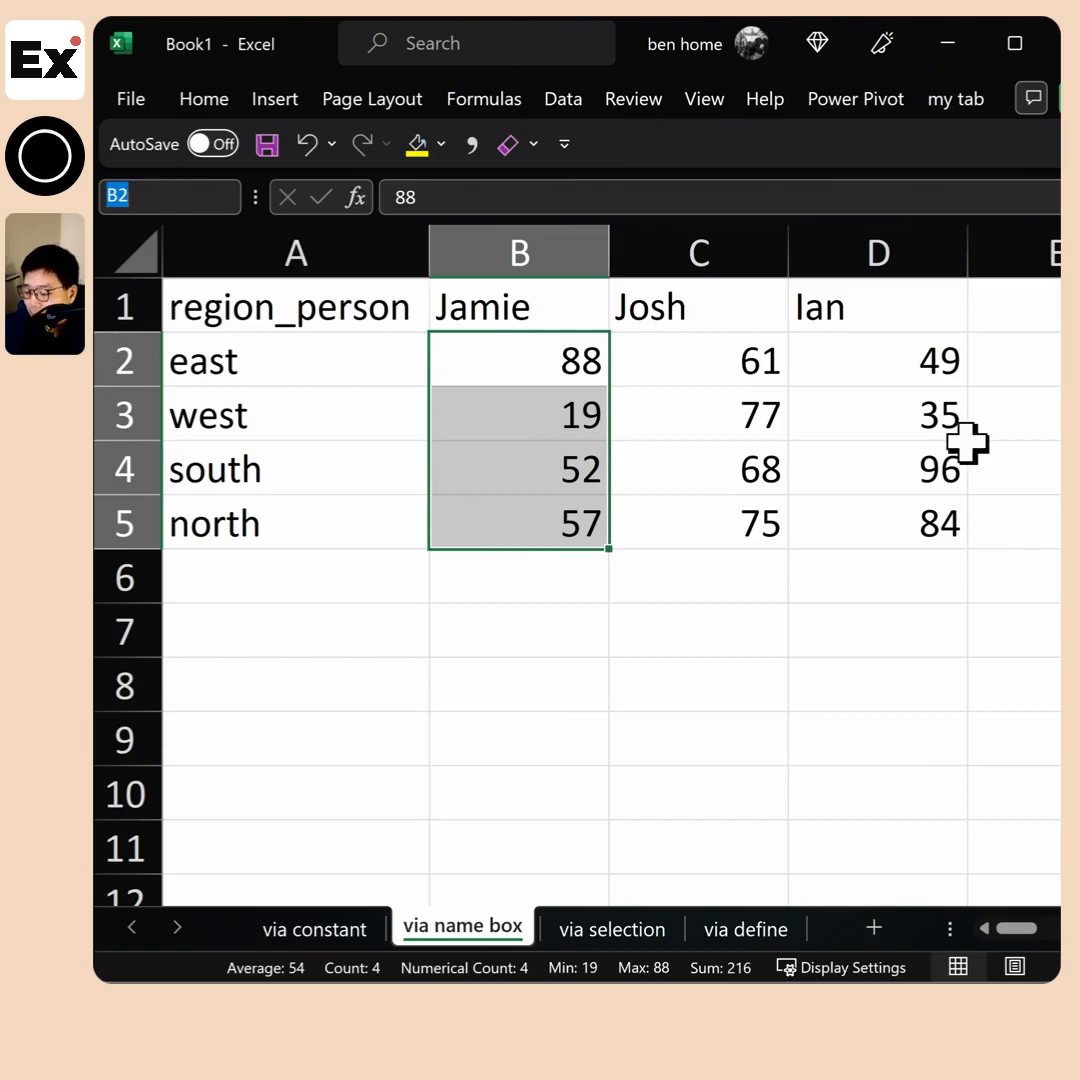
type("jamie")
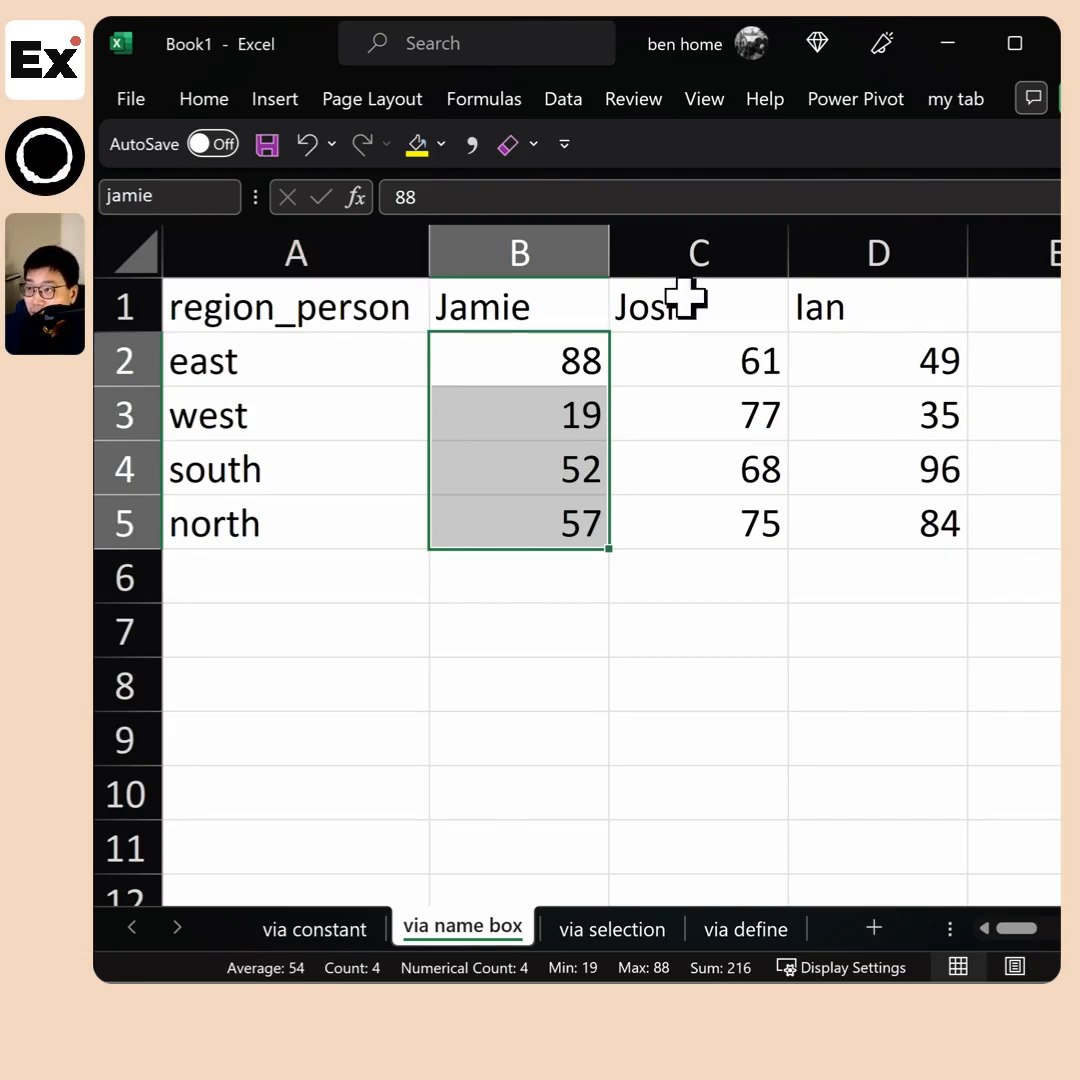
Try to reference the column B range name in a formula in cell A6
left_click(370, 622)
left_click(337, 586)
type("=jamie")
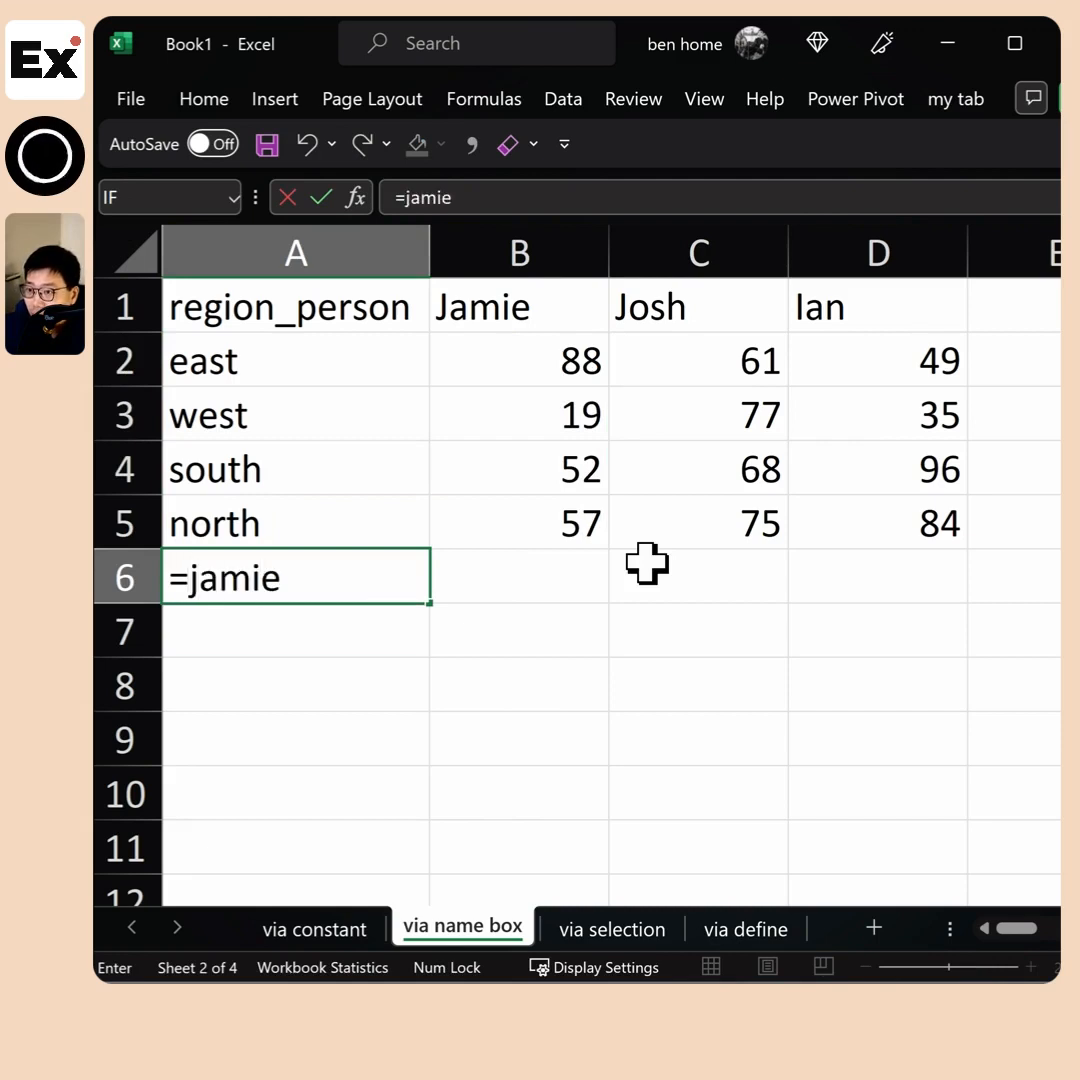
key("Escape")
Assign the lowercase first name from column B's heading as the range name of B2:B5
left_click_drag(535, 530, 535, 357)
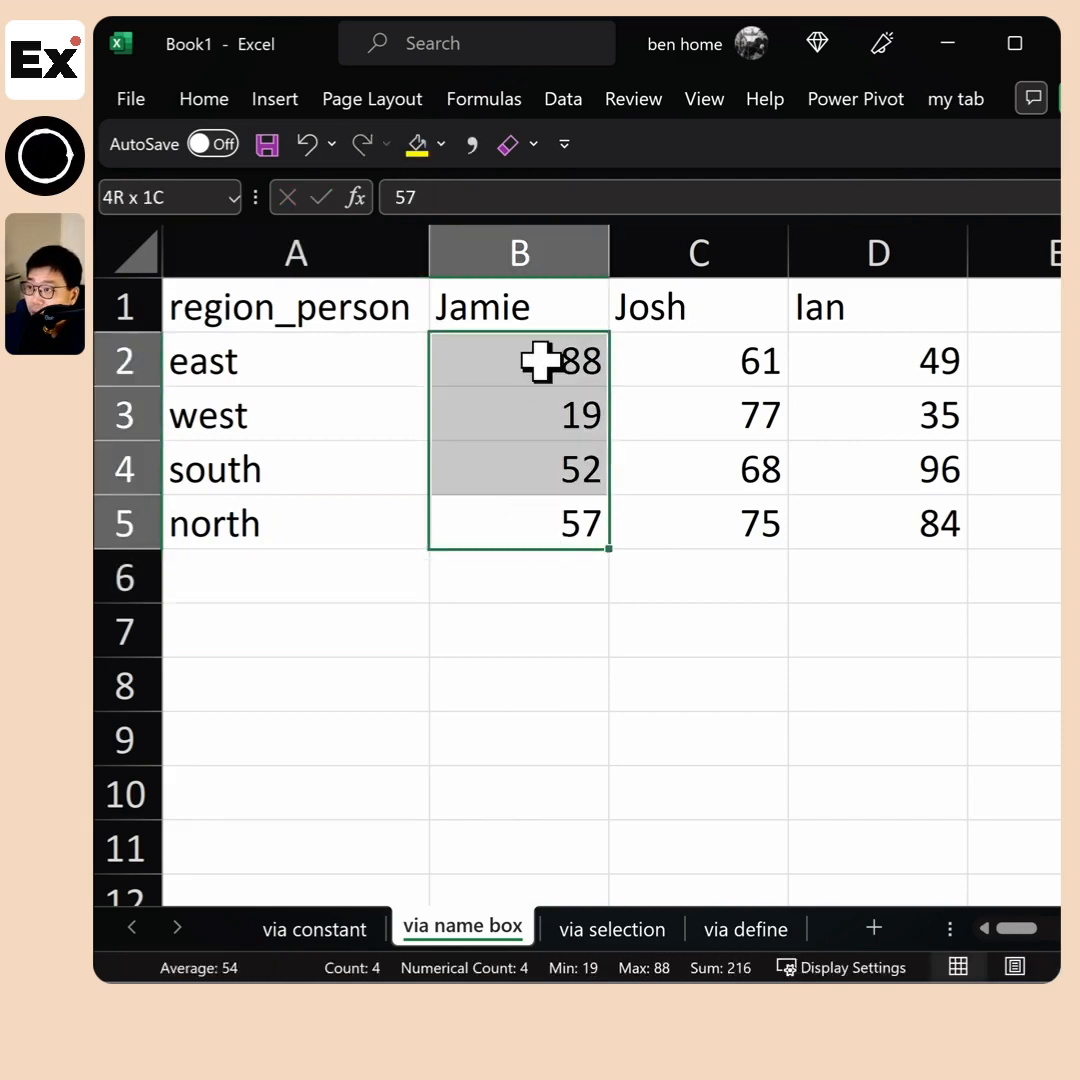
left_click(175, 200)
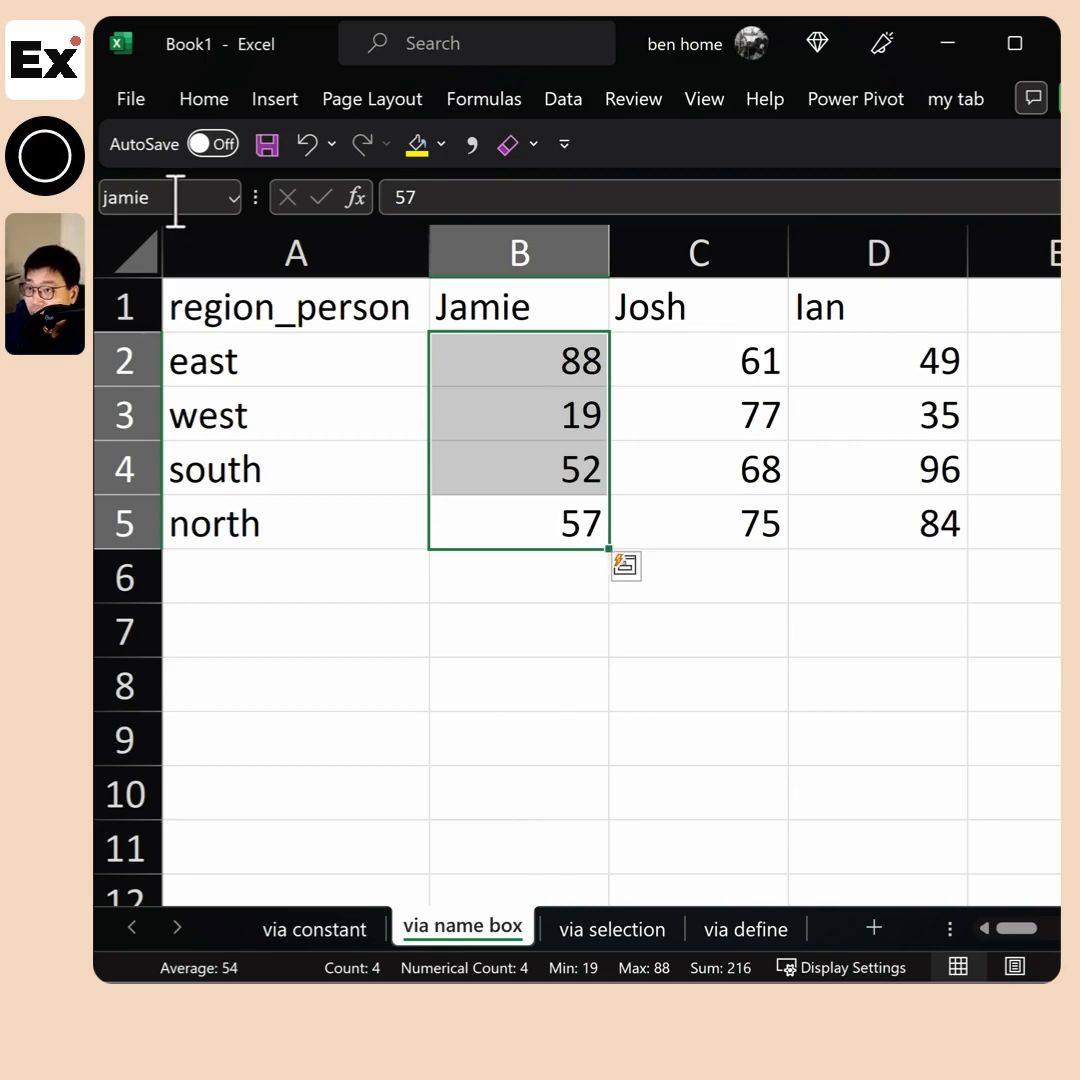
type("jamie")
Rename the defined name interest_rate to rate in the Name Manager
left_click(506, 100)
left_click(627, 195)
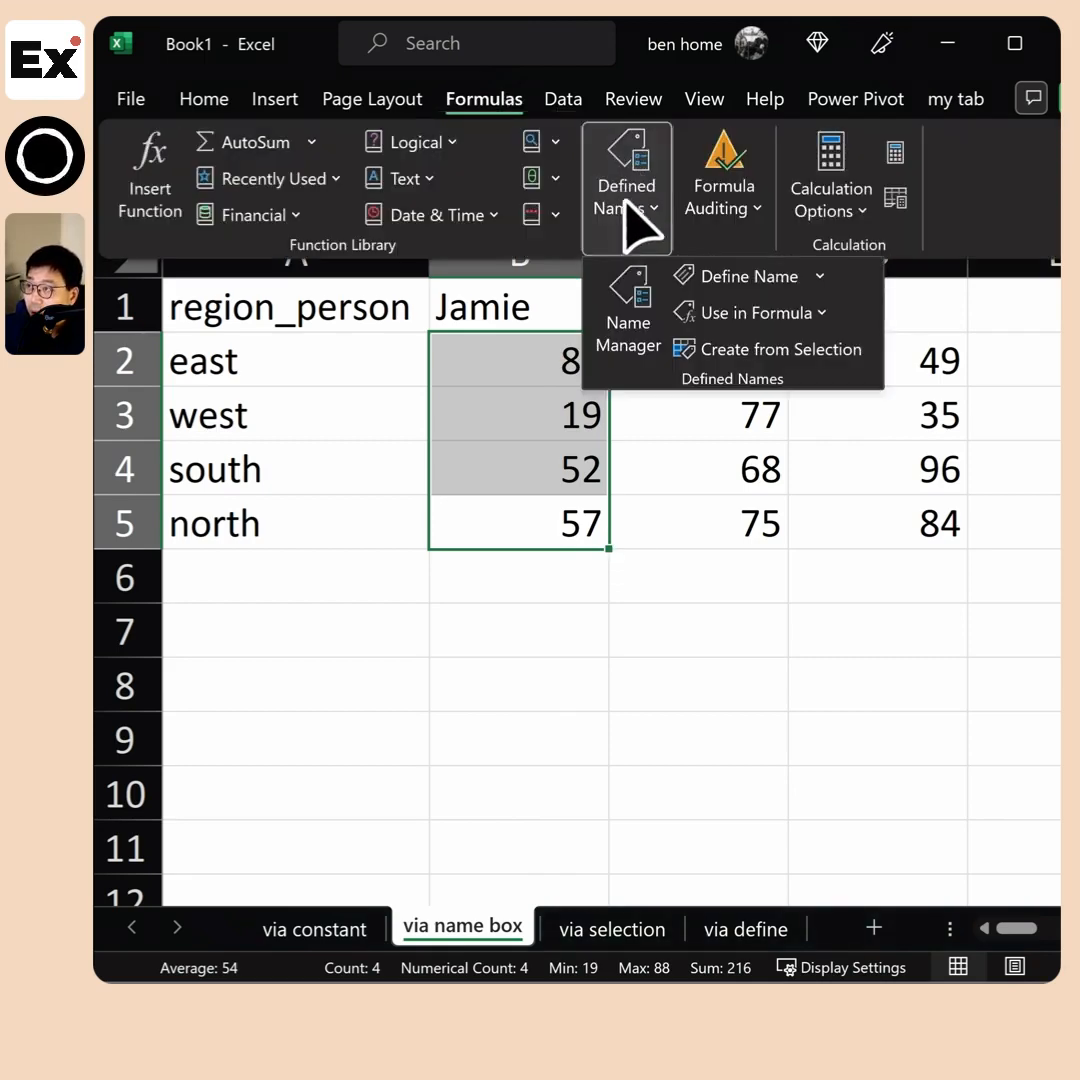
left_click(628, 310)
left_click(186, 400)
left_click(213, 378)
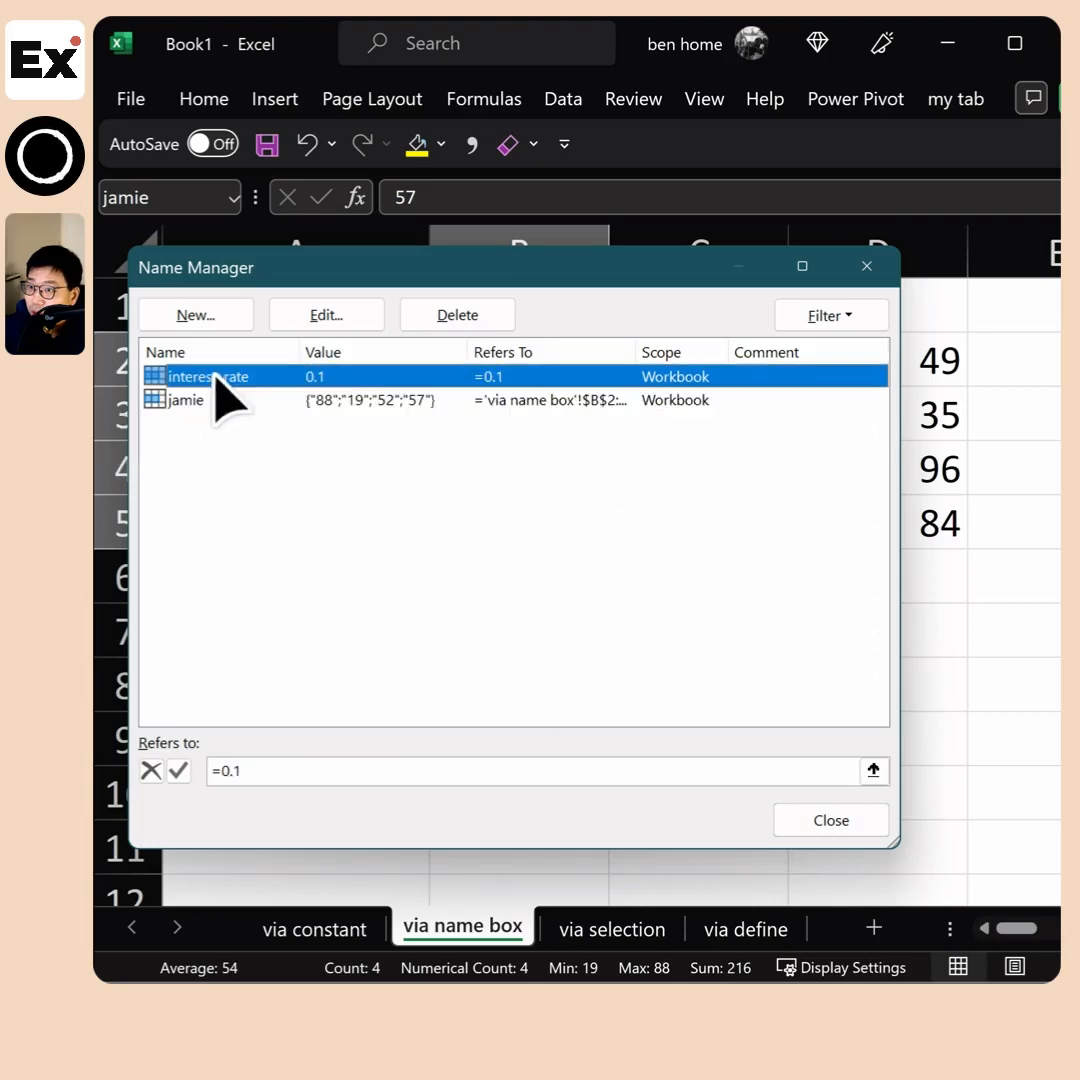
double_click(195, 380)
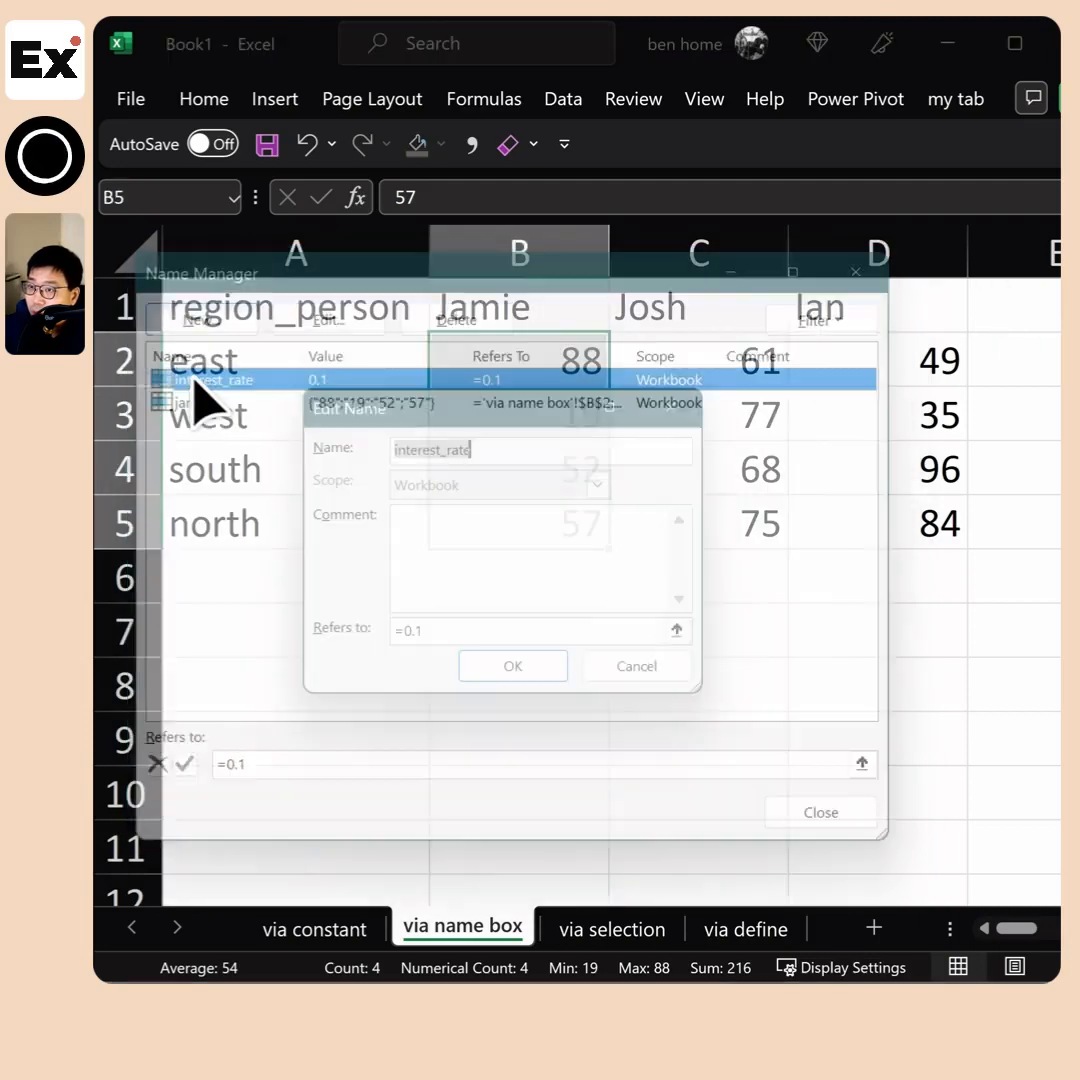
left_click_drag(543, 449, 219, 442)
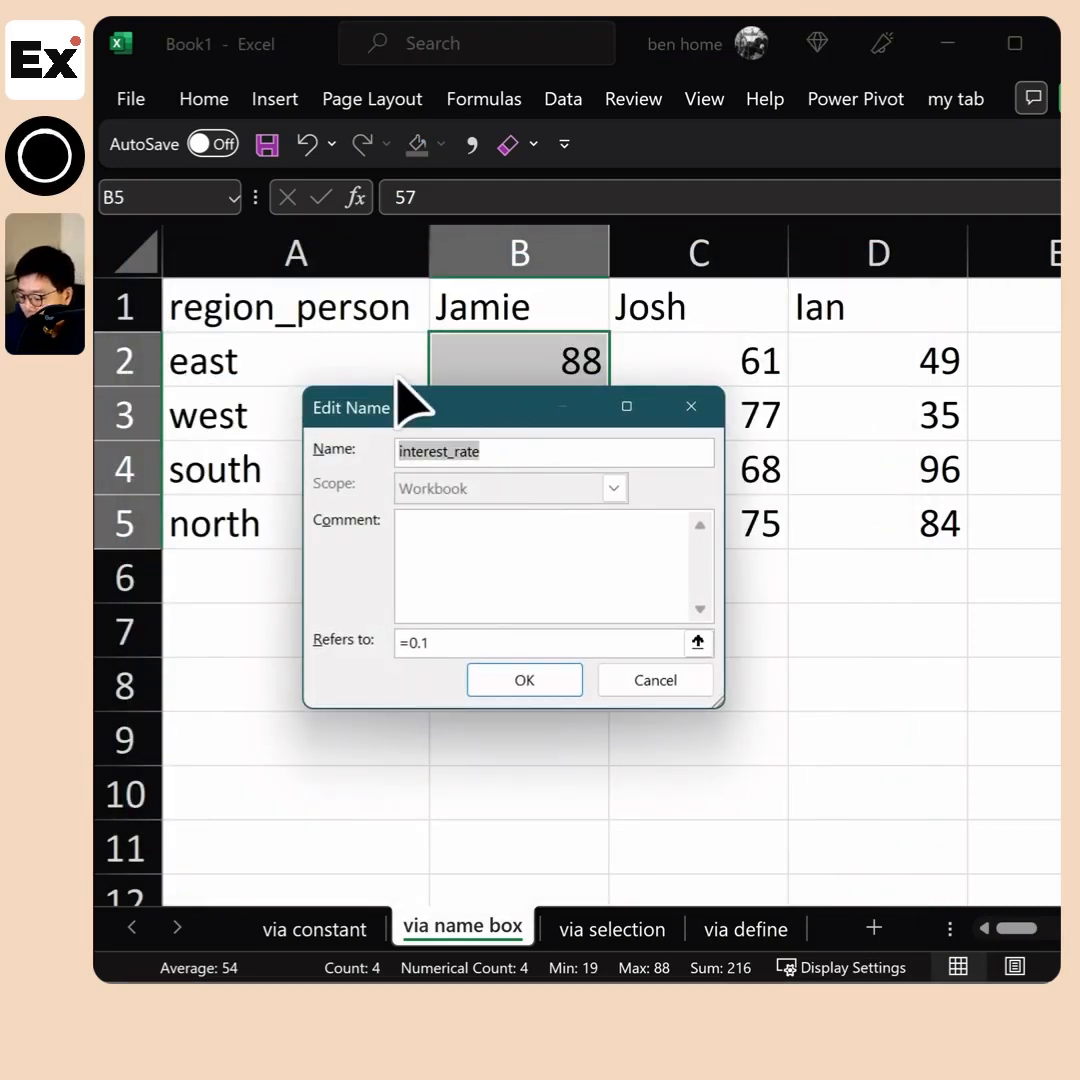
type("rate")
left_click(522, 686)
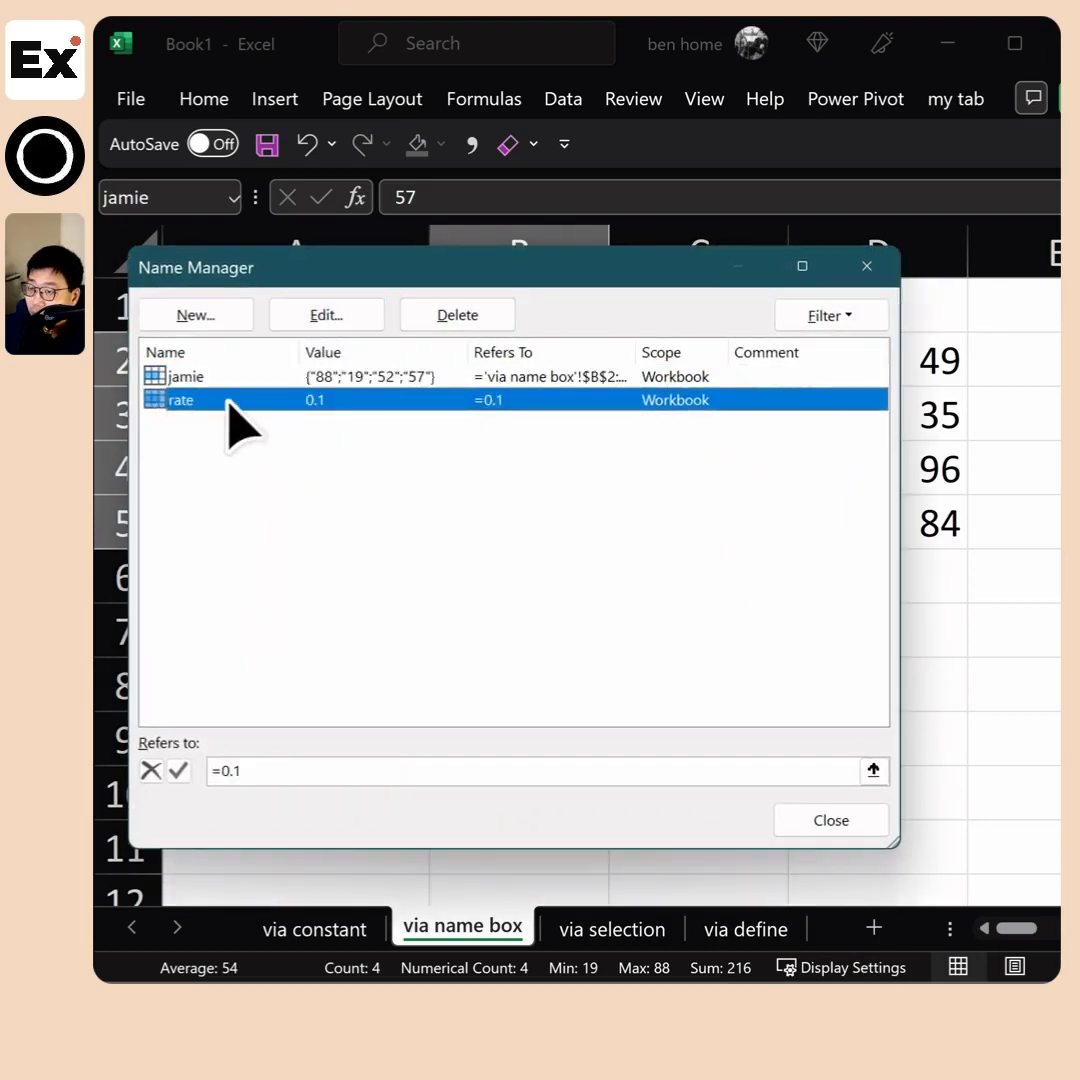
Examine the full reference of the name covering B2:B5 by widening the Refers To column, and close the Name Manager
left_click(294, 378)
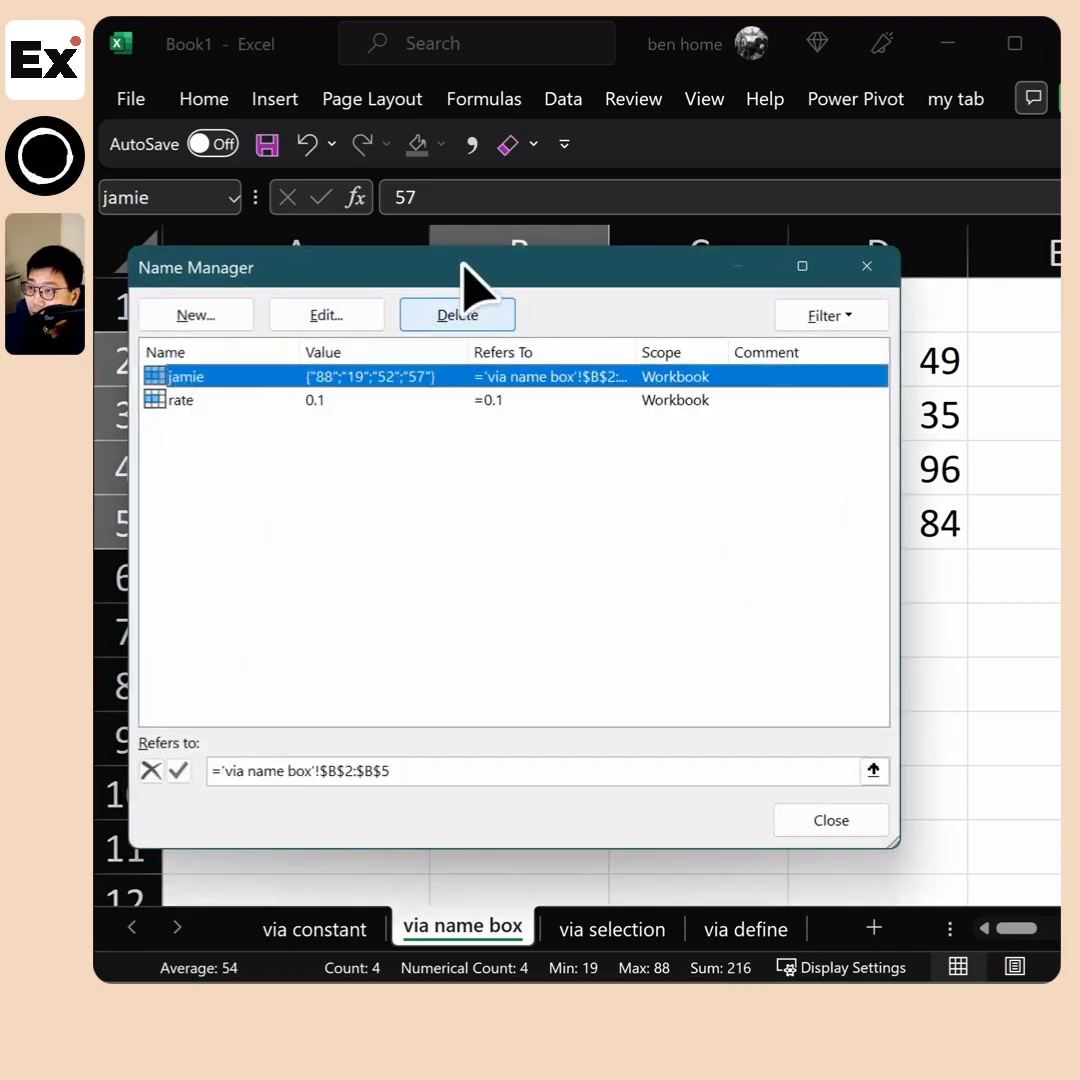
left_click_drag(470, 268, 478, 593)
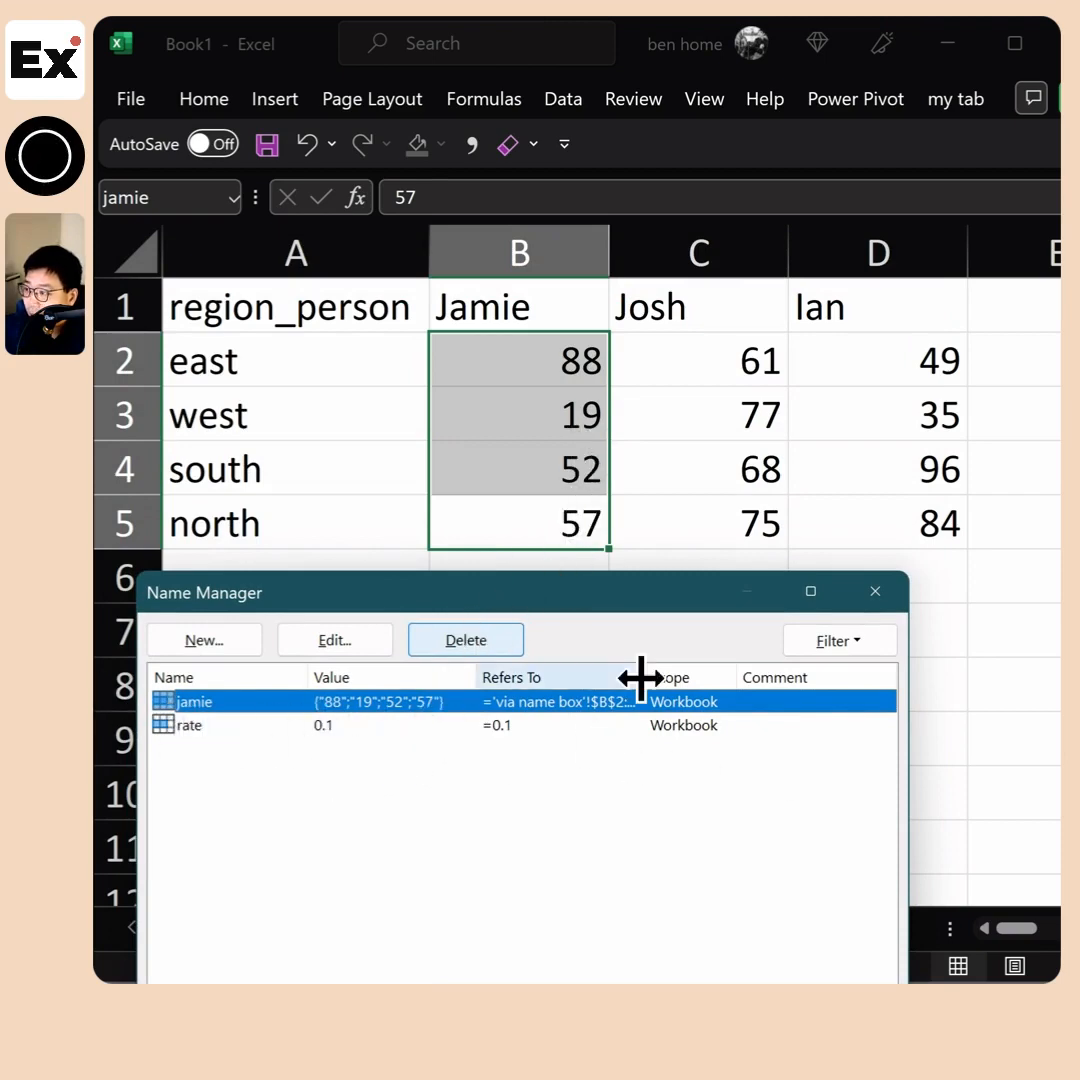
left_click_drag(642, 677, 782, 677)
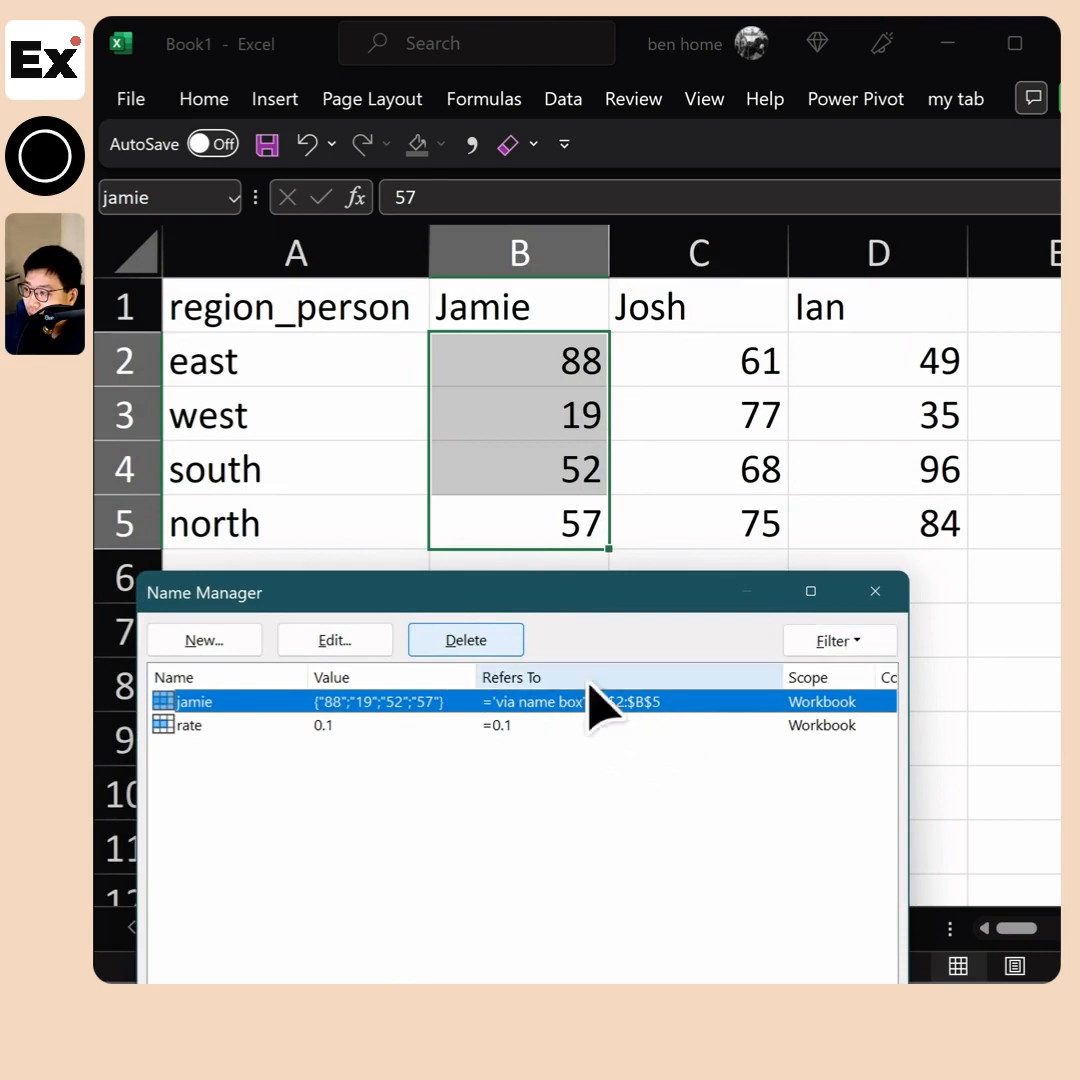
left_click(875, 594)
Change the south value in cell B4 to 50
left_click(602, 470)
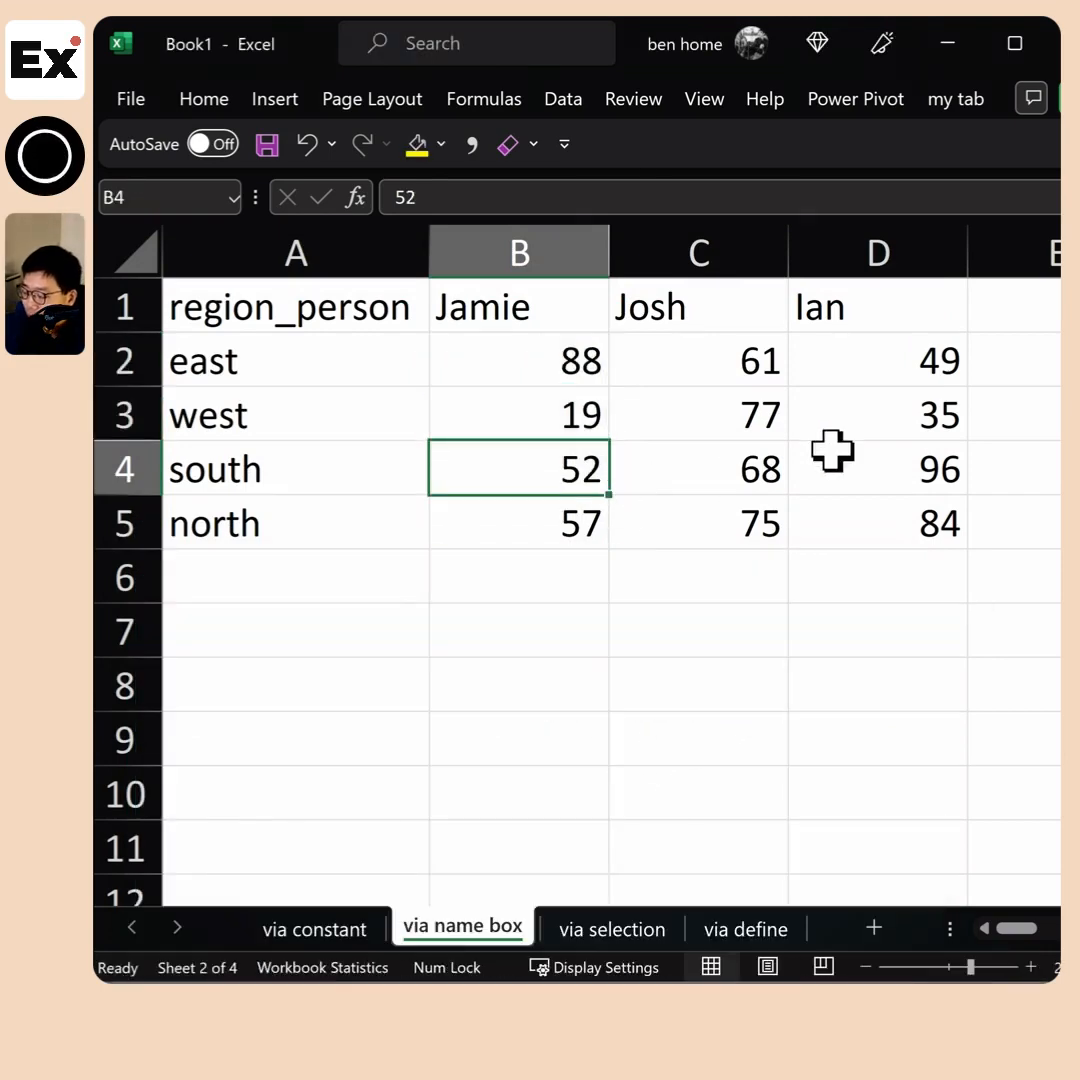
type("50")
key("Return")
Open the Name Manager to check the values stored under the name covering B2:B5
left_click(484, 99)
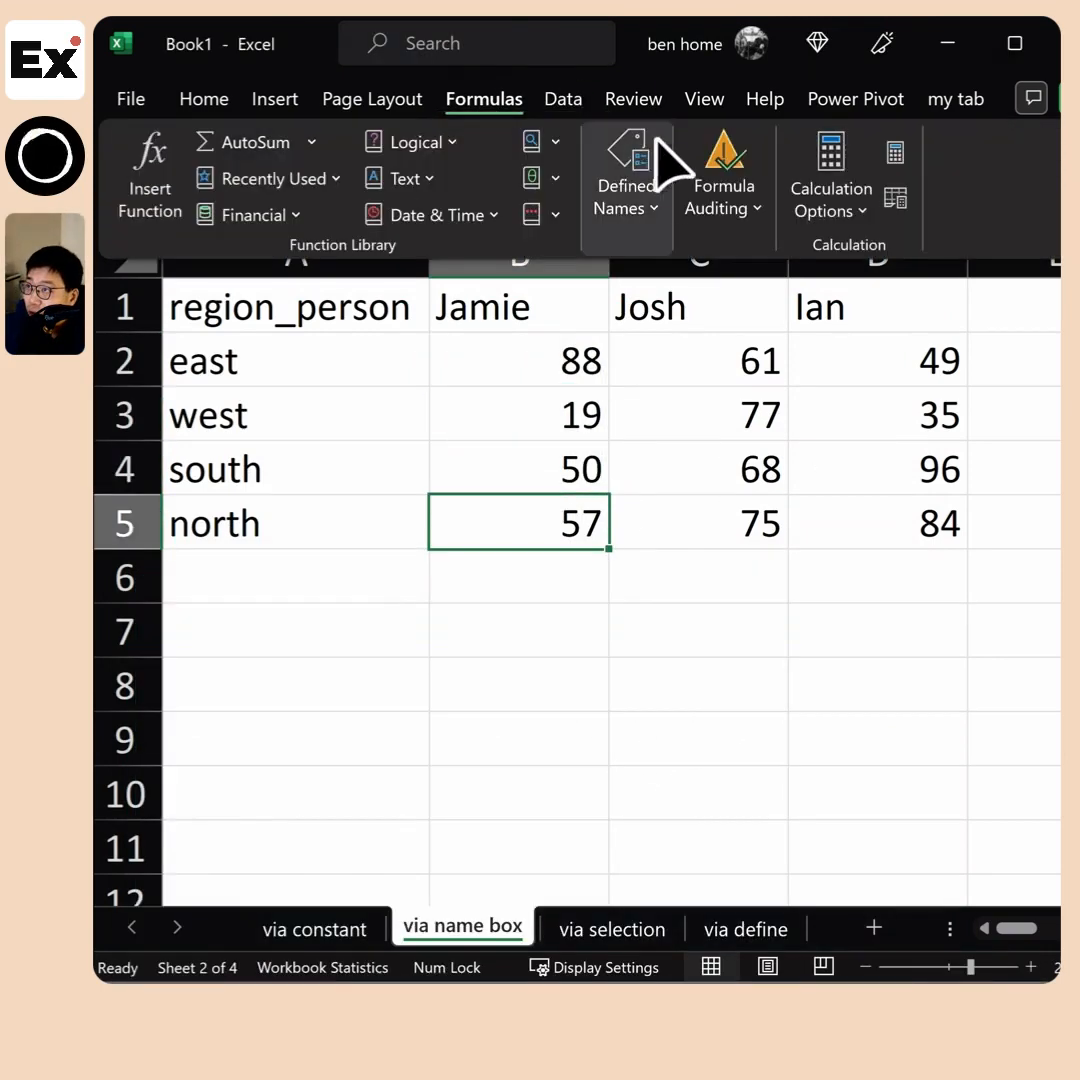
left_click(626, 190)
left_click(632, 333)
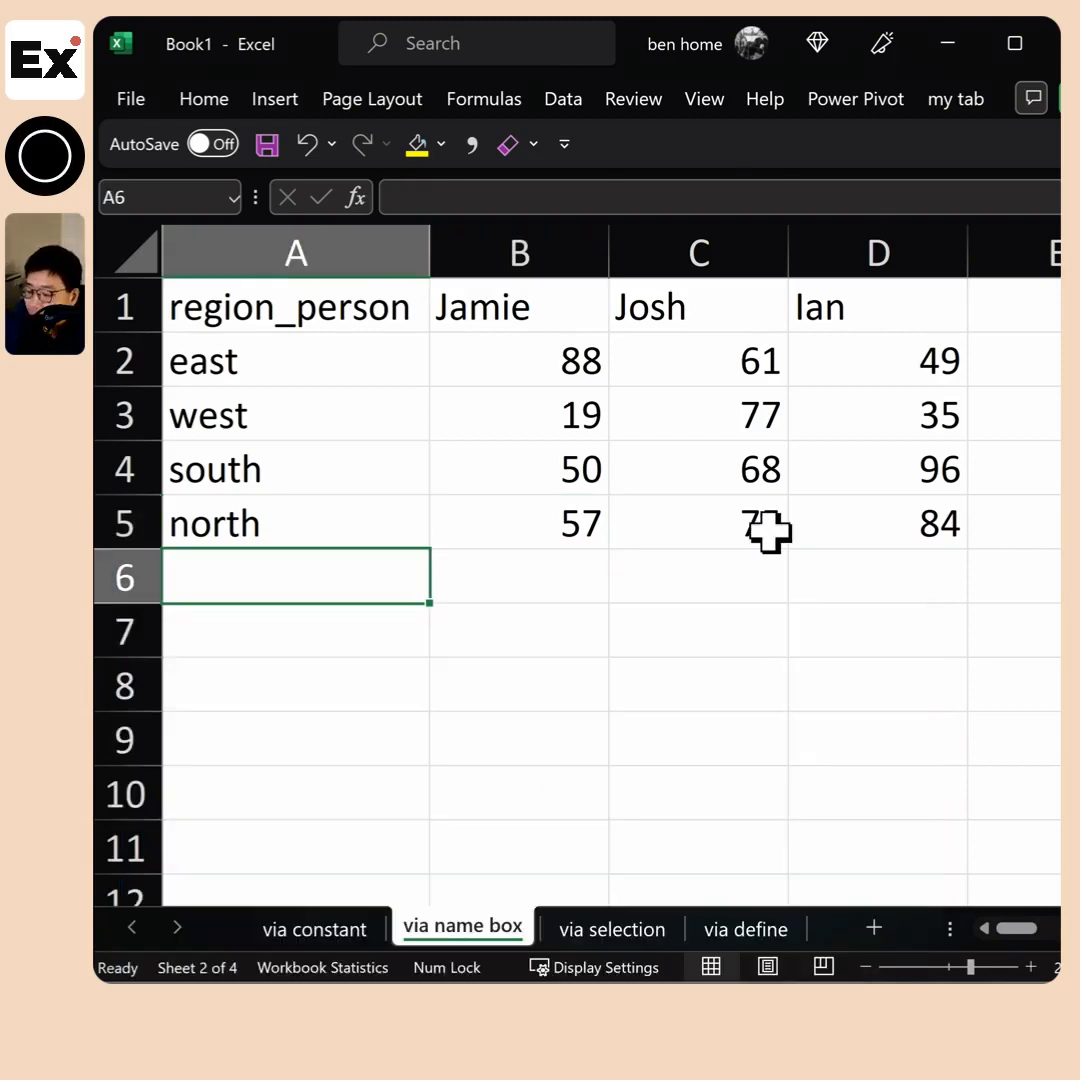
Enter a formula in A6 that returns the named range B2:B5, and inspect the formula across the spilled cells
type("=")
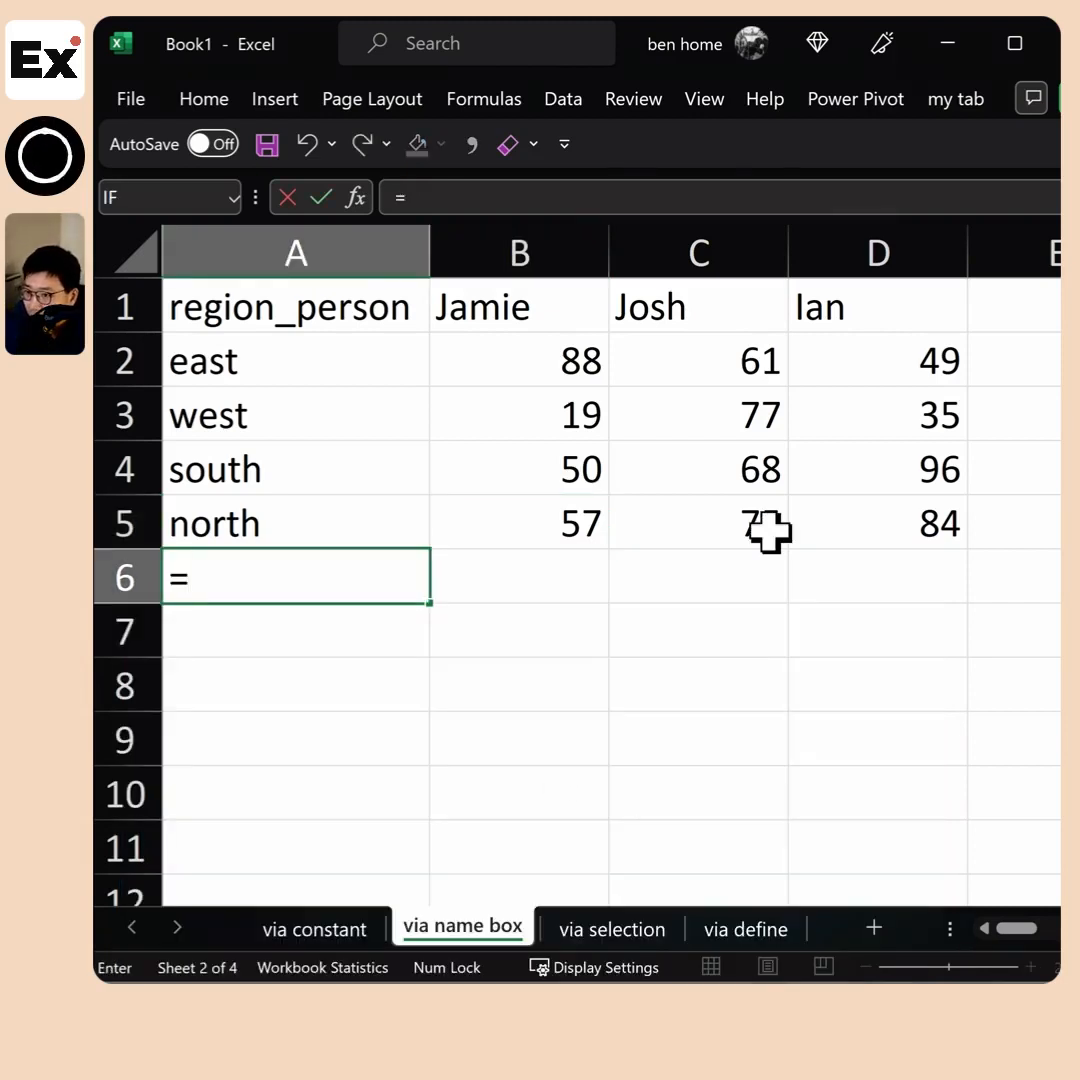
type("jamie")
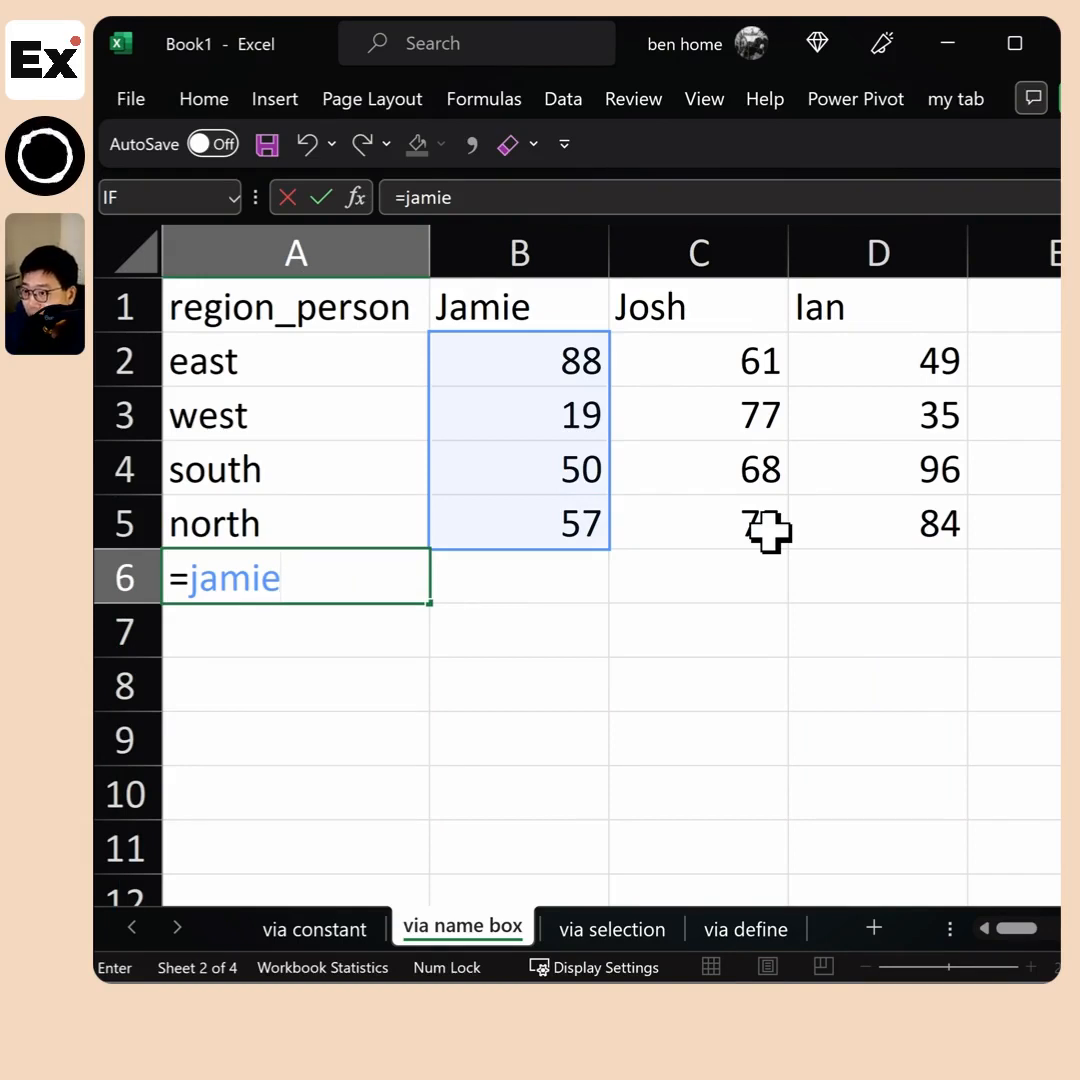
key("Return")
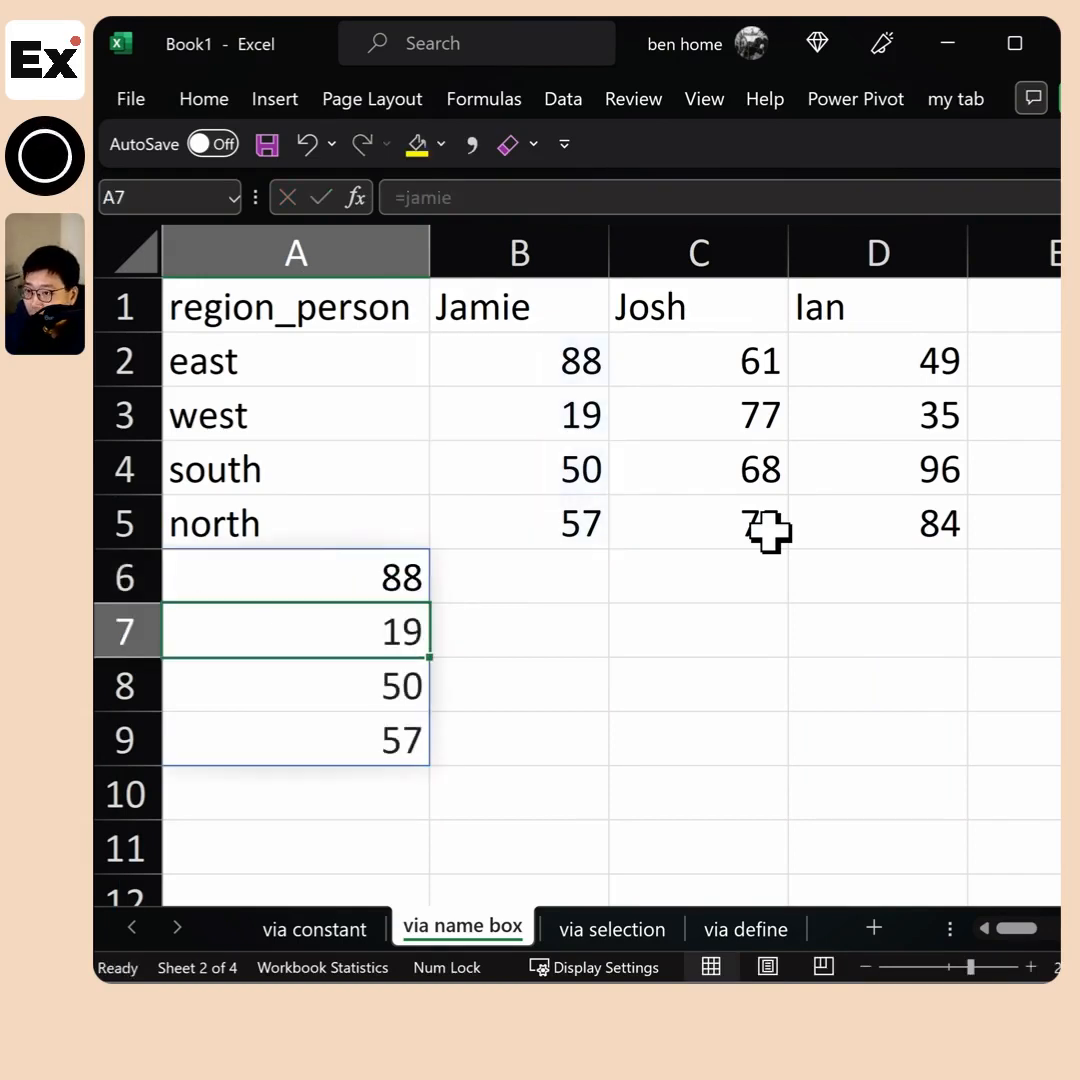
left_click_drag(325, 571, 342, 598)
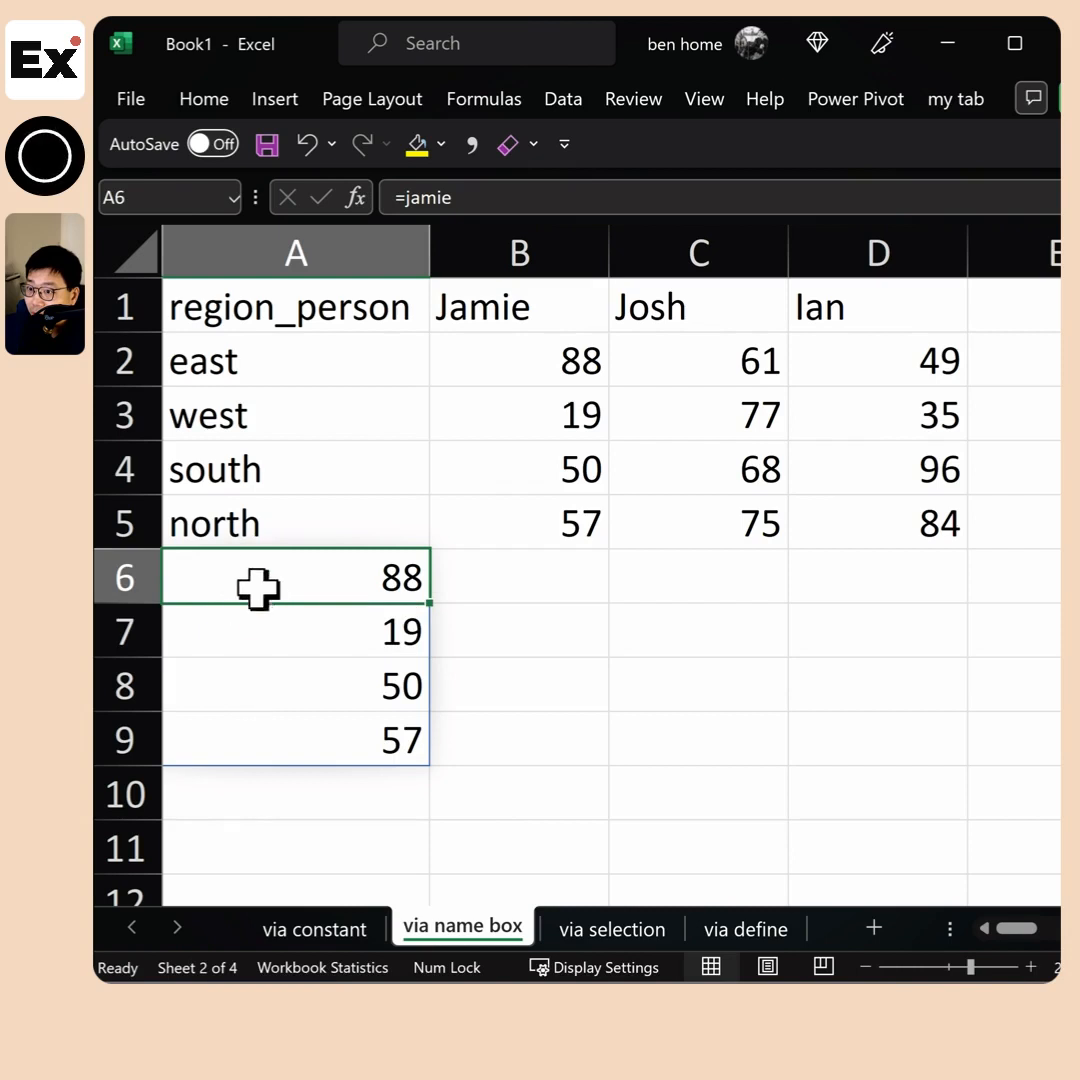
left_click_drag(258, 588, 255, 740)
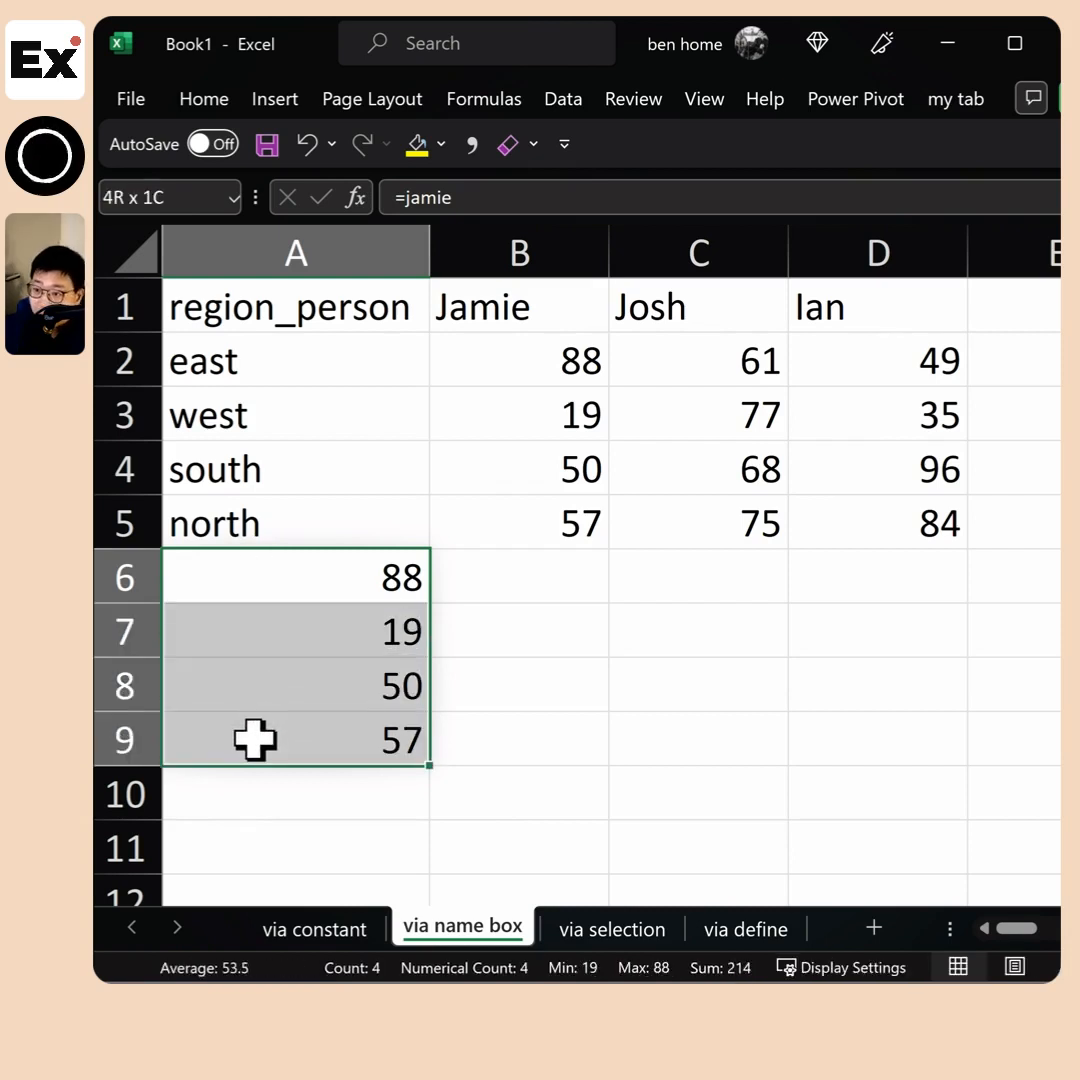
left_click(338, 577)
left_click(303, 628)
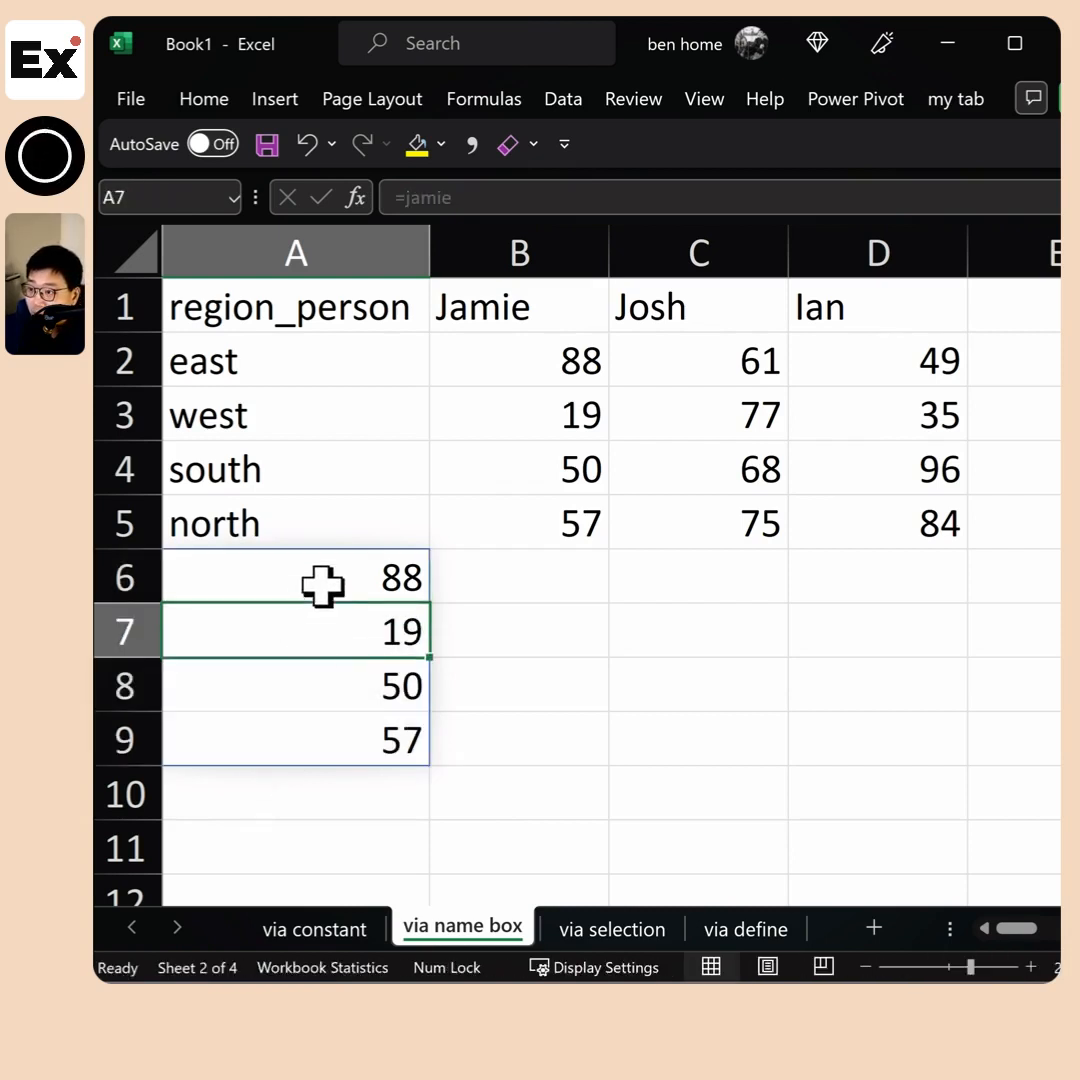
left_click(322, 586)
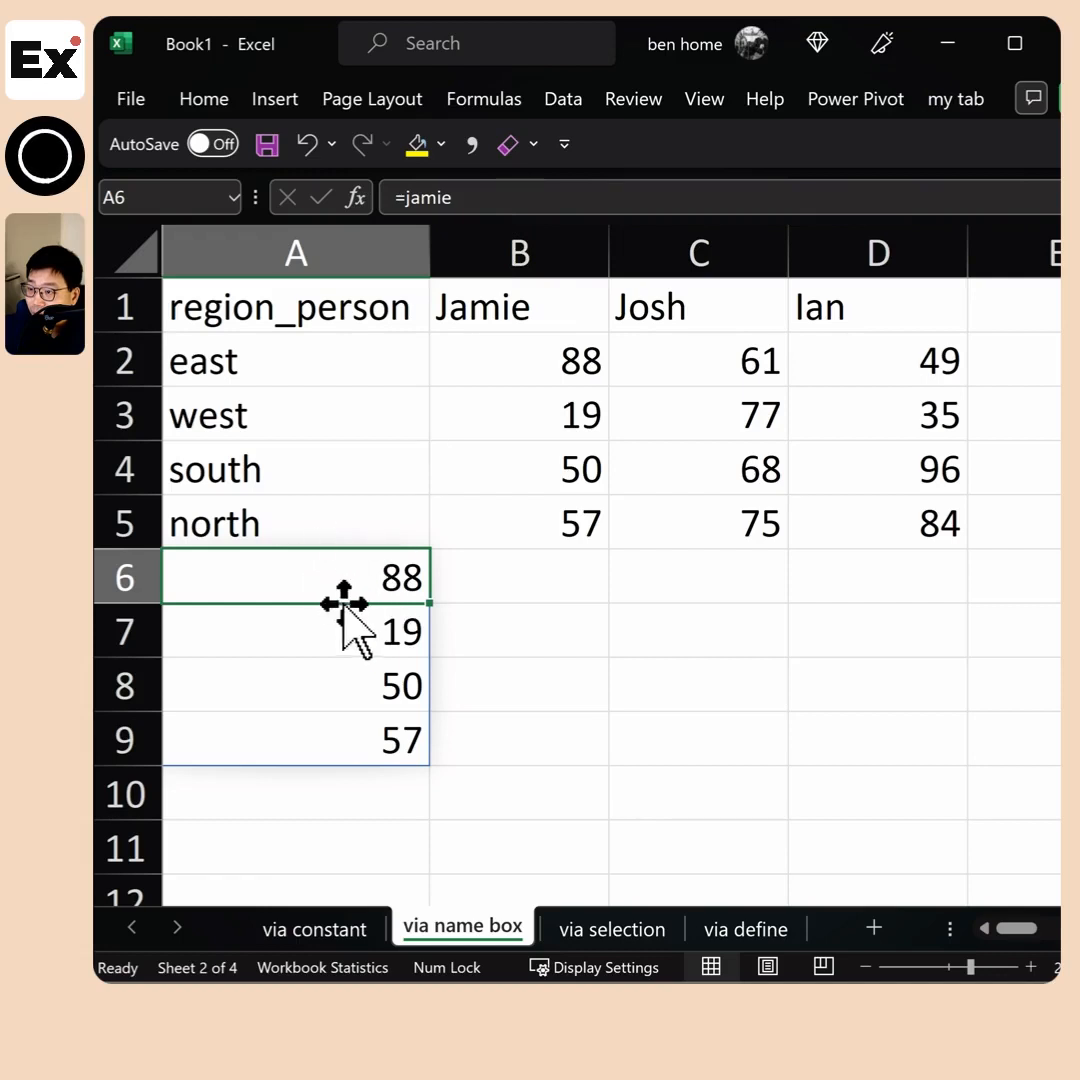
Try to overwrite the spilled cell A7 with 45, check A6, and clear the entry from A7
left_click(411, 619)
type("45")
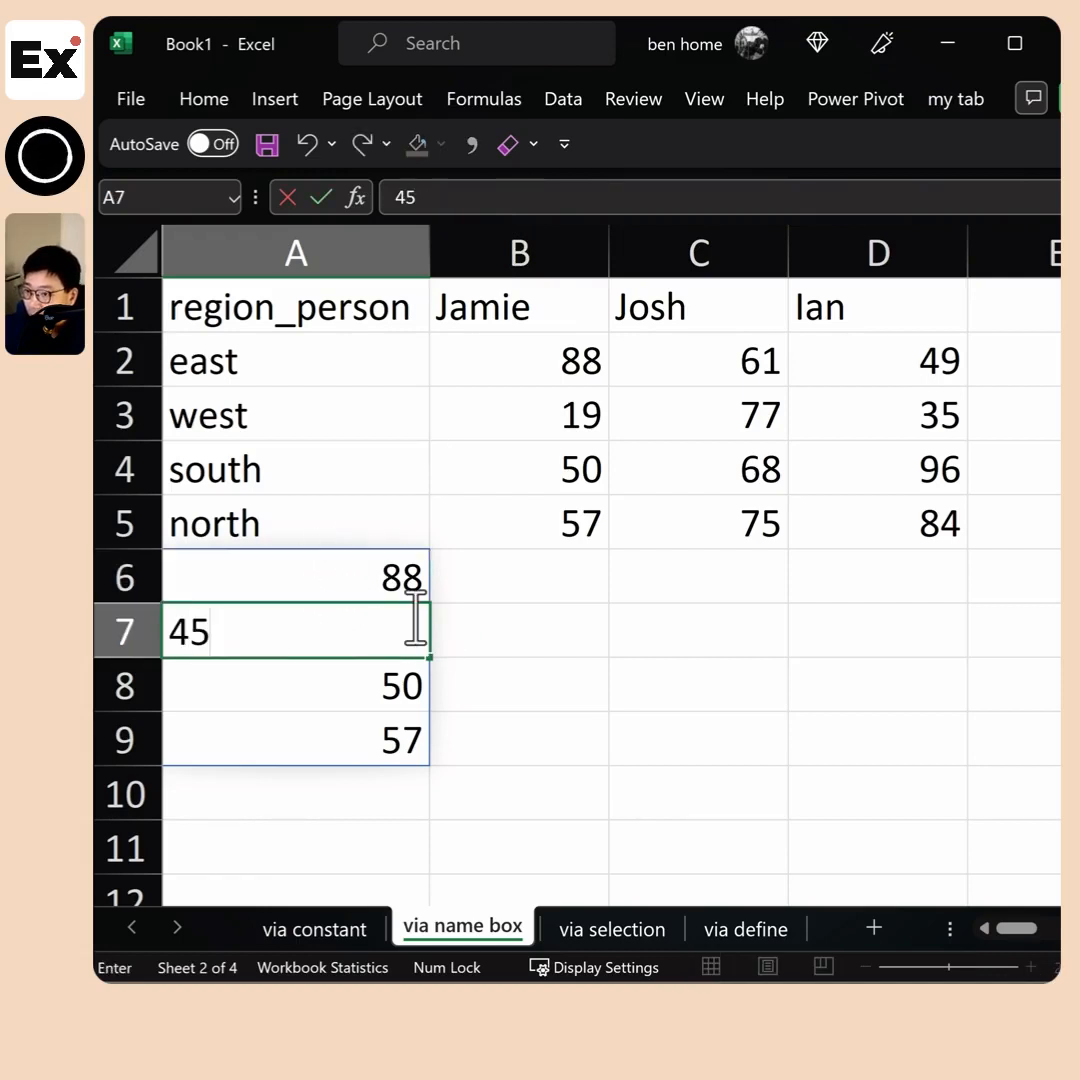
left_click(404, 585)
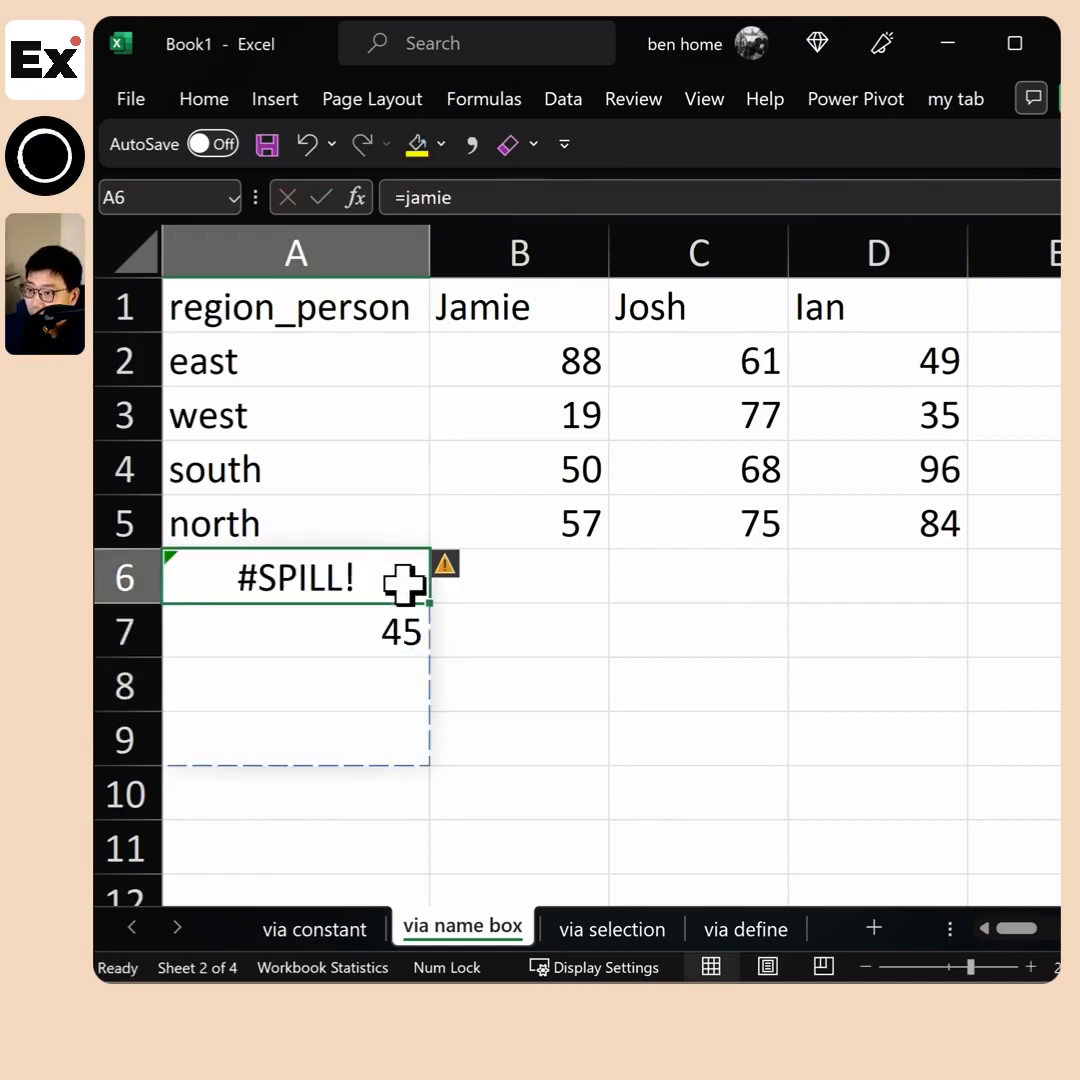
left_click(395, 625)
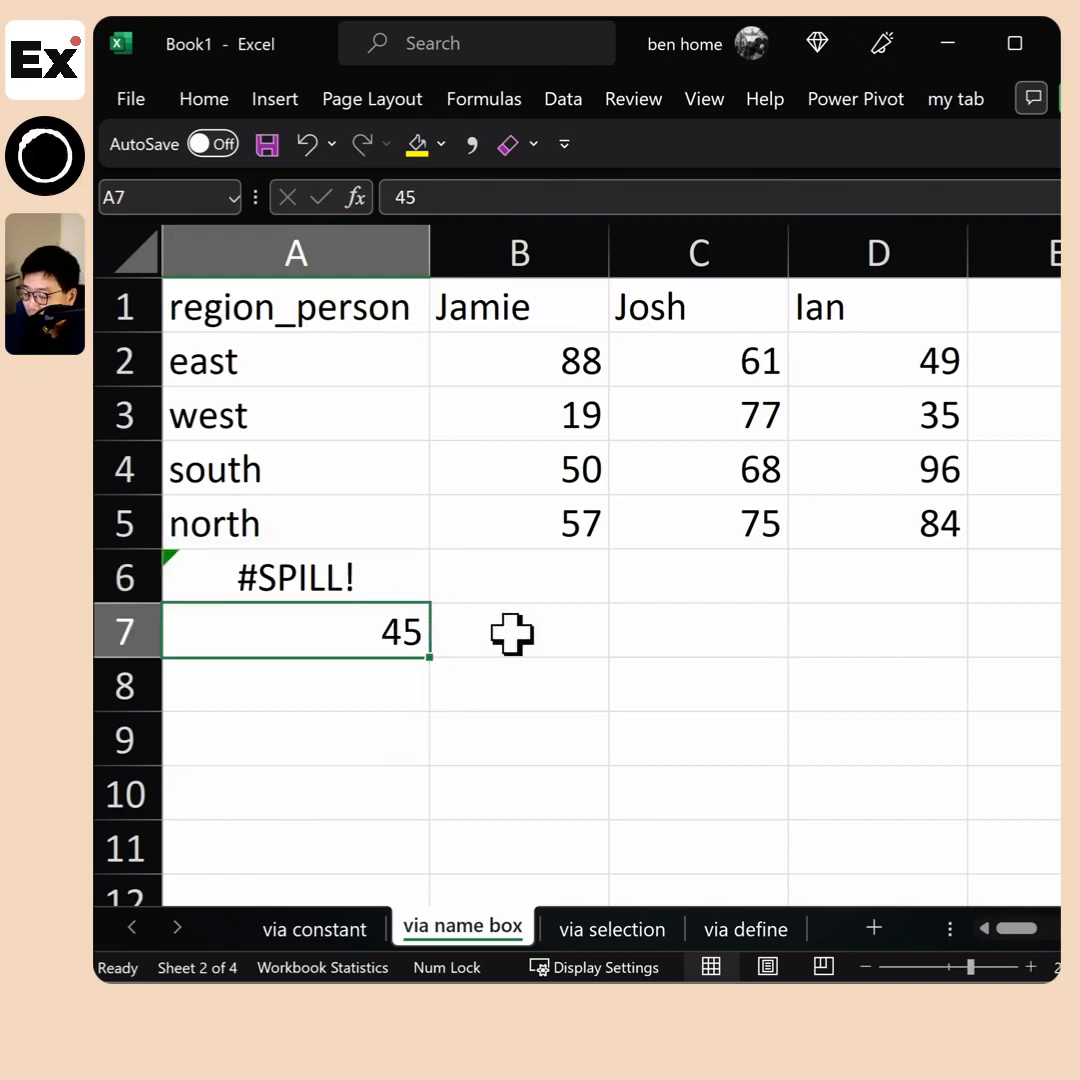
key("Delete")
left_click_drag(386, 581, 393, 622)
left_click(355, 632)
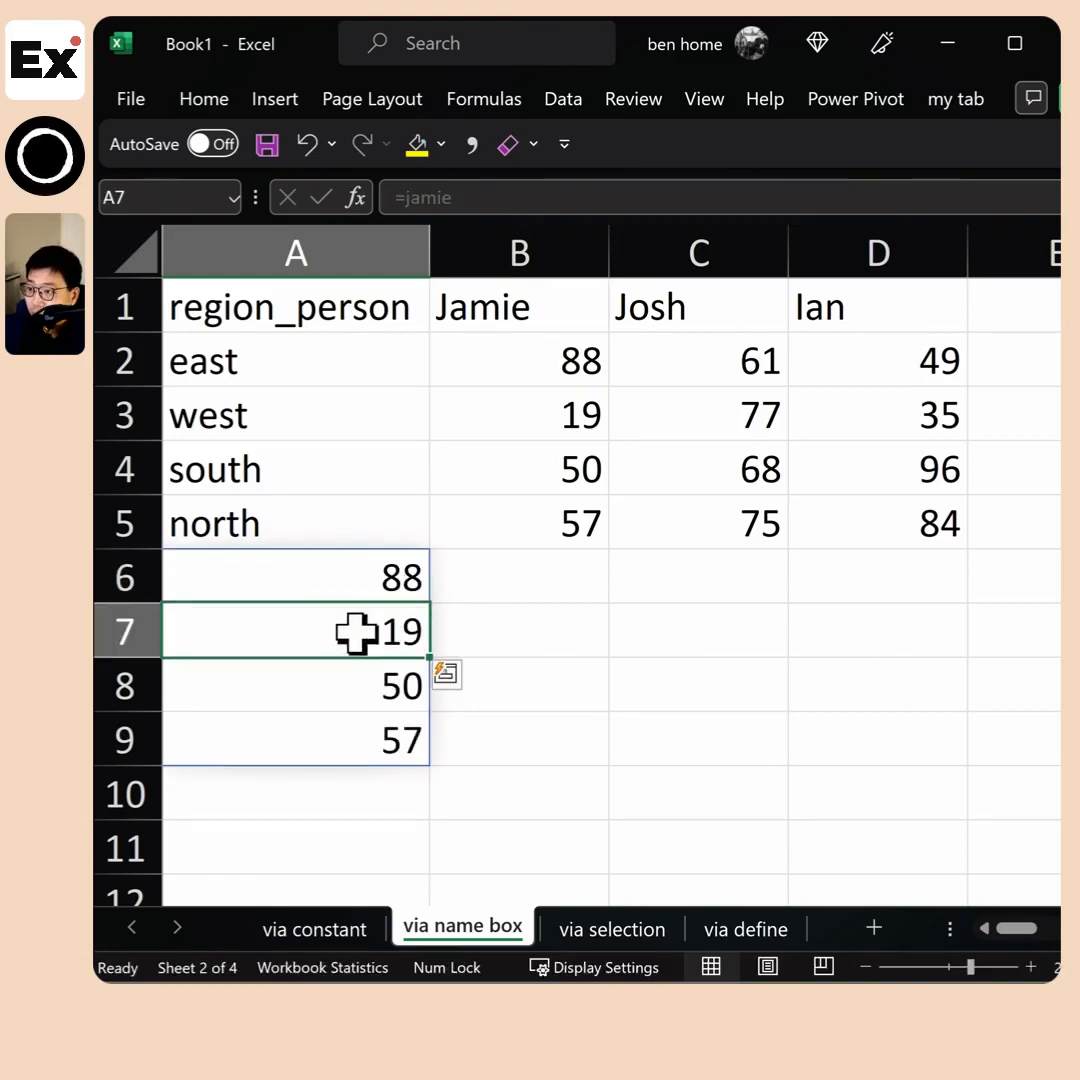
Wrap the named range in A6's formula in the SUM function, and check it against the values in B2:B5
left_click(380, 580)
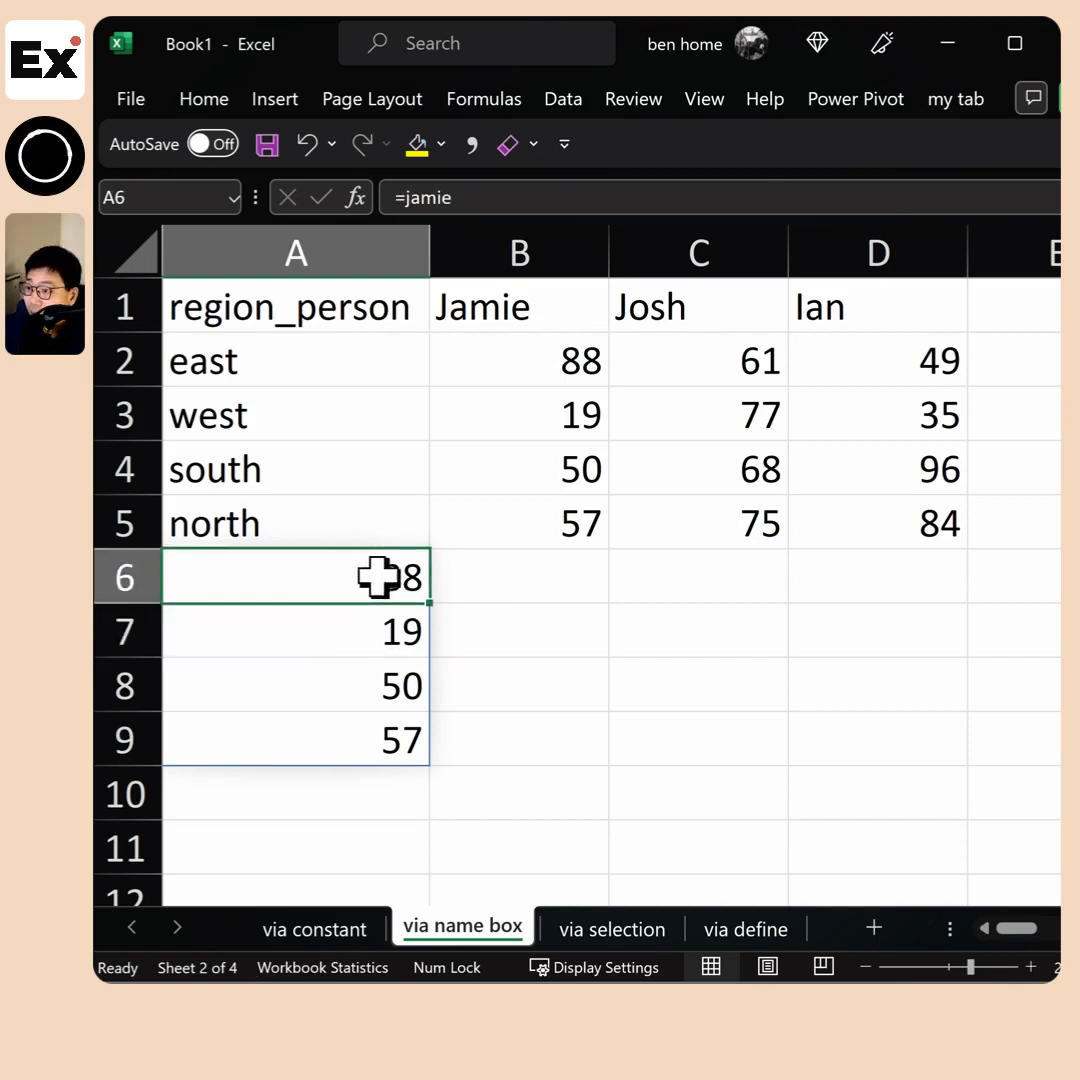
left_click(408, 197)
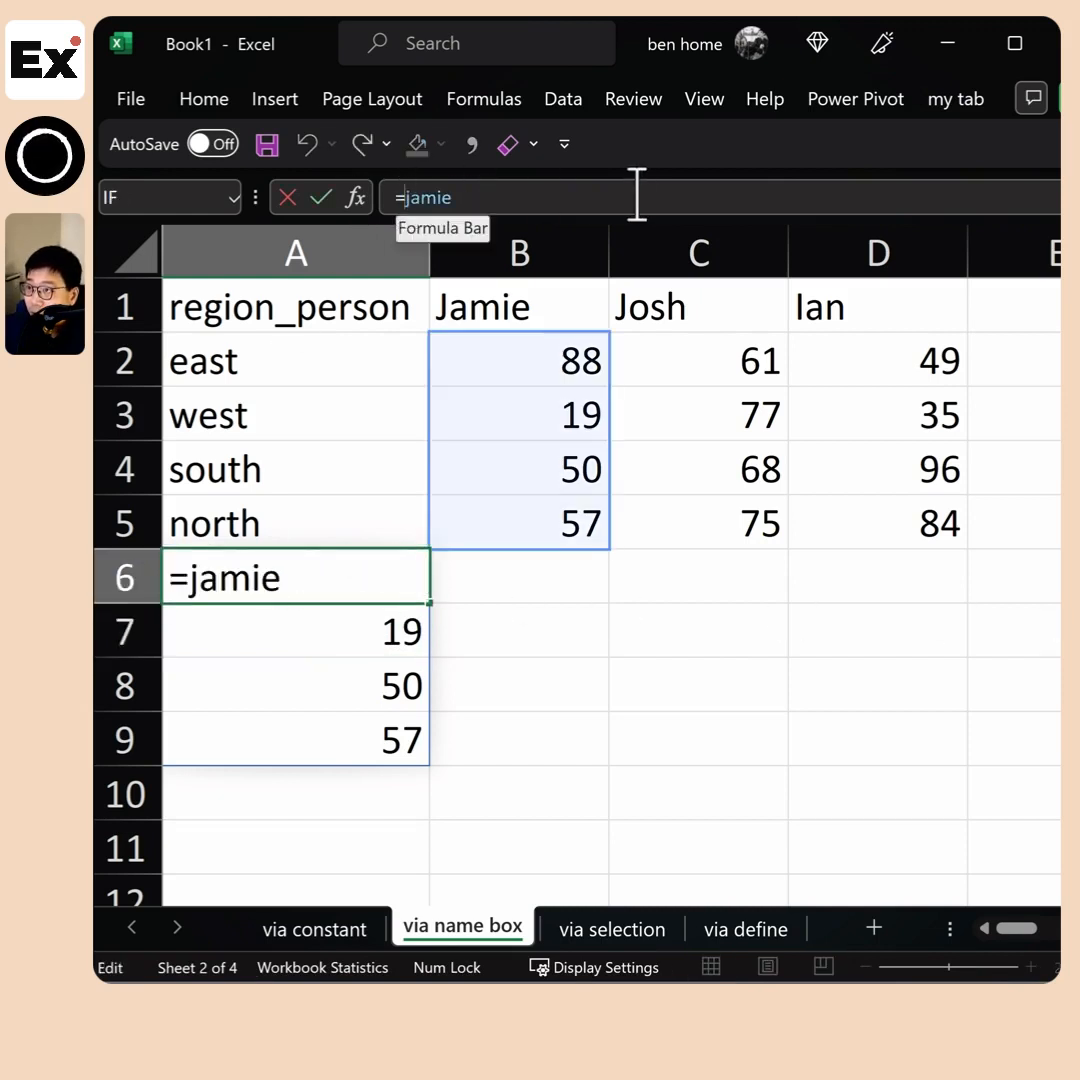
type("sum")
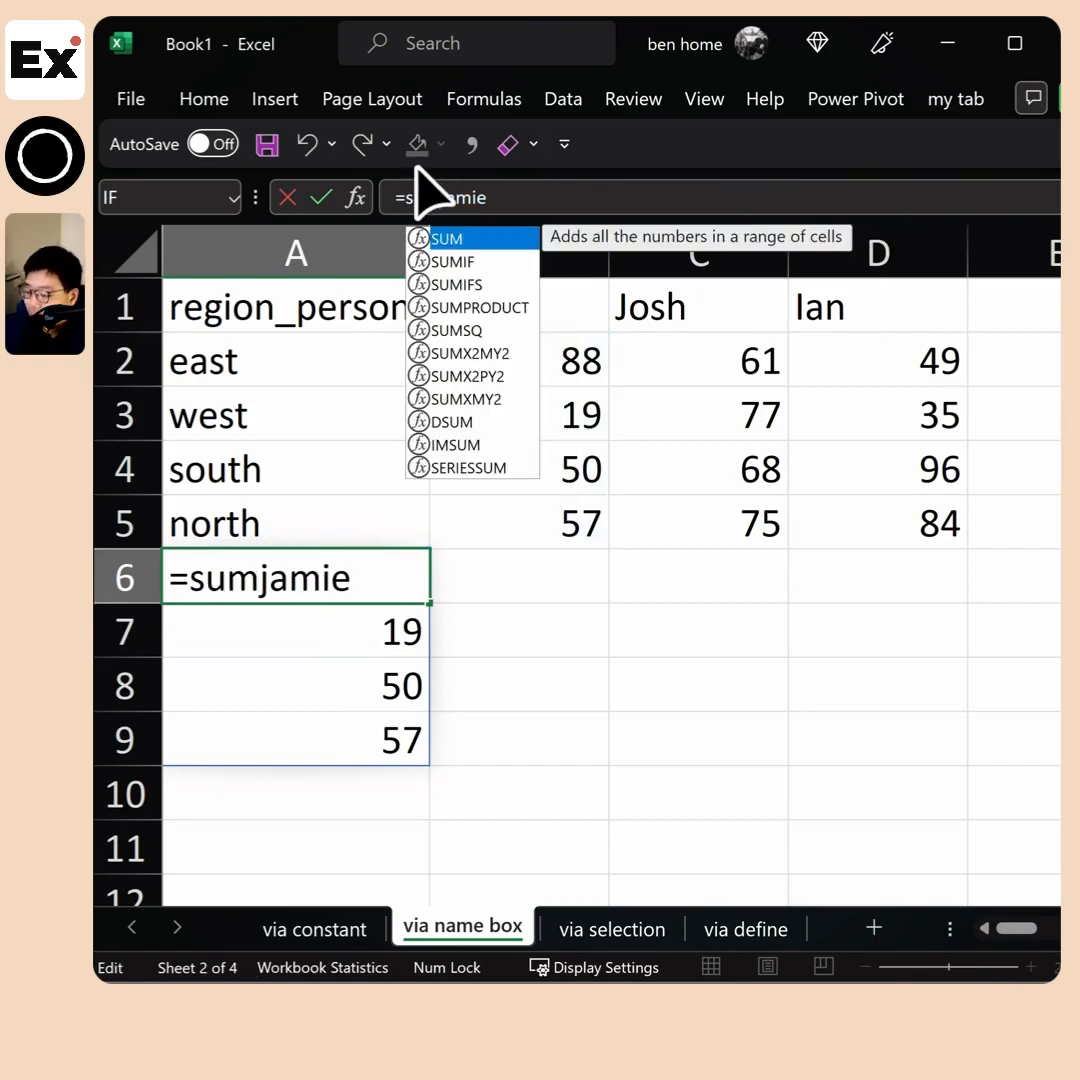
type("(jamie")
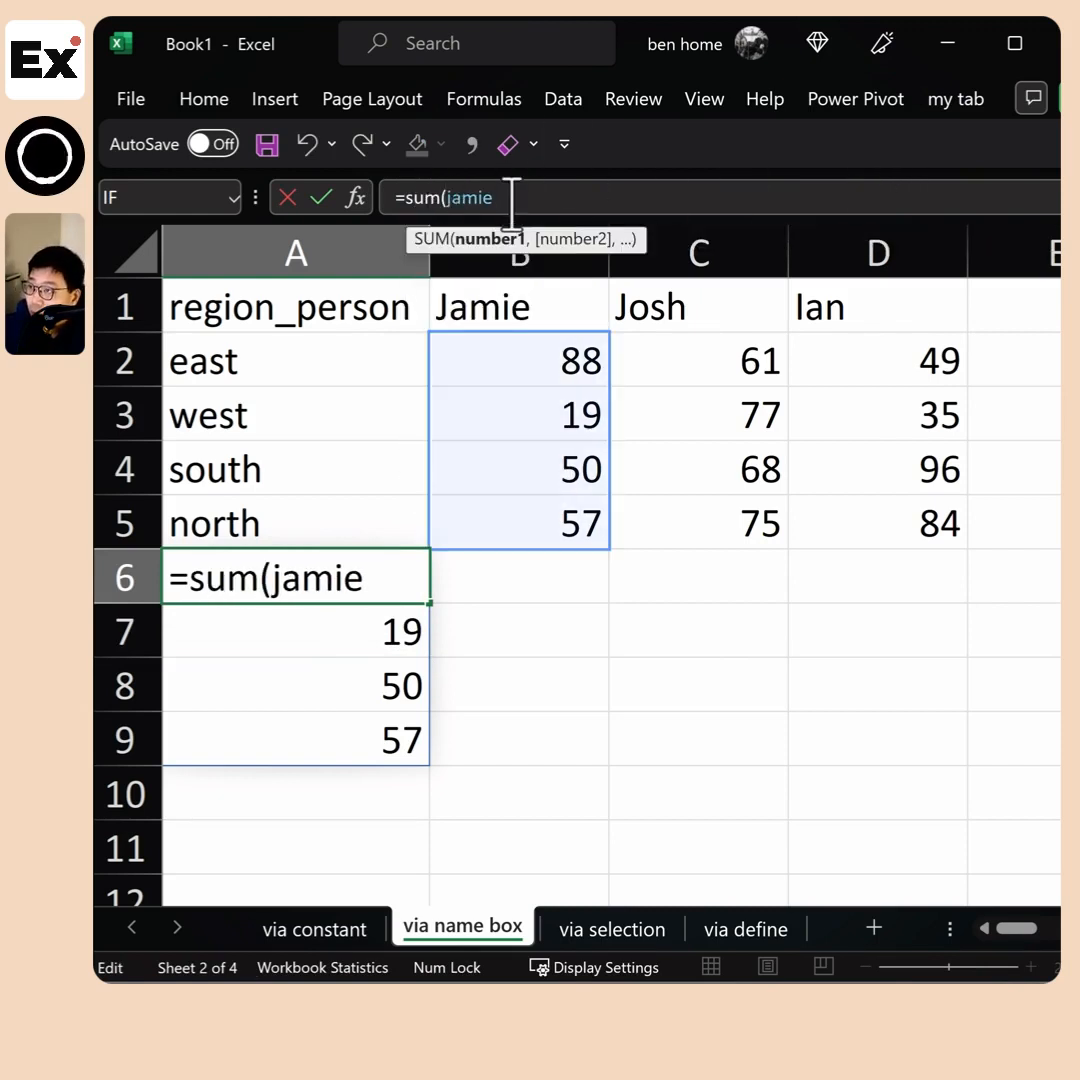
type(")")
key("Return")
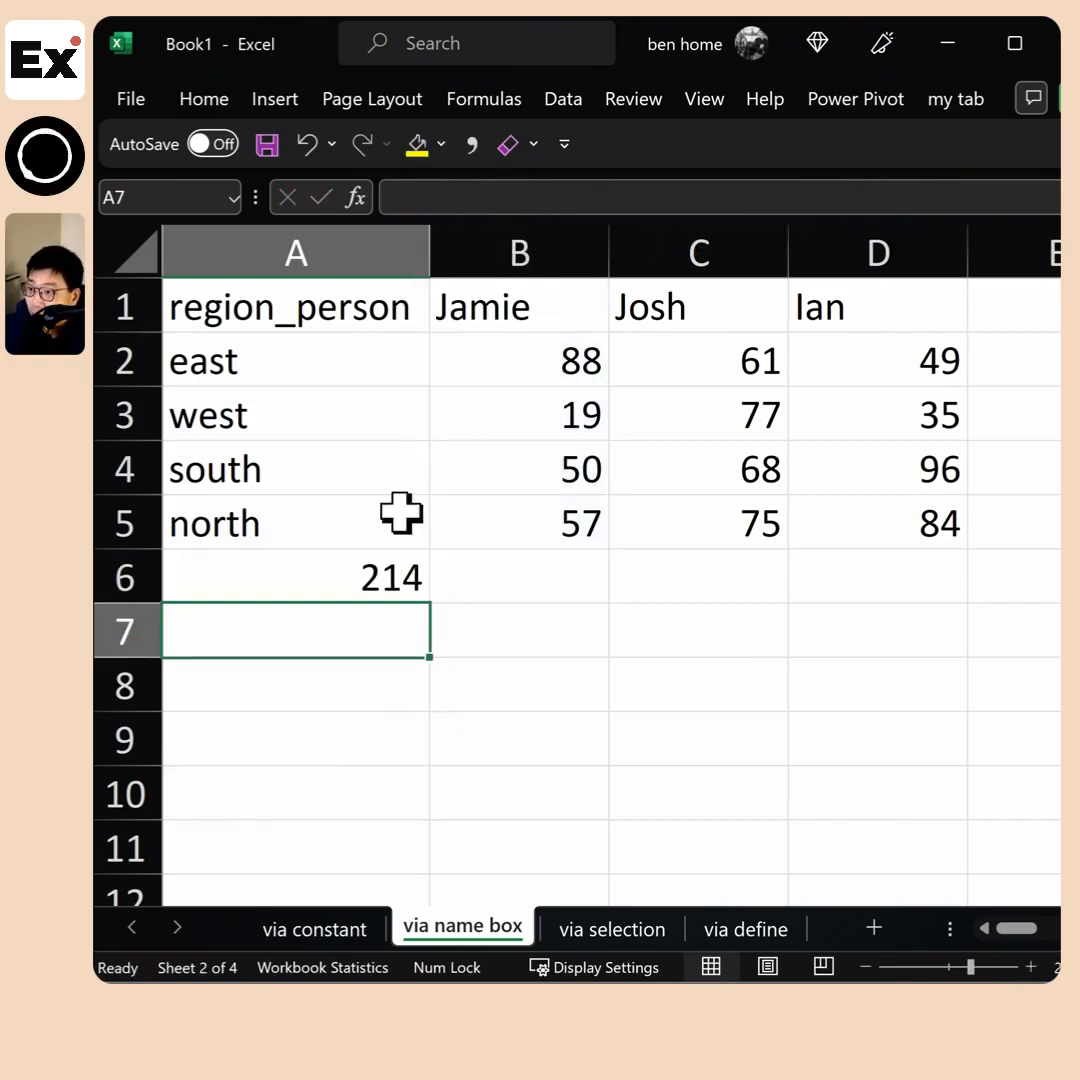
left_click(425, 578)
left_click_drag(572, 527, 603, 374)
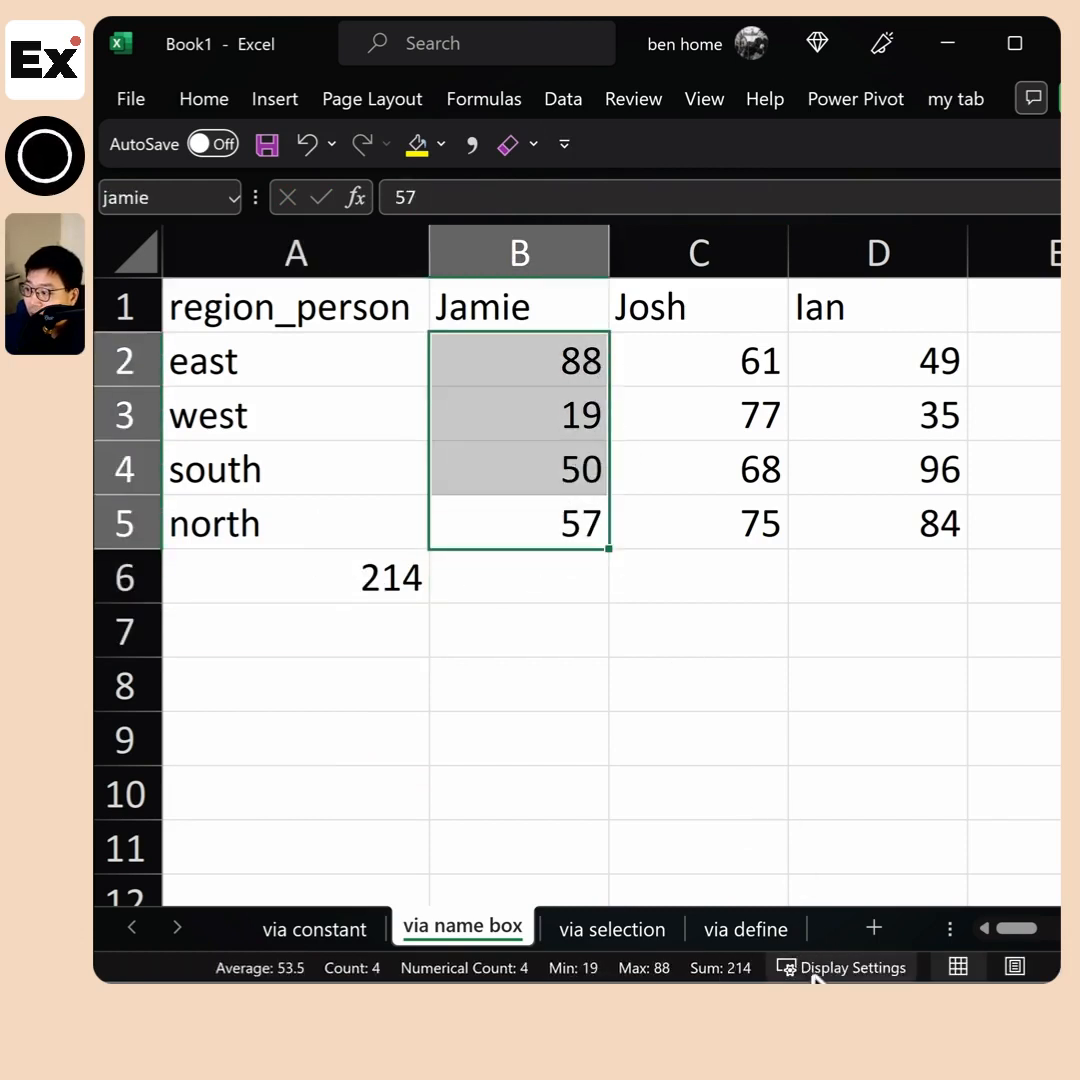
left_click(362, 583)
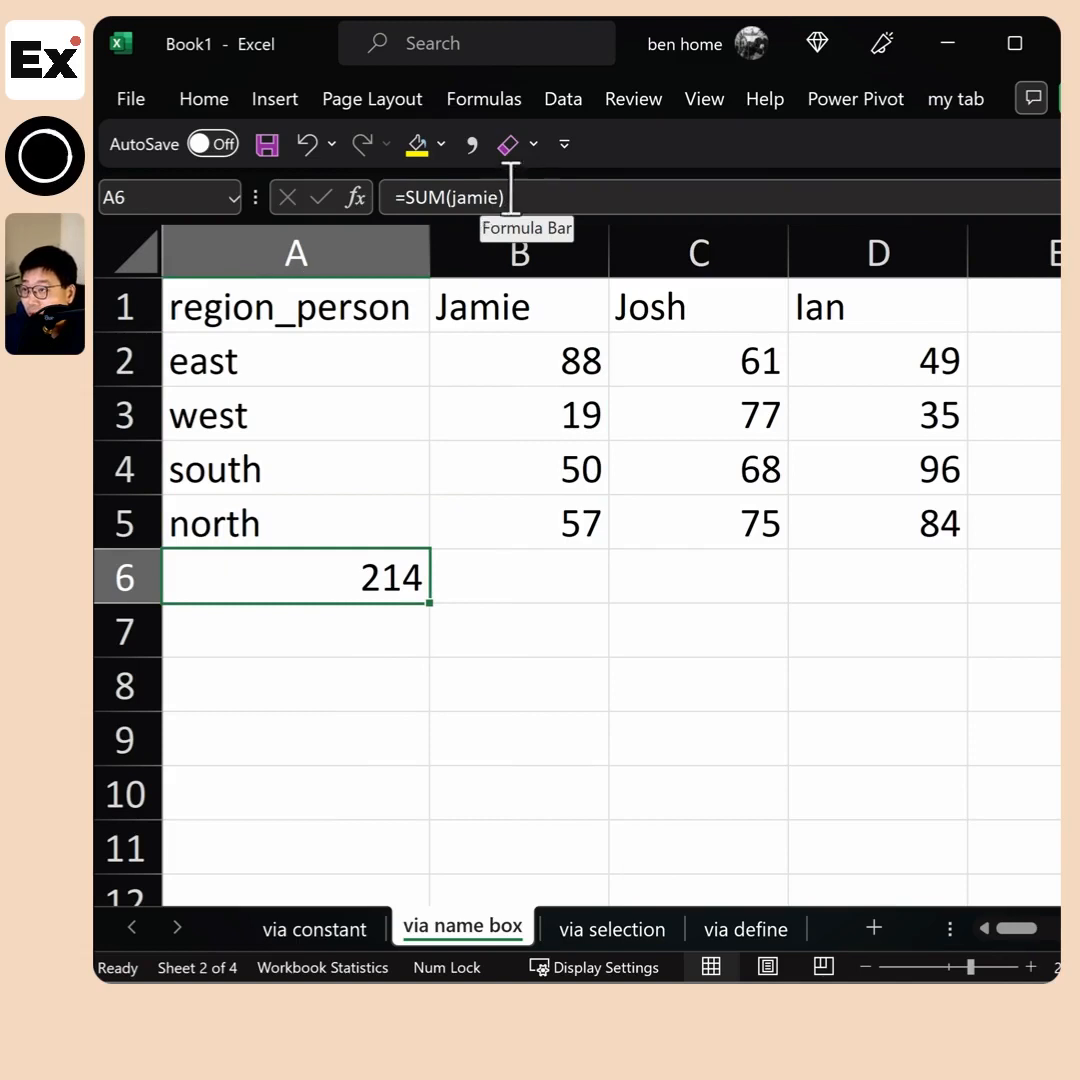
left_click(341, 622)
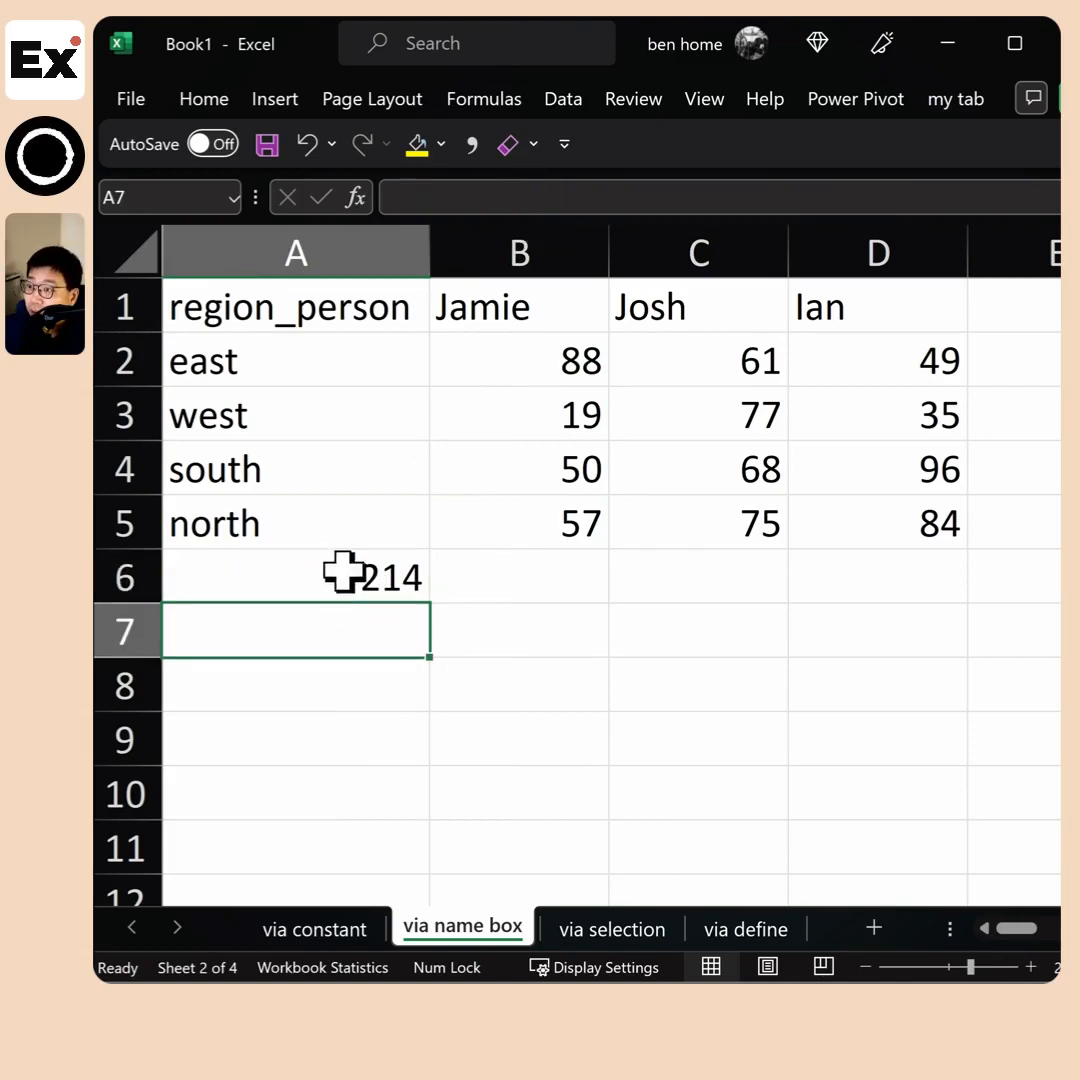
Multiply the SUM of the named range in A6's formula by the name rate
left_click(352, 576)
left_click(508, 188)
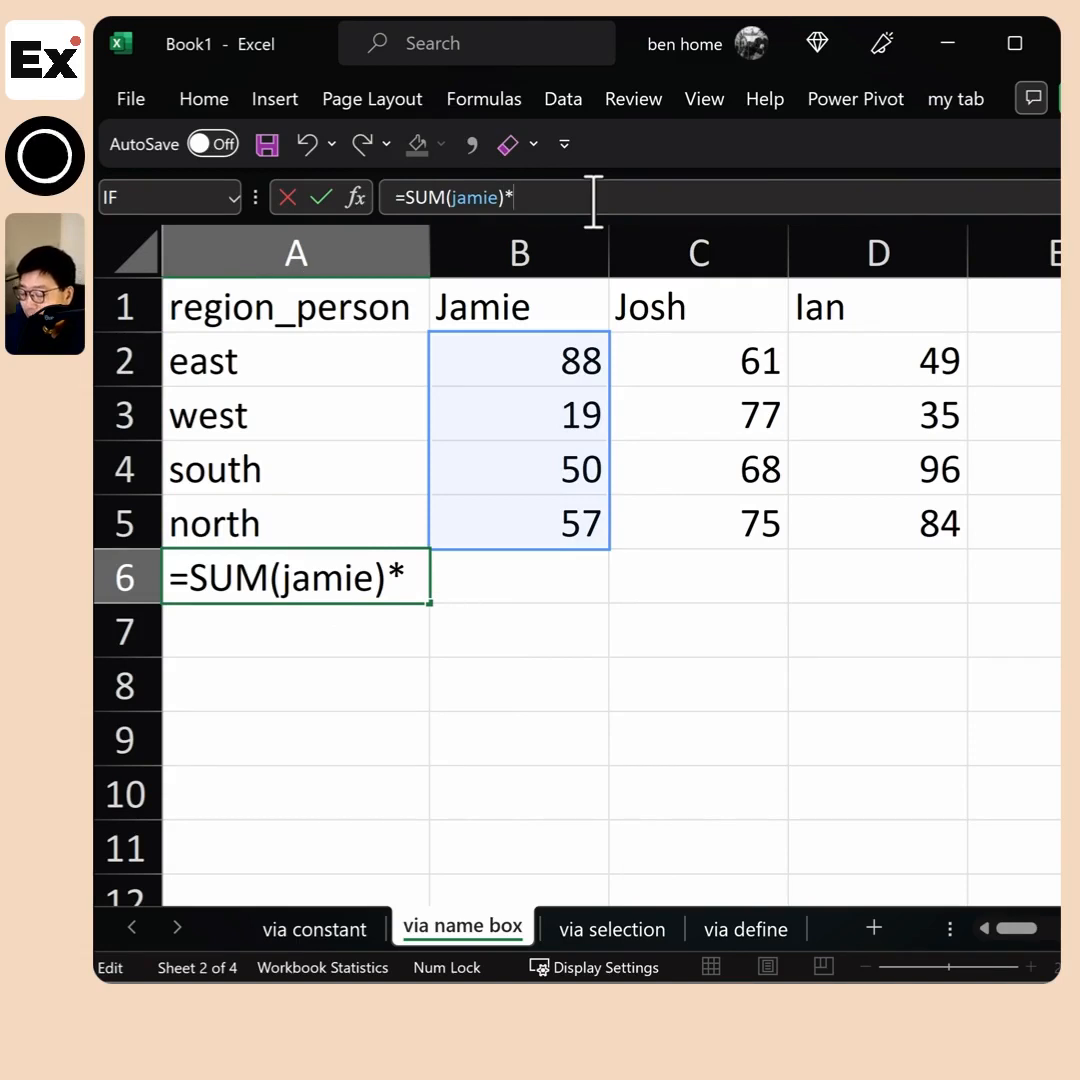
type("*")
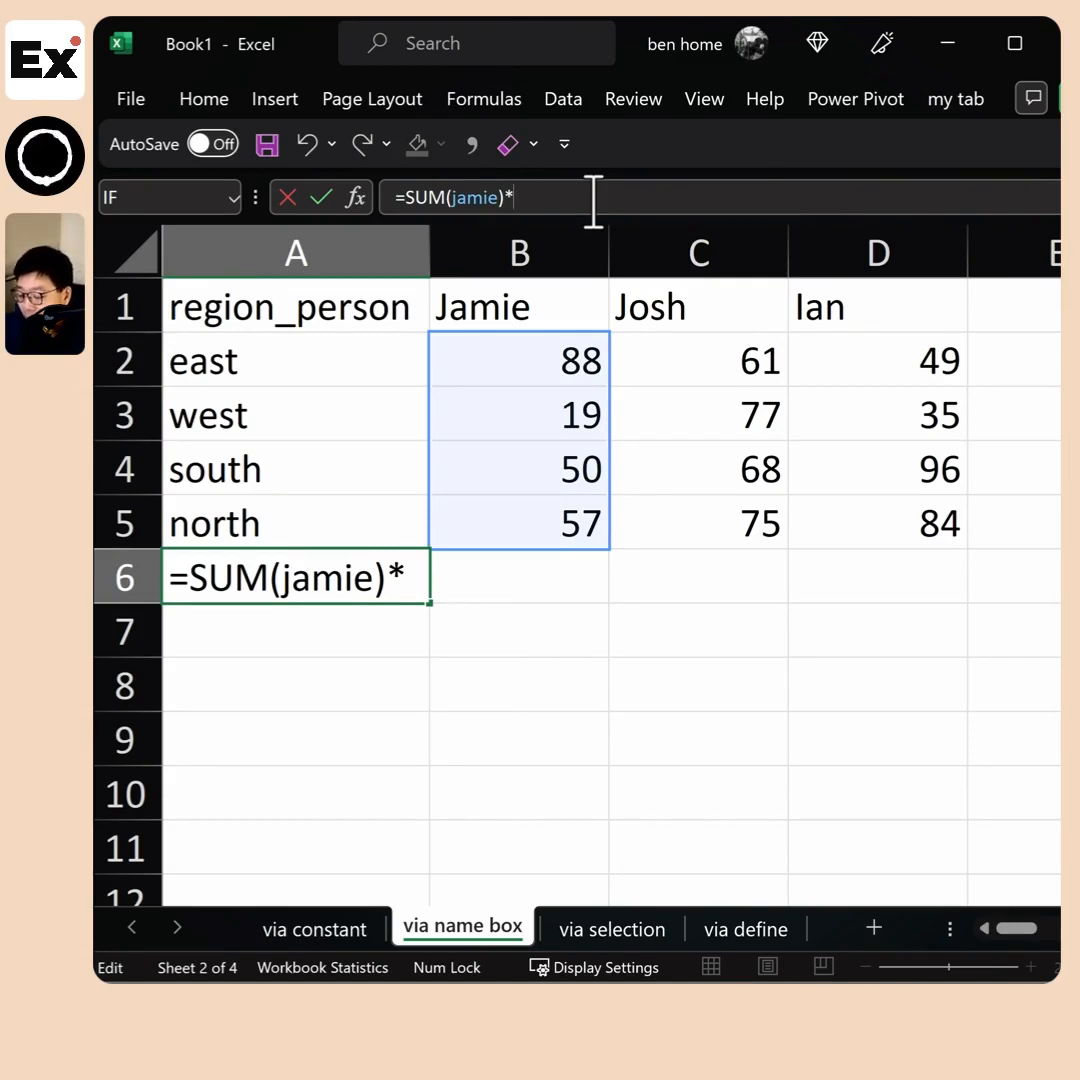
type("rate")
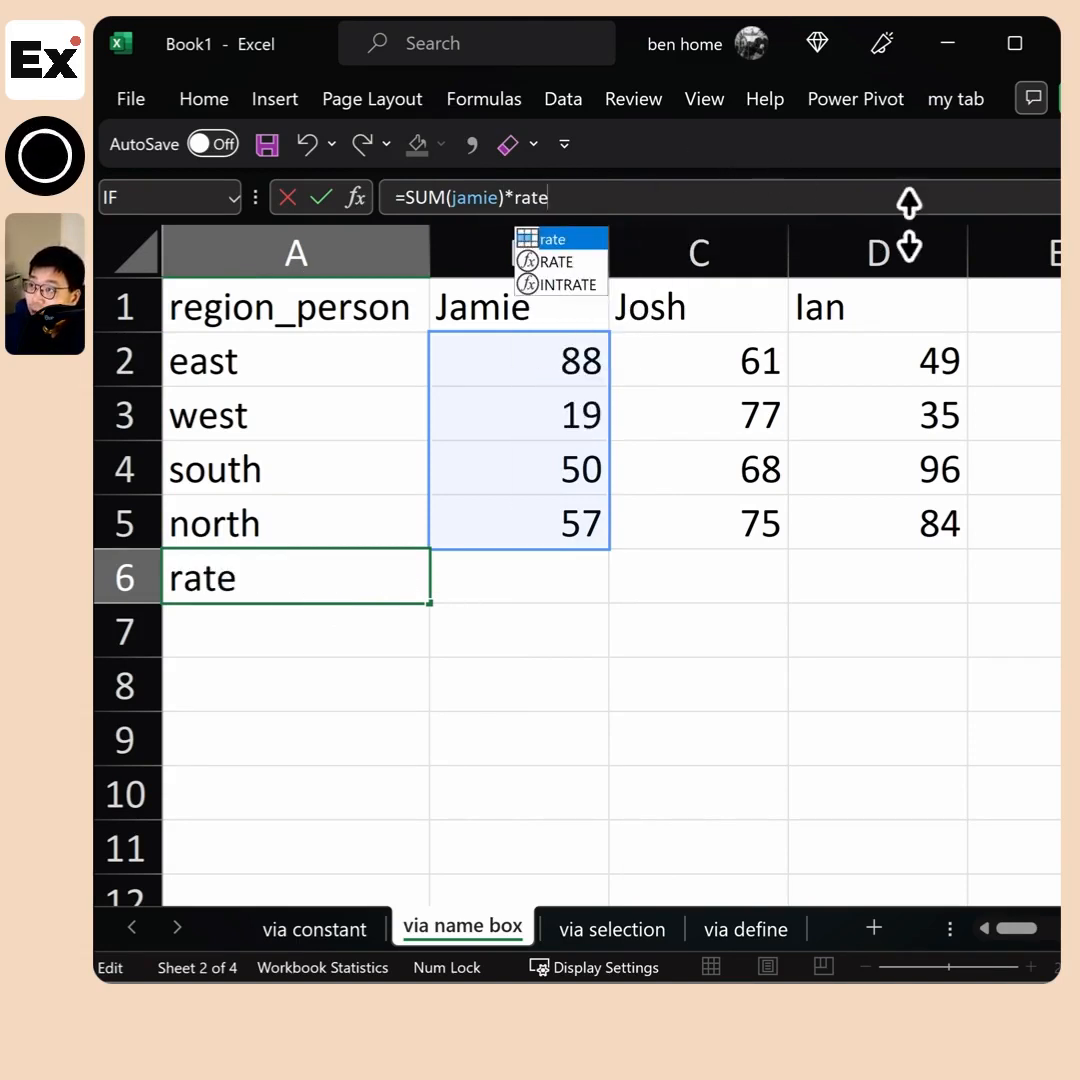
key("Escape")
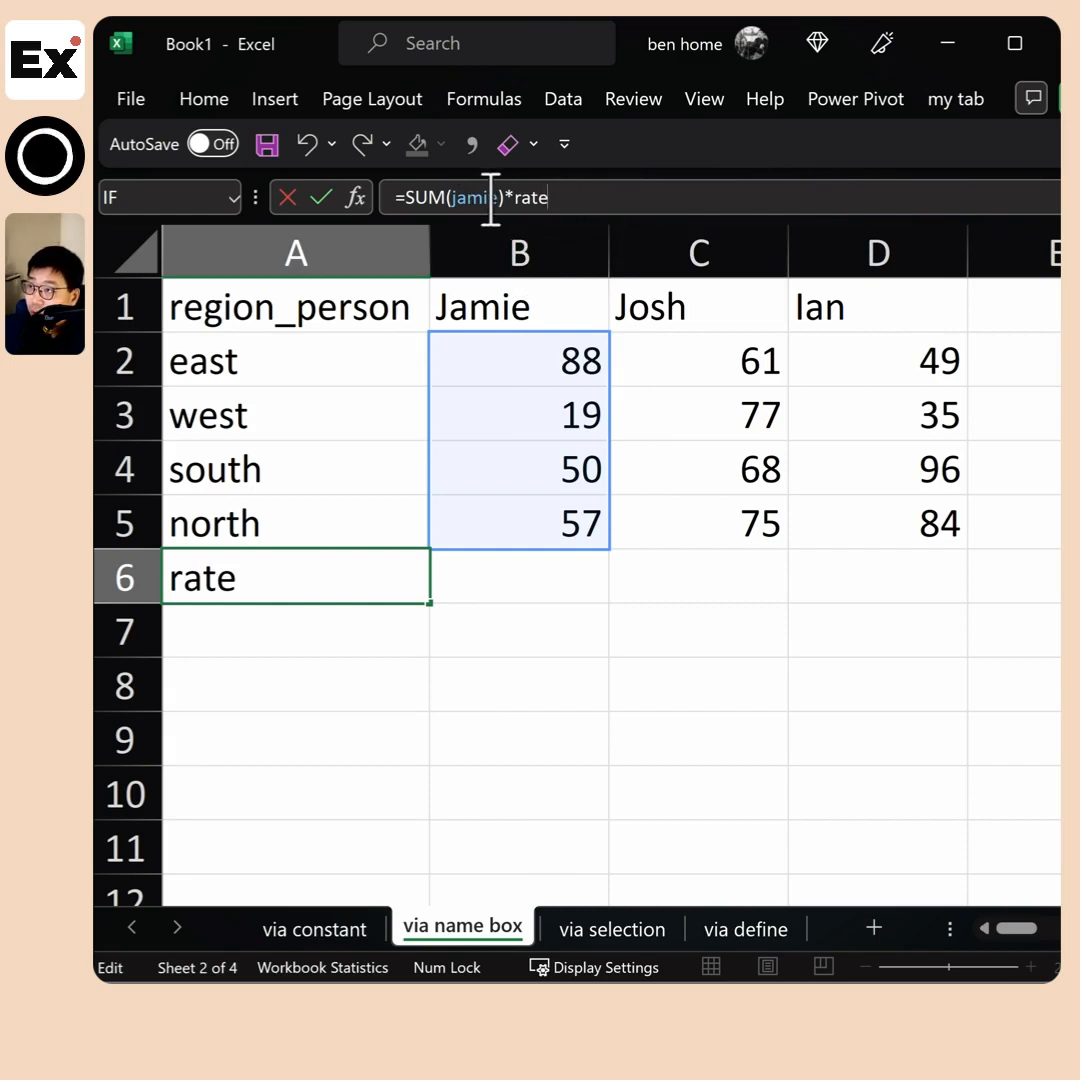
left_click(491, 198)
left_click_drag(514, 198, 586, 190)
left_click(580, 191)
key("Return")
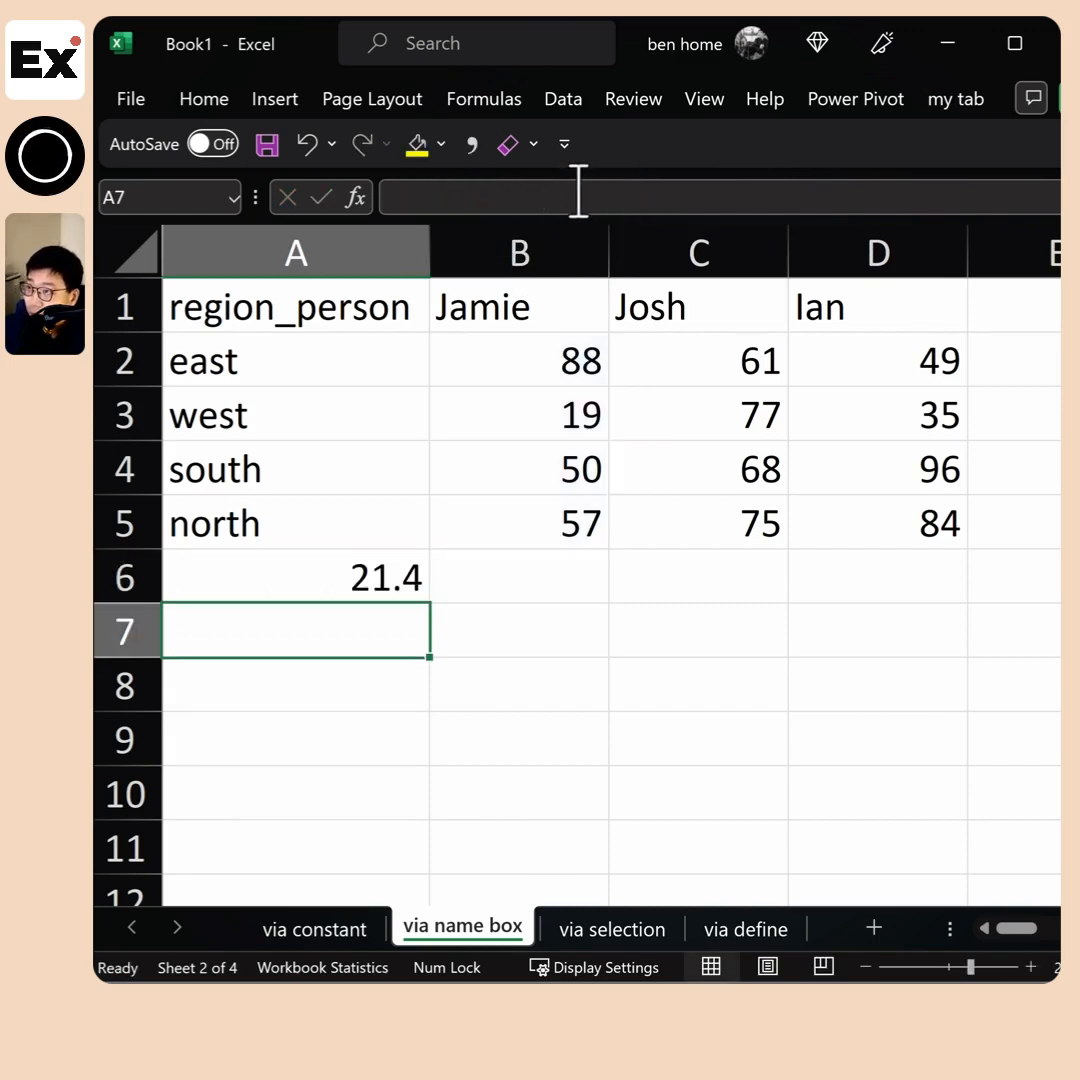
Remove the SUM function from A6's formula, leaving the named range B2:B5 multiplied by rate
left_click(330, 585)
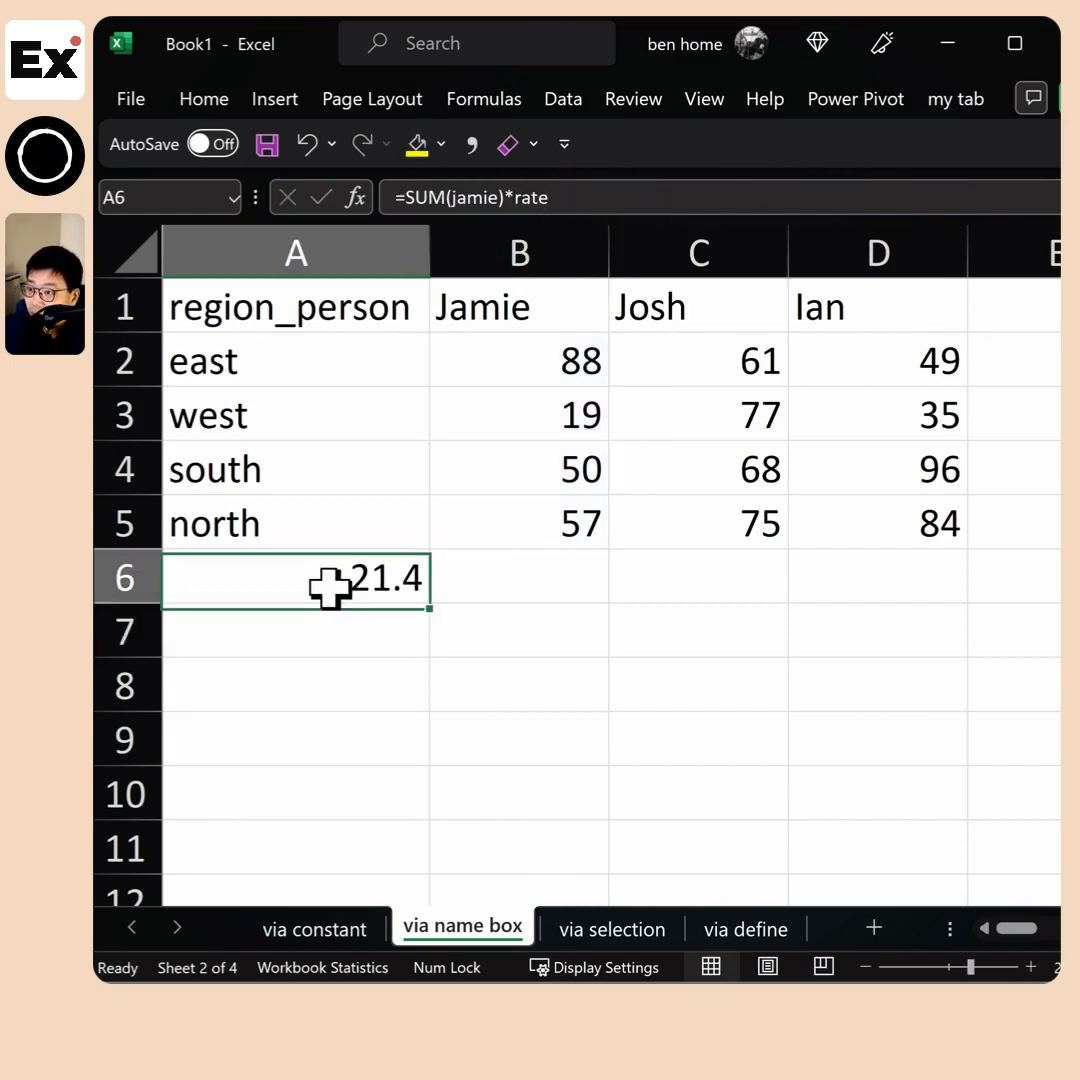
left_click(459, 198)
key("BackSpace")
key("BackSpace")
key("BackSpace")
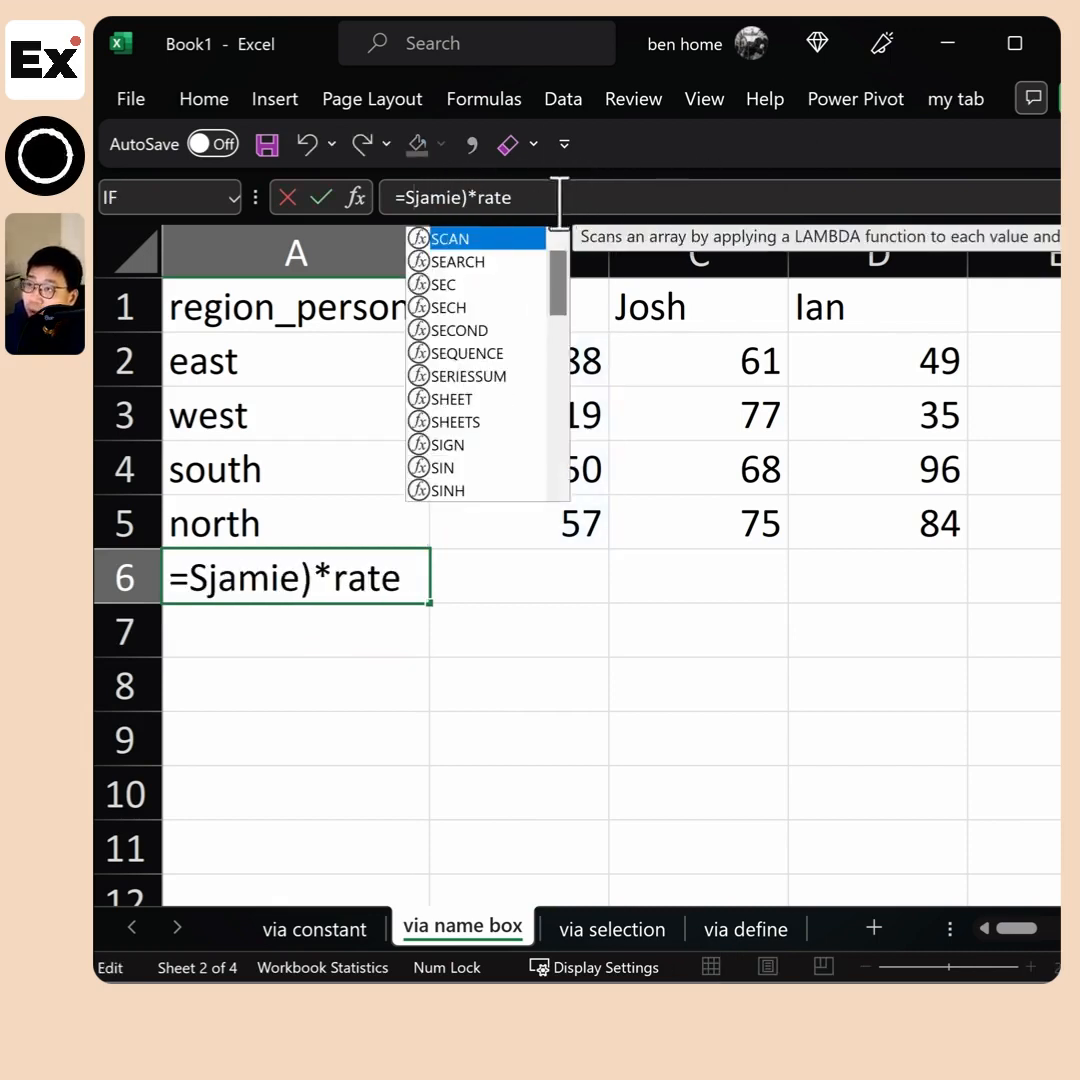
key("BackSpace")
left_click(460, 199)
key("Delete")
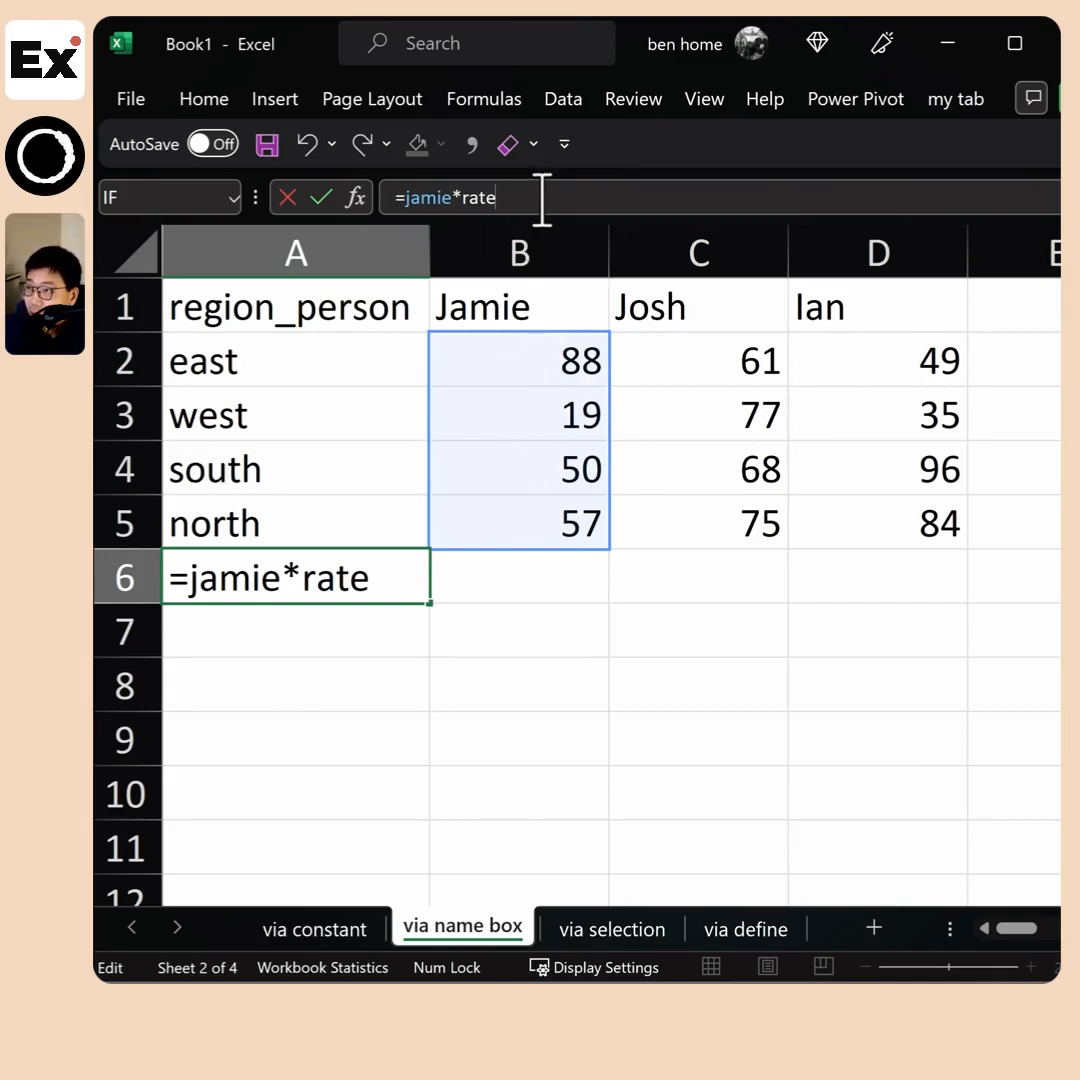
left_click(350, 622)
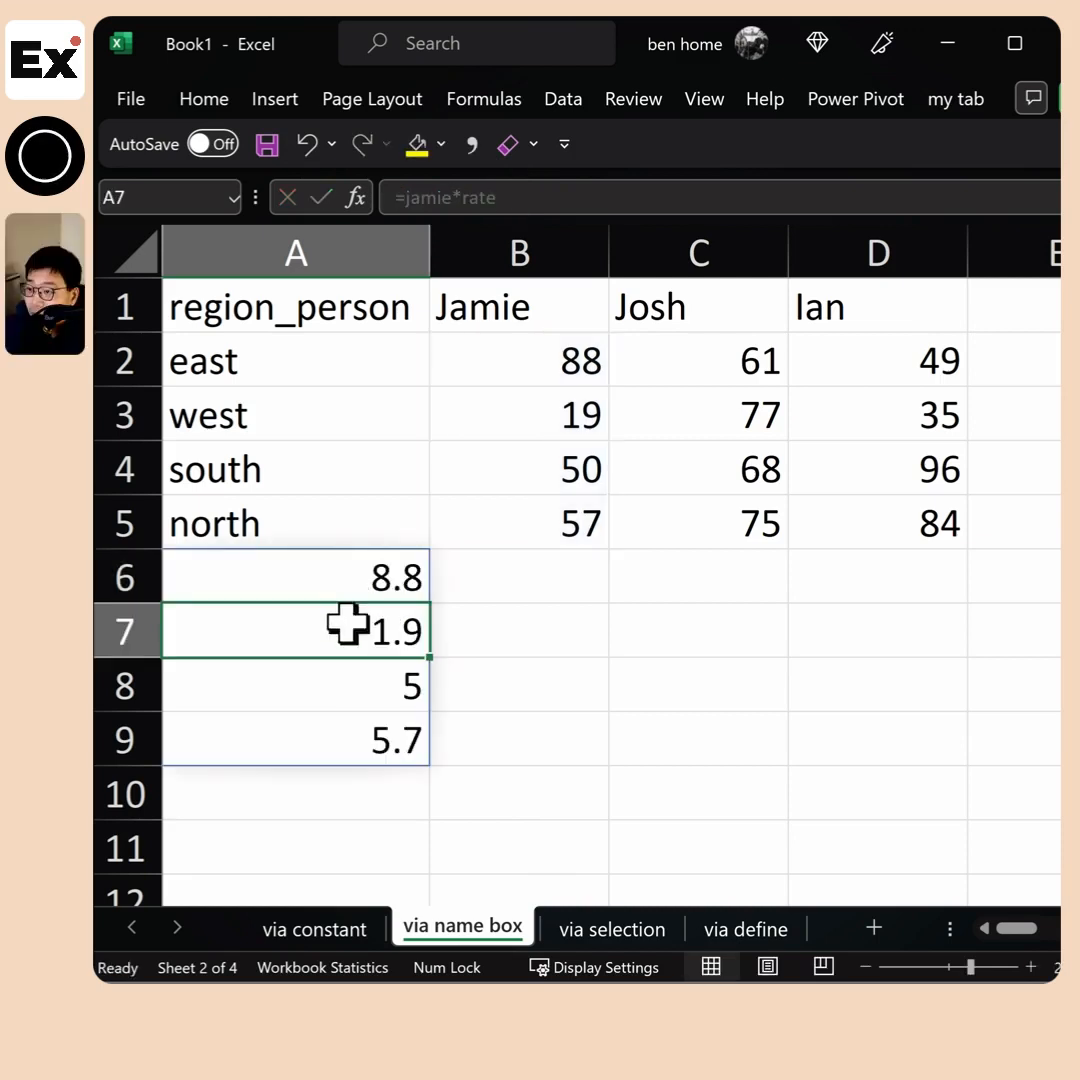
Edit A6's formula to multiply the named range by (1+rate), and compare the spilled cells with B2:B5
left_click(380, 570)
left_click(463, 197)
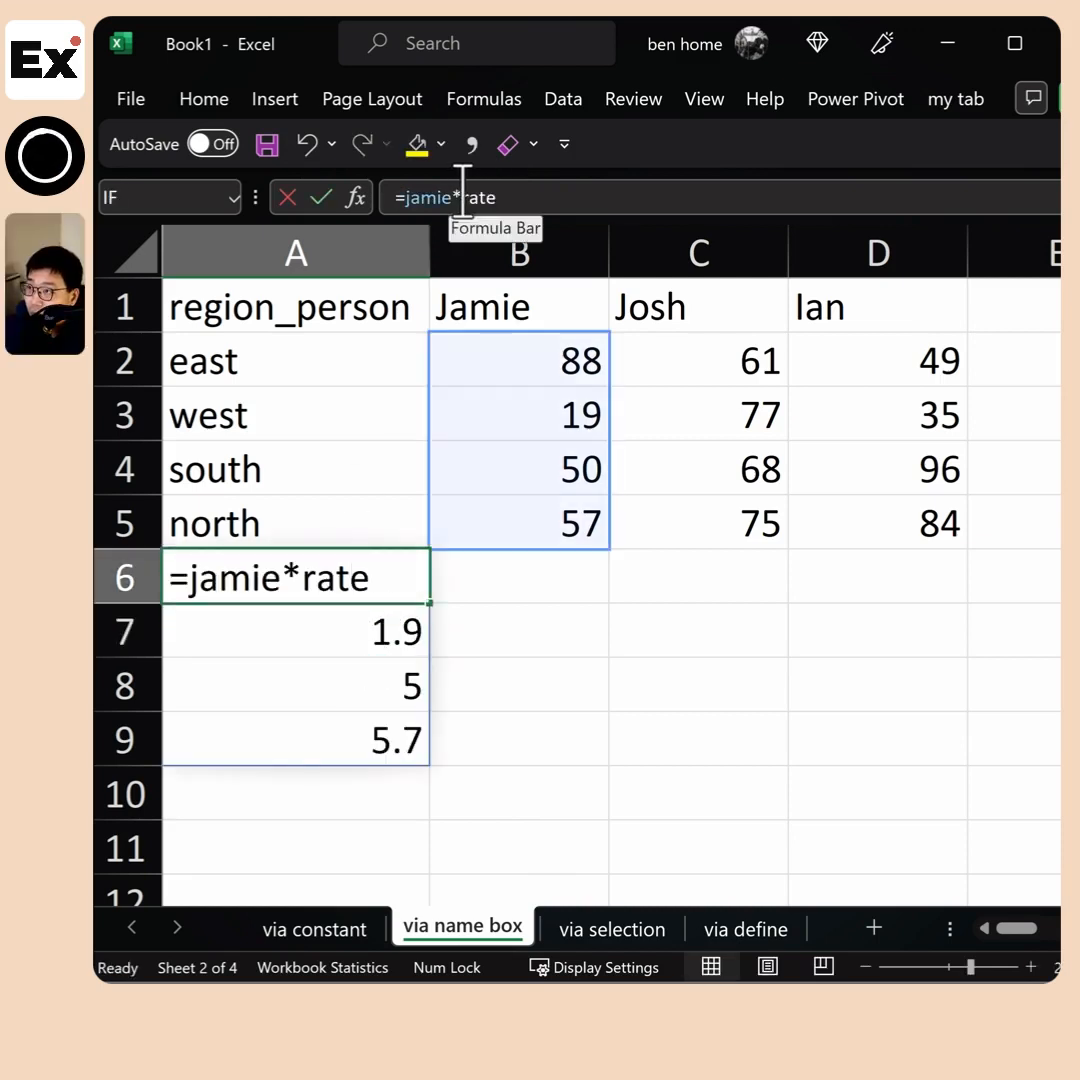
type("(1")
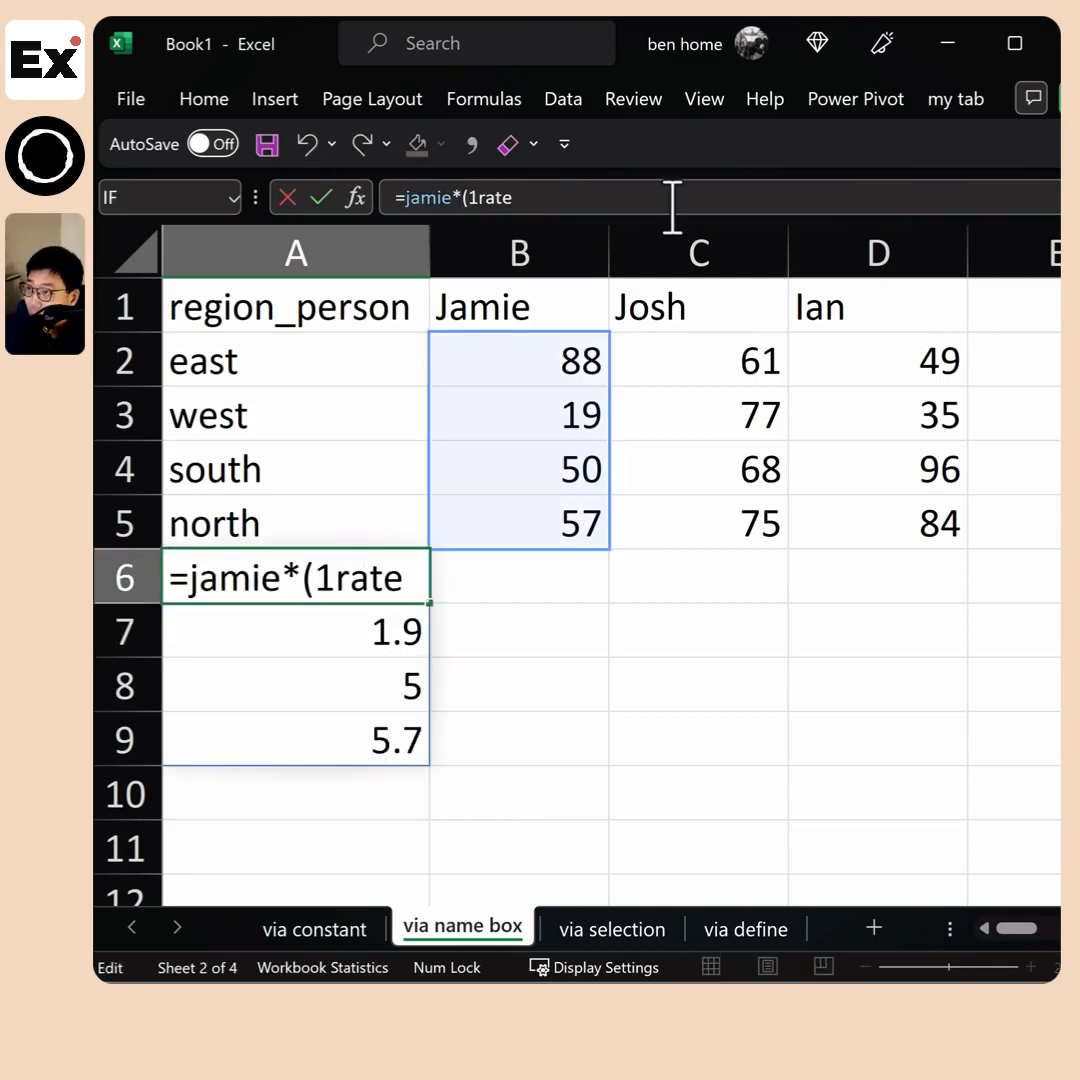
type("+")
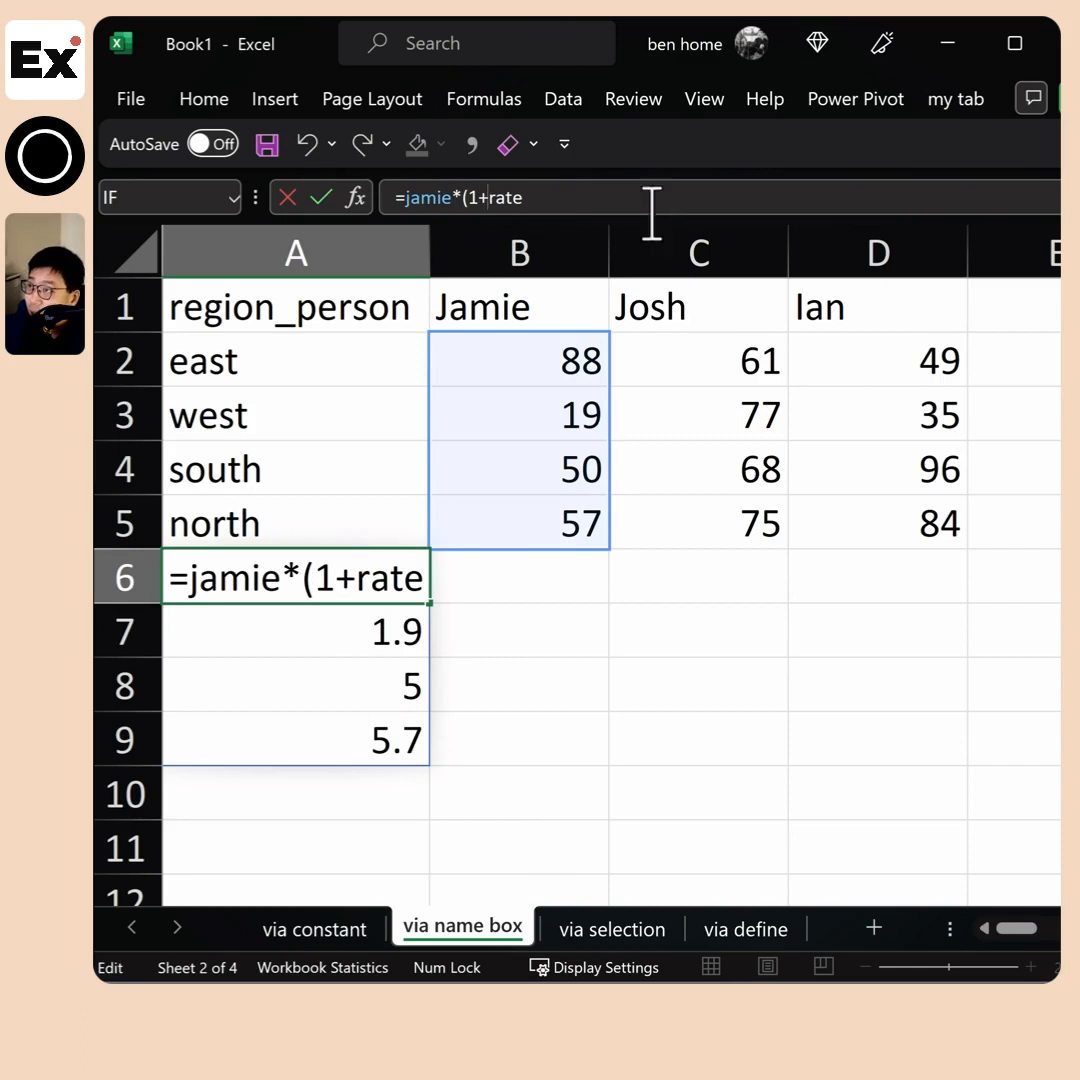
left_click(565, 197)
type(")")
key("Return")
left_click_drag(301, 578, 301, 795)
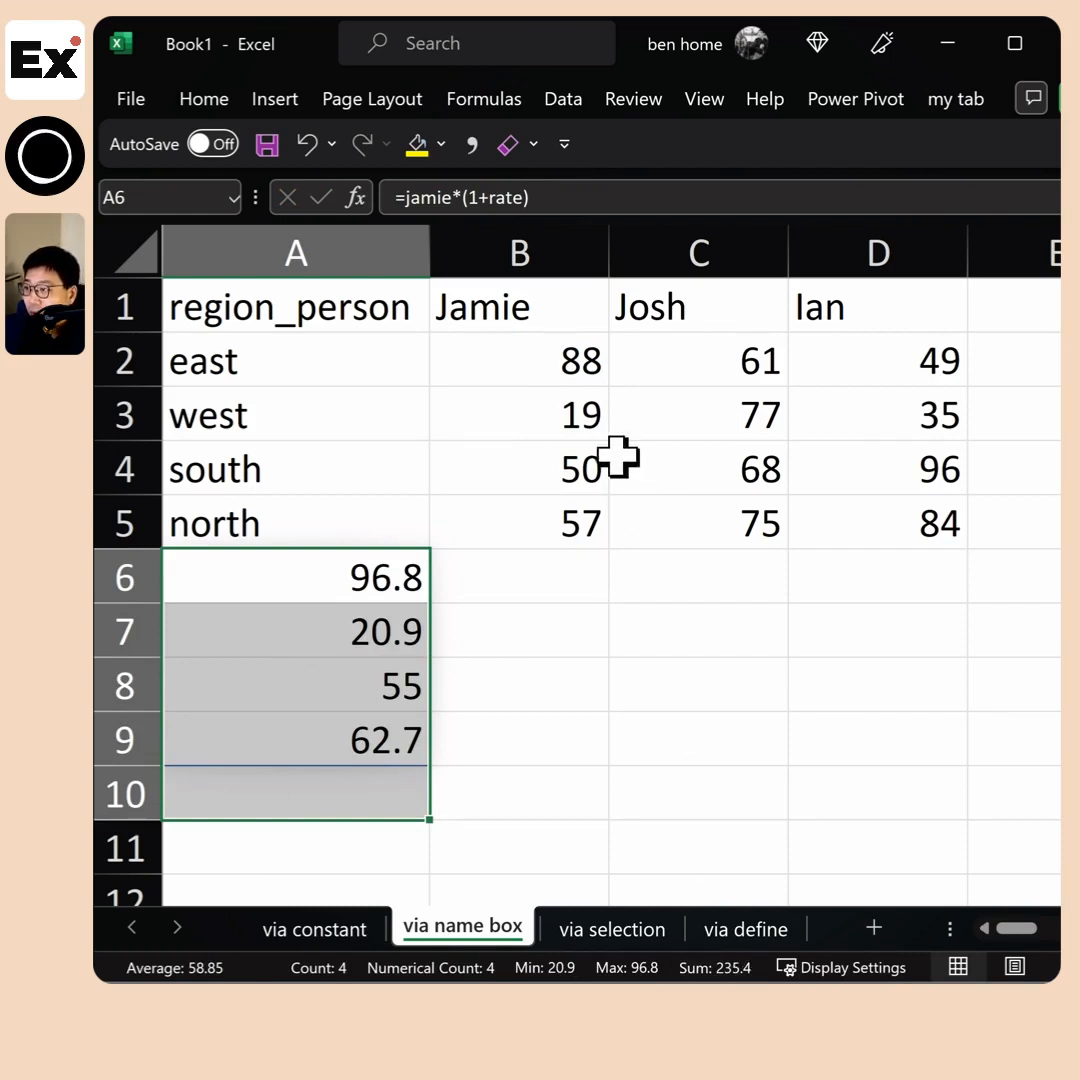
left_click_drag(550, 511, 533, 366)
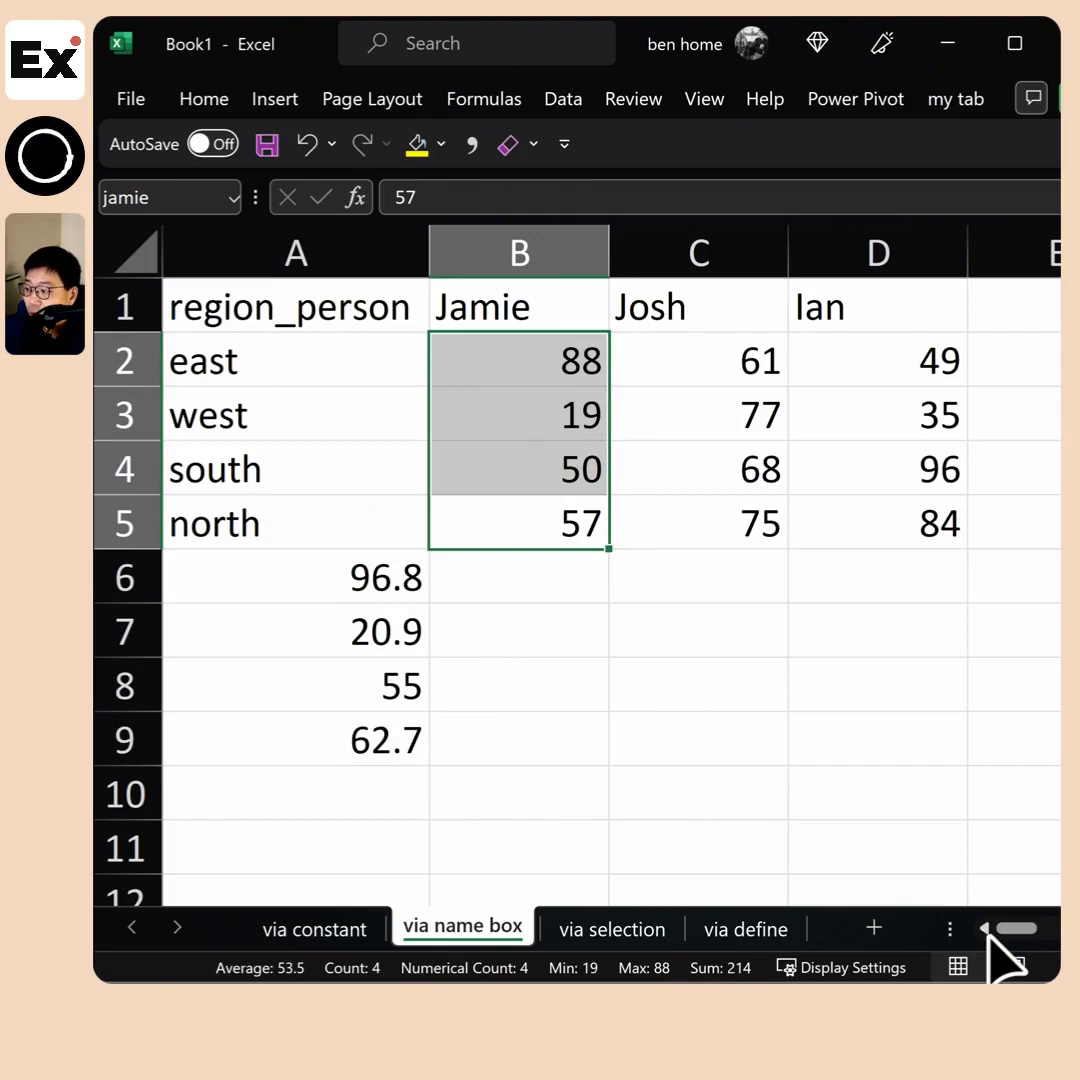
Review the formula in A6 that multiplies the named range by (1+rate), and clear it from the cell
left_click(350, 585)
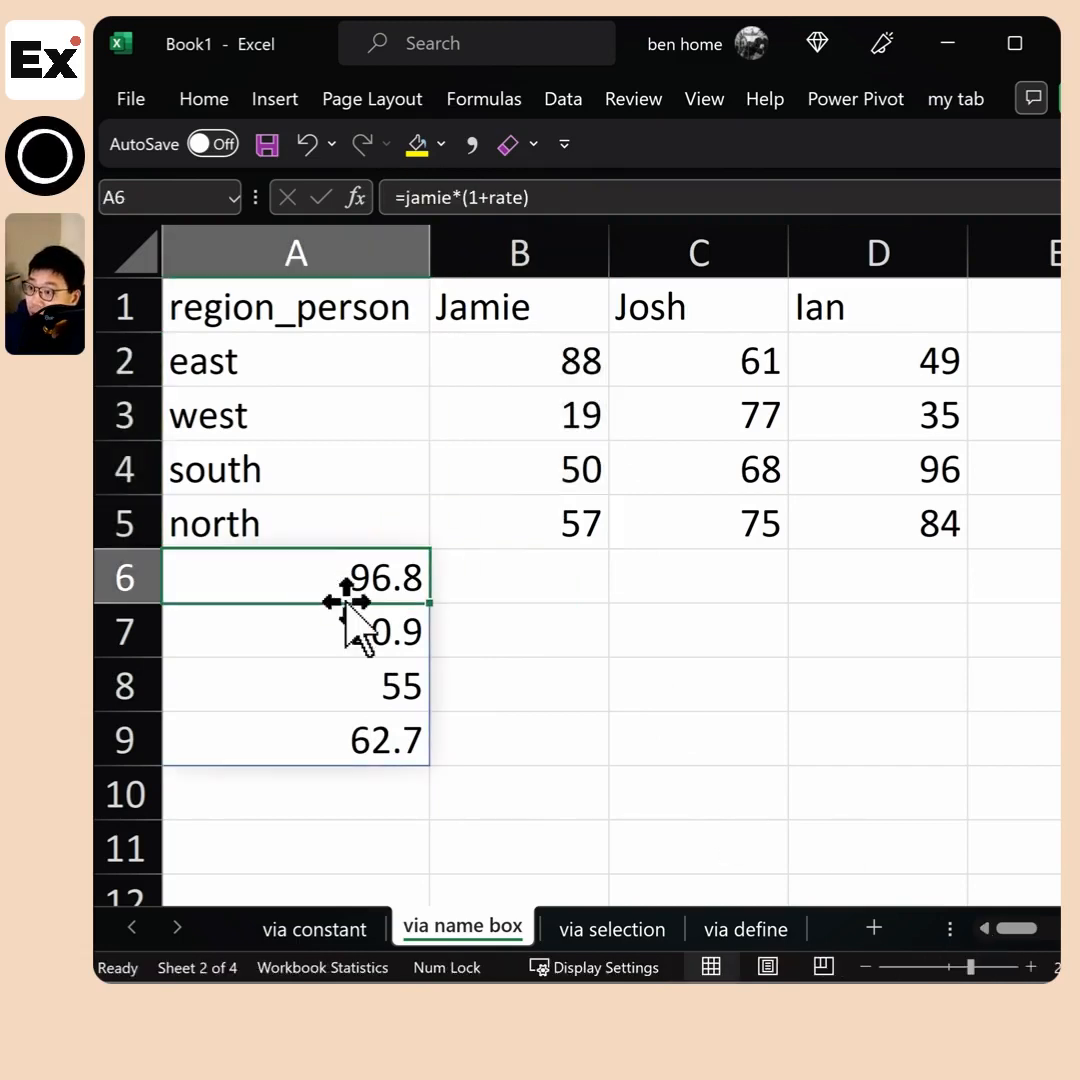
left_click_drag(543, 197, 404, 194)
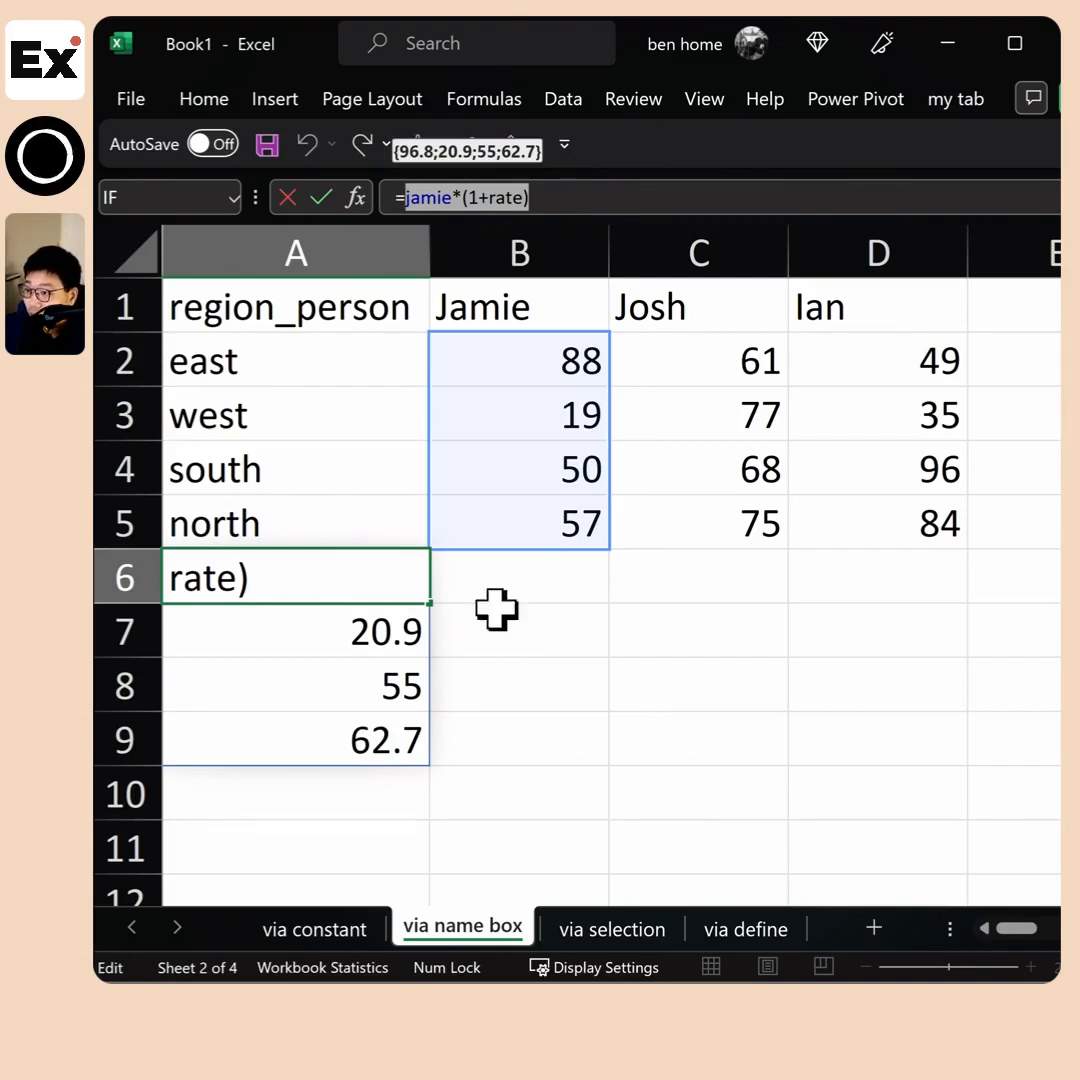
key("Escape")
left_click_drag(562, 197, 398, 200)
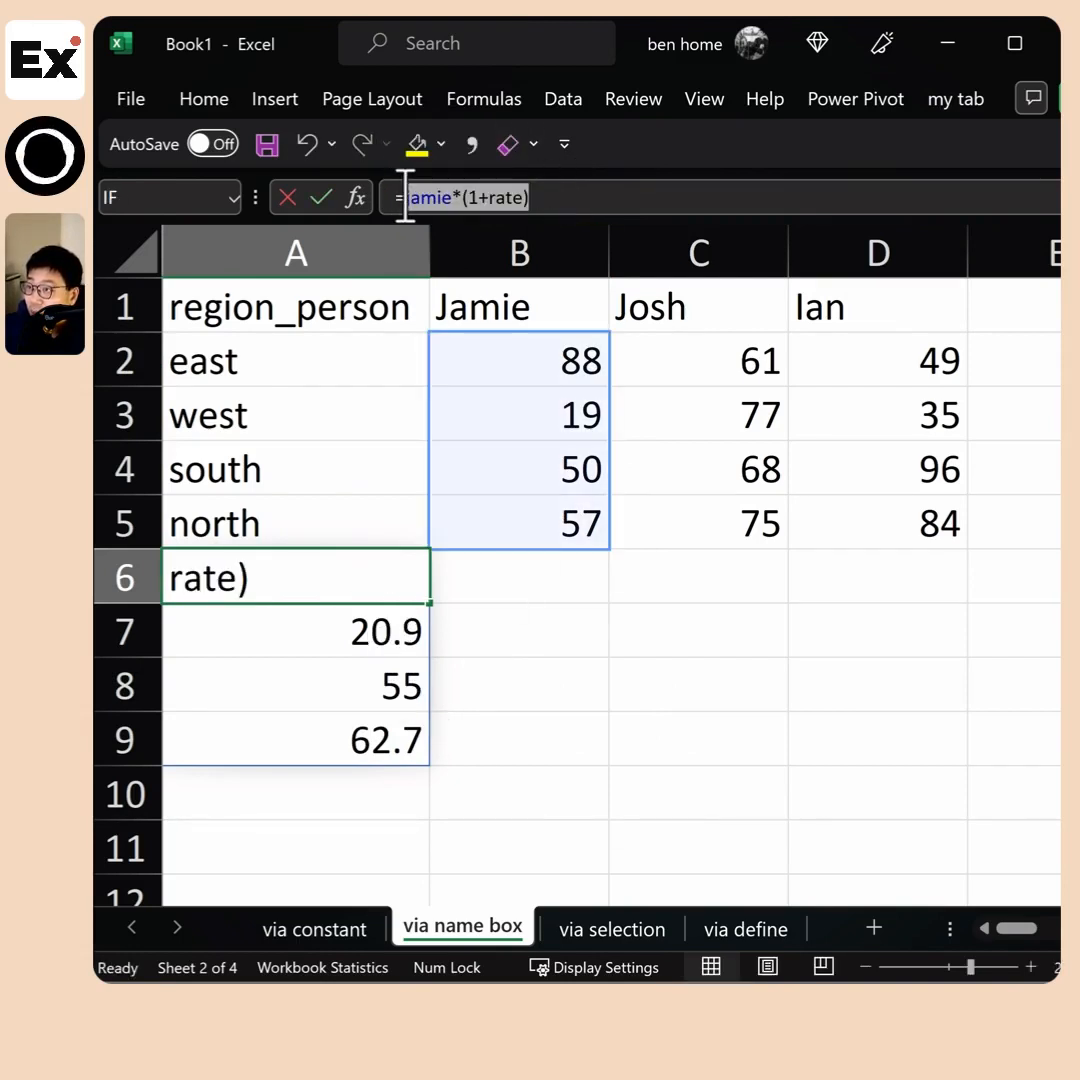
key("Escape")
left_click(437, 197)
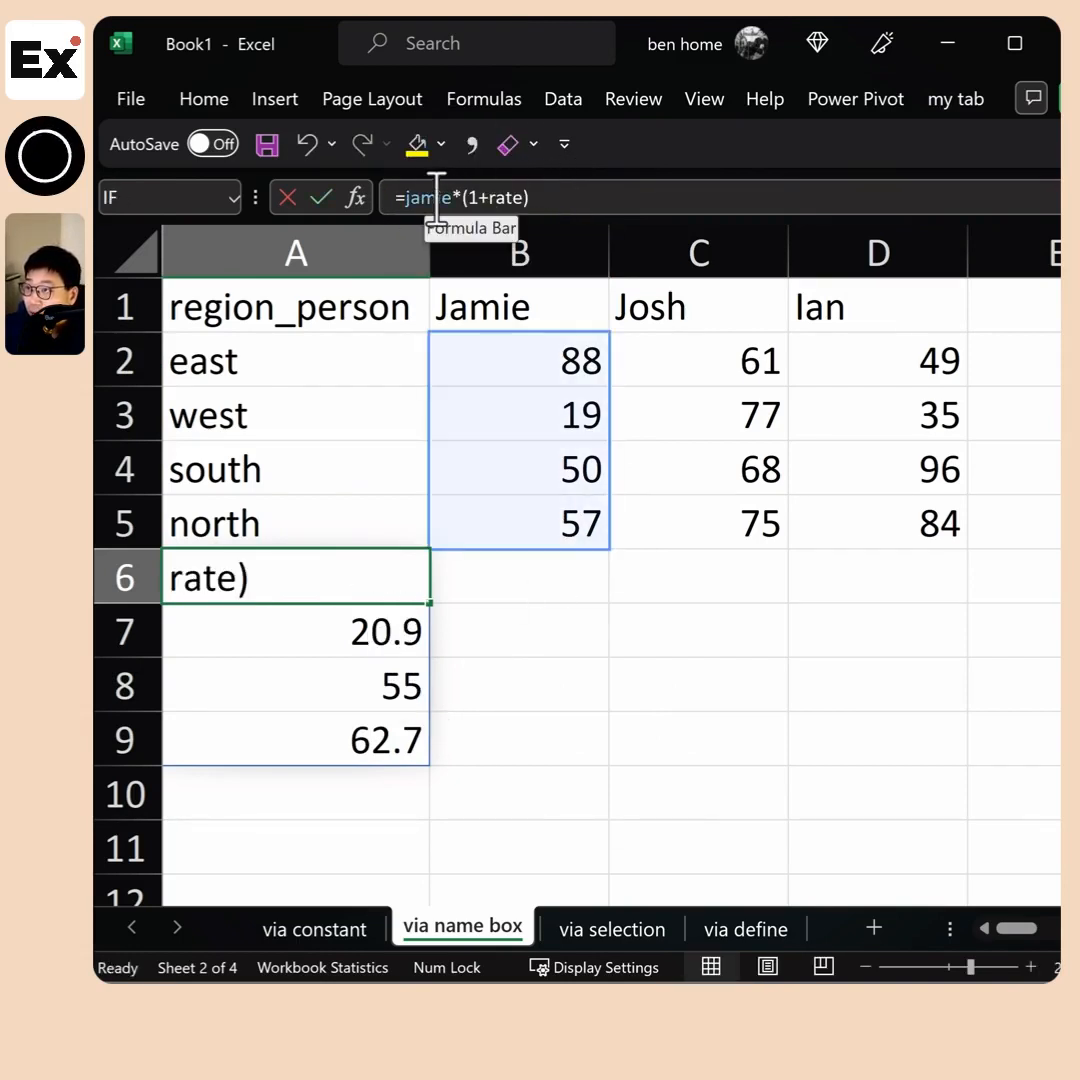
left_click(501, 197)
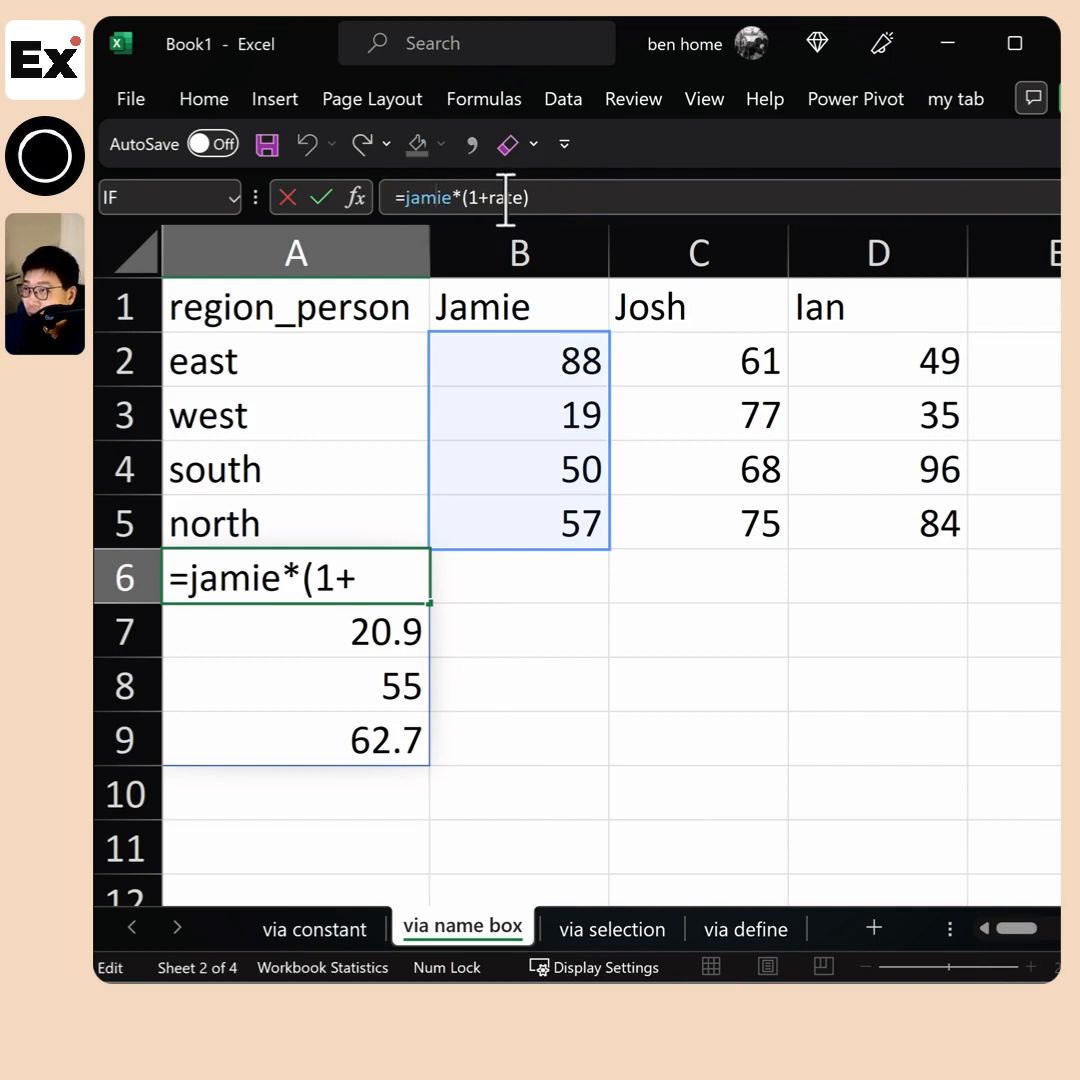
key("Escape")
key("Delete")
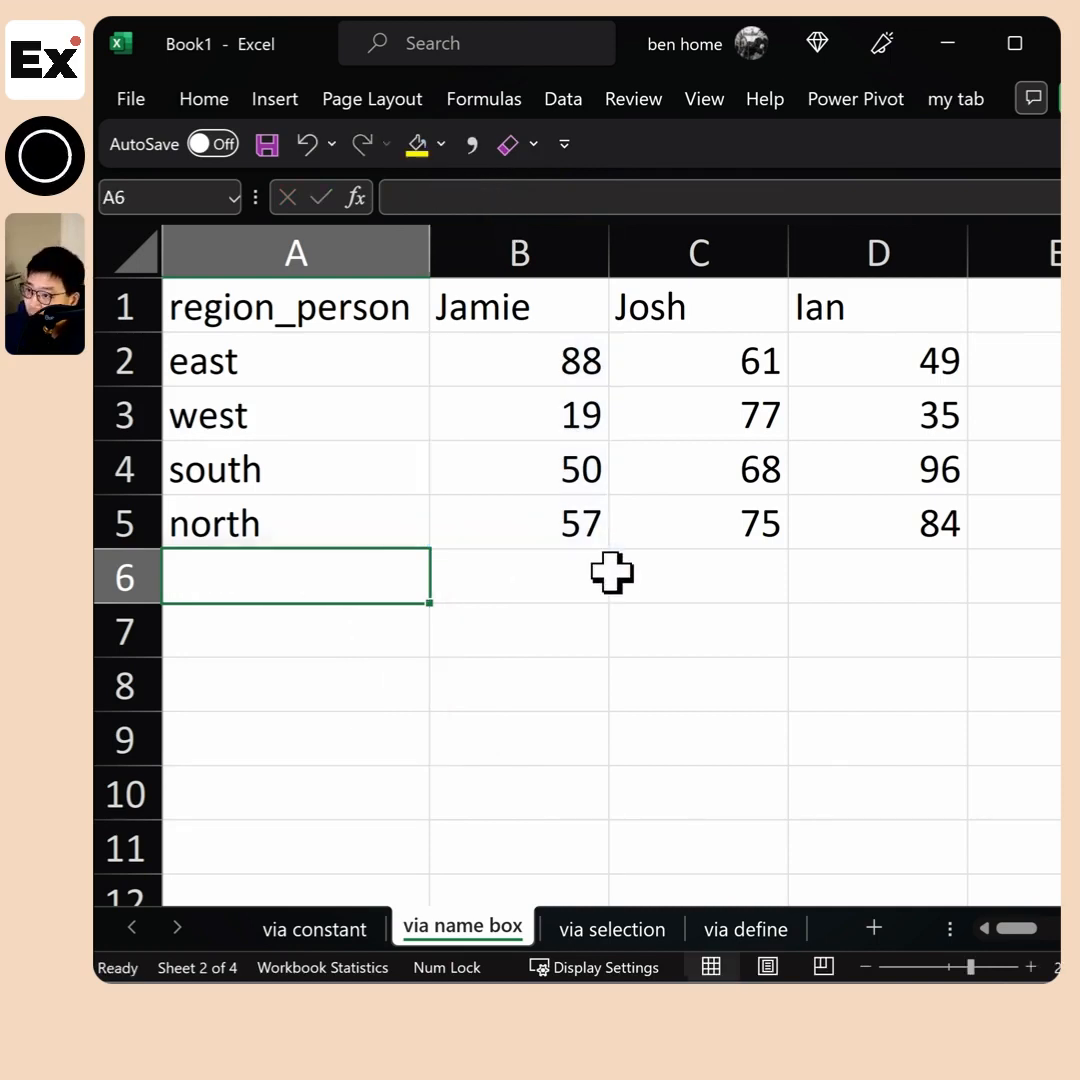
Check the name assigned to B2:B5, and switch to the via selection sheet
left_click_drag(552, 345, 508, 547)
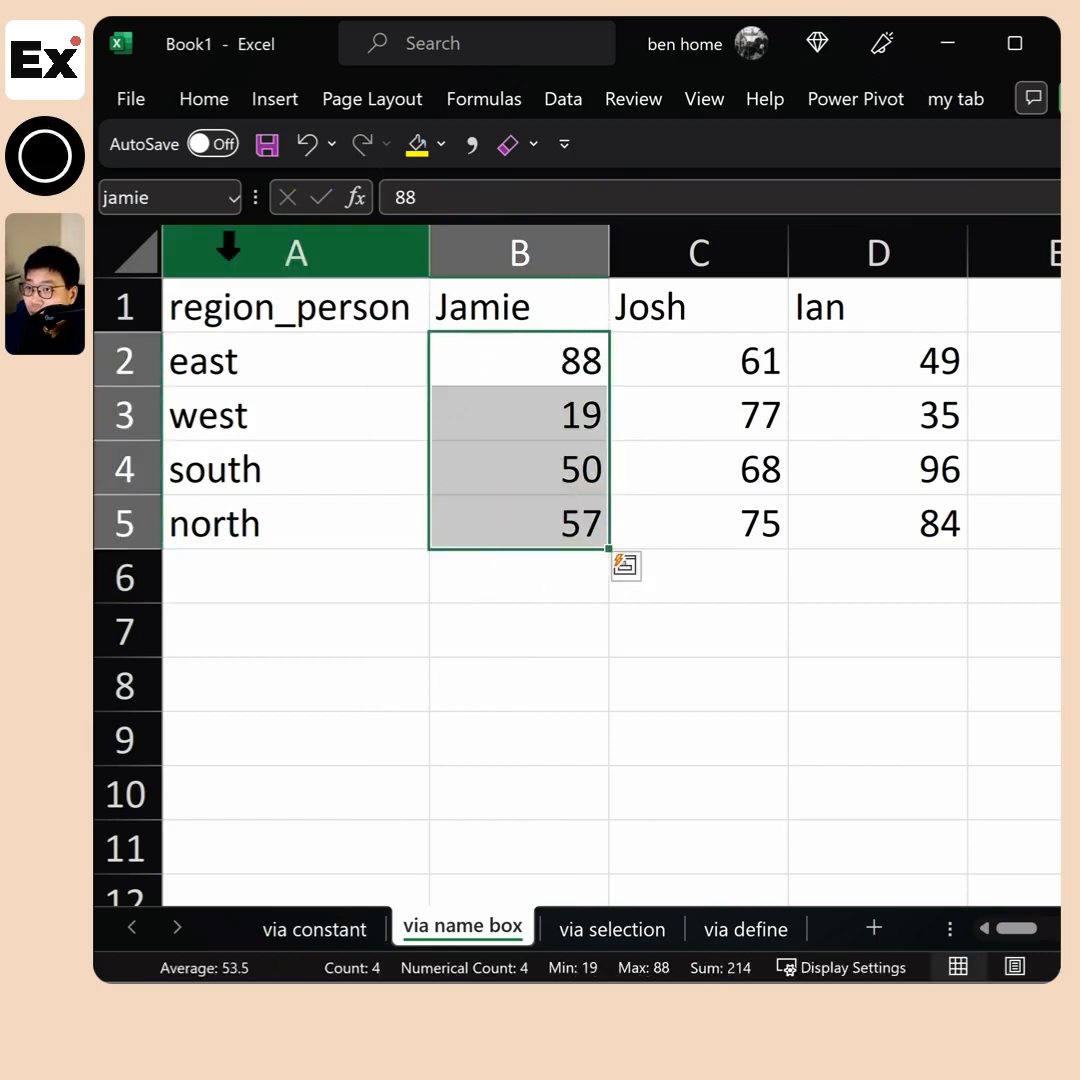
left_click(158, 197)
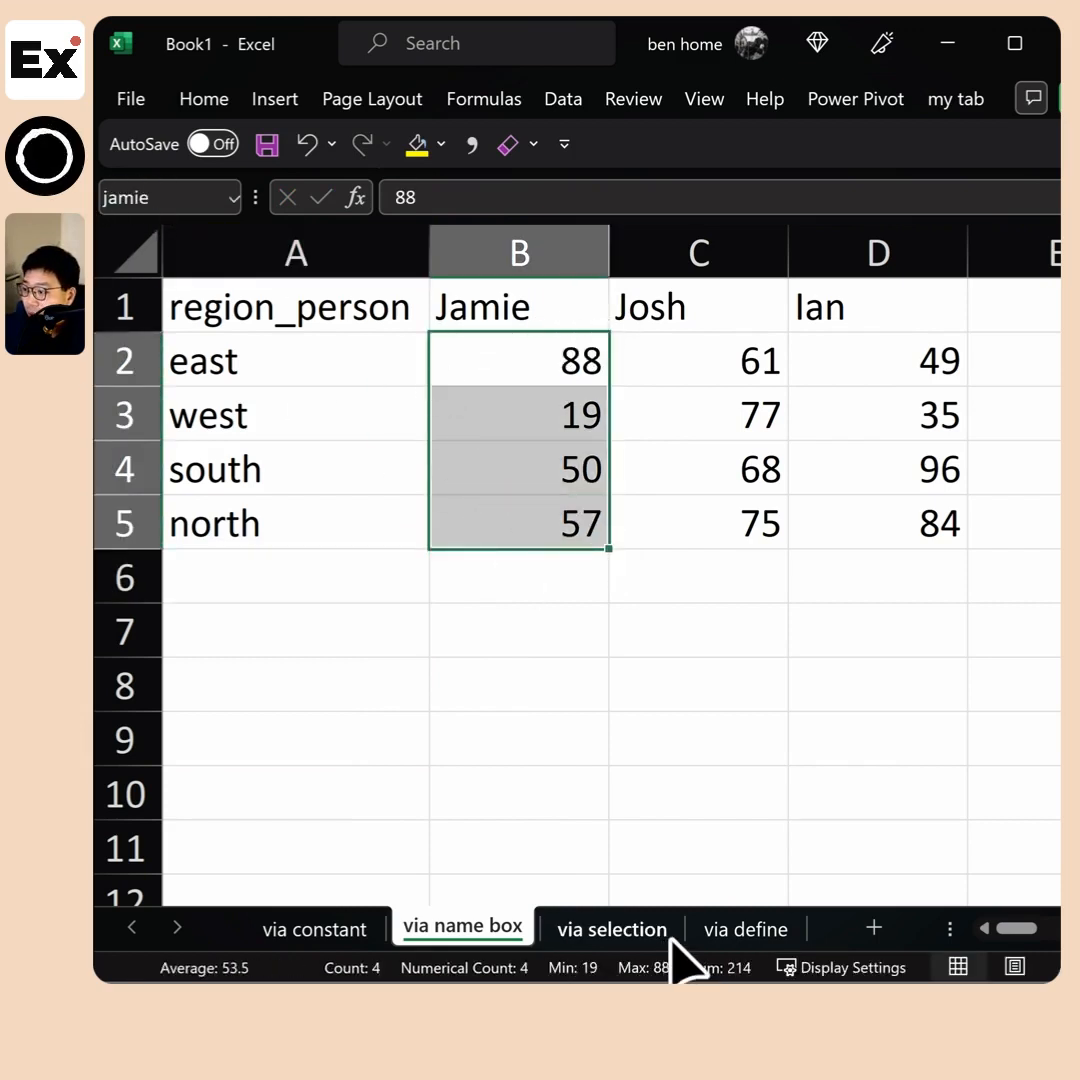
left_click(668, 938)
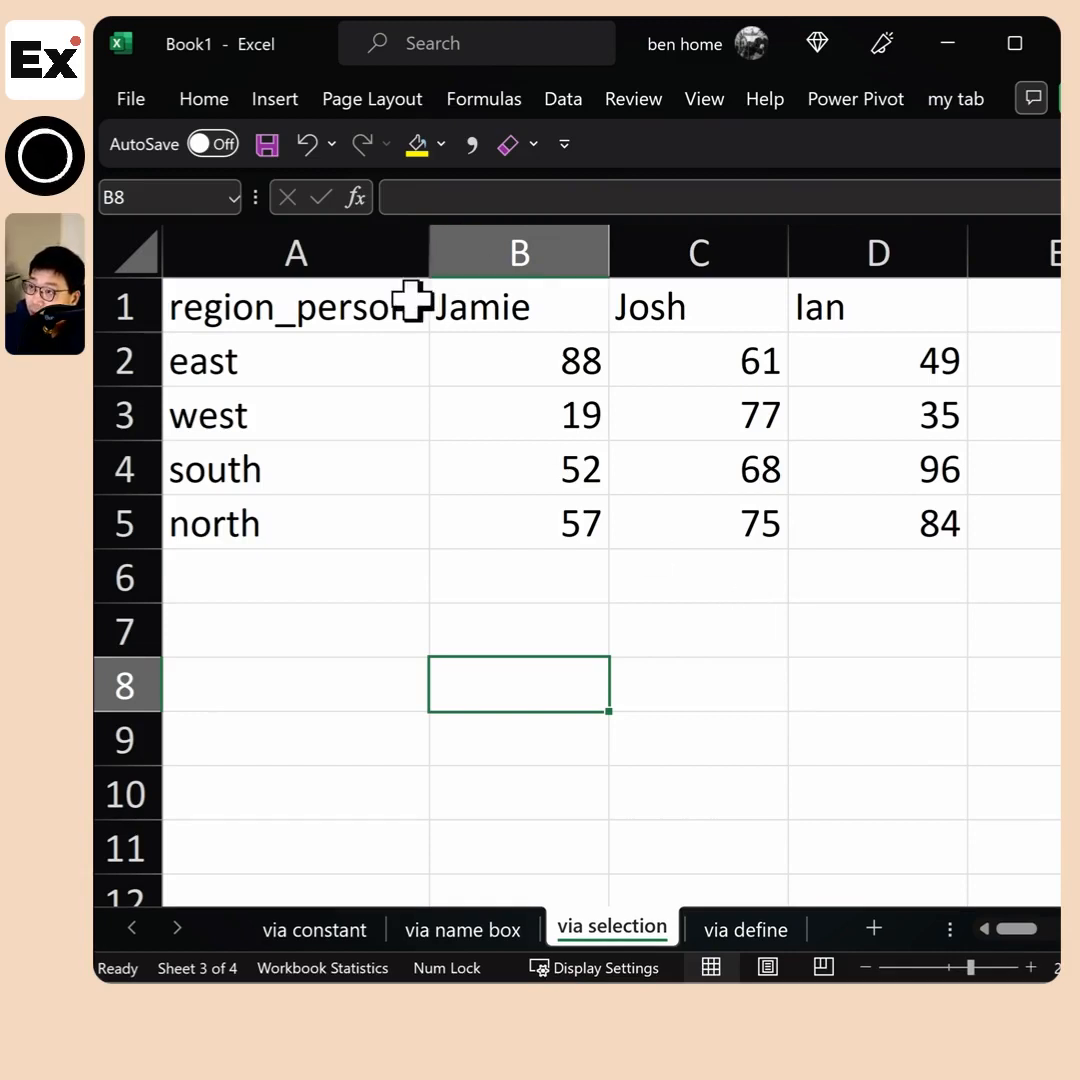
left_click_drag(381, 316, 926, 547)
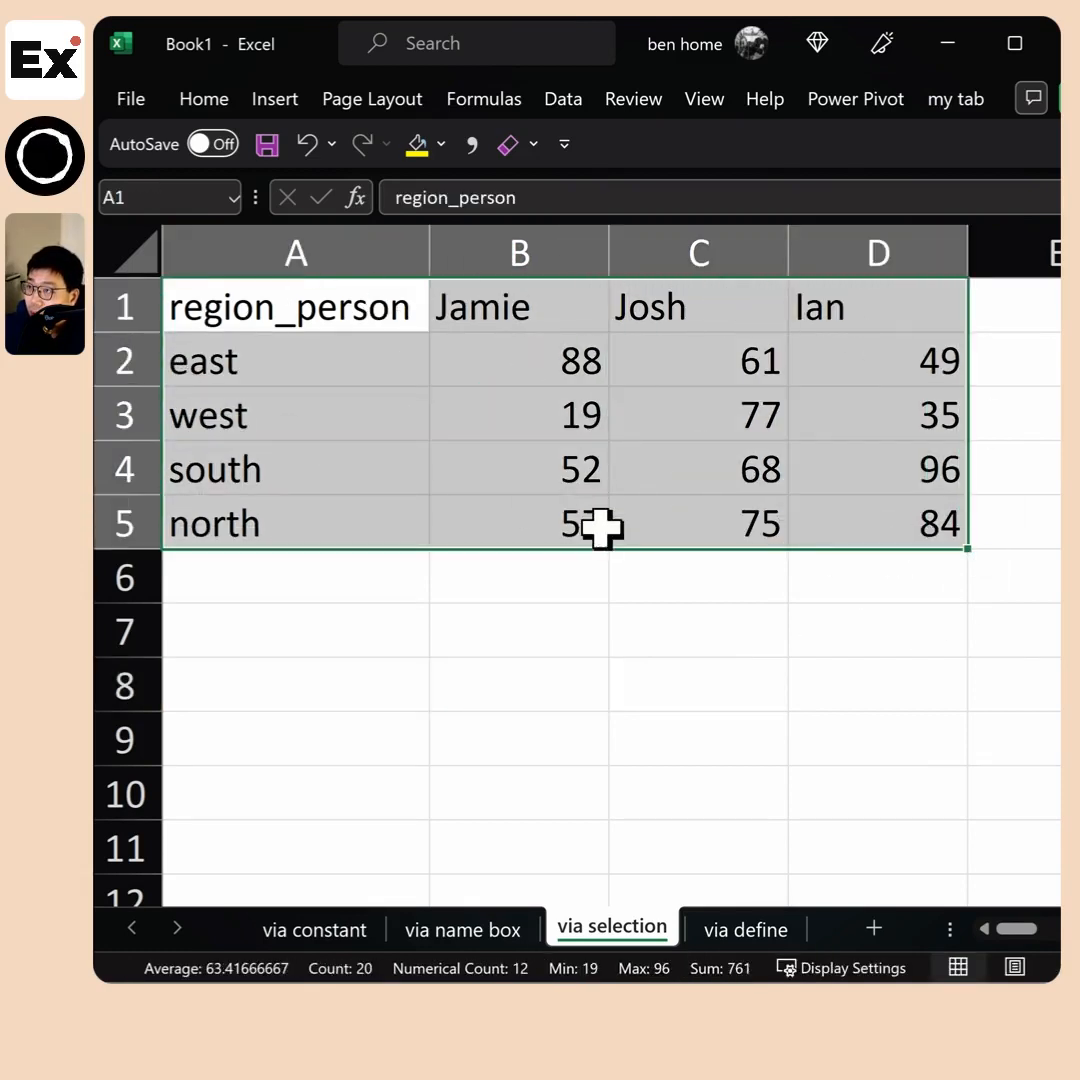
left_click(488, 100)
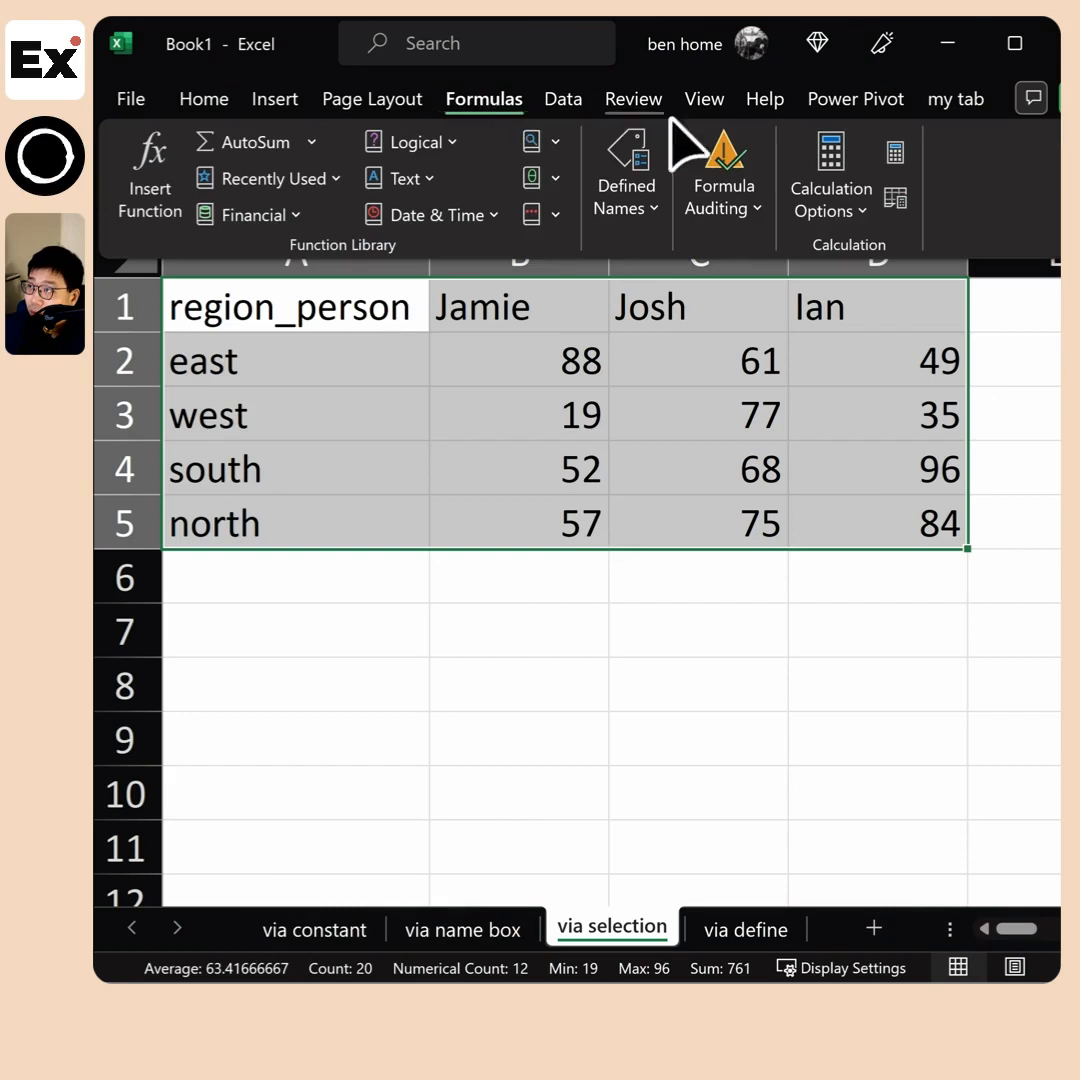
left_click(634, 190)
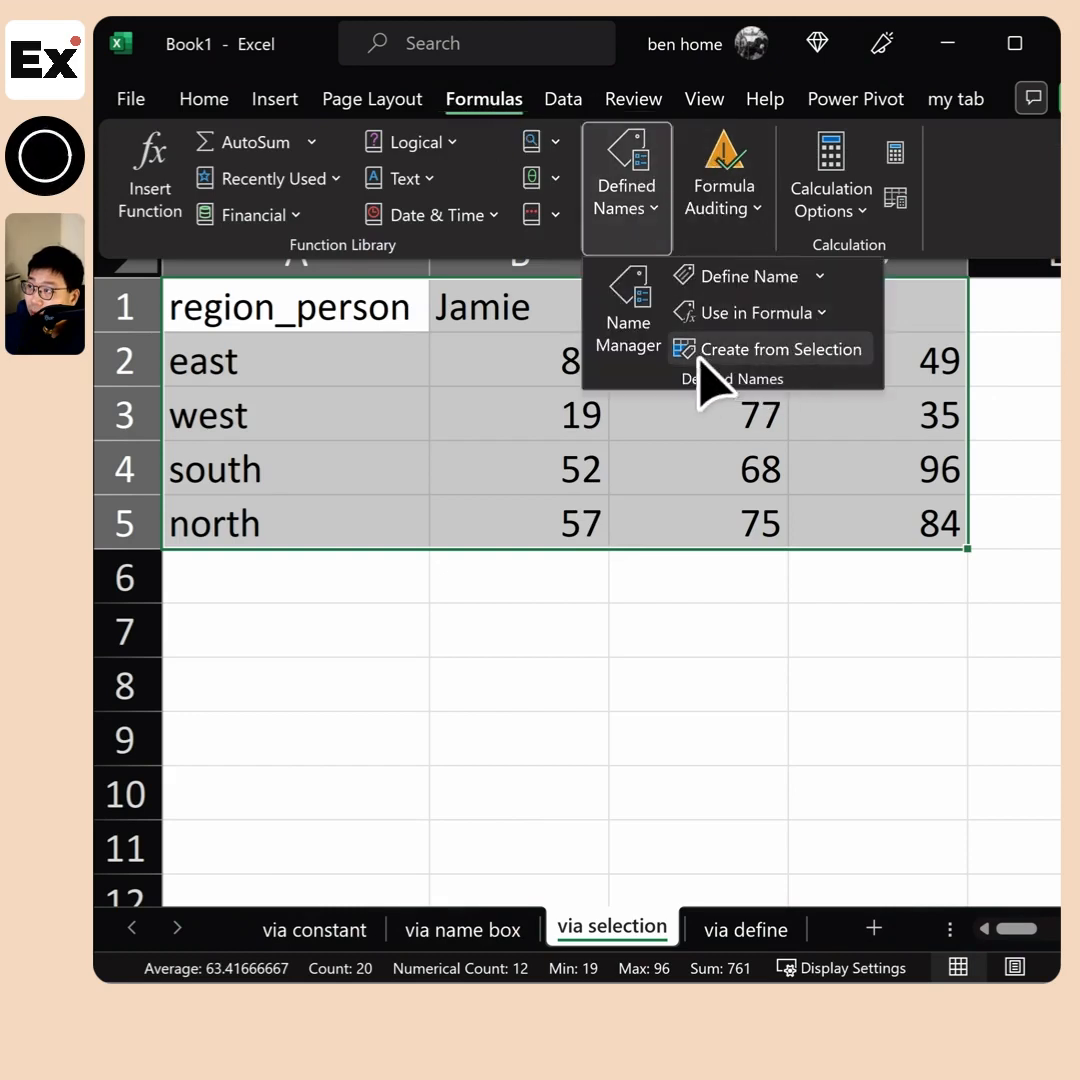
left_click(789, 356)
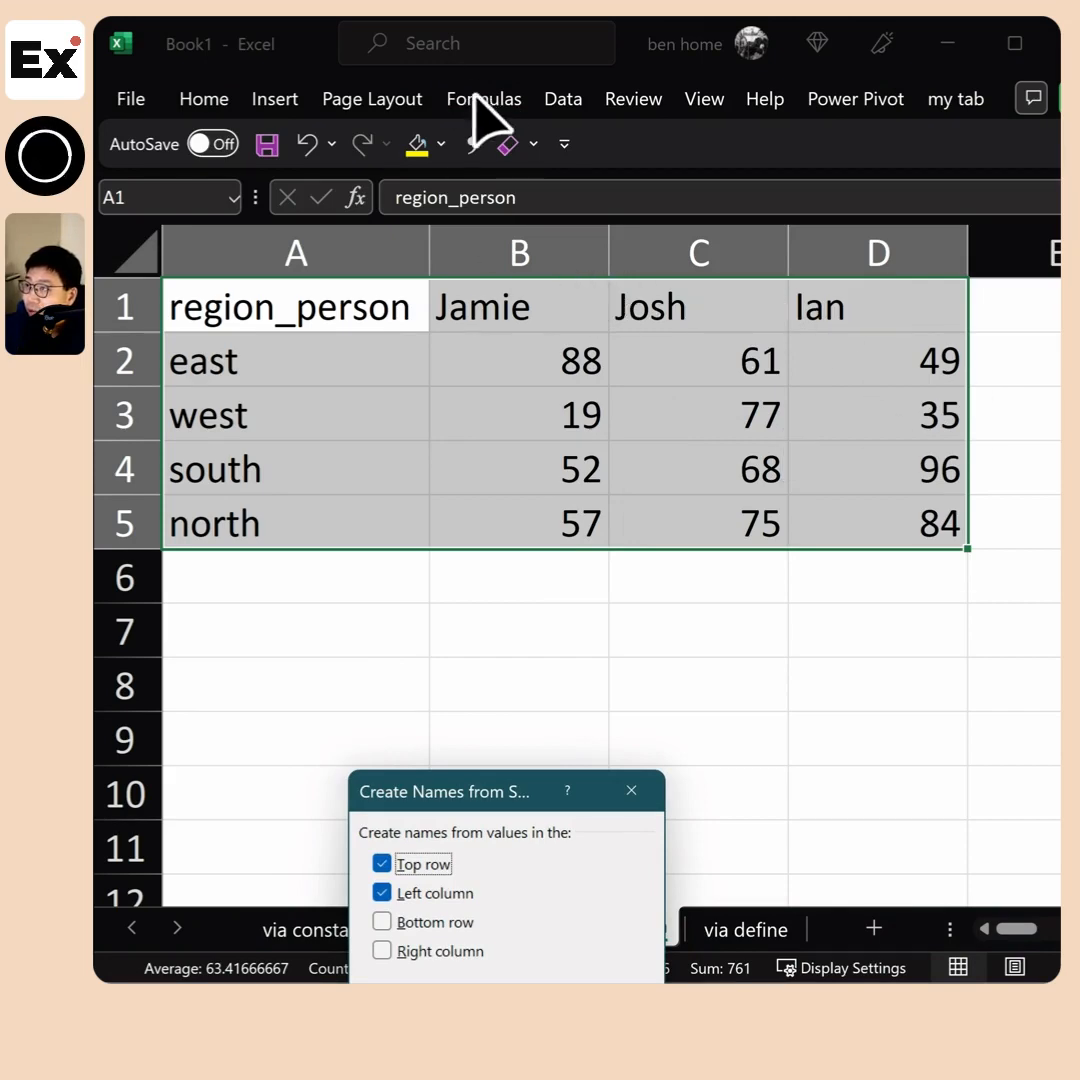
left_click_drag(290, 306, 905, 518)
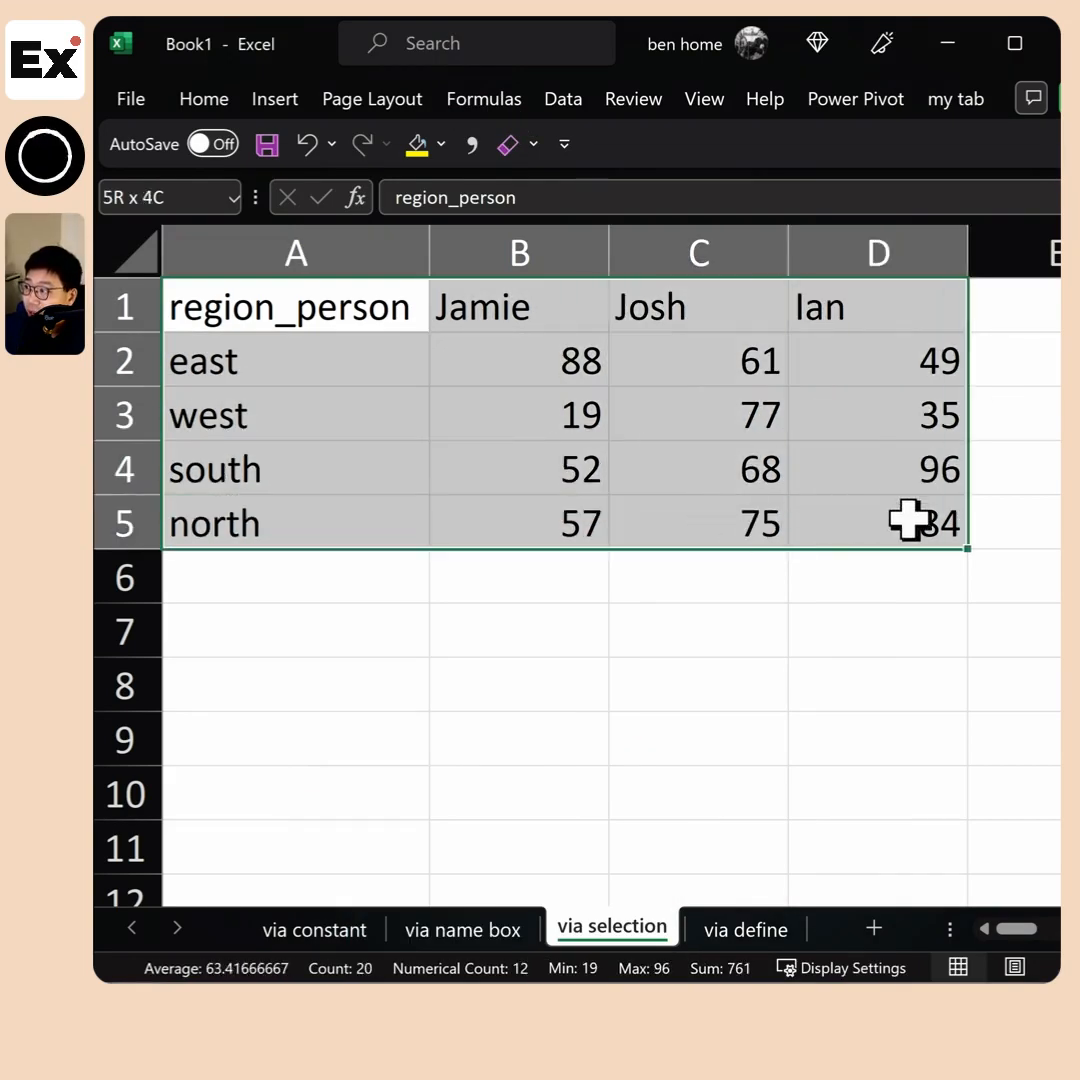
left_click(484, 99)
left_click(639, 234)
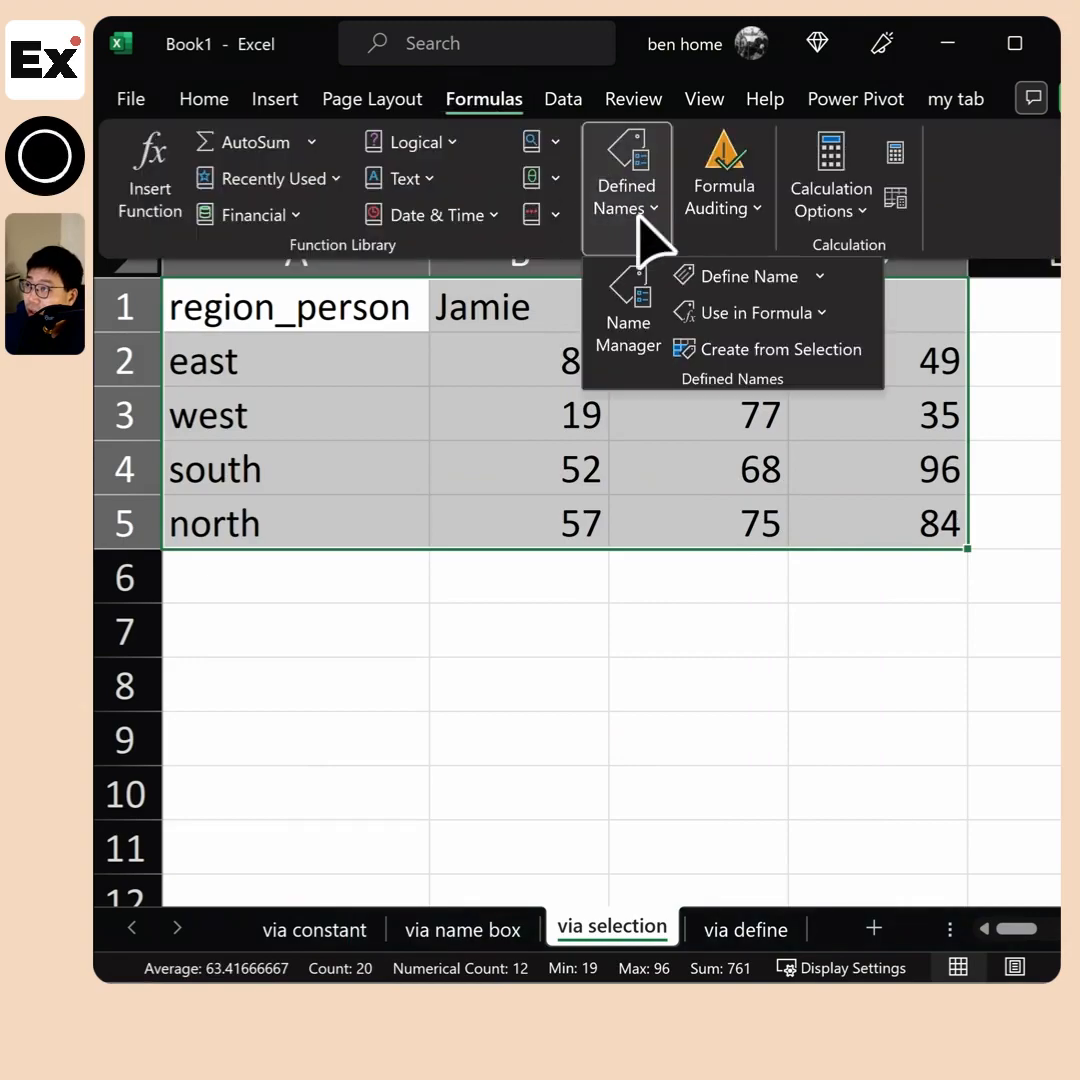
left_click(716, 358)
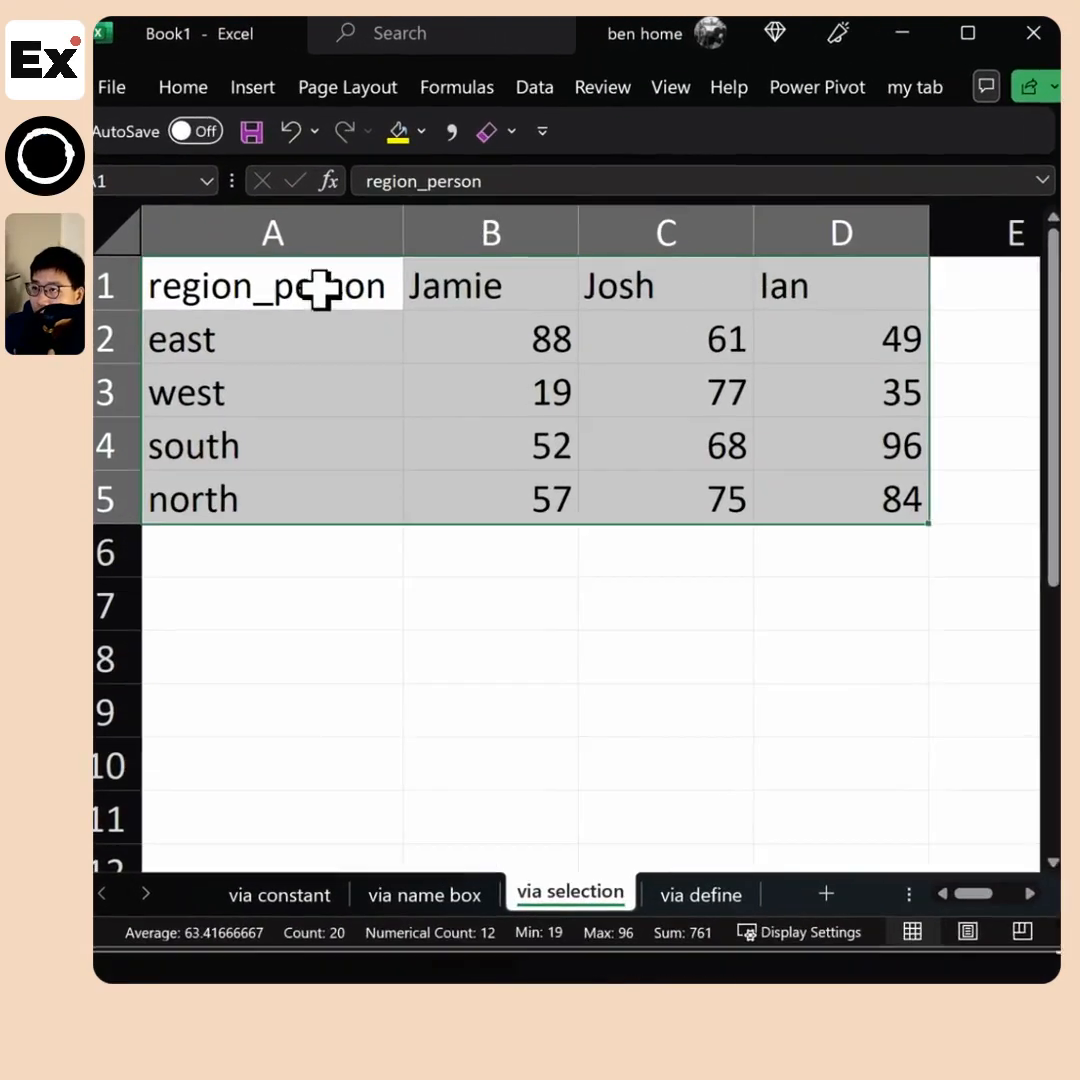
Create named ranges from the selection A1:D5, using the values in the top row and left column
left_click_drag(320, 291, 668, 415)
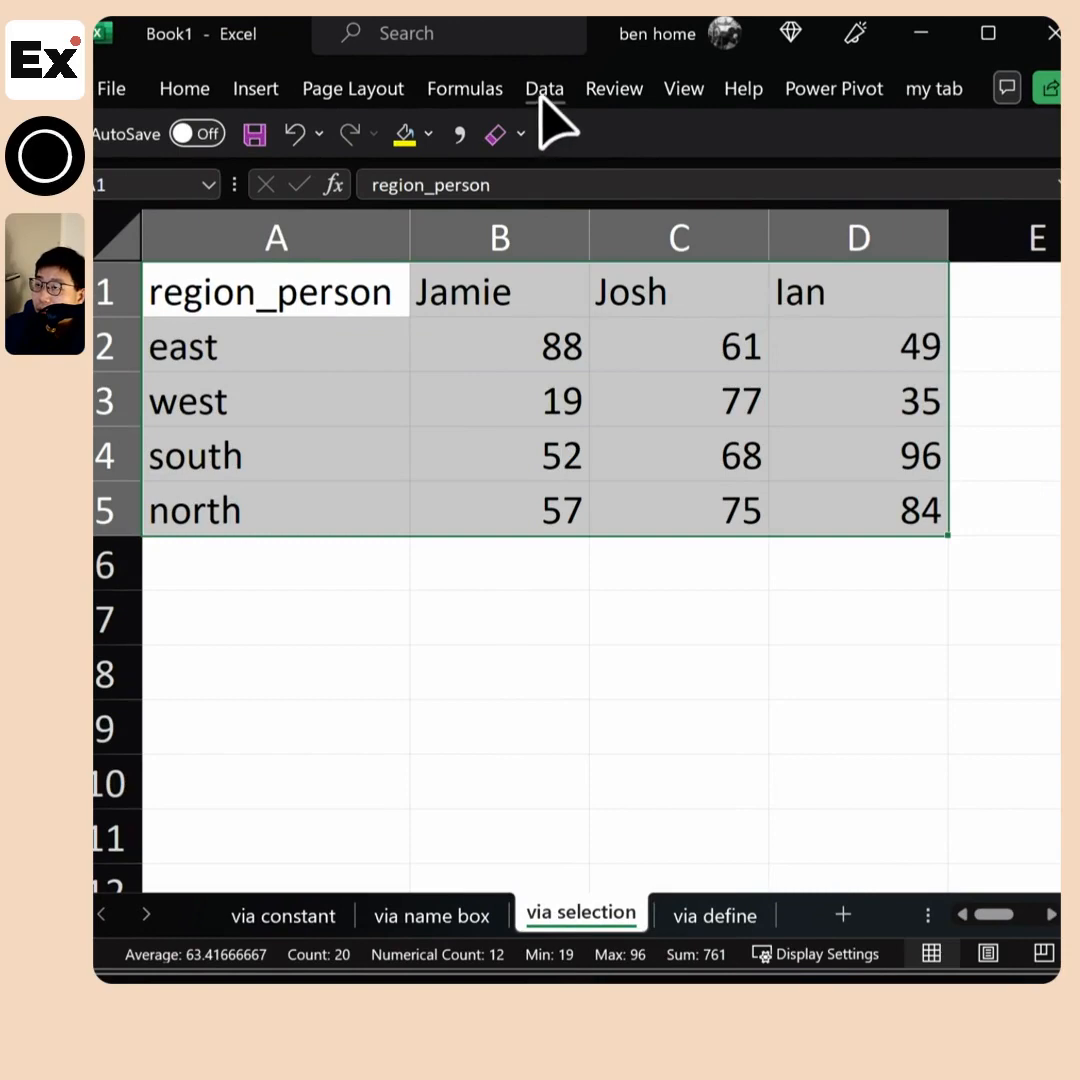
left_click(487, 92)
left_click(620, 198)
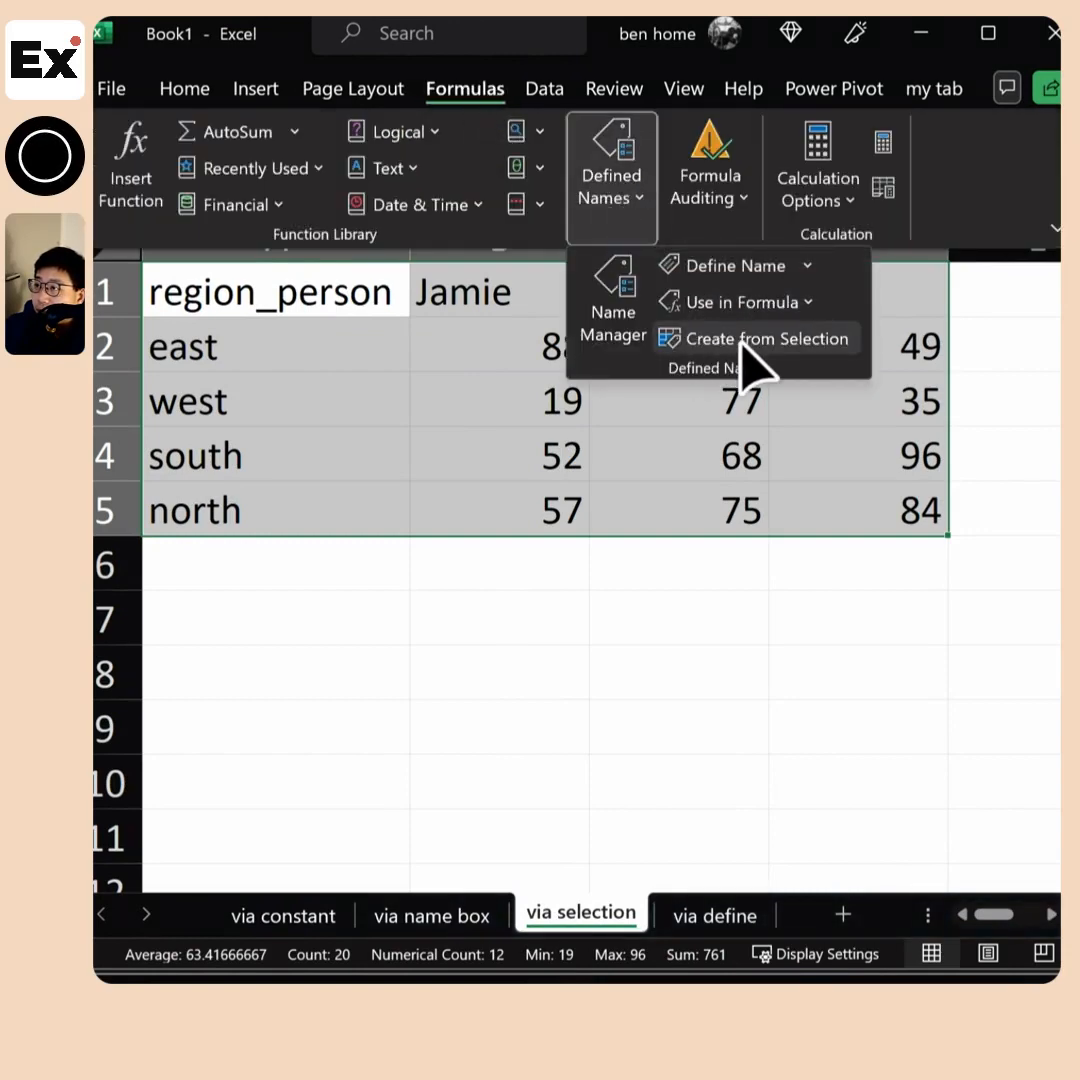
left_click(708, 340)
left_click_drag(718, 562, 617, 560)
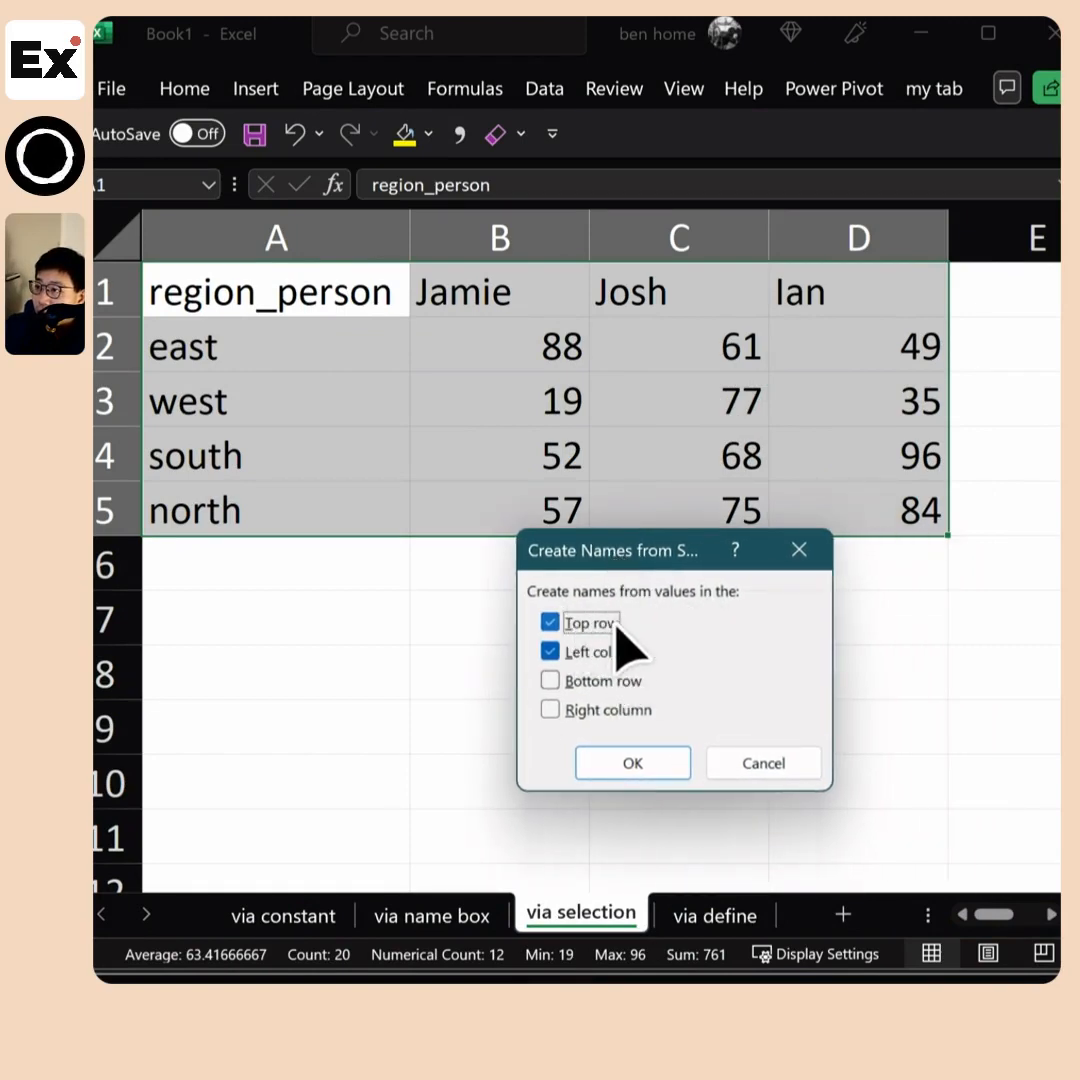
left_click_drag(613, 554, 530, 580)
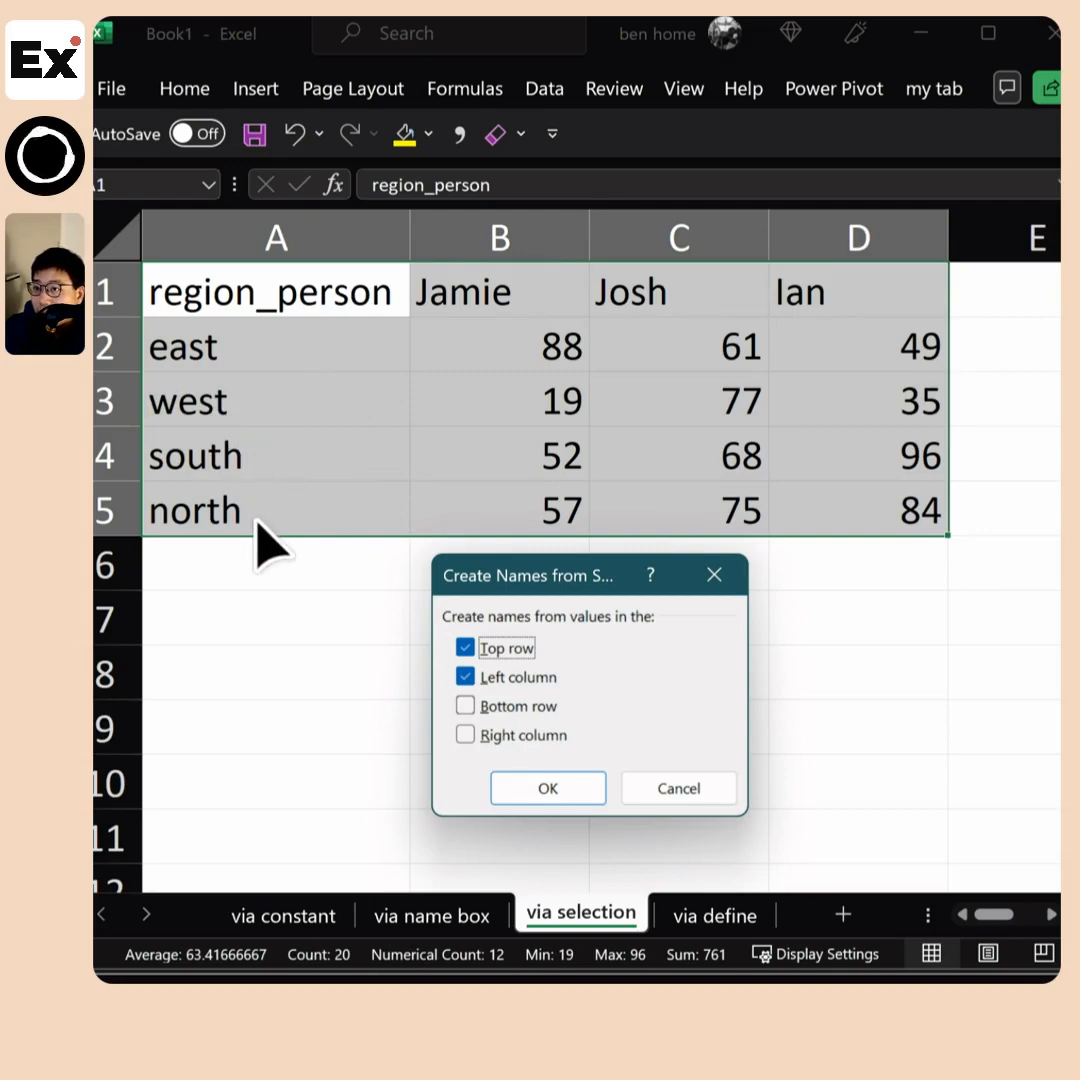
left_click(548, 790)
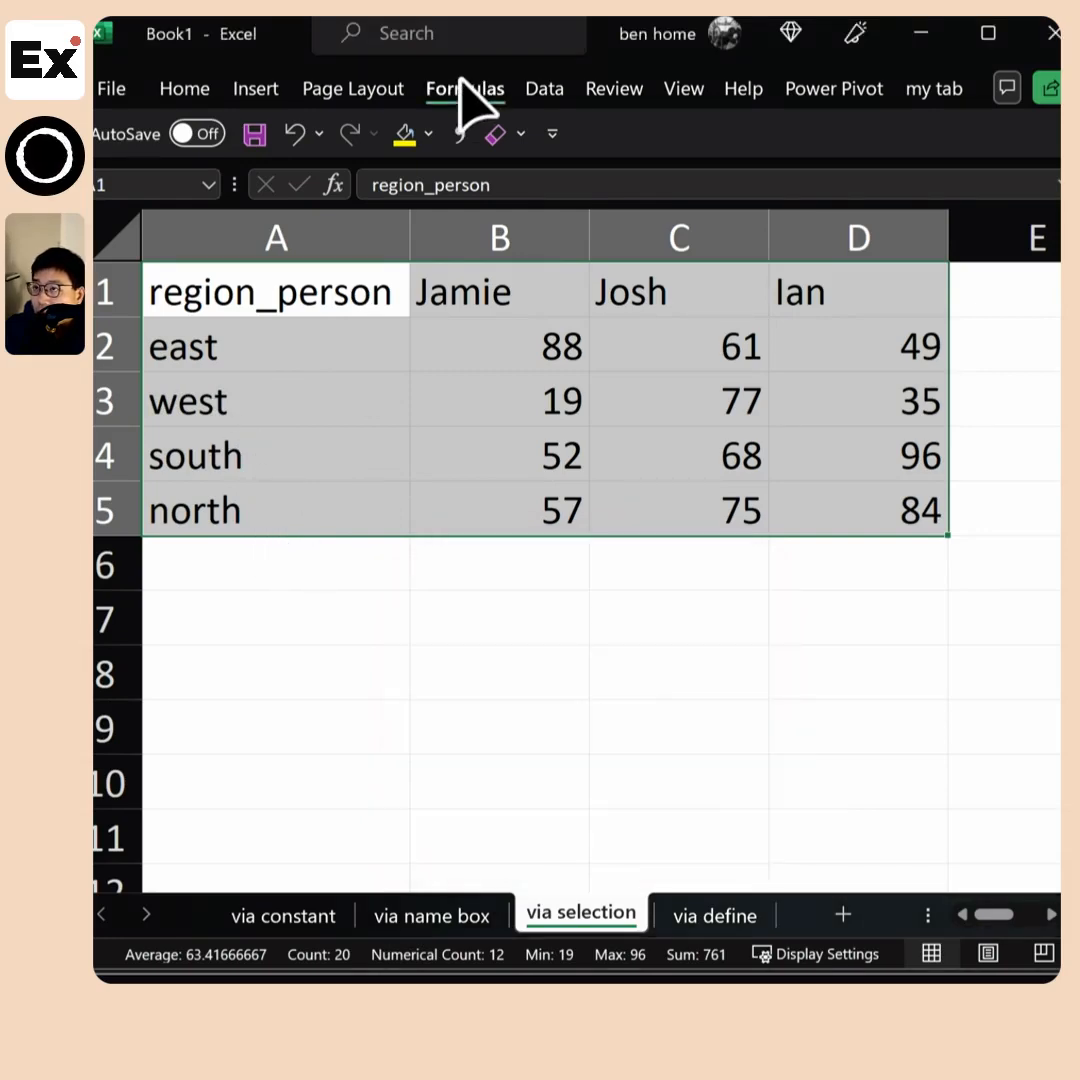
Open the Name Manager and examine the names created from A1:D5, including the scope of the one for B2:B5
left_click(465, 90)
left_click(600, 190)
left_click(635, 315)
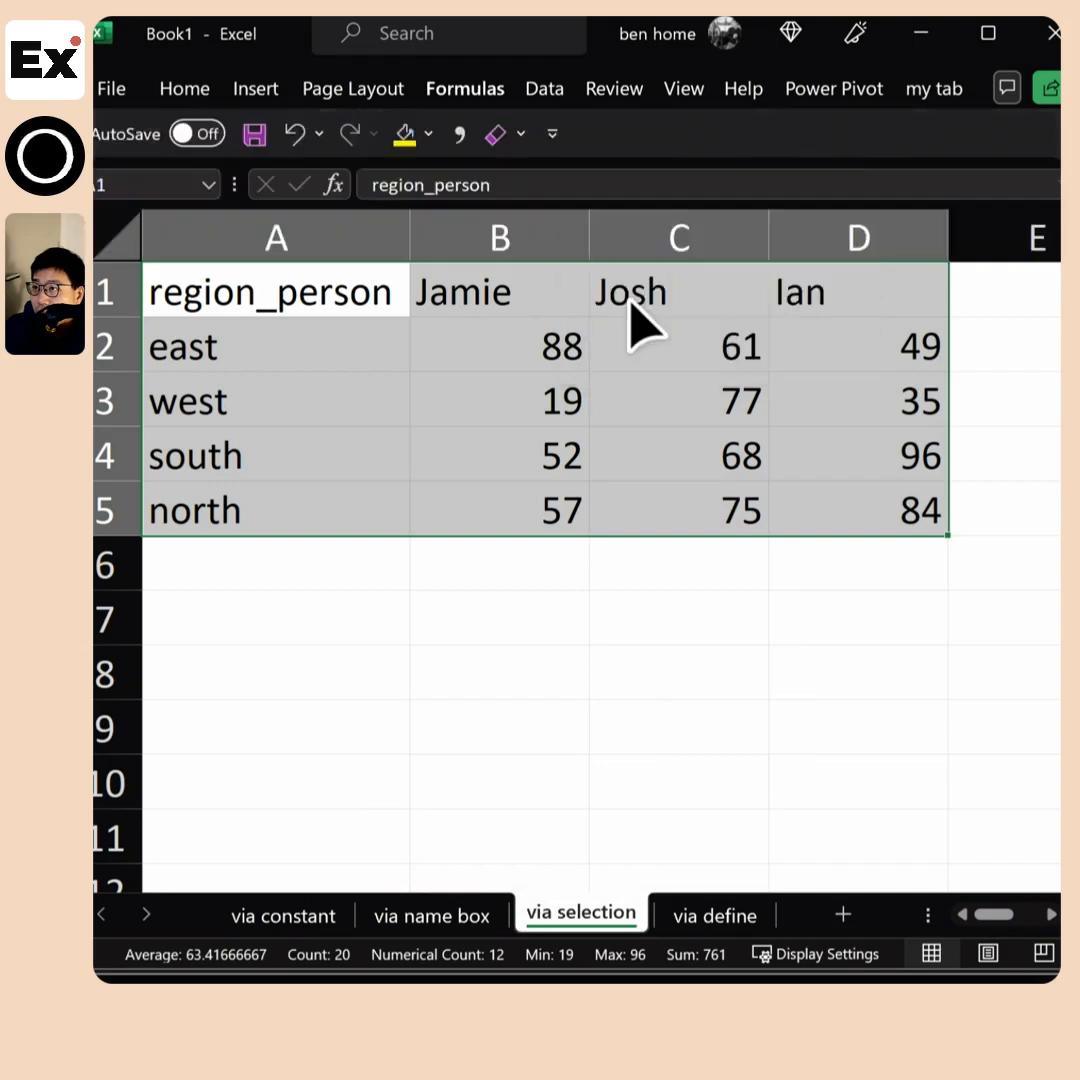
left_click_drag(562, 429, 549, 610)
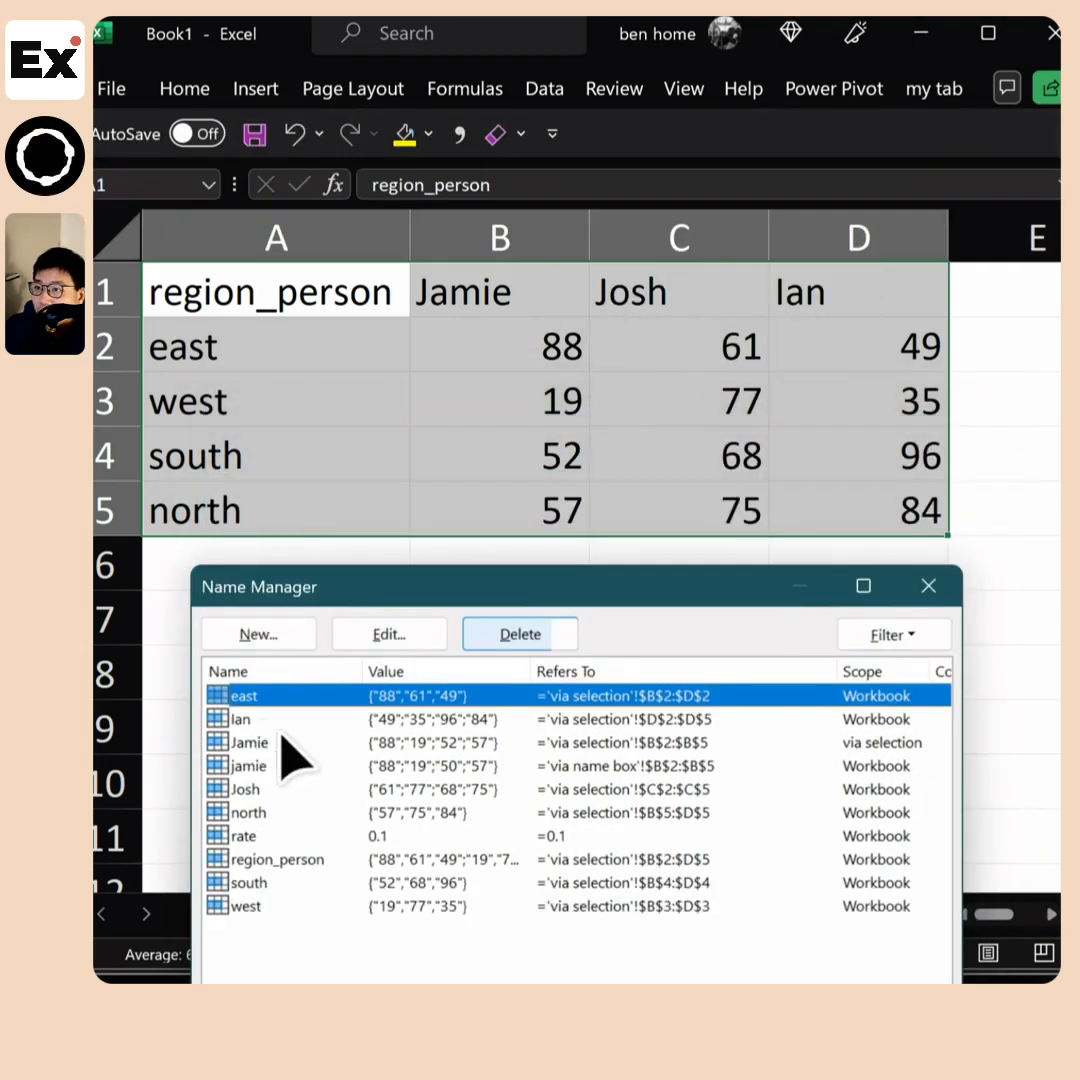
left_click(250, 720)
left_click(250, 908, "shift")
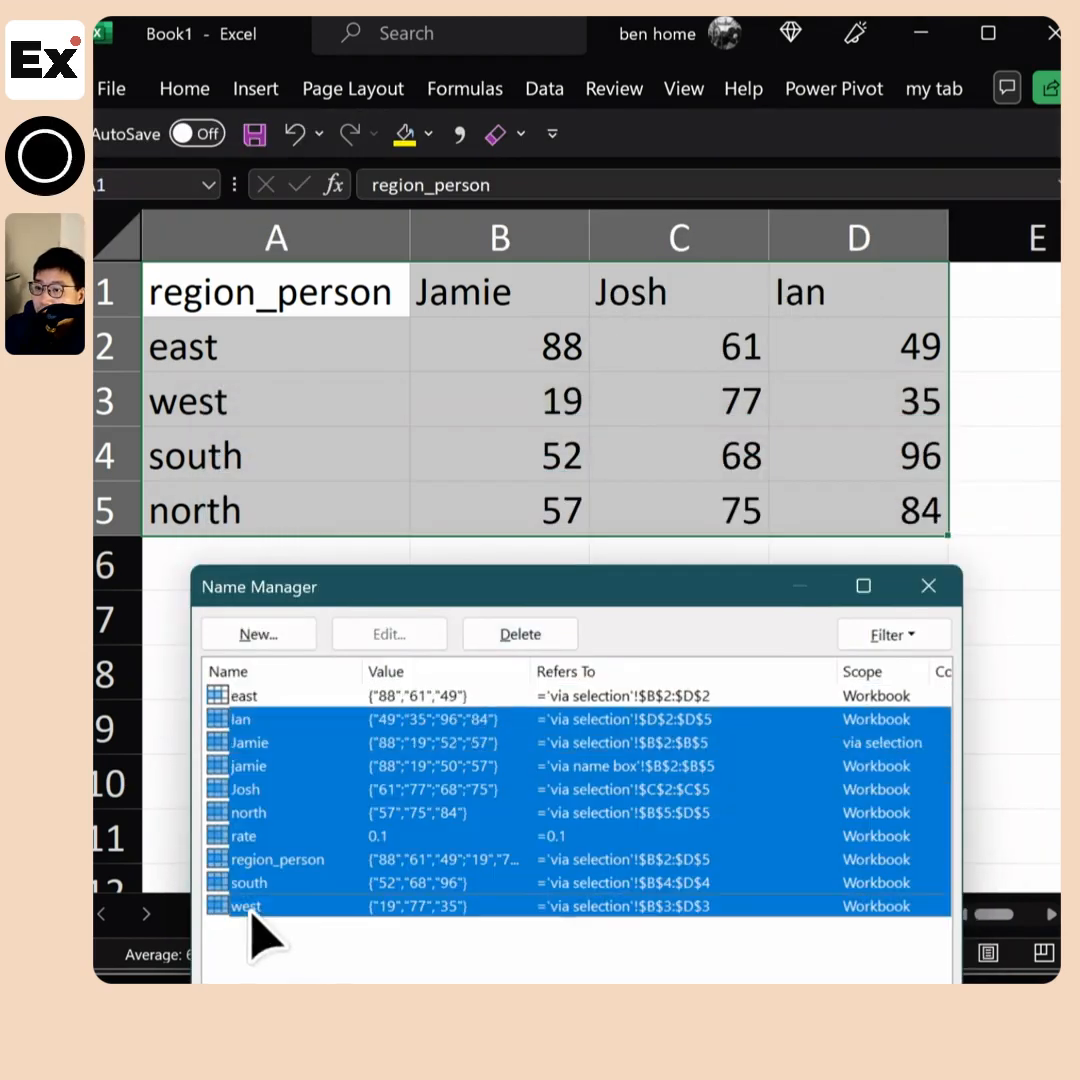
left_click(297, 745)
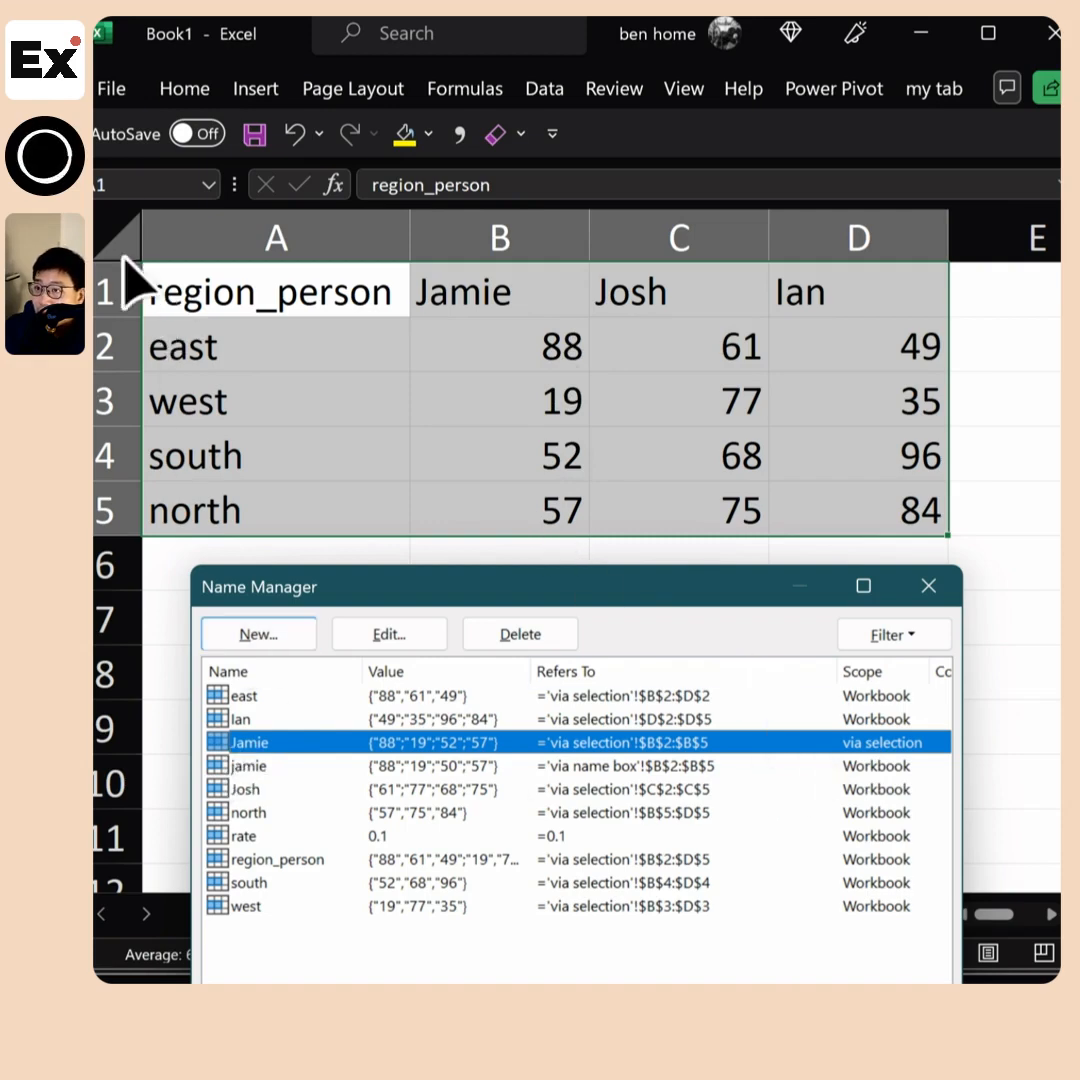
Highlight the workbook-scoped names together in the Name Manager, leaving out the rate constant and the name scoped to via selection
left_click(242, 767)
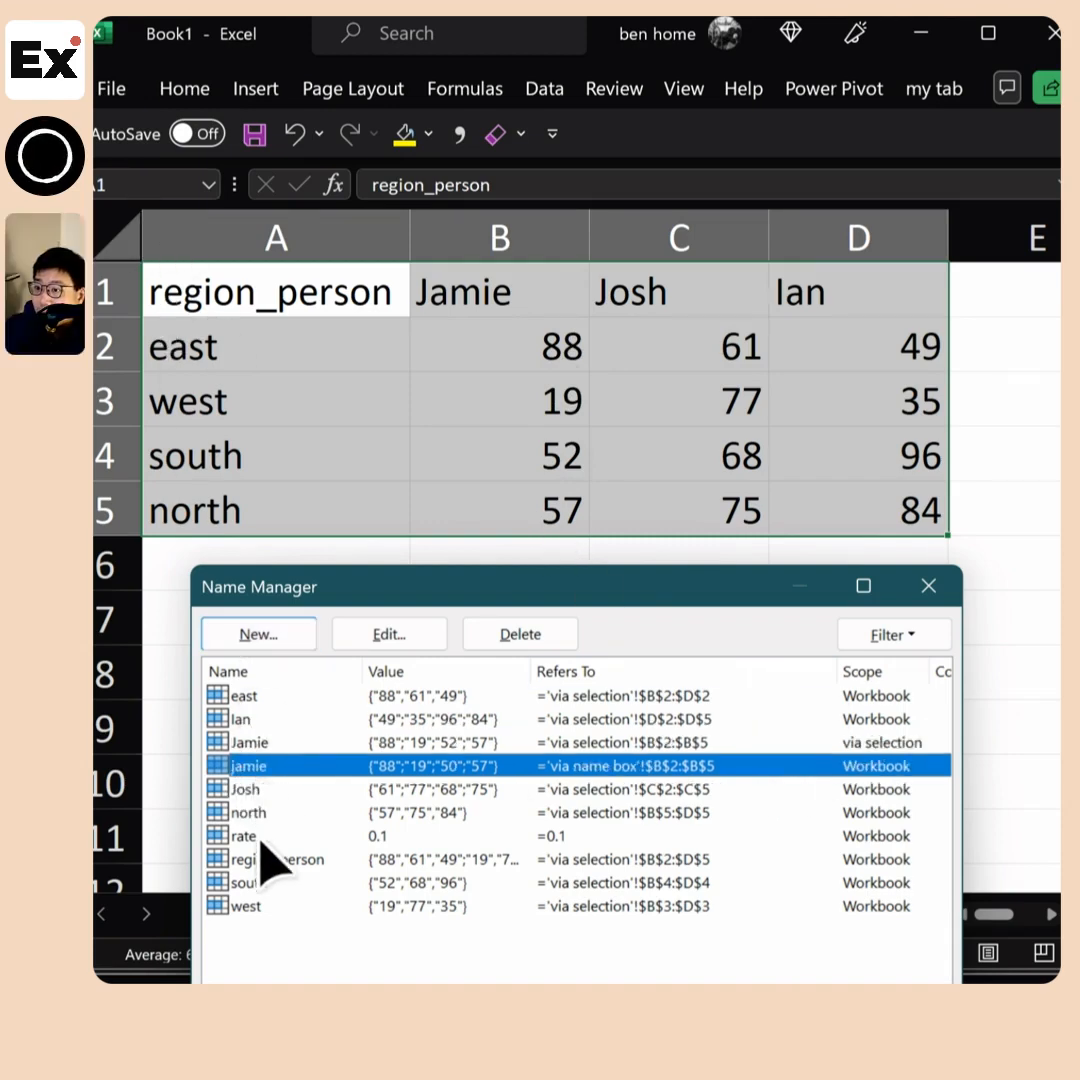
left_click(249, 905, "shift")
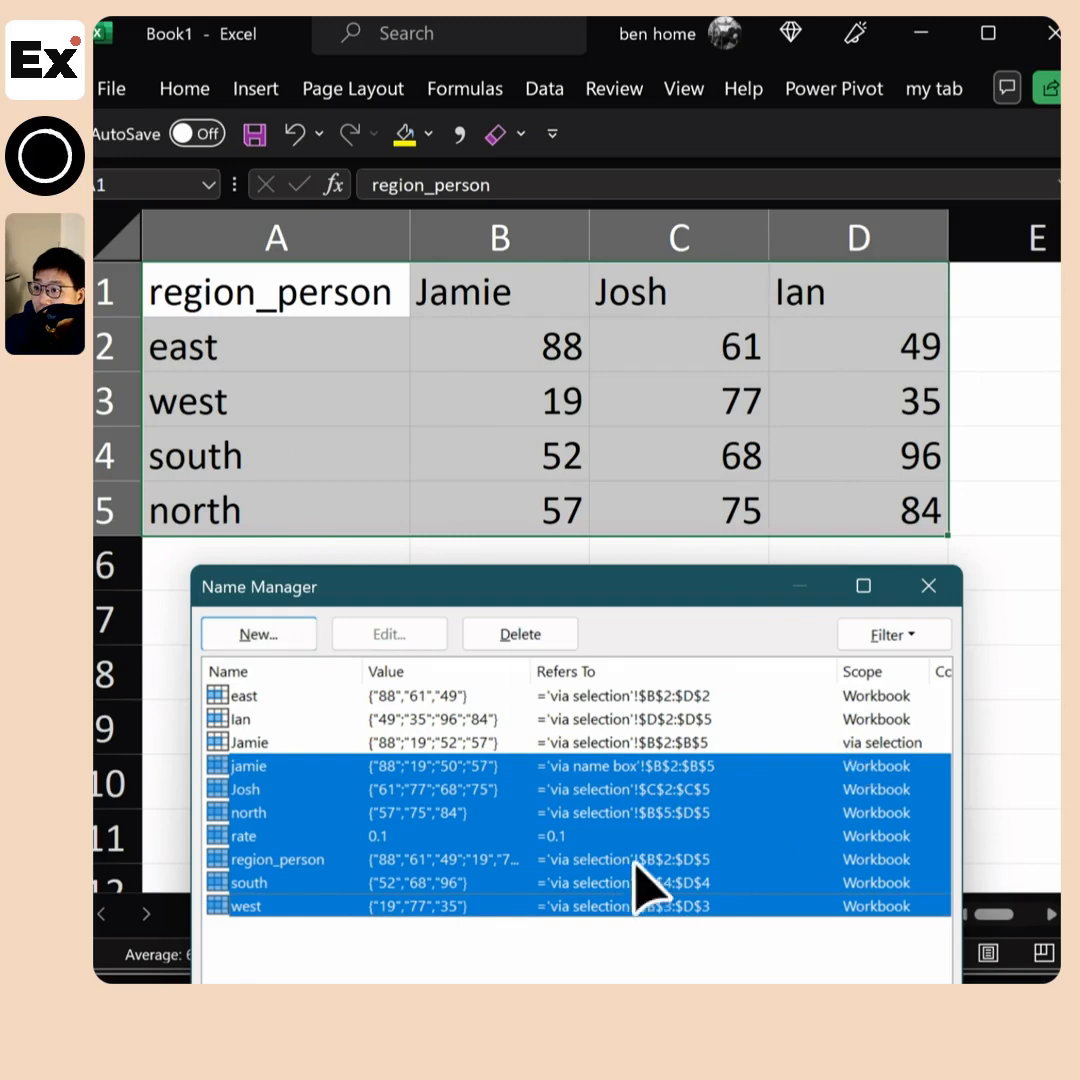
key("Delete")
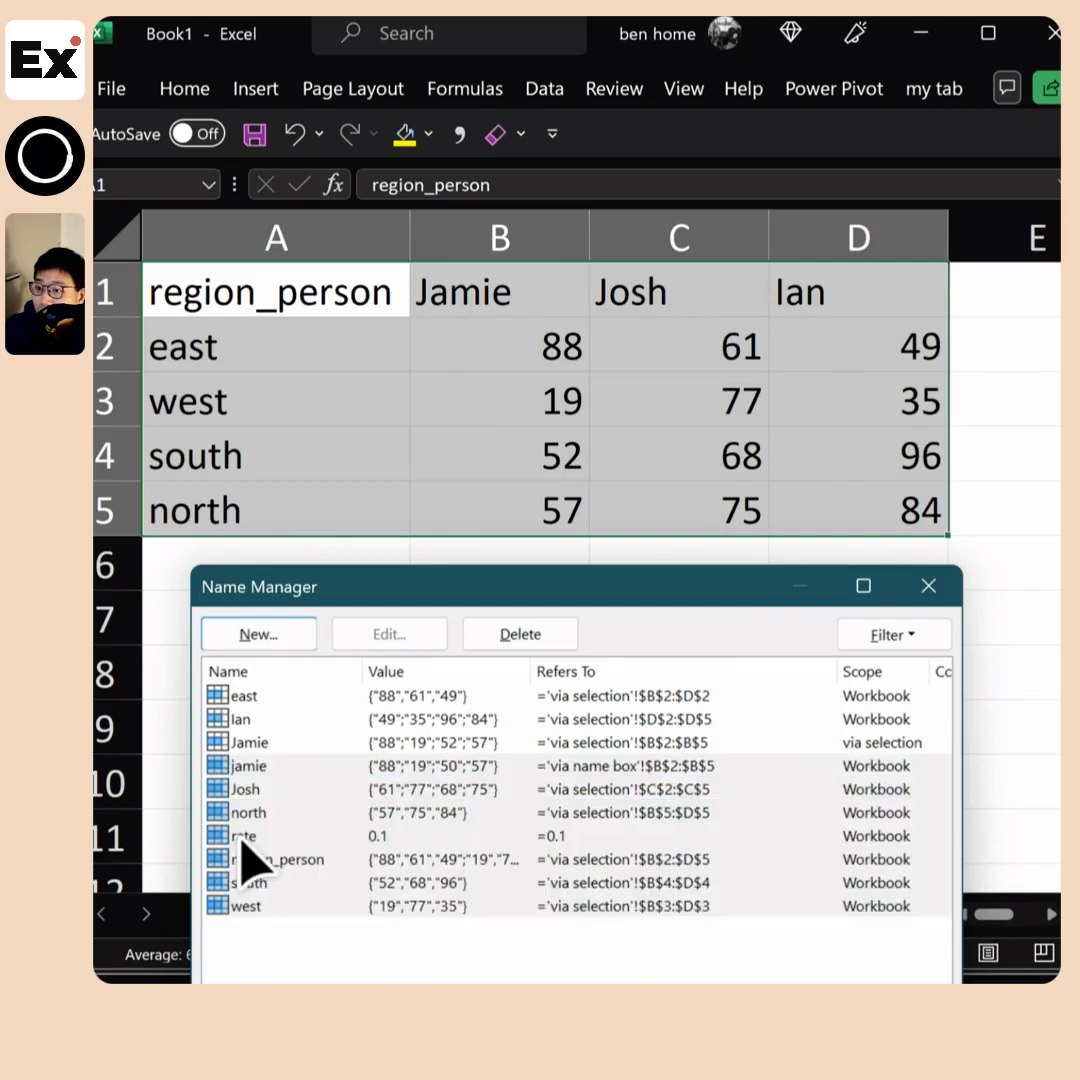
left_click(252, 765)
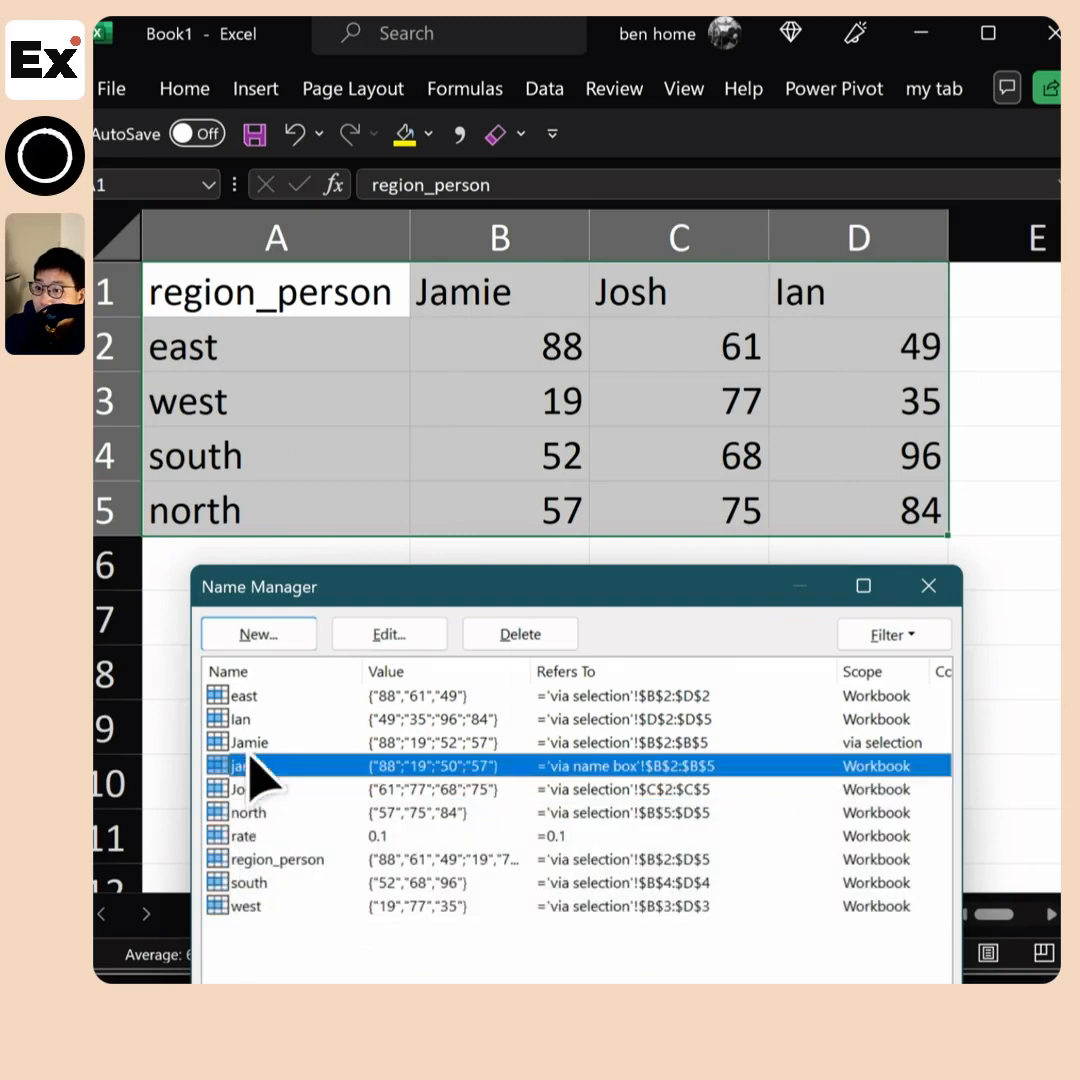
left_click(249, 905, "shift")
left_click(290, 838, "ctrl")
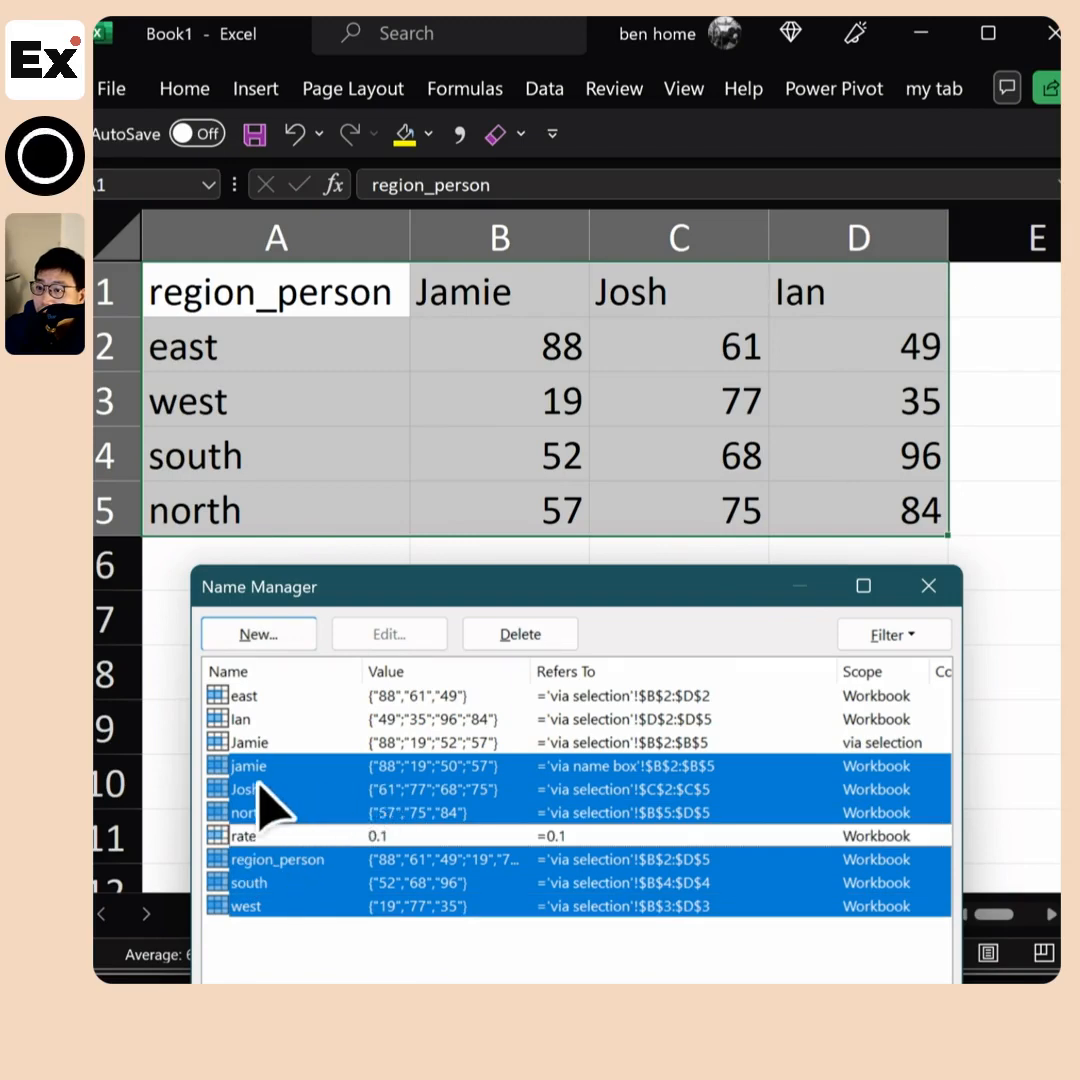
left_click(240, 719, "ctrl")
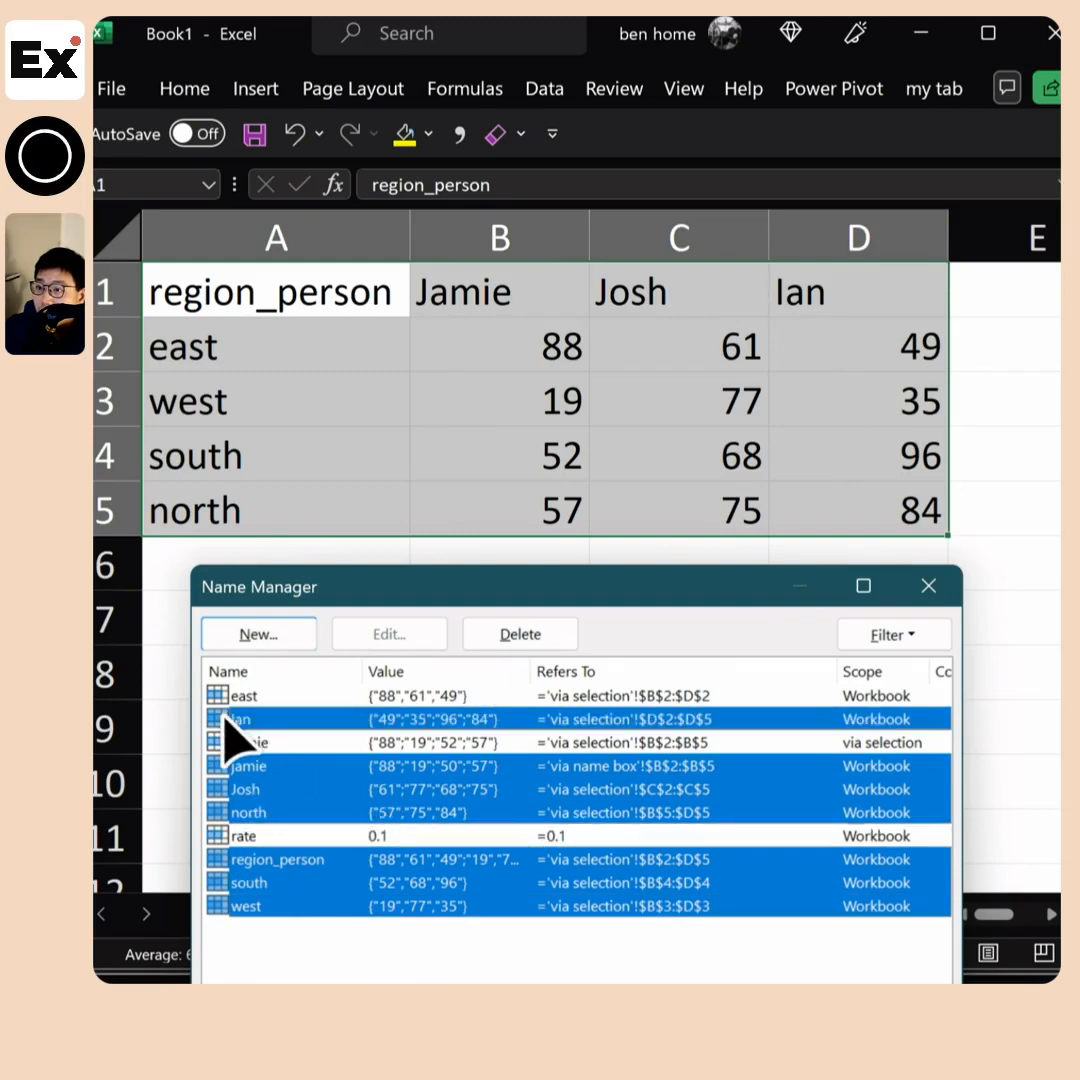
Sort the names by their references in the Name Manager, reverse the order, and examine the individual entries for the via selection sheet
left_click(745, 671)
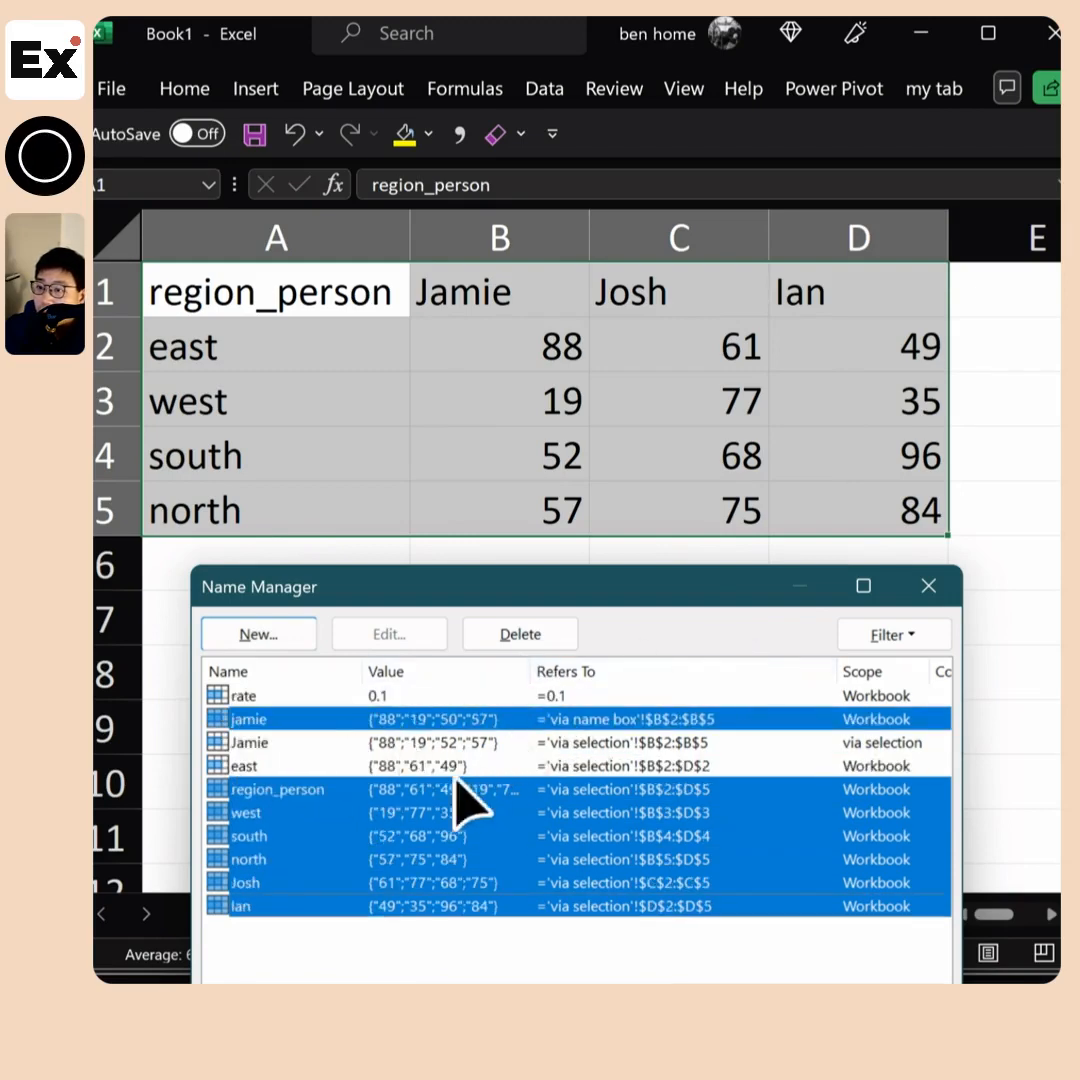
left_click(300, 742)
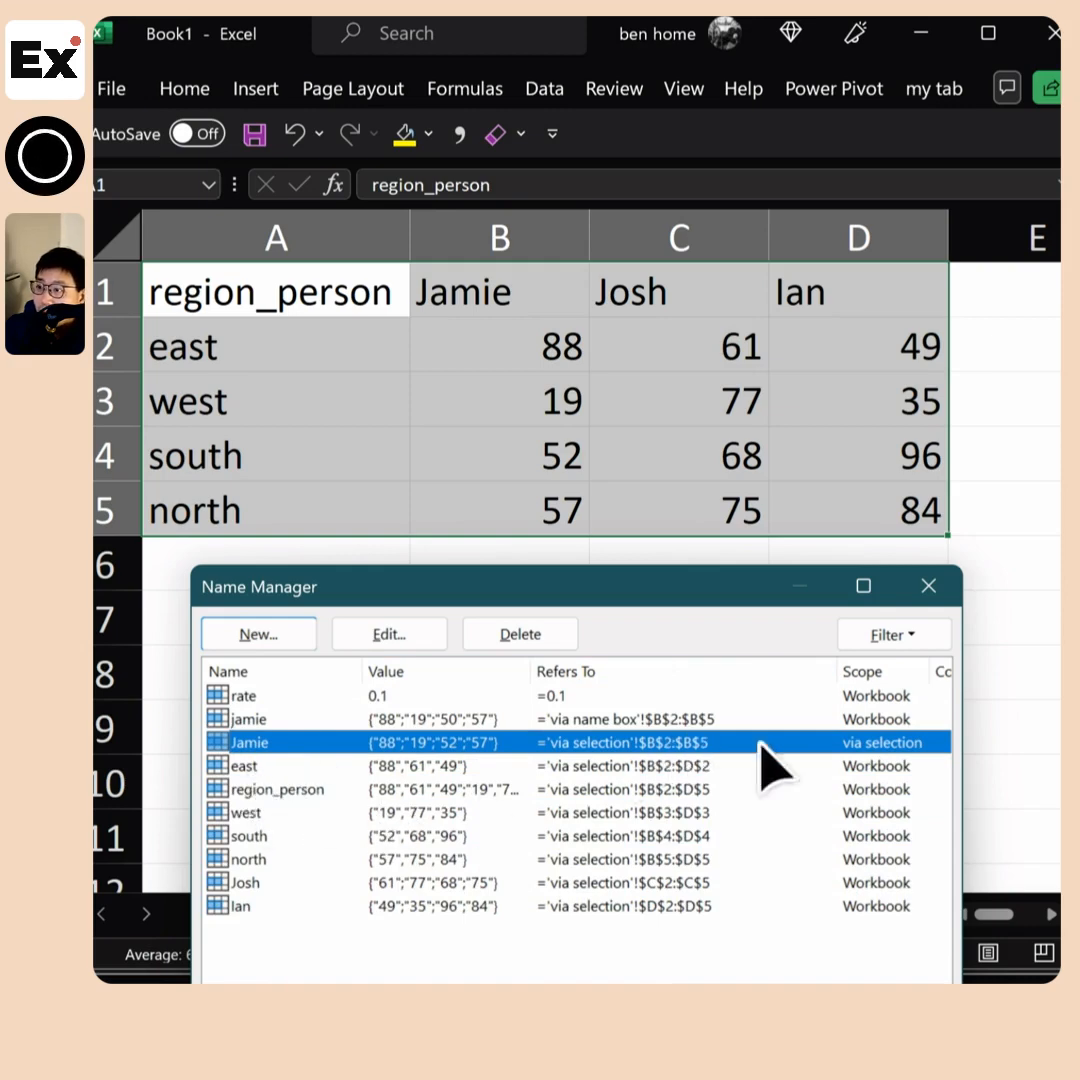
left_click(745, 671)
left_click(263, 697)
left_click(260, 719)
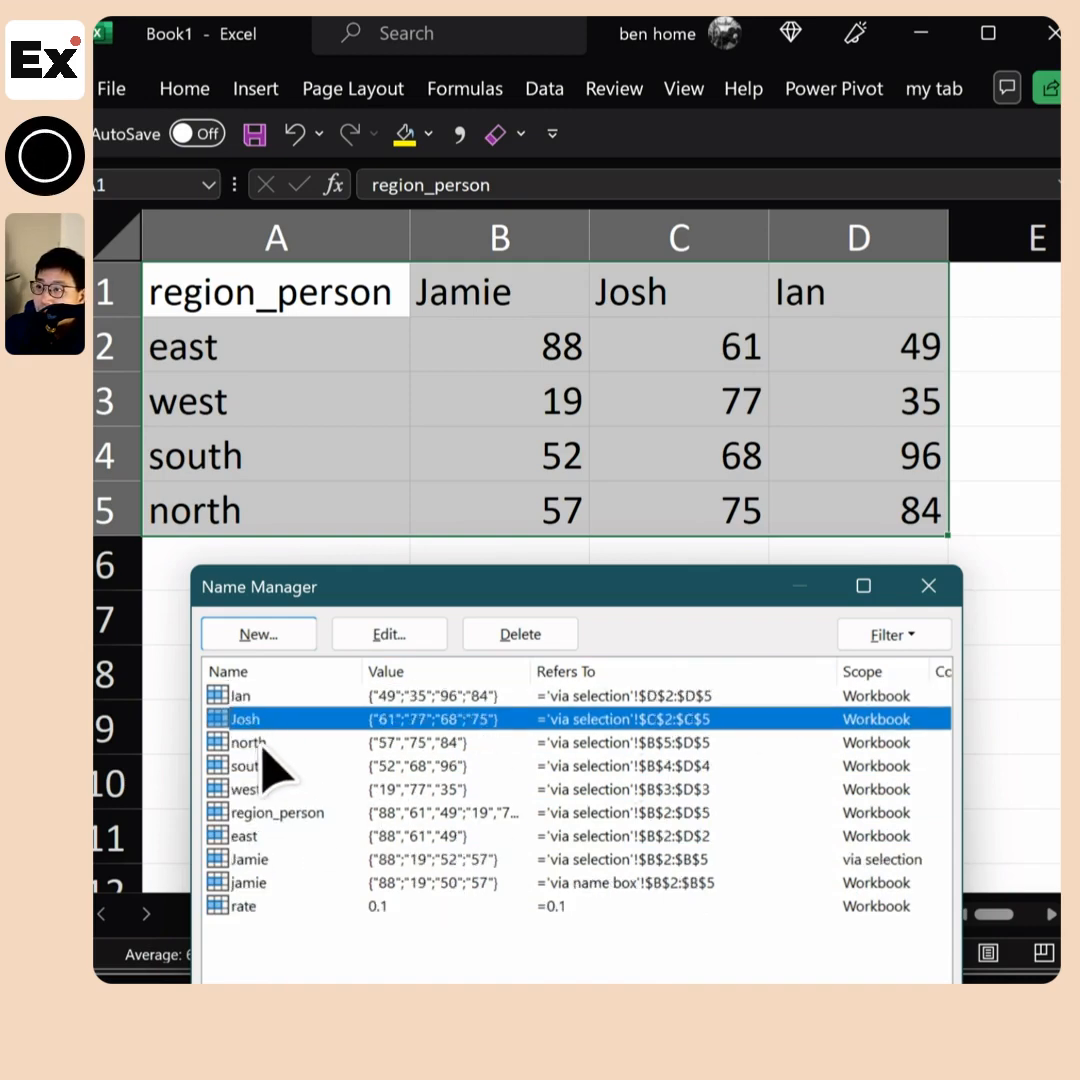
left_click(258, 765)
left_click(262, 789)
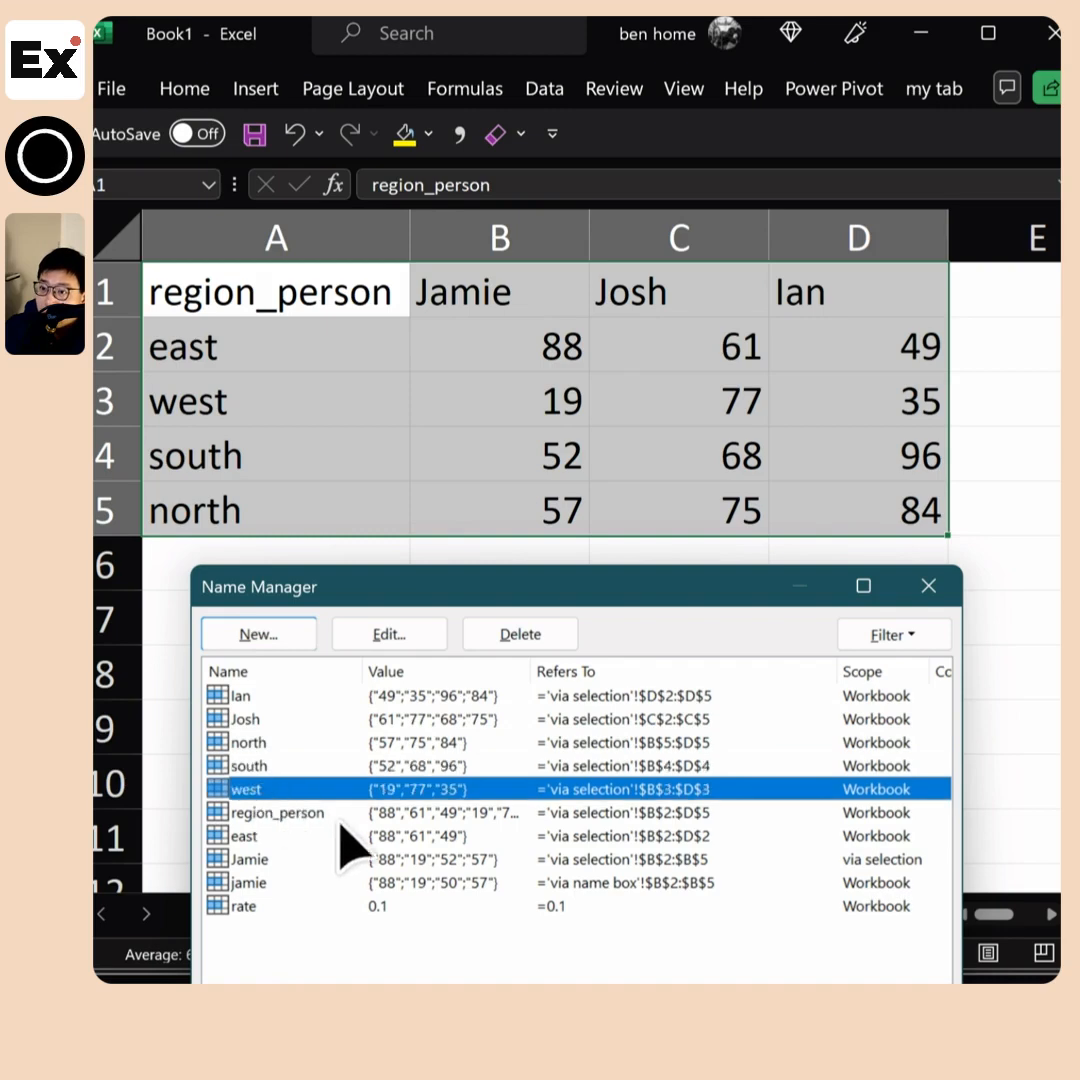
left_click(265, 814)
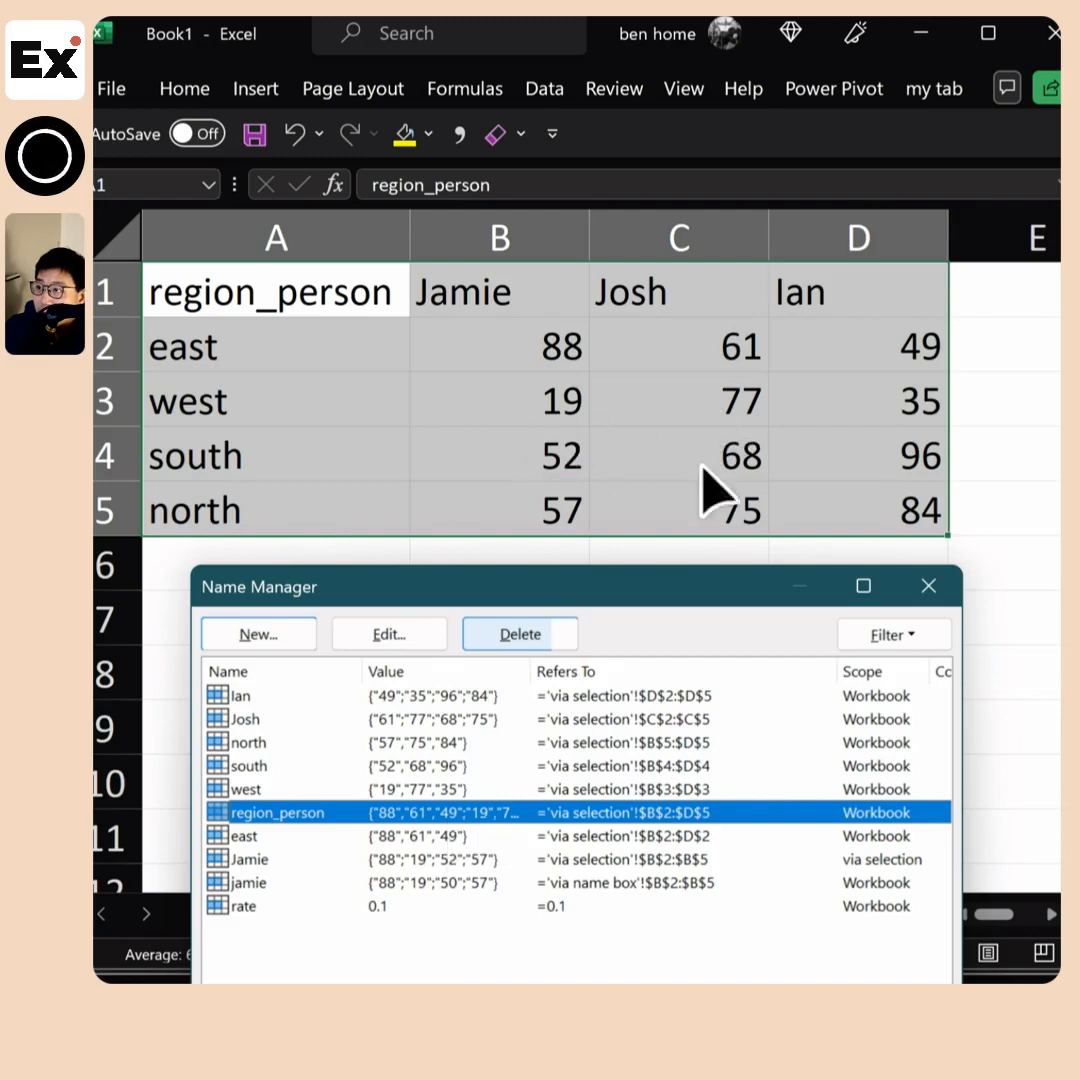
Widen the Value column to examine the full contents of region_person, narrow the columns again, and close the Name Manager
left_click_drag(535, 670, 797, 672)
left_click(290, 836)
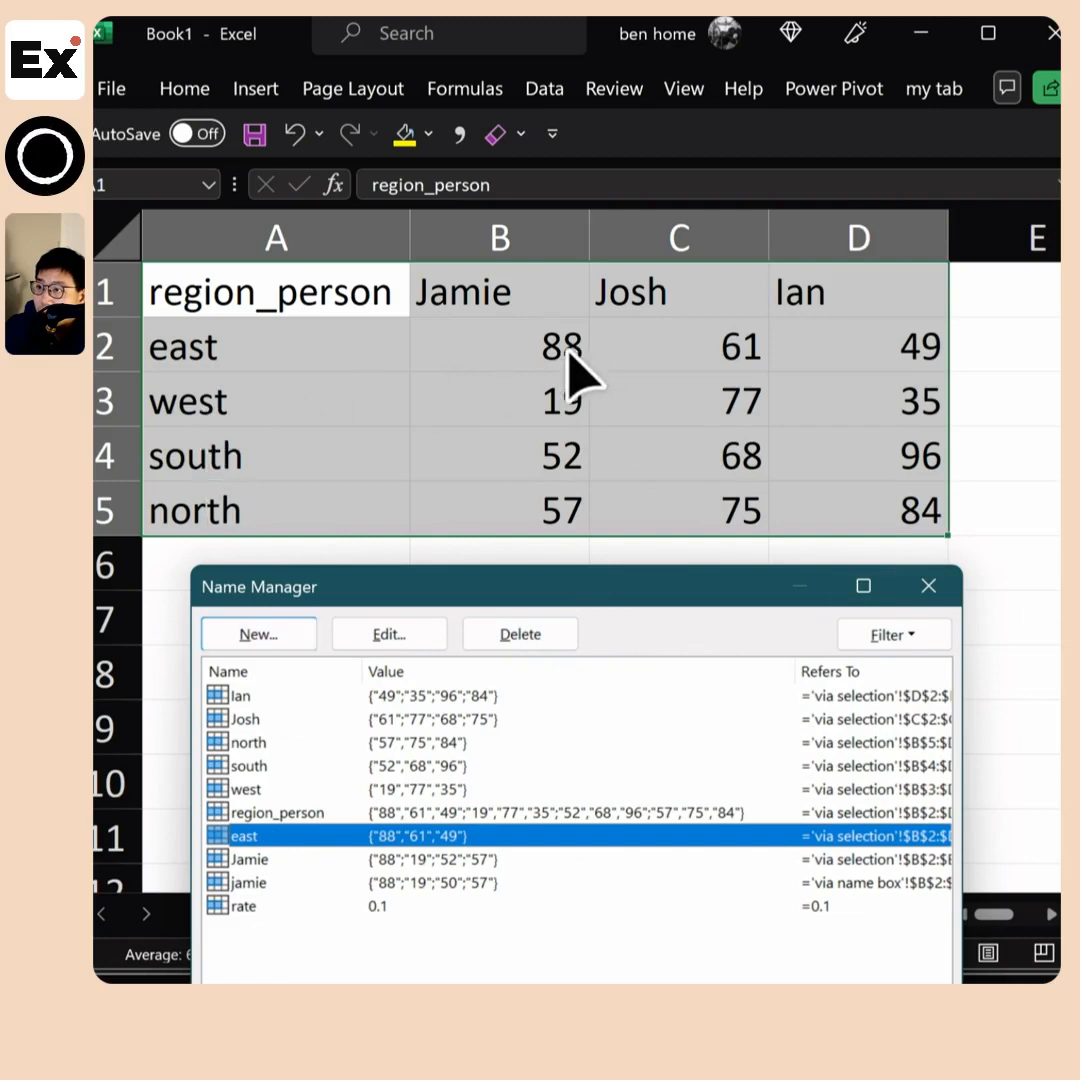
left_click_drag(797, 670, 573, 670)
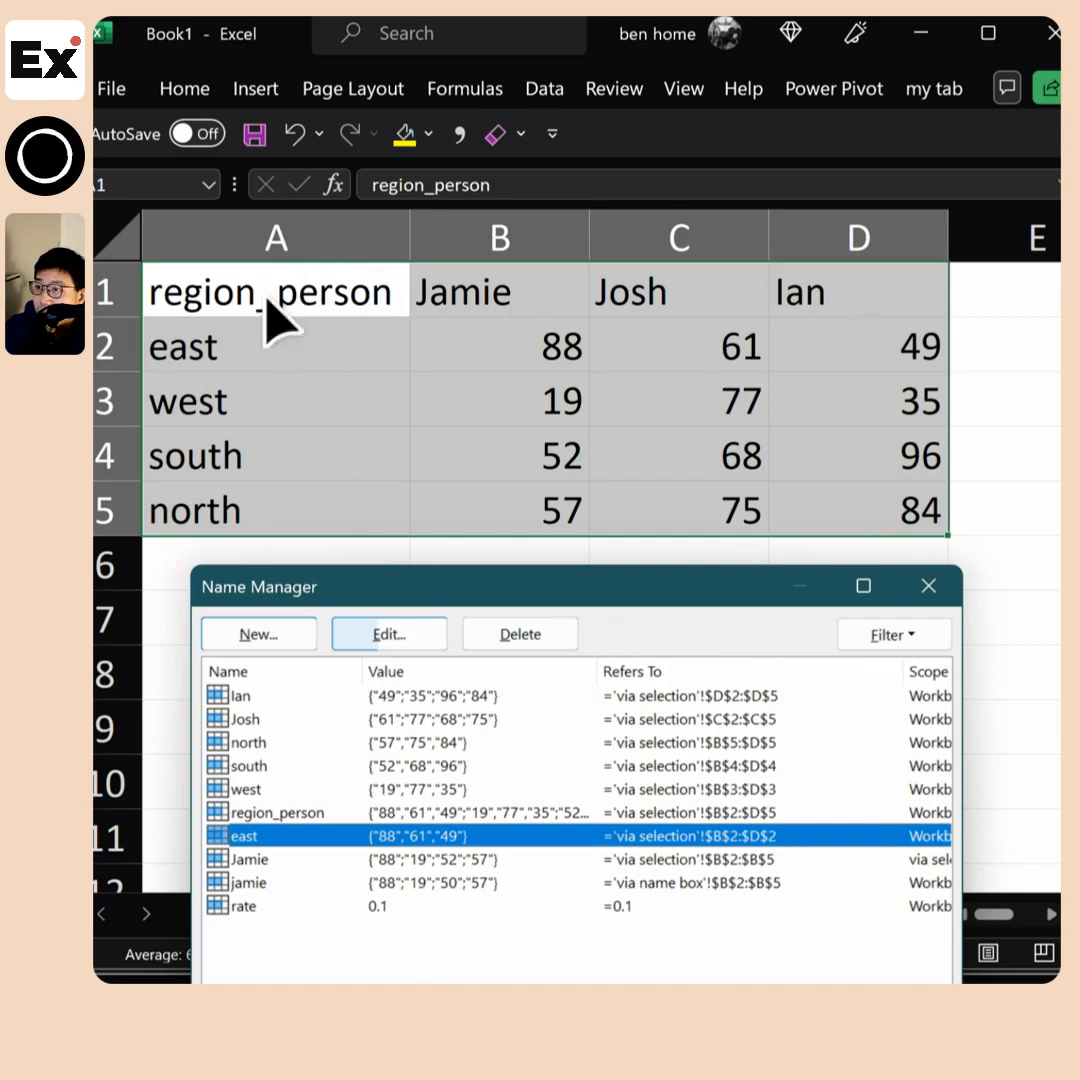
left_click_drag(362, 672, 342, 677)
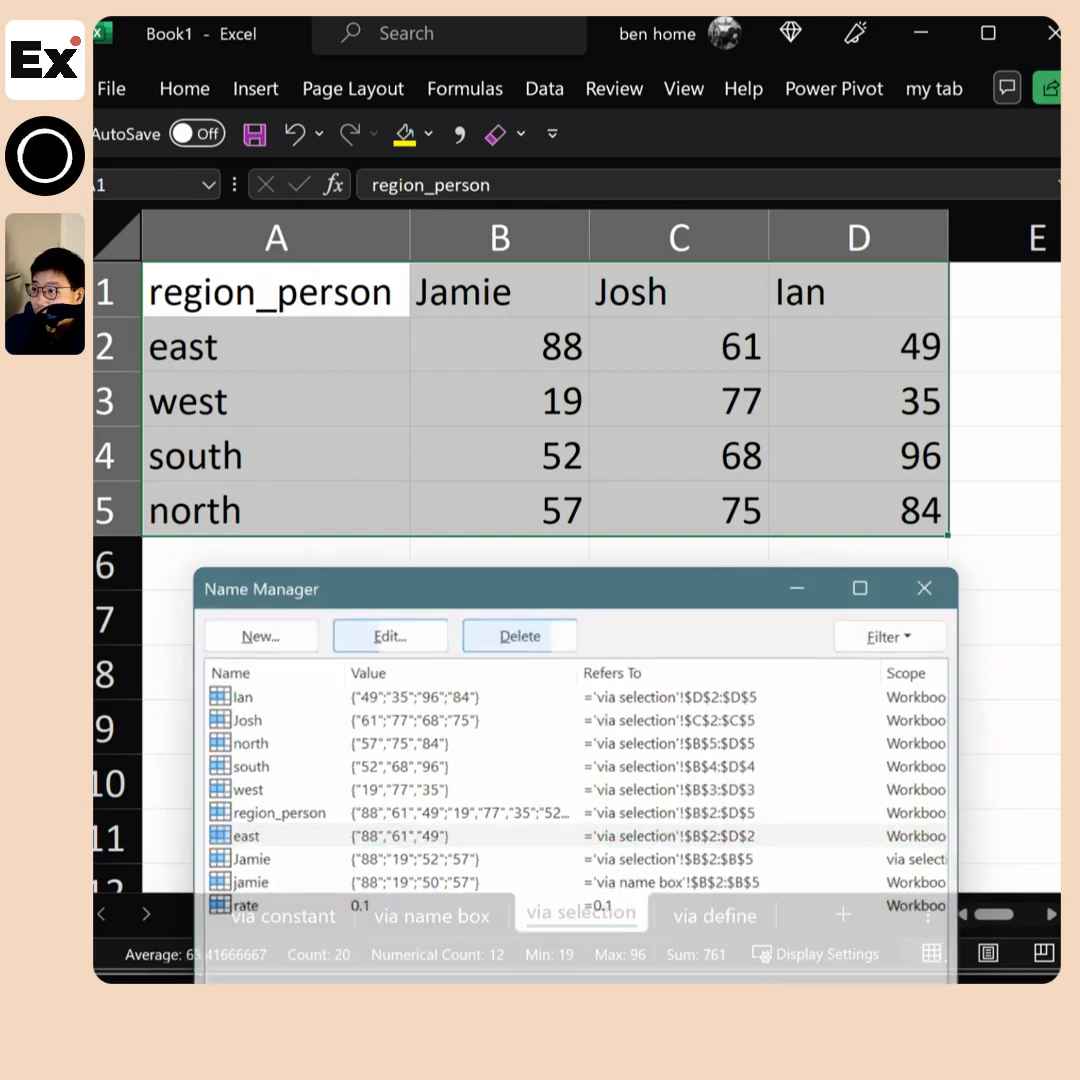
key("Escape")
Enter =SUM(region_person) in cell A7 to total the whole named range
left_click(296, 632)
type("-")
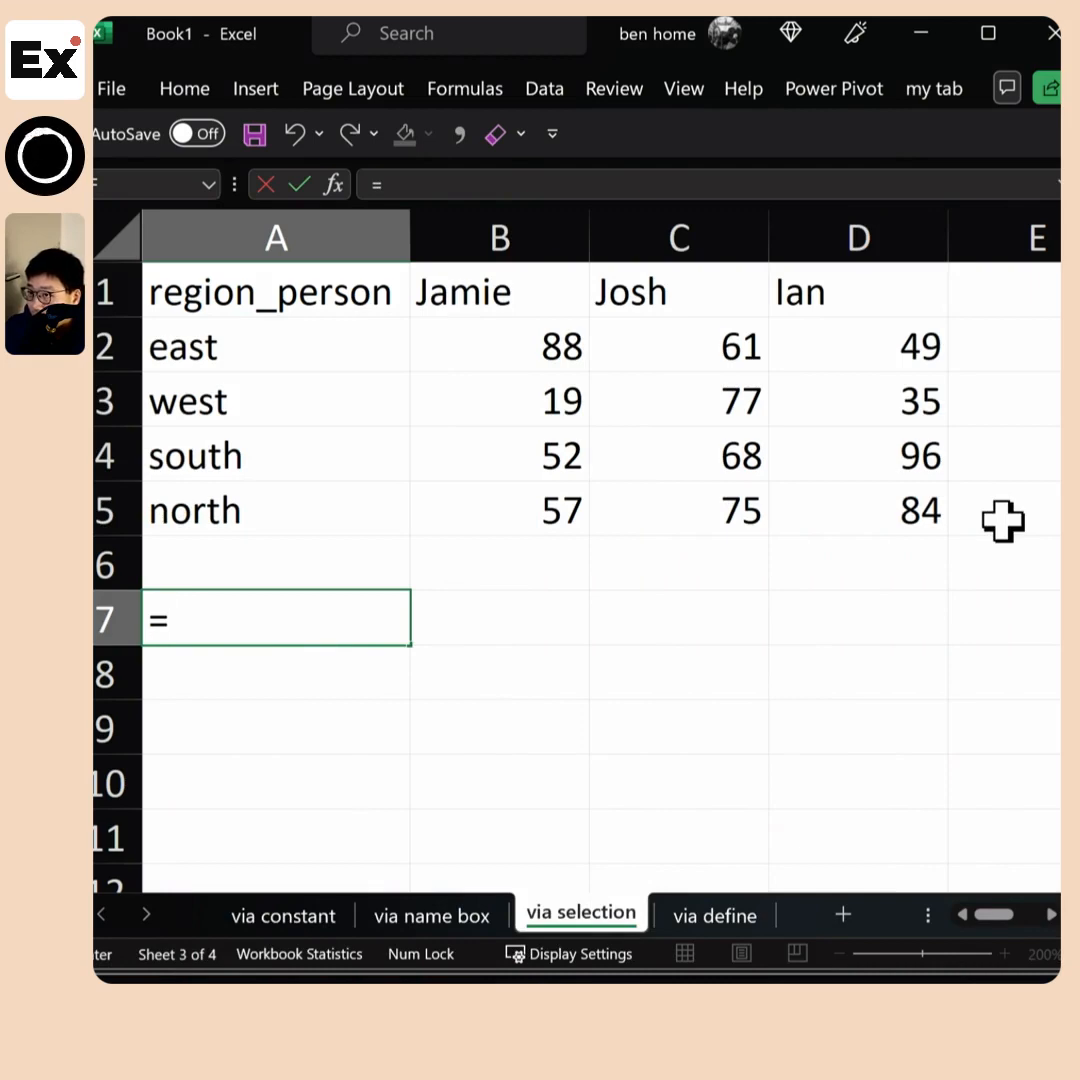
type("sum")
key("Tab")
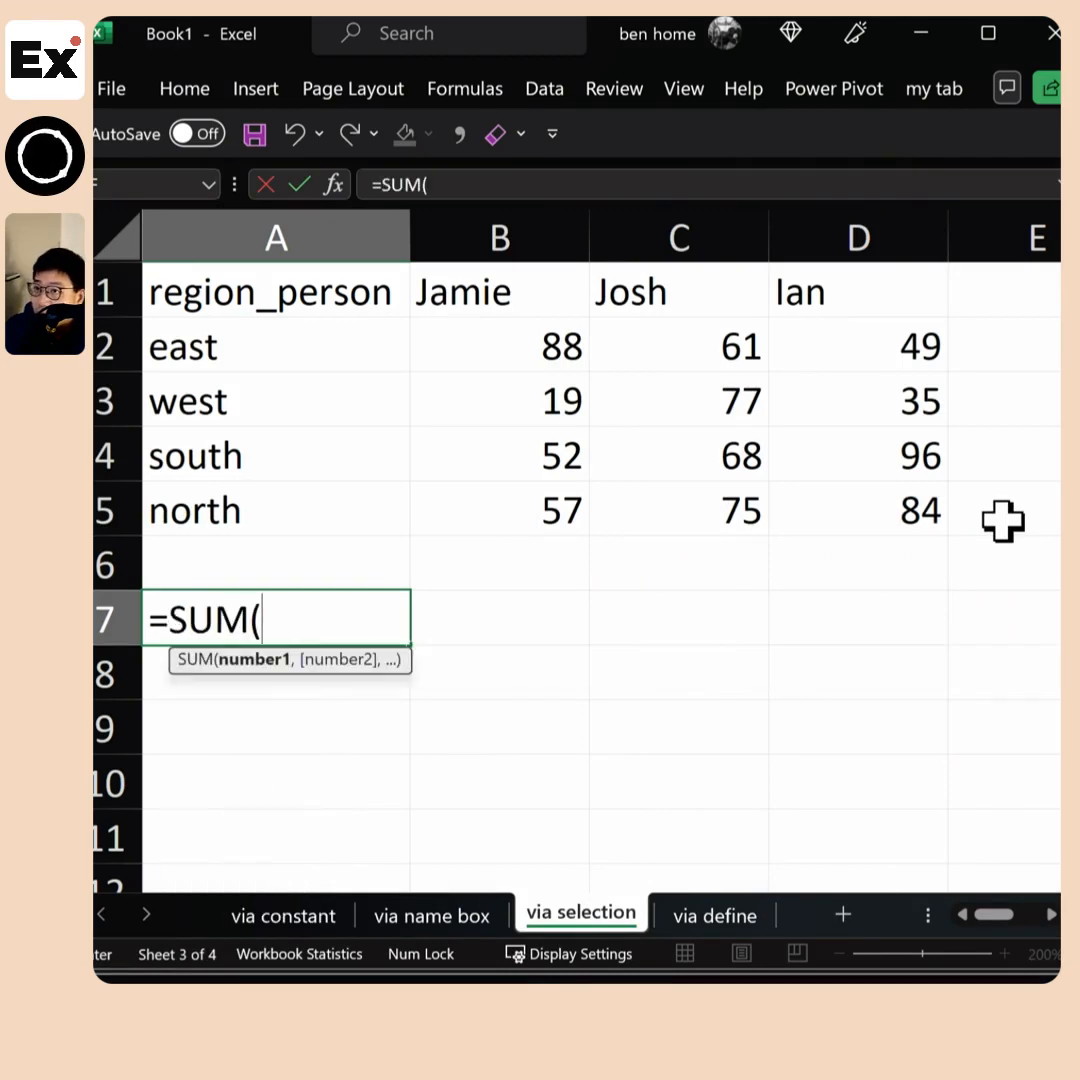
type("re")
key("Down")
key("Down")
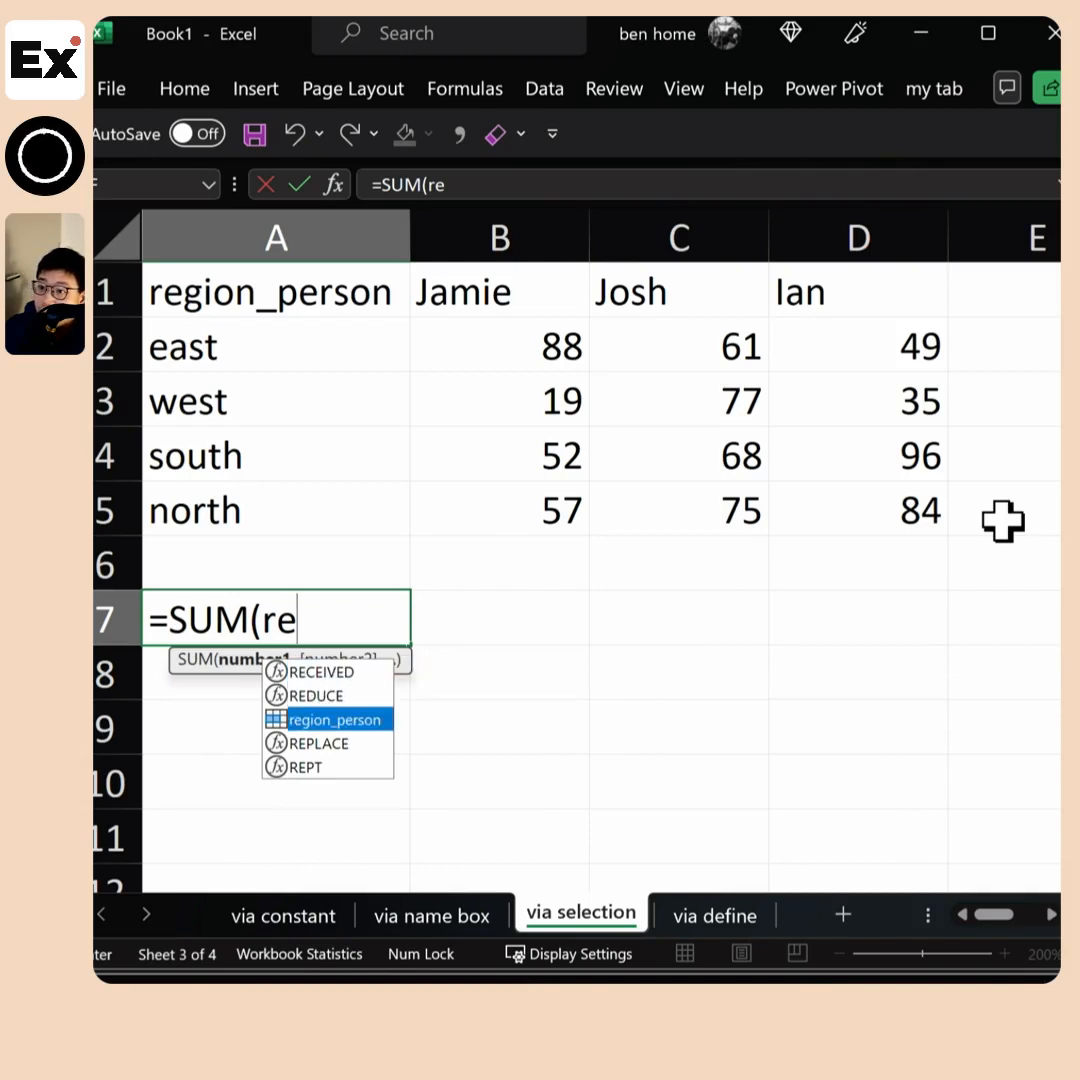
key("Tab")
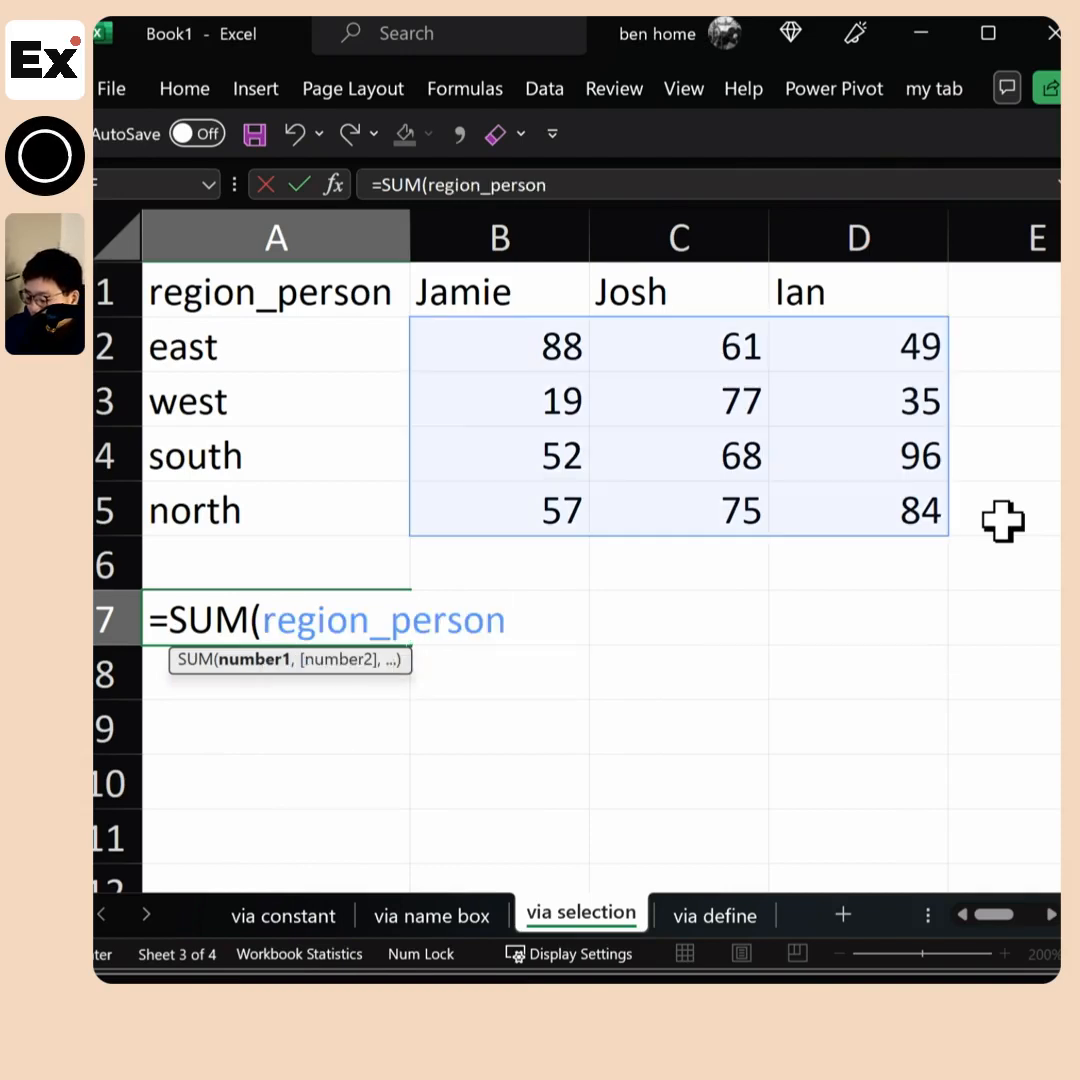
type(")")
key("Return")
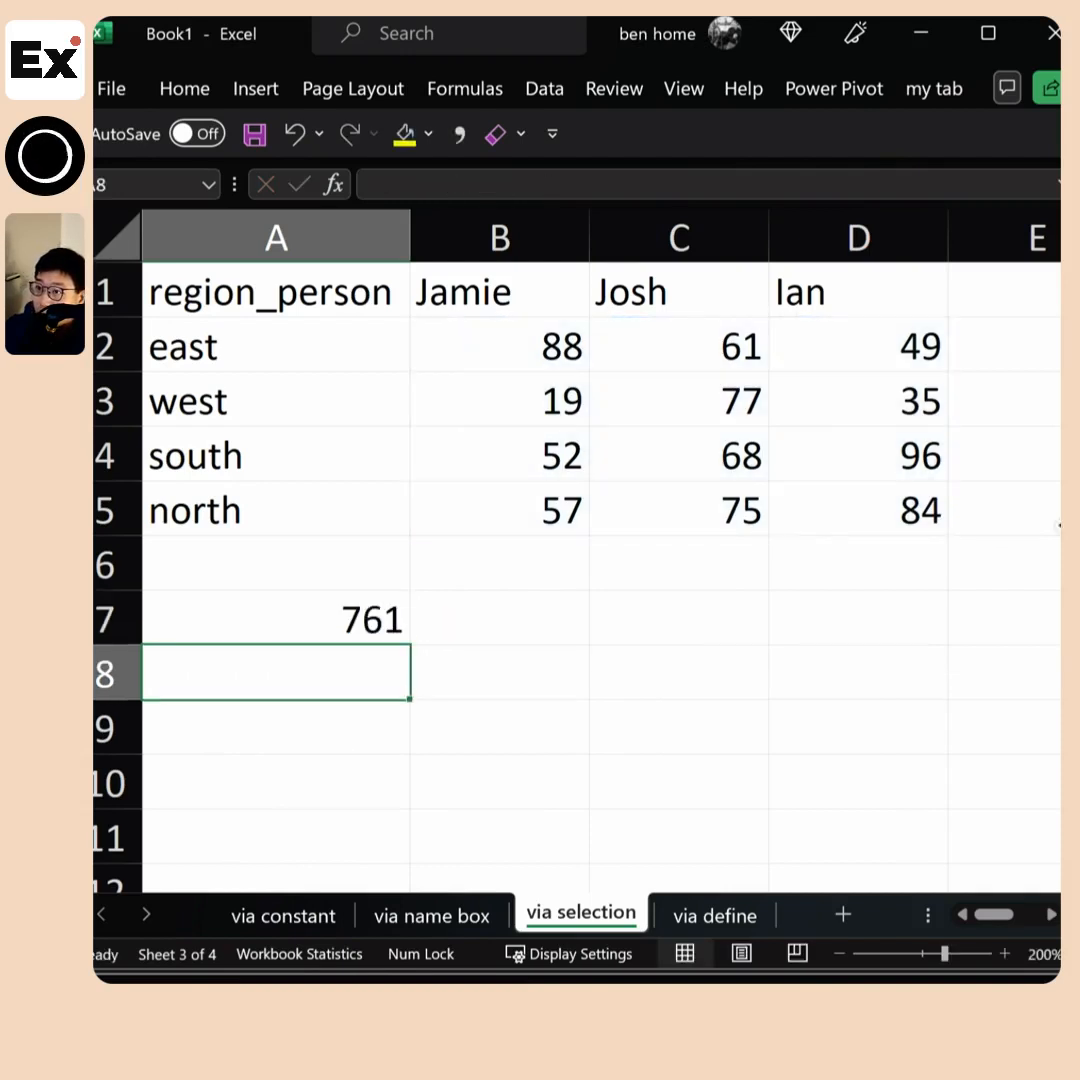
Check the total in A7 against the sum of the selected range B2:D5
left_click(365, 622)
left_click_drag(538, 523, 901, 350)
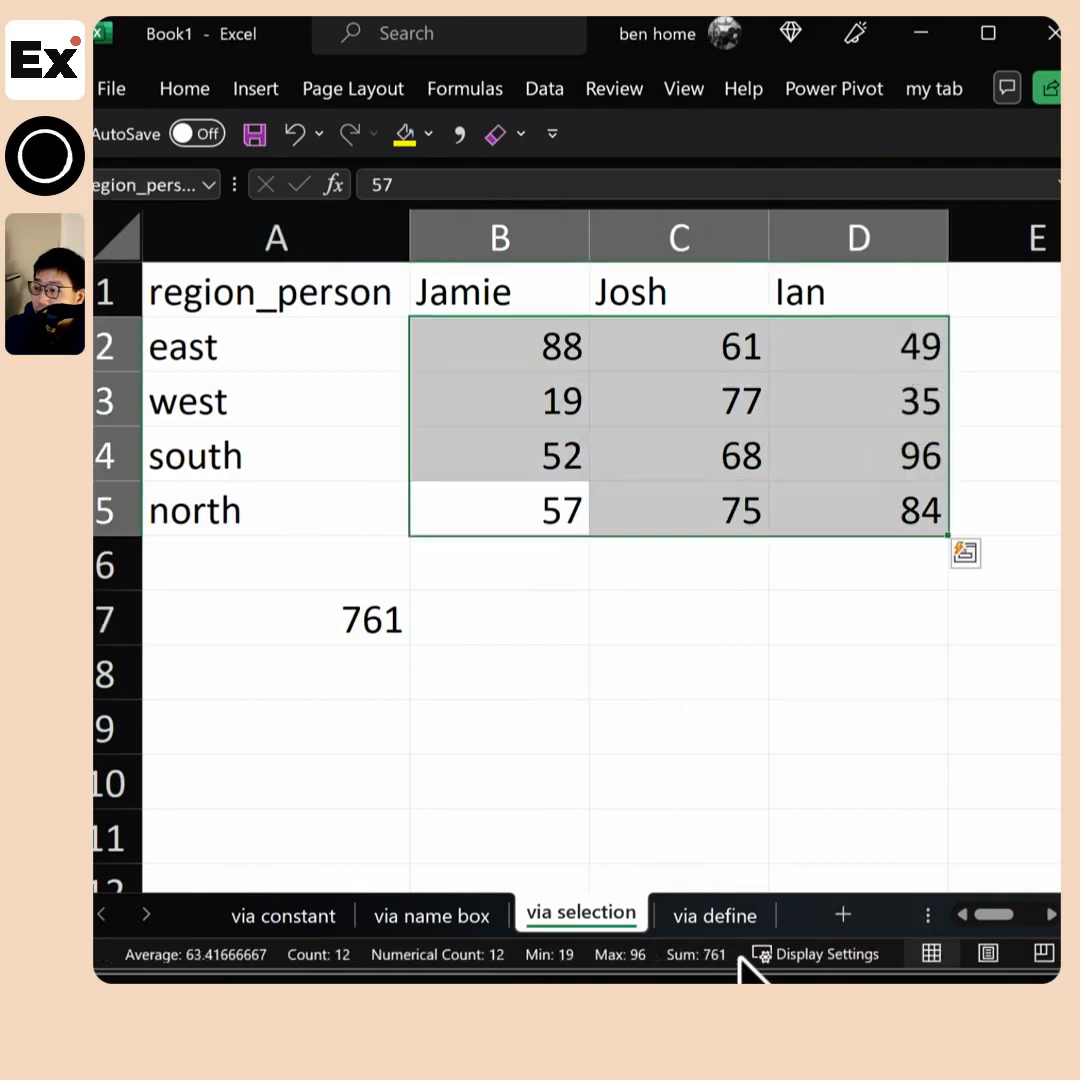
left_click(390, 630)
Enter a SUM formula in cell A8 that totals the named range covering C2:C5
left_click(335, 677)
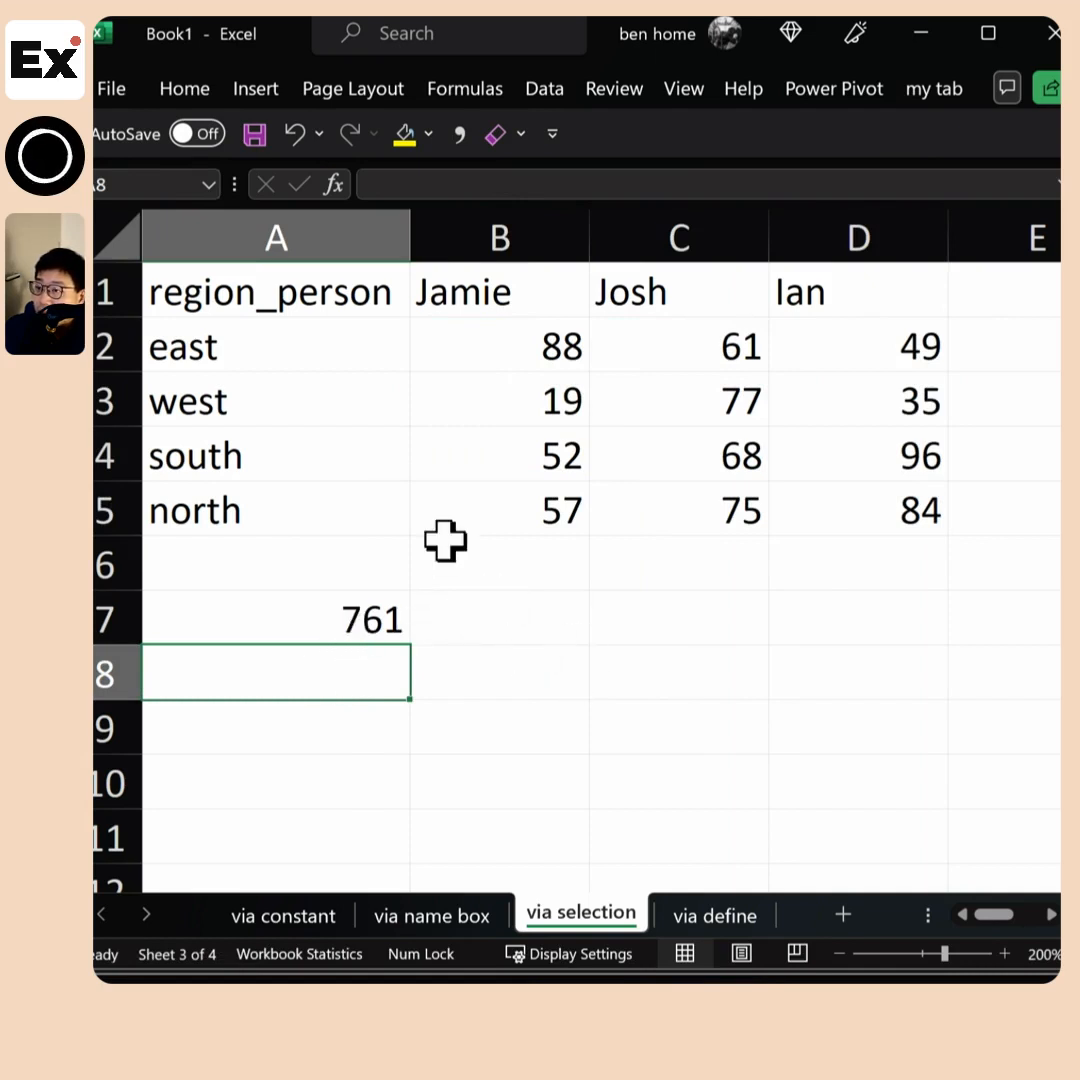
type("=")
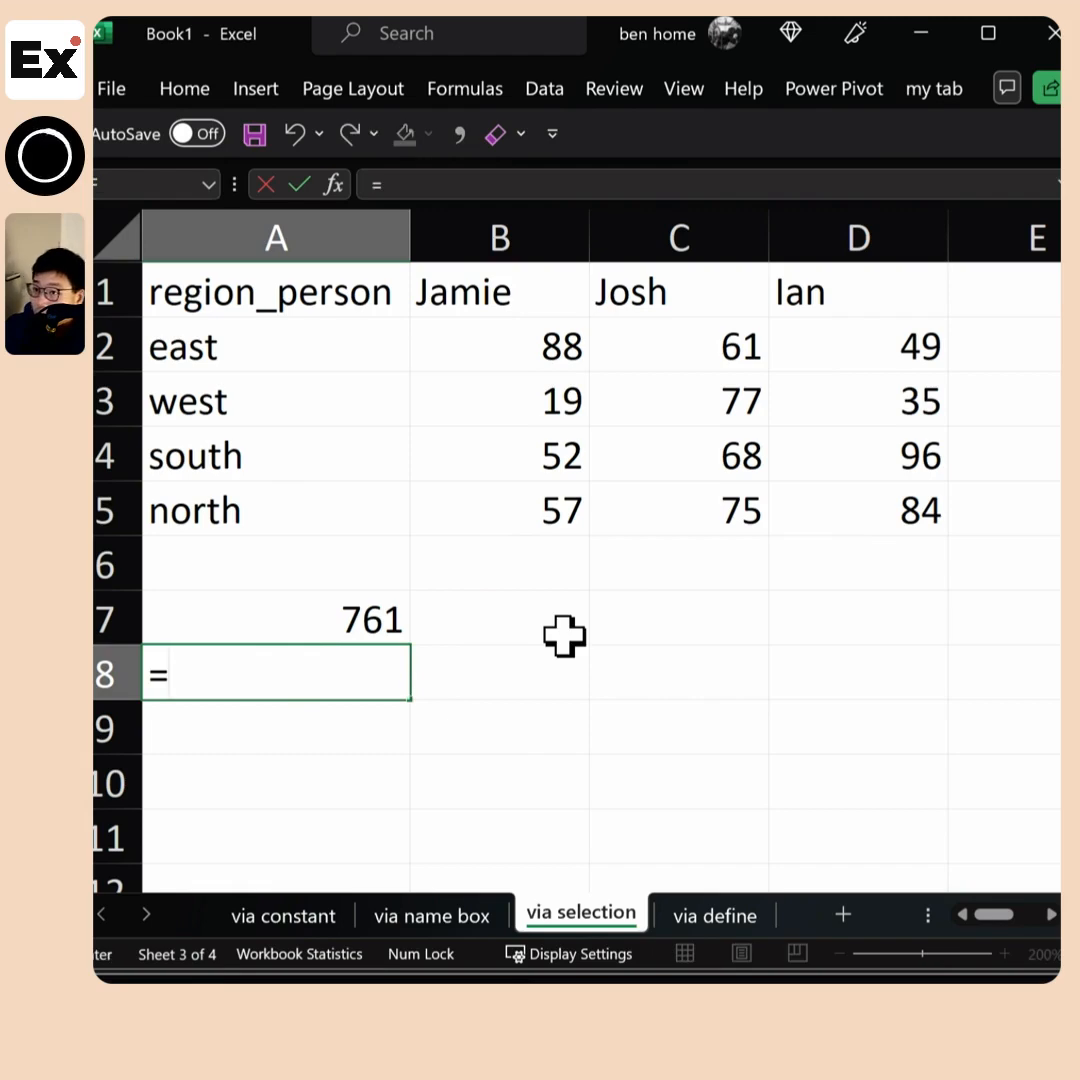
type("sum(")
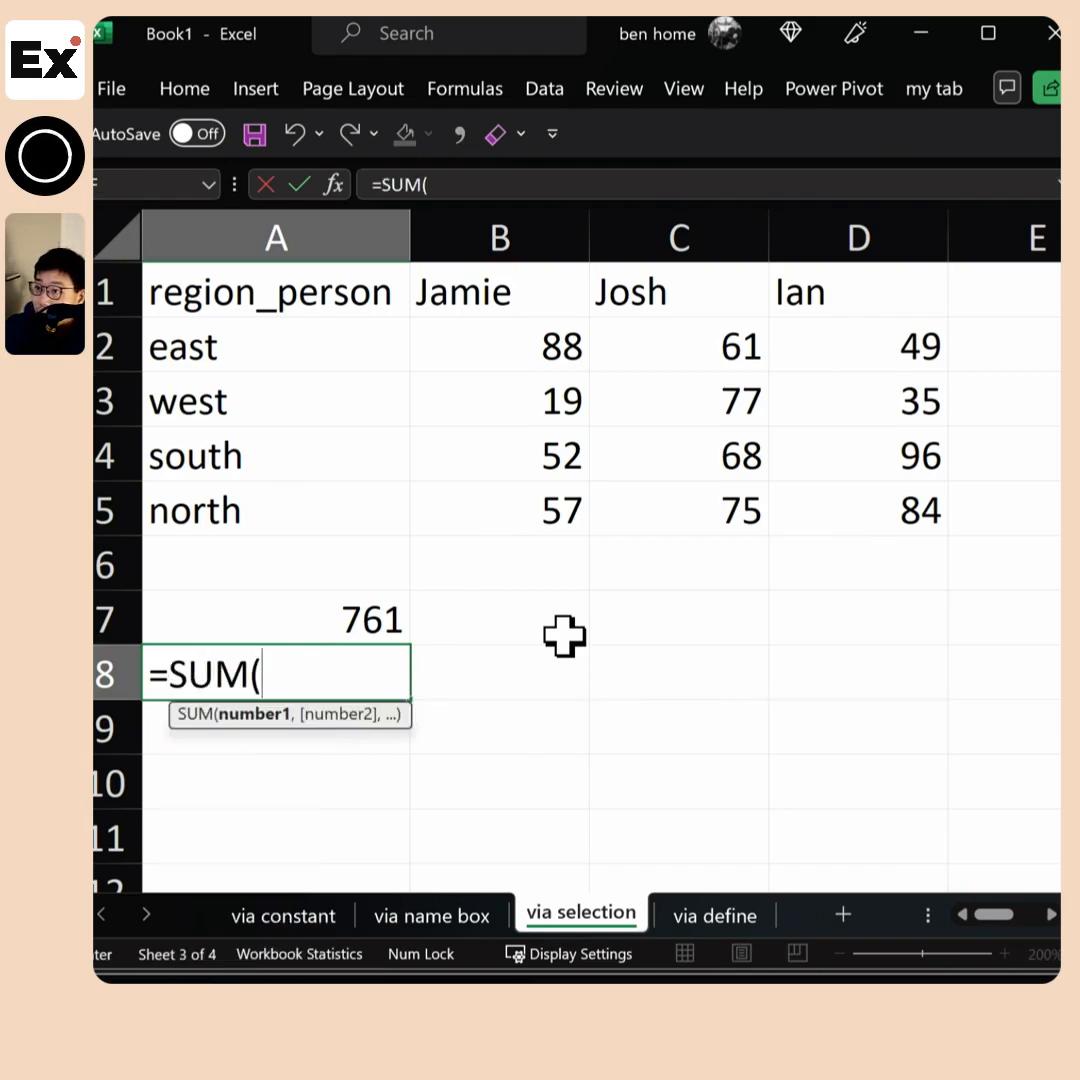
type("josh")
key("Tab")
type(")")
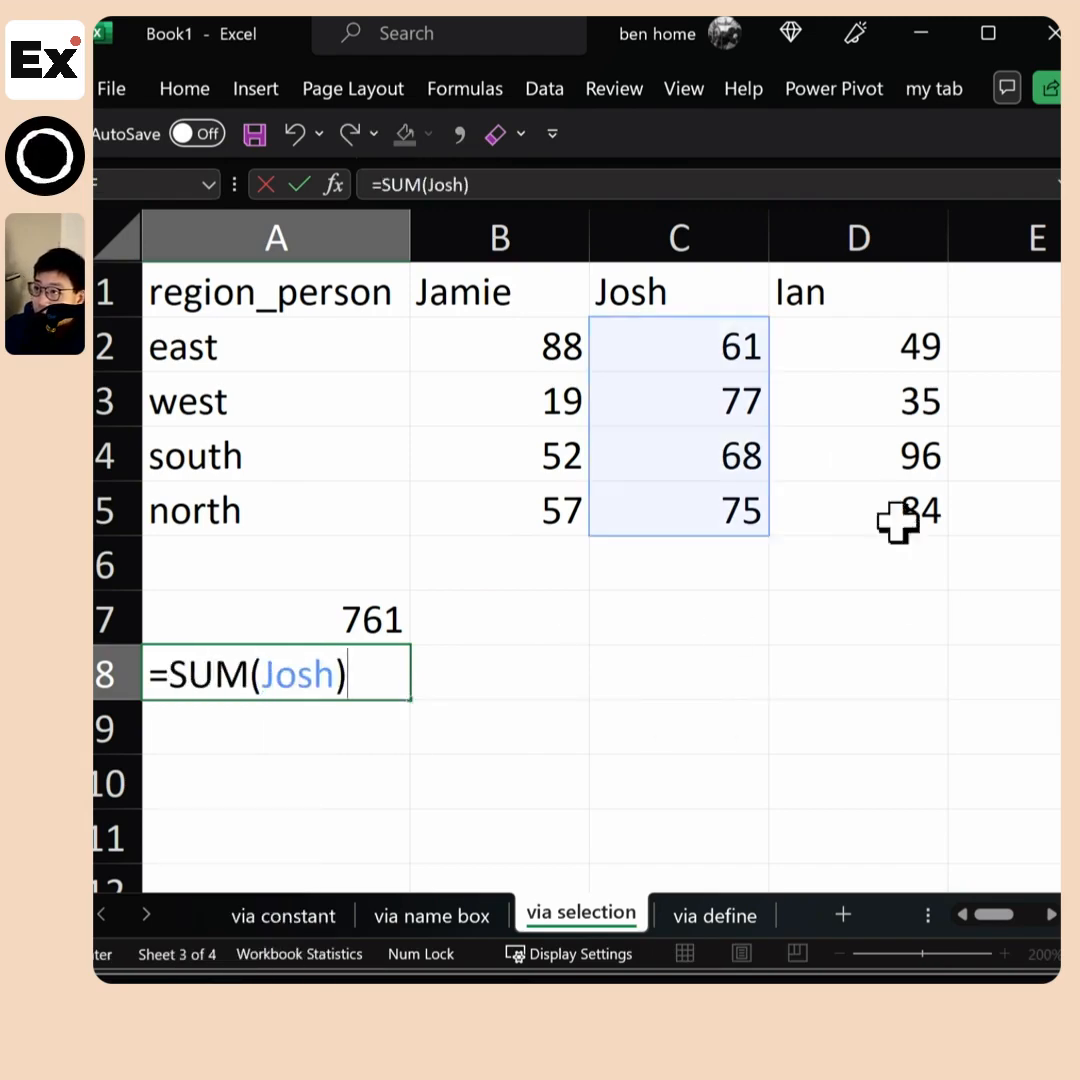
key("Return")
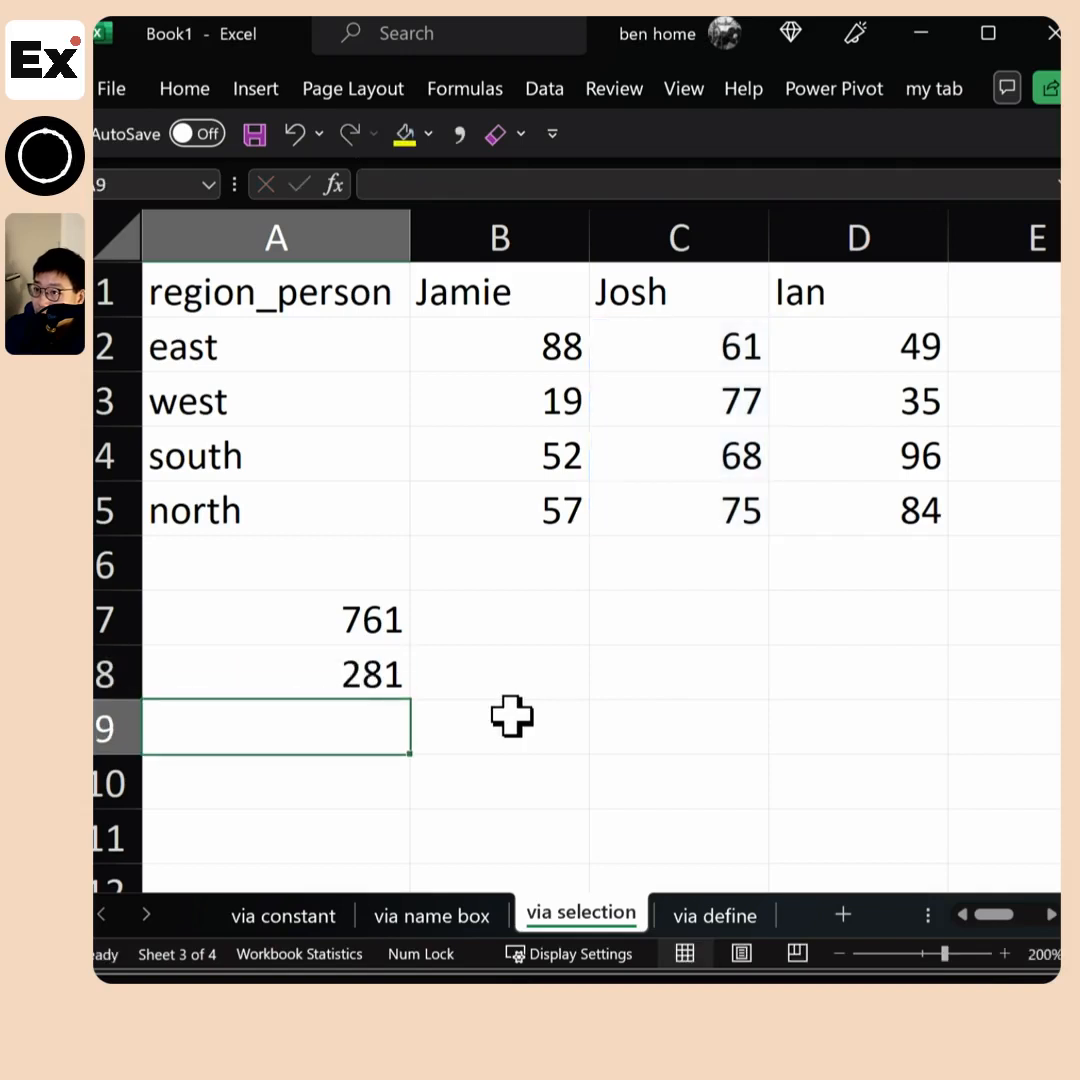
Extend the formula in A8 by multiplying the sum by (1+rate), using the named constant
left_click(395, 677)
left_click(493, 188)
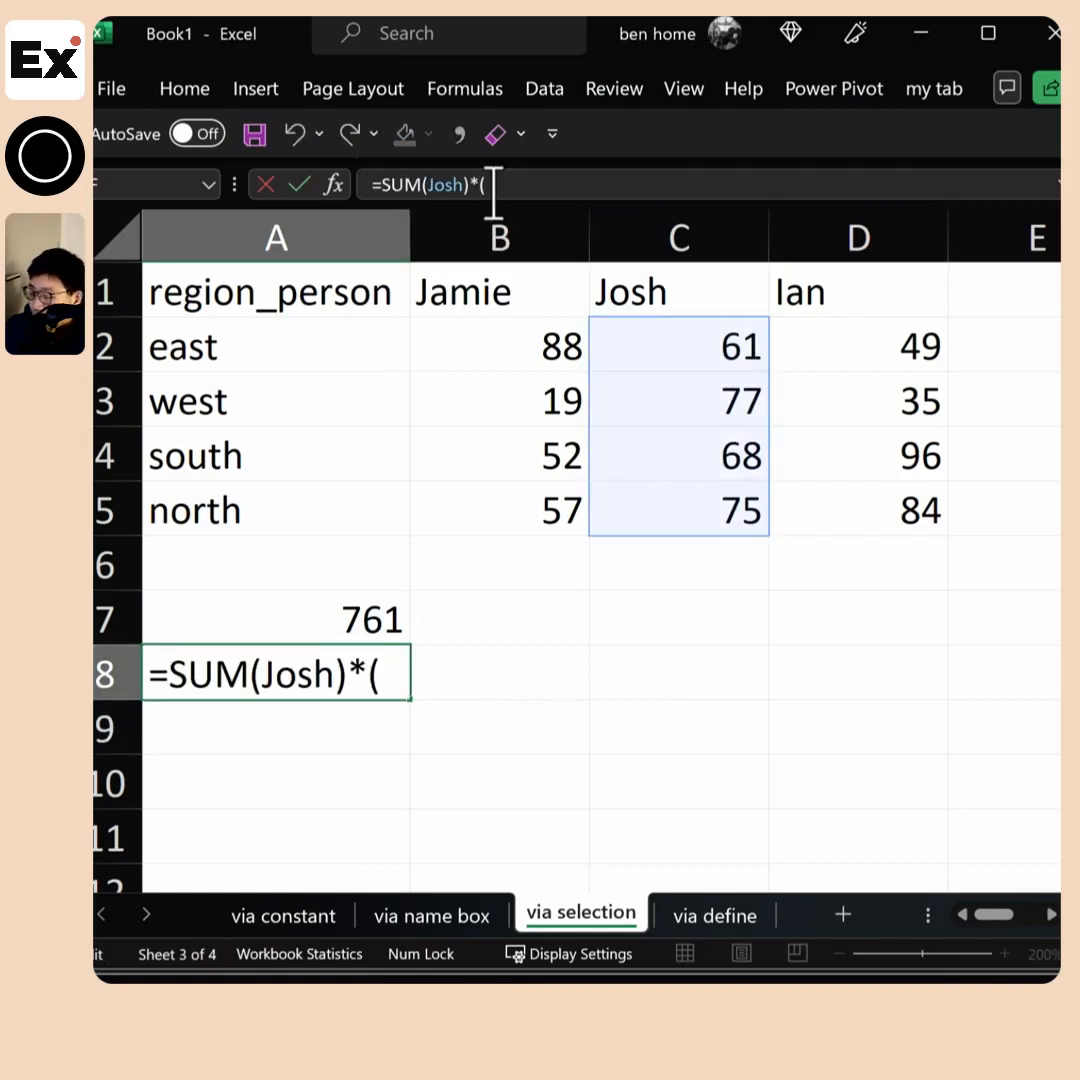
type("*(1+")
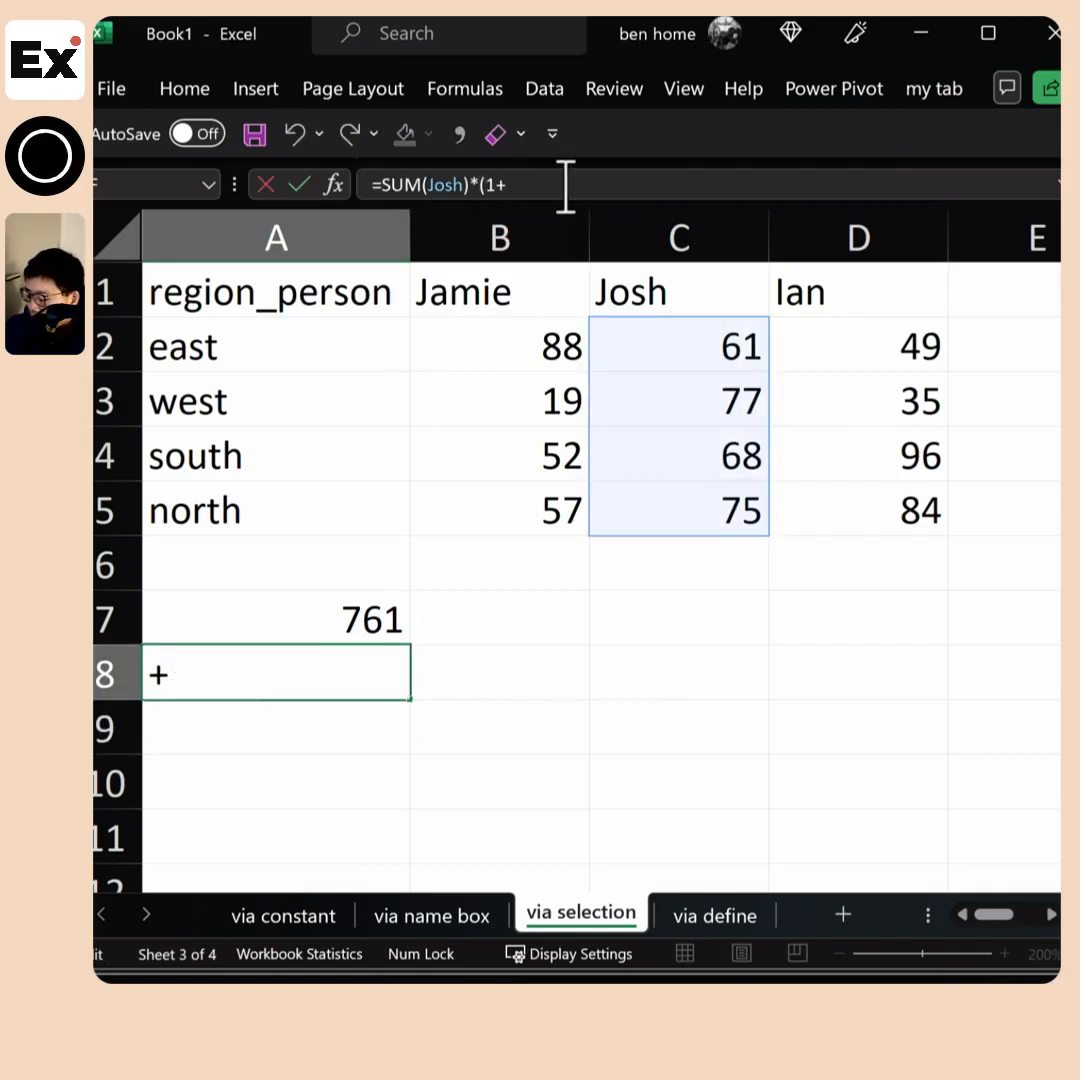
type("rate")
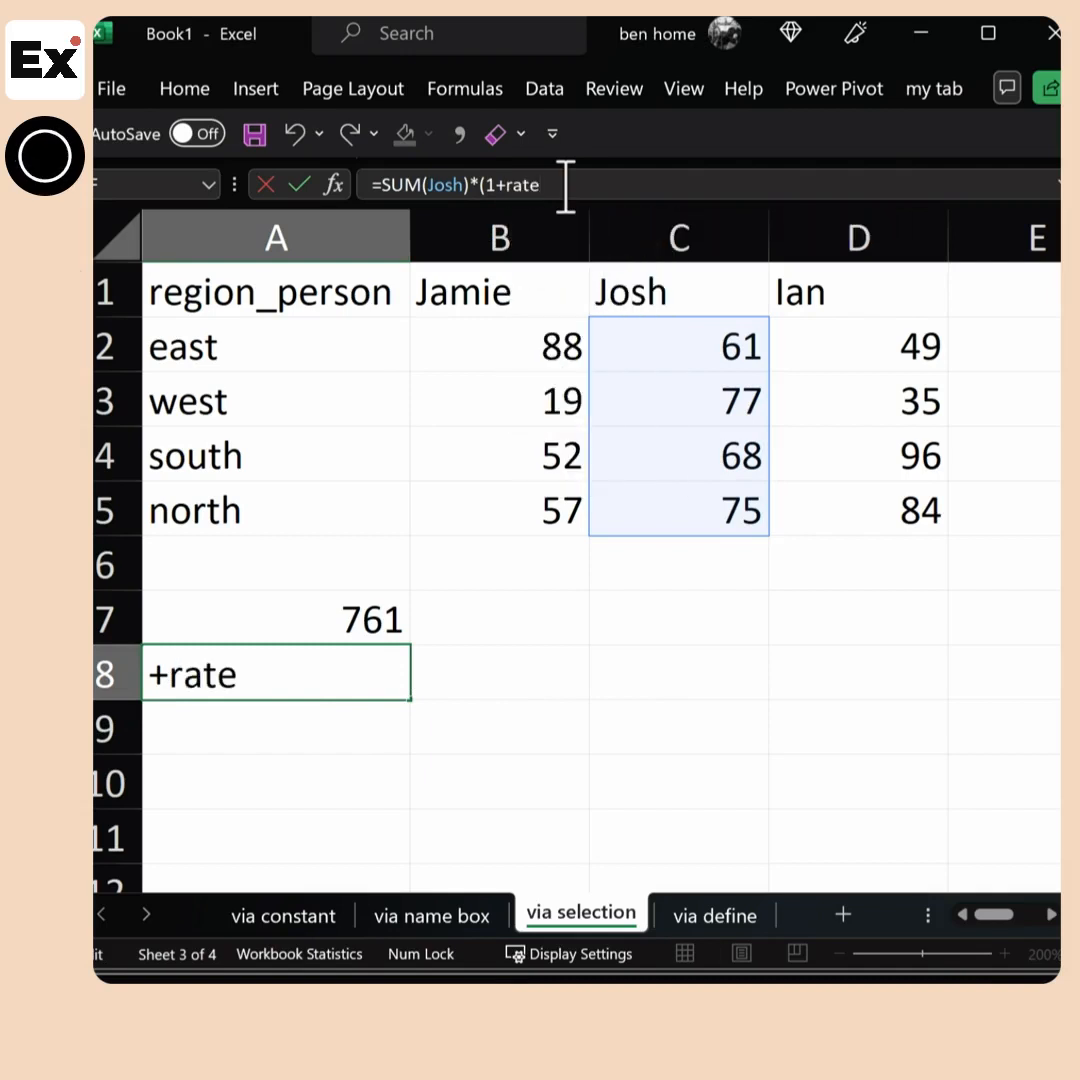
type("_")
key("BackSpace")
type(")")
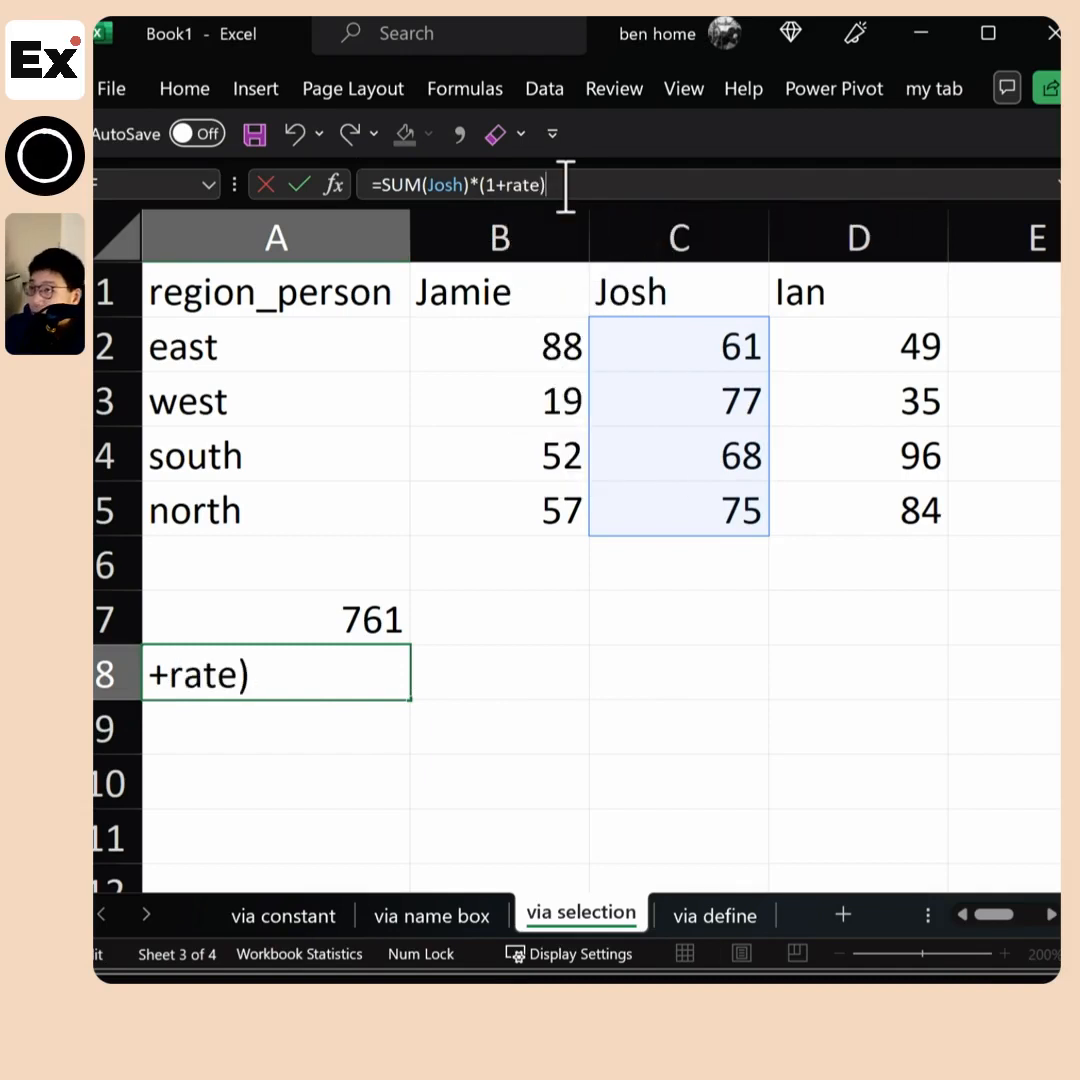
key("Return")
Copy the formula text from A8 and paste it into cell A9
left_click(357, 676)
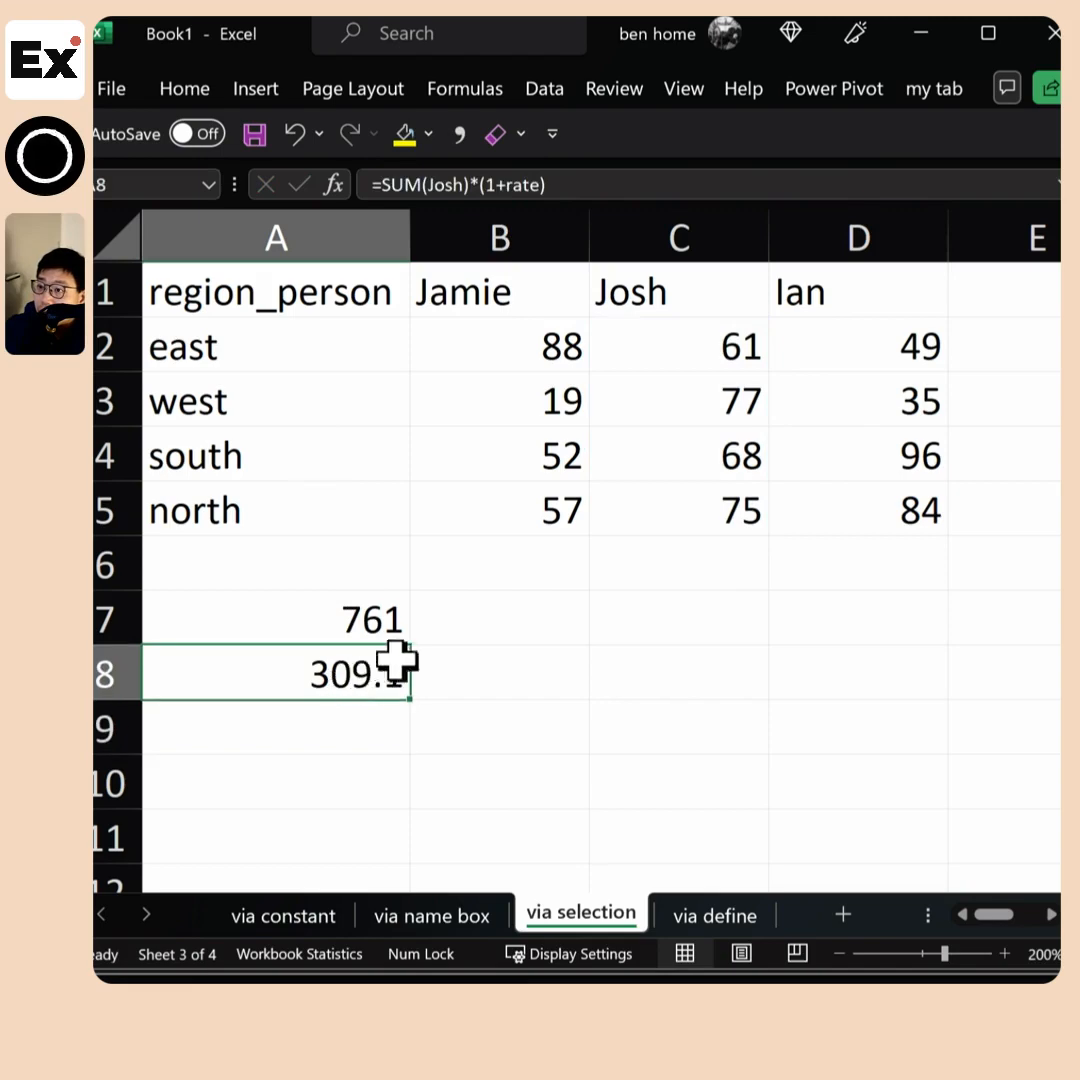
left_click_drag(550, 184, 338, 480)
key("ctrl+c")
key("Escape")
left_click(309, 741)
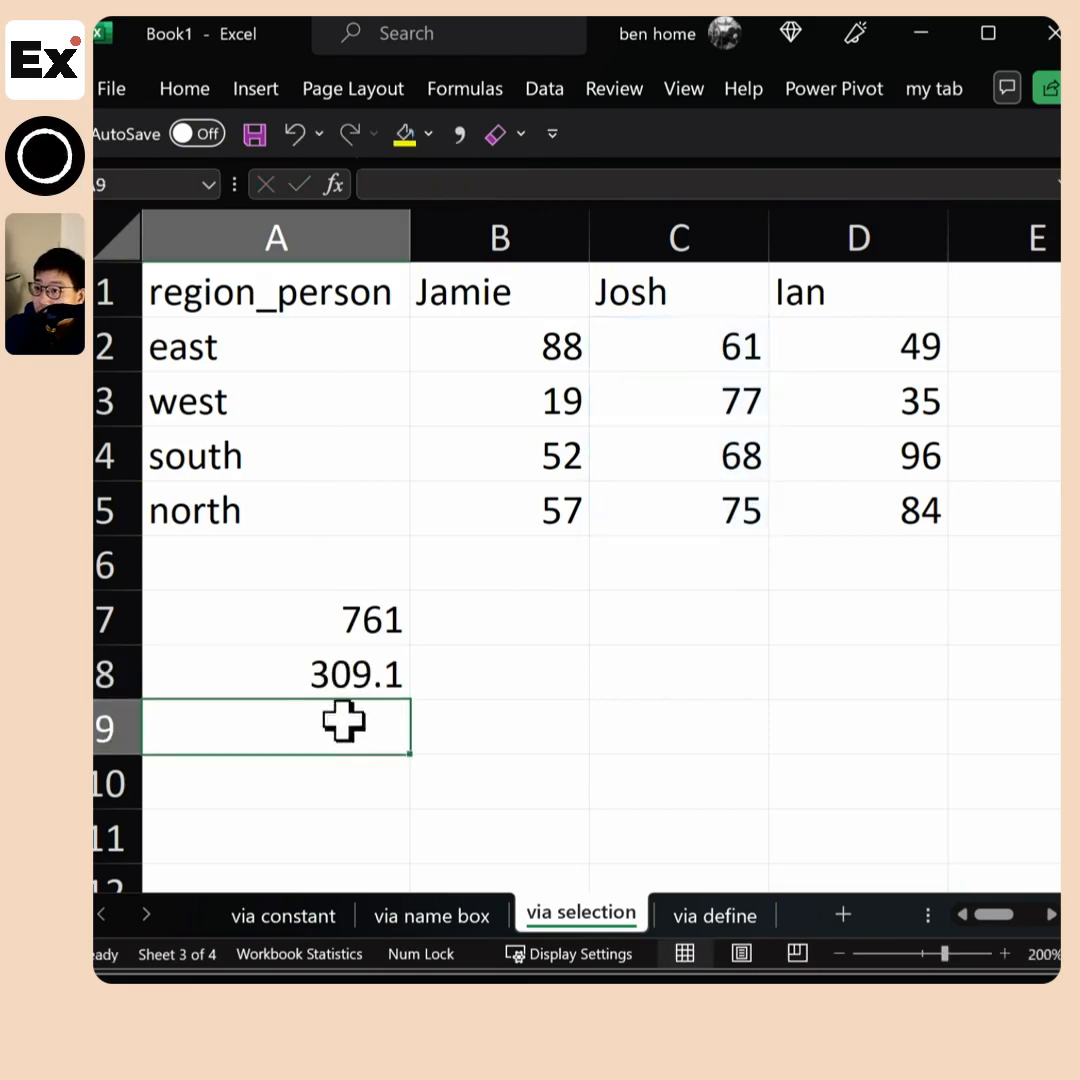
key("ctrl+v")
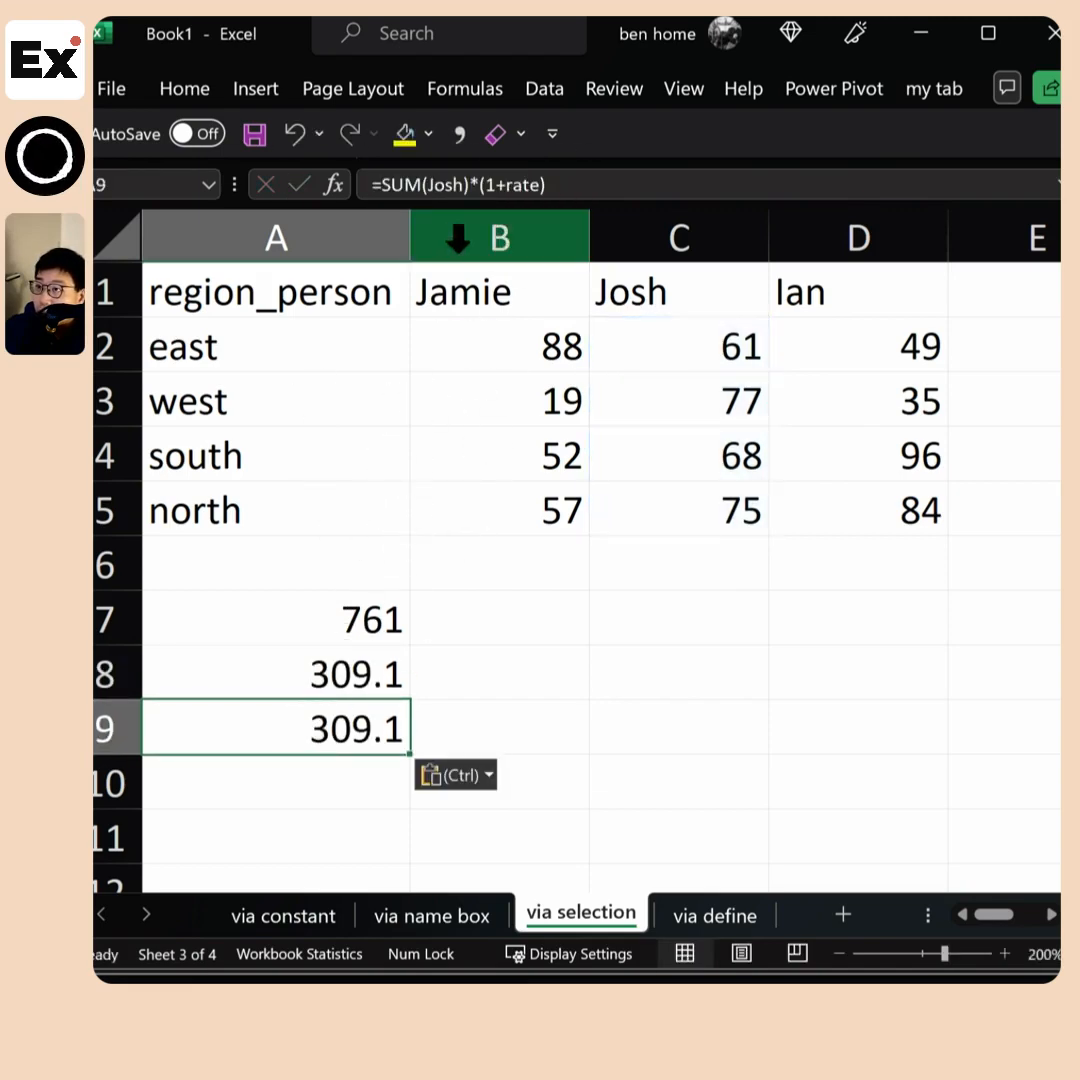
Remove the SUM function from the formula in A9, leaving the named range for C2:C5 multiplied by (1+rate)
left_click(421, 184)
key("BackSpace")
key("BackSpace")
key("BackSpace")
key("BackSpace")
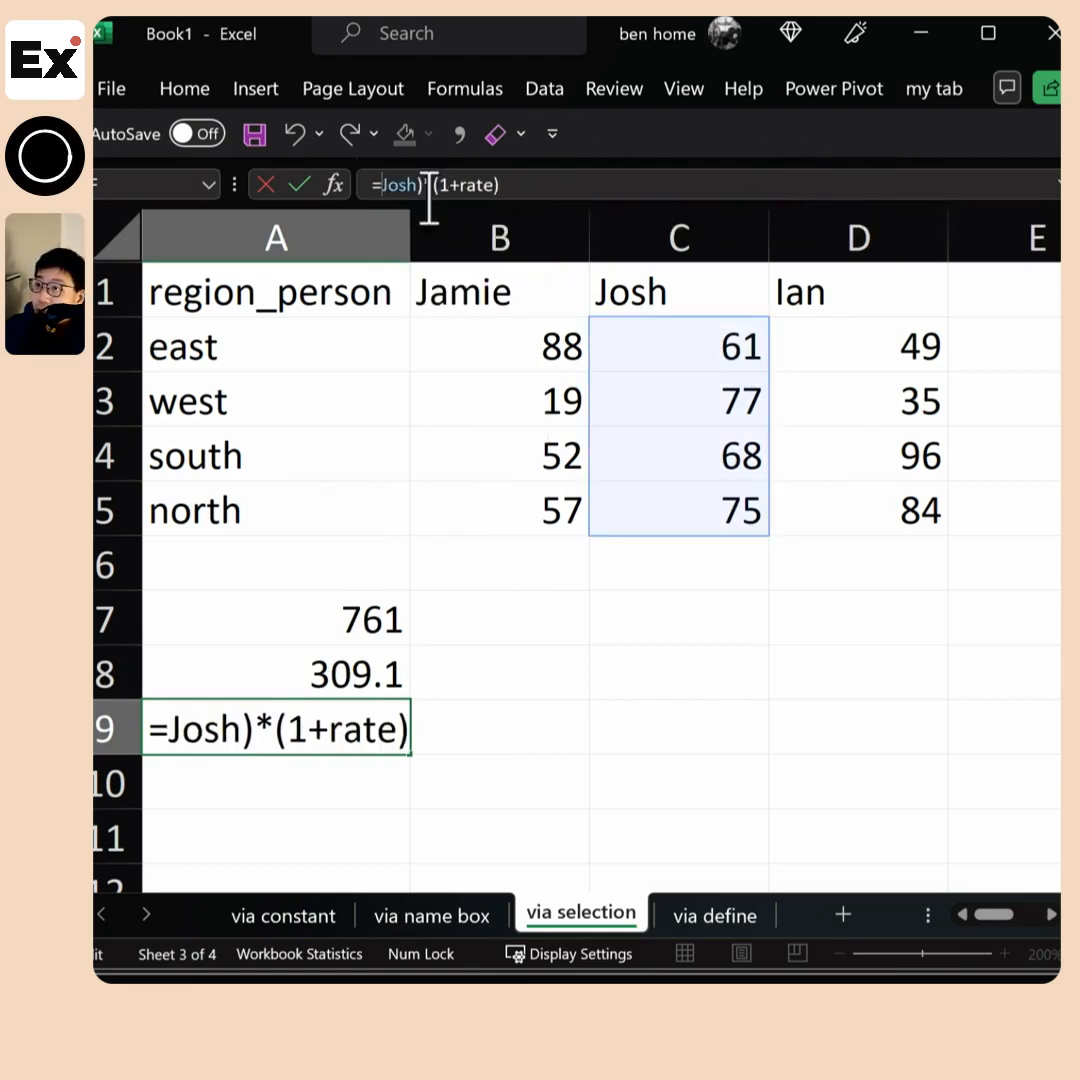
left_click(431, 184)
key("BackSpace")
key("Return")
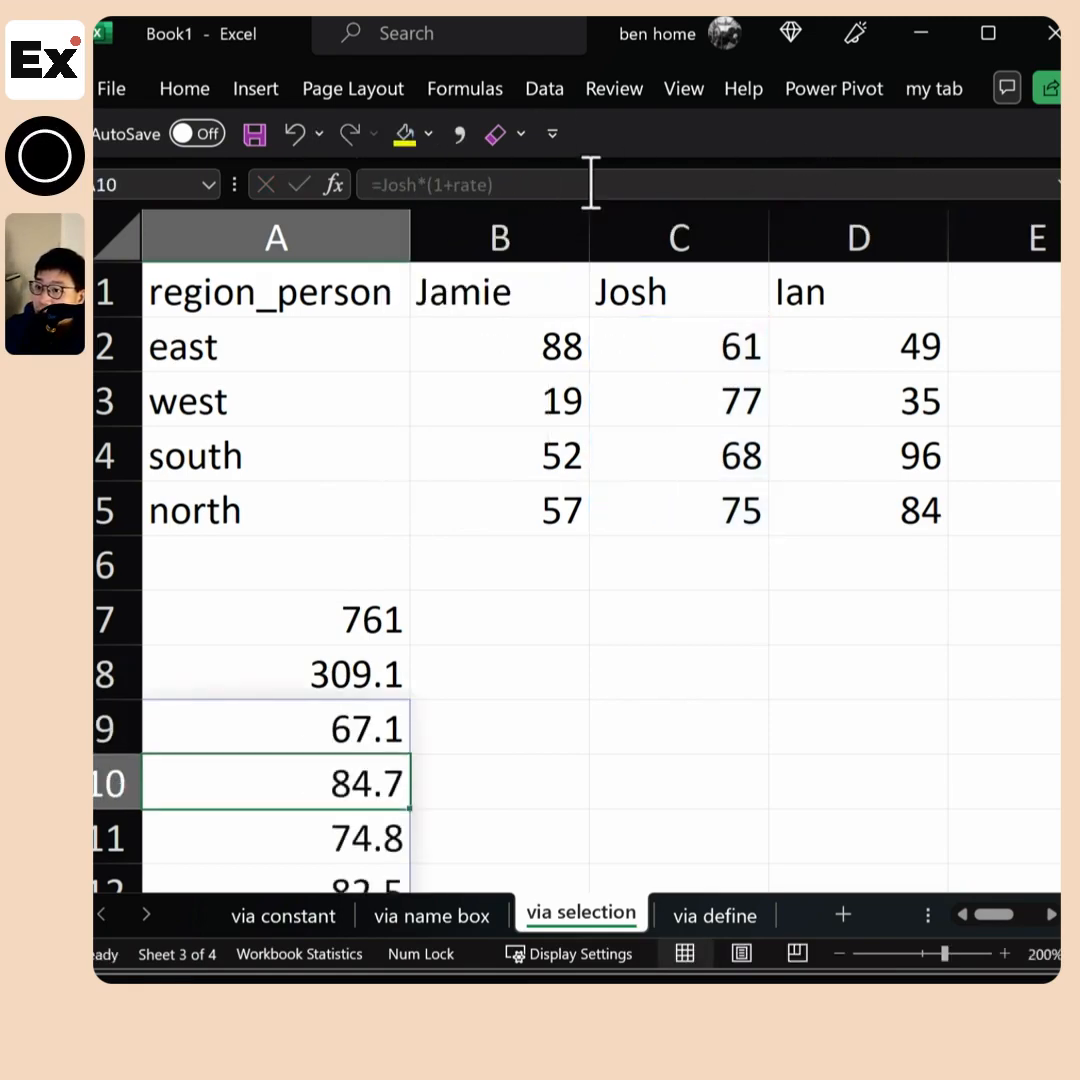
Compare the spilled results starting in A9 with the source values in C2:C5
scroll(360, 640, "down", 1)
left_click_drag(350, 578, 343, 717)
scroll(759, 656, "up", 1)
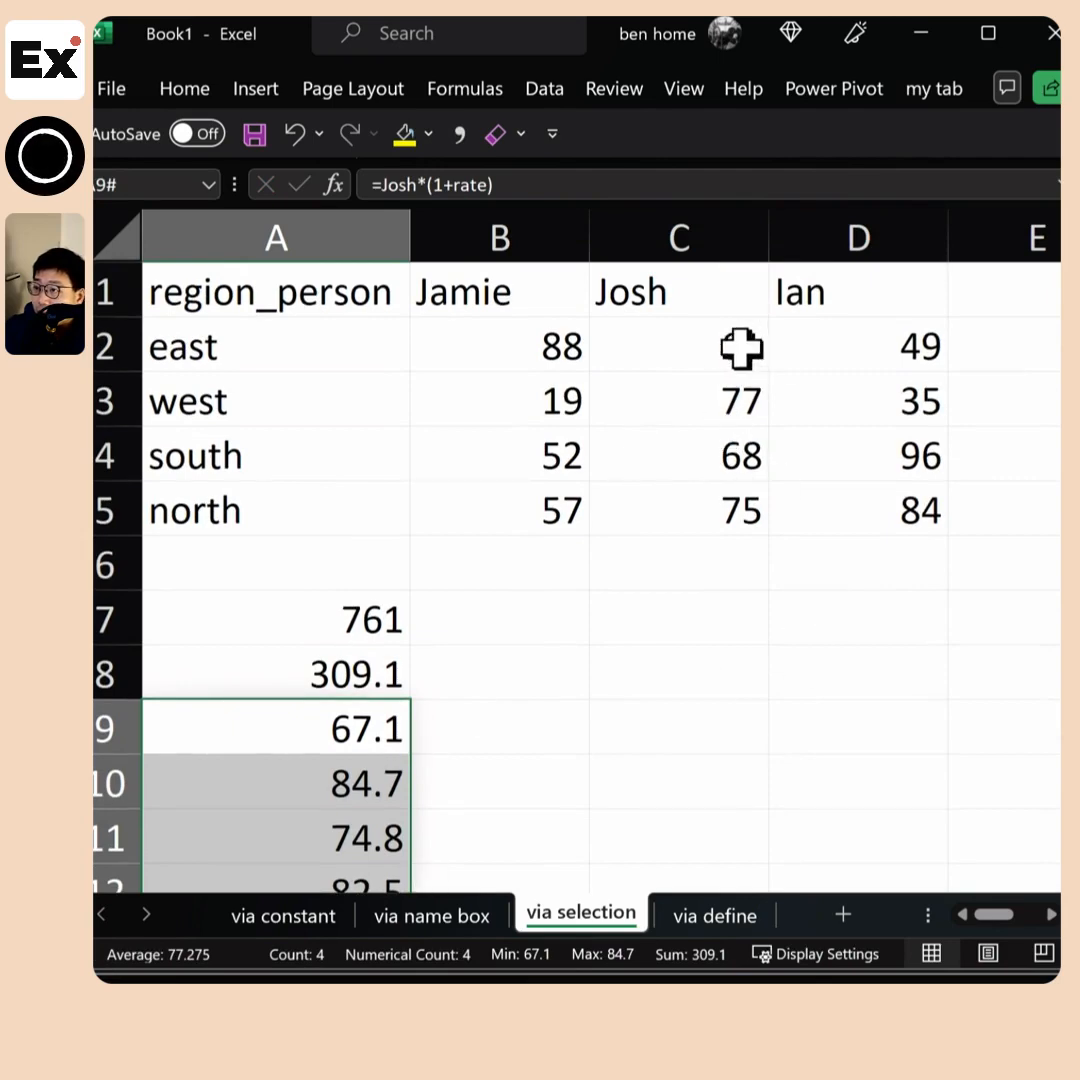
left_click_drag(693, 341, 694, 526)
scroll(511, 745, "down", 2)
scroll(648, 607, "up", 2)
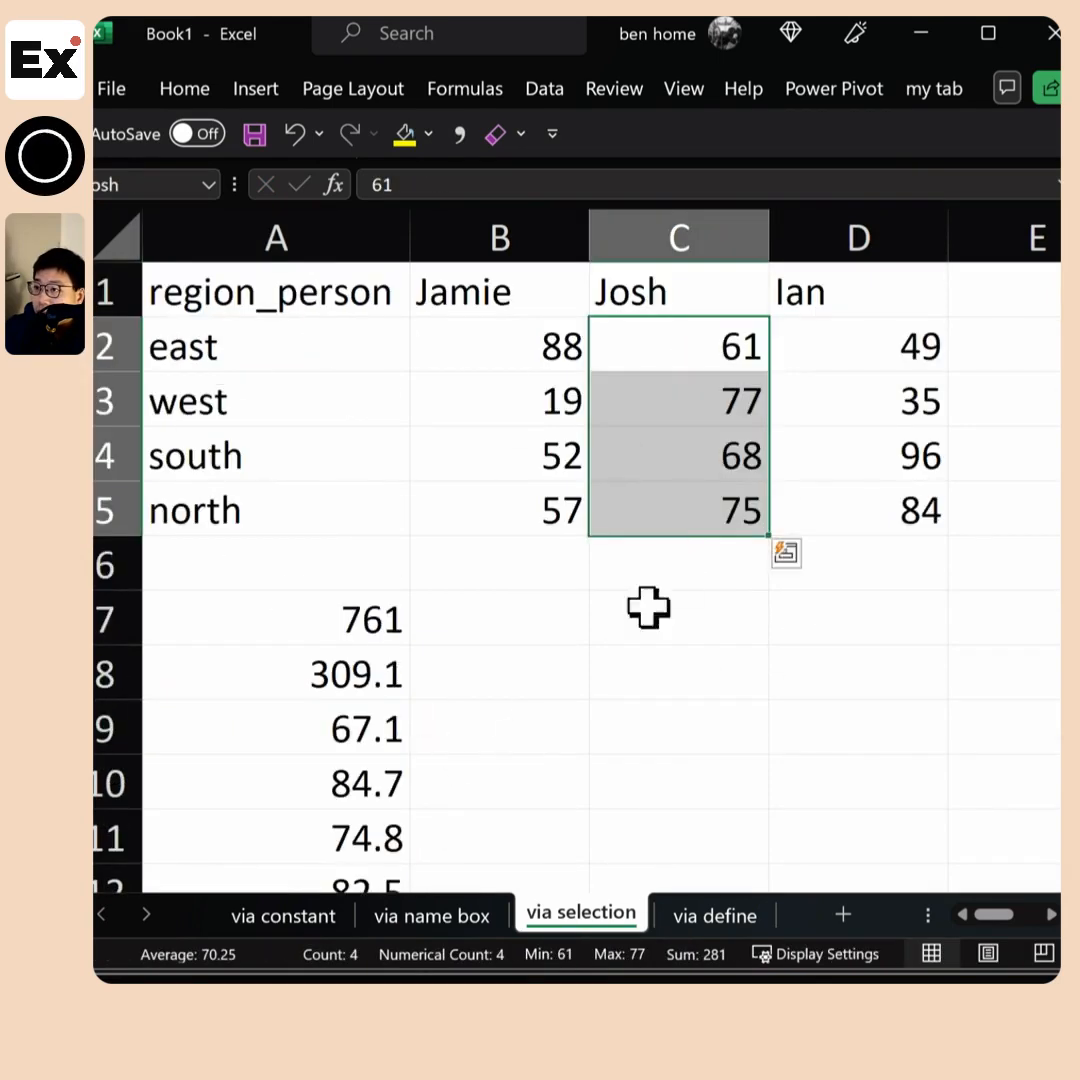
On the via define sheet, define the name total for cell A7 using Define Name
key("ctrl+Page_Down")
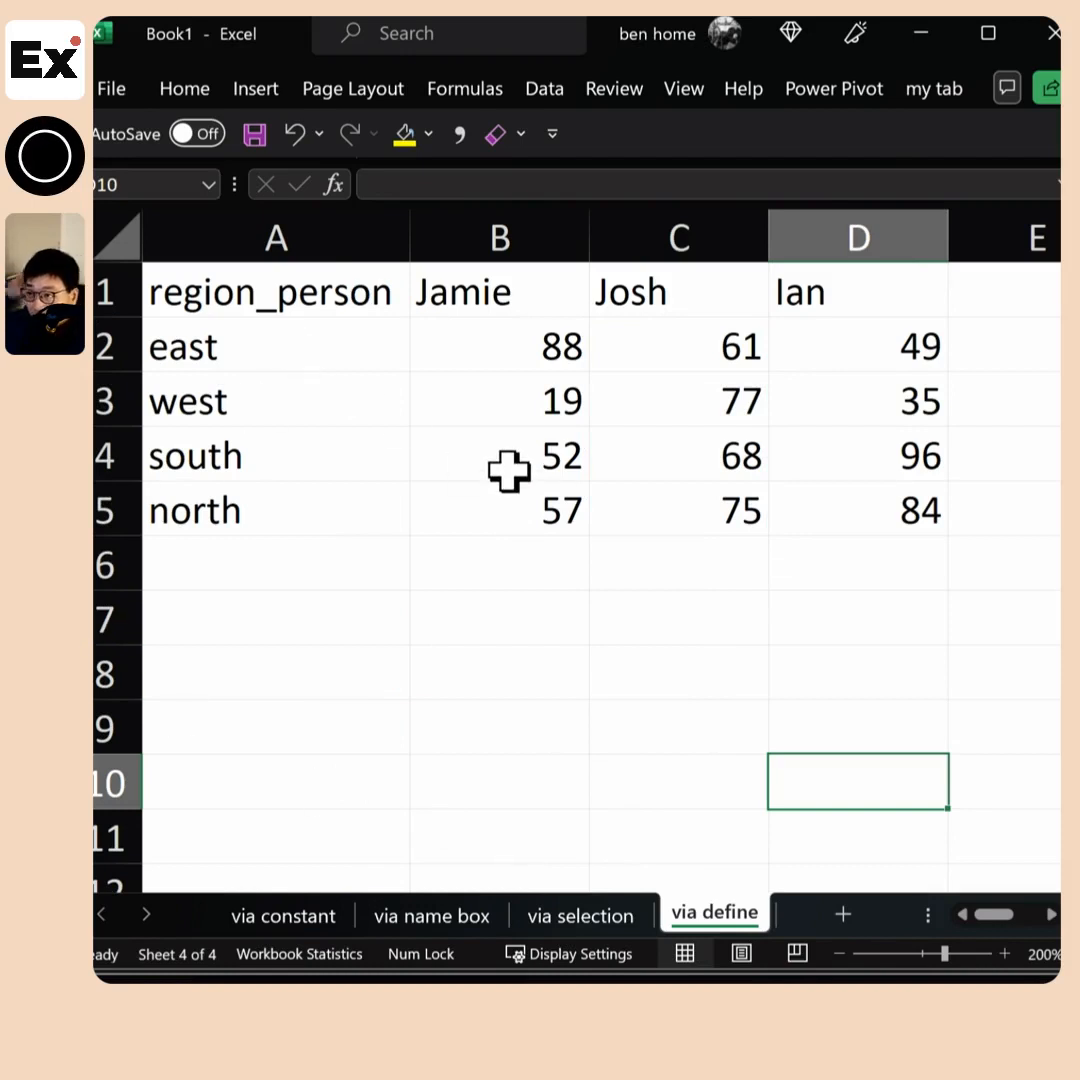
left_click_drag(362, 301, 825, 513)
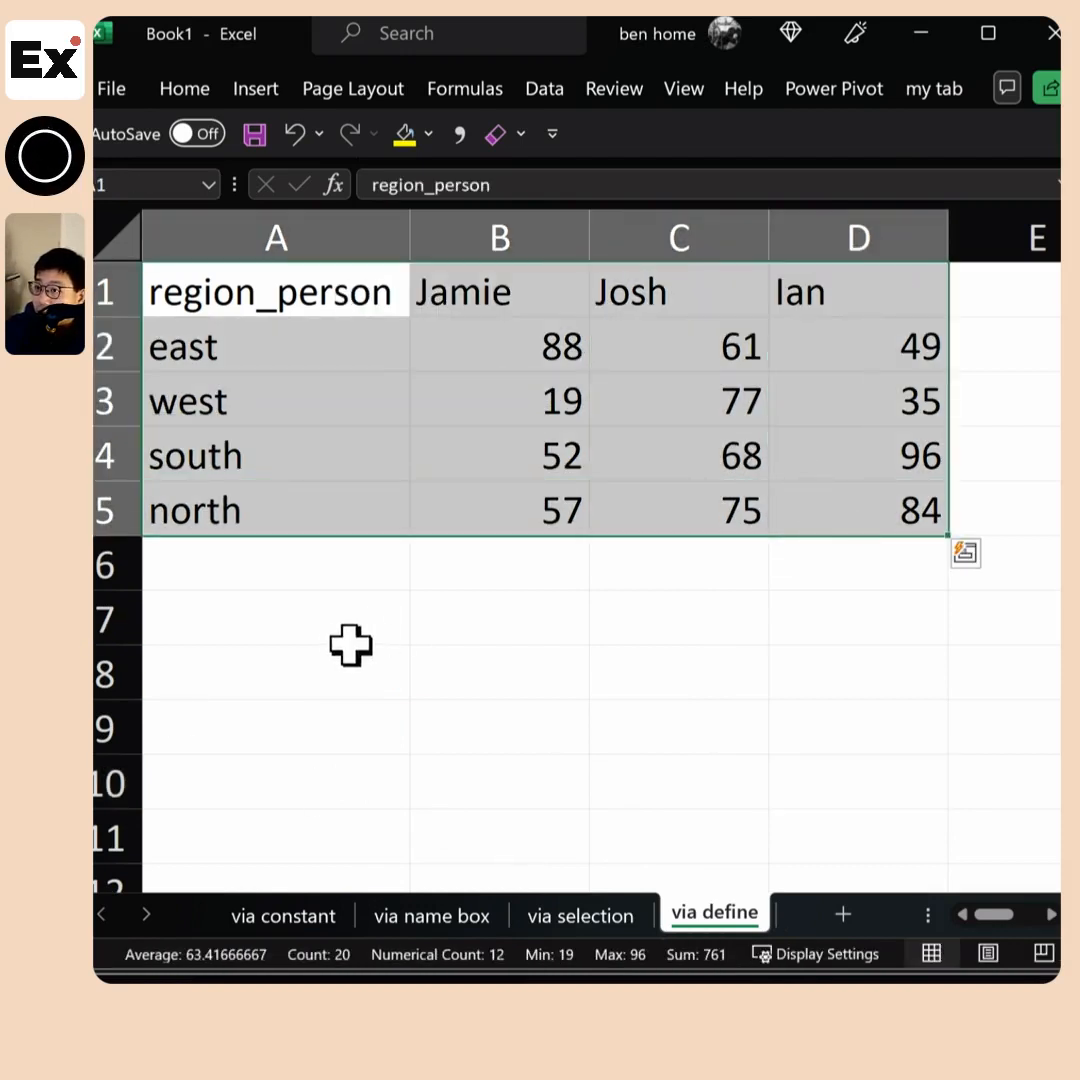
left_click(320, 636)
left_click(465, 92)
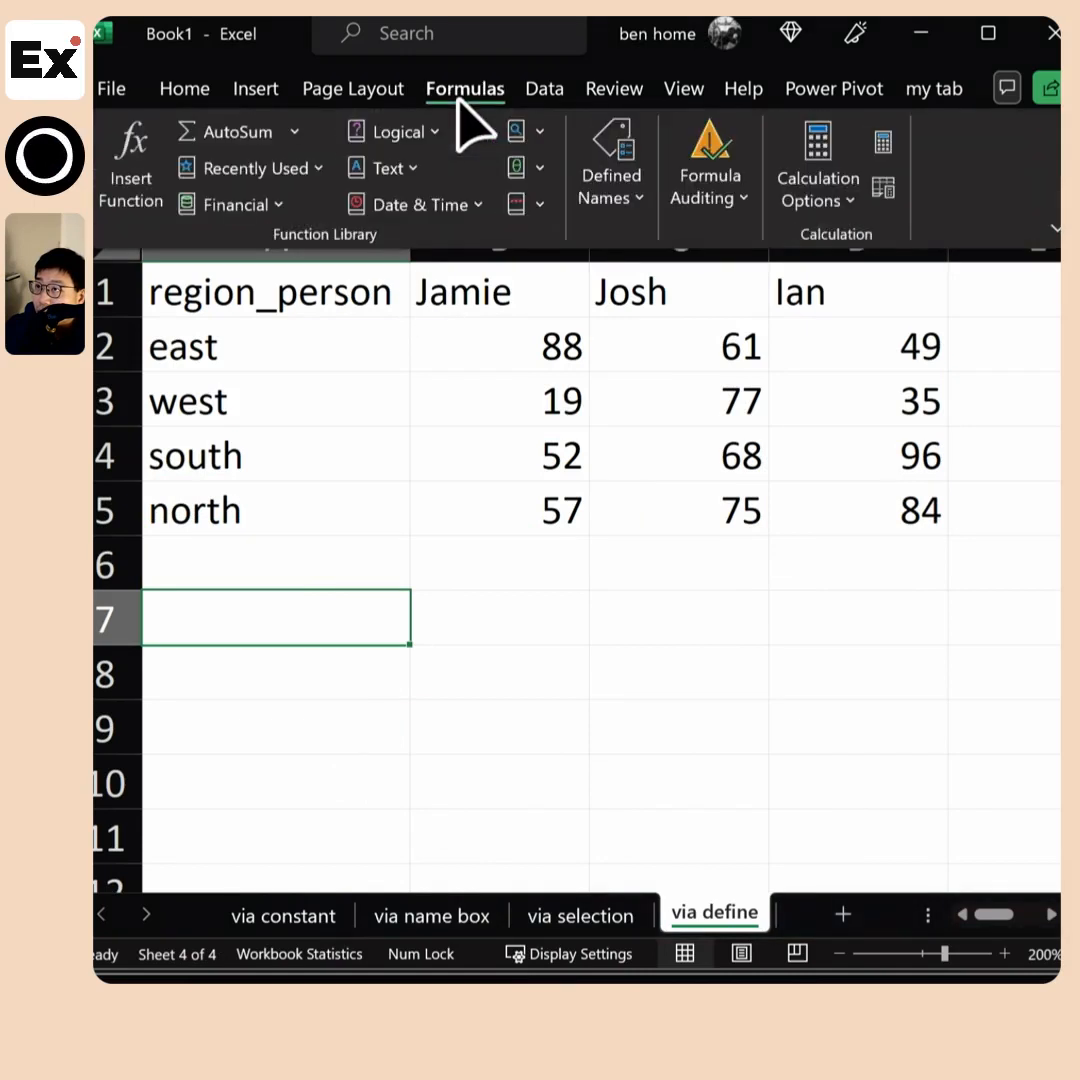
left_click(611, 180)
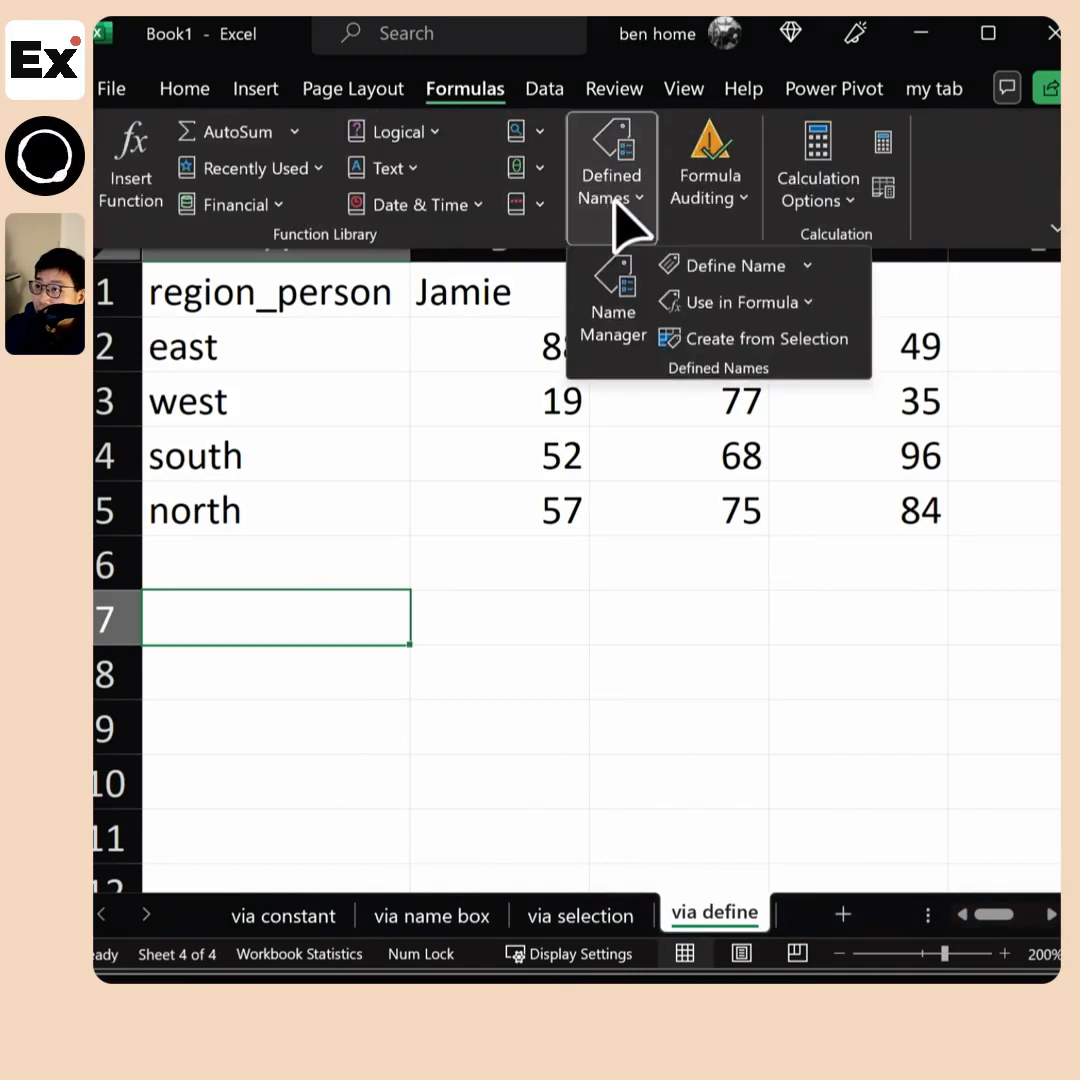
left_click(732, 270)
left_click_drag(545, 716, 671, 606)
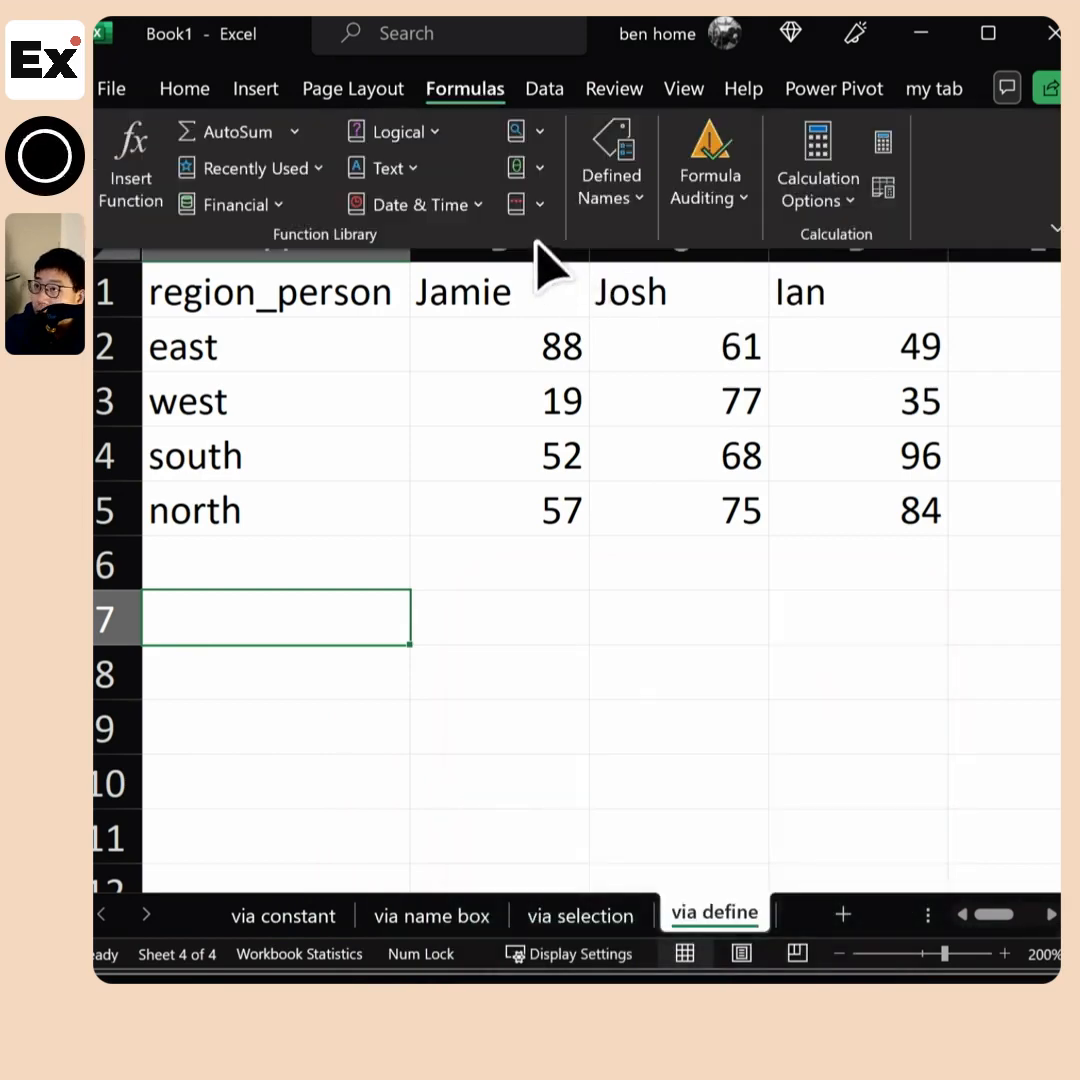
Define the workbook-scoped name total_sales referring to B2:D5 on the via define sheet
left_click(620, 185)
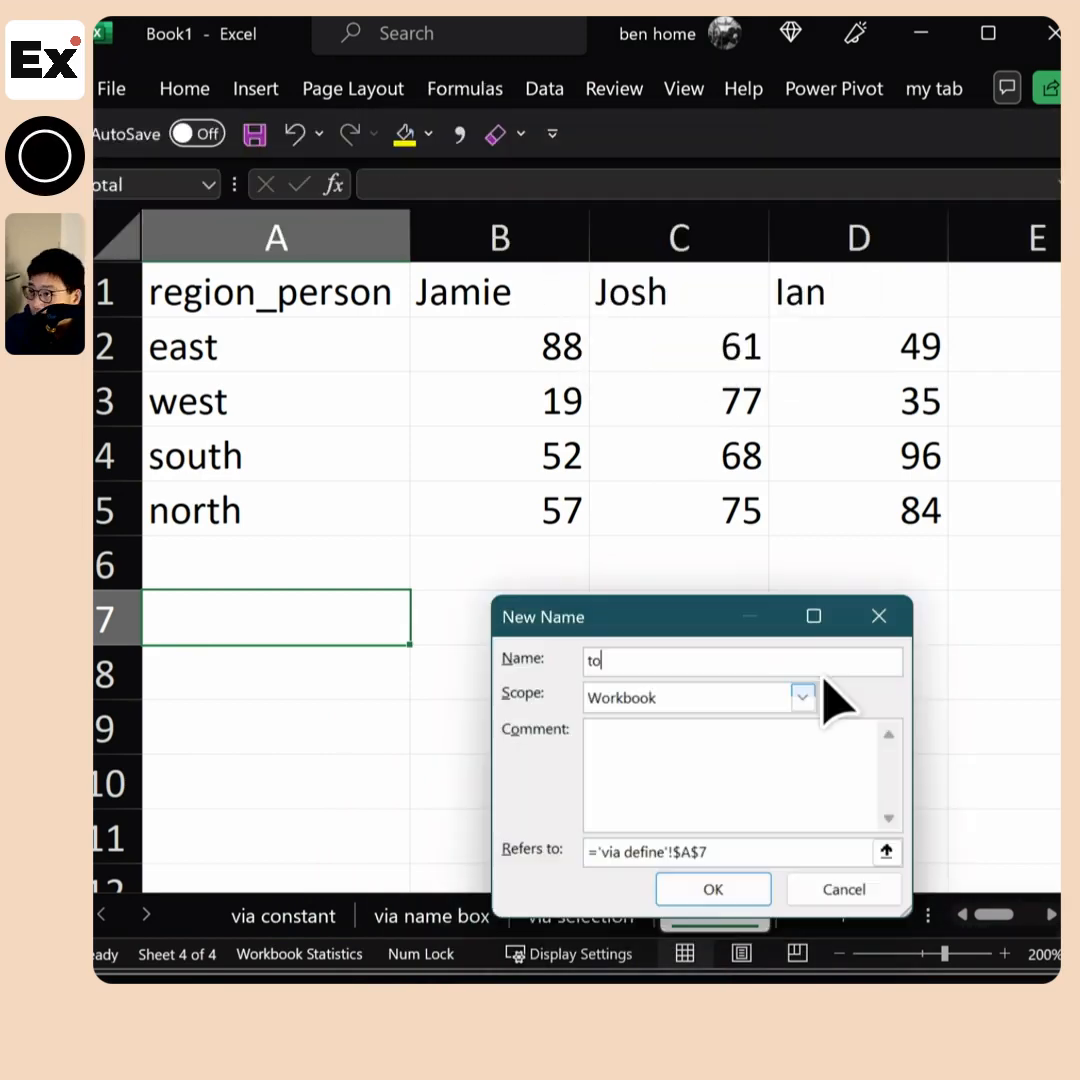
type("tal_sales")
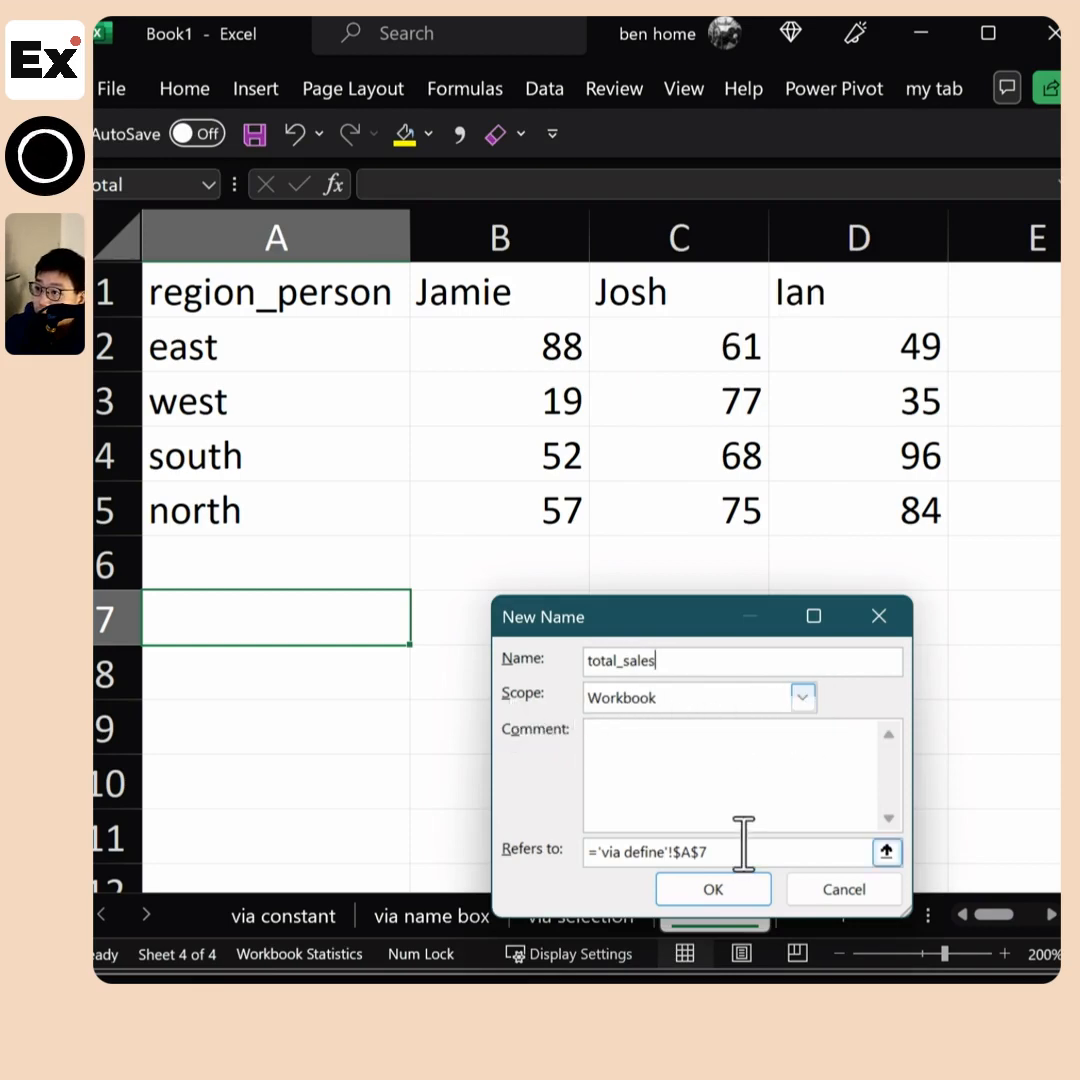
left_click_drag(742, 850, 590, 851)
left_click_drag(545, 350, 876, 506)
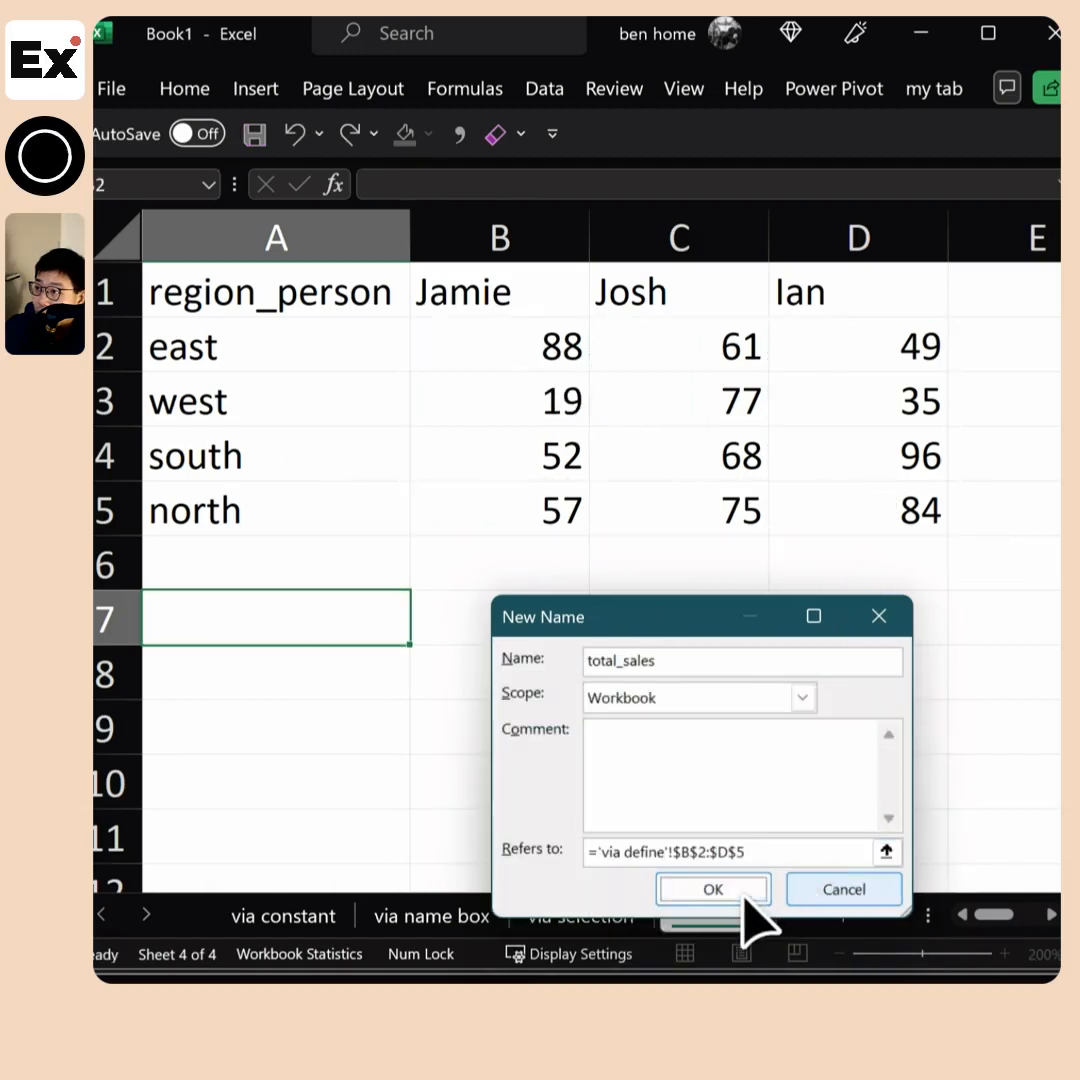
left_click(742, 890)
Enter the formula =total_sales*(1+rate) in cell A7
type("=total_sales*(")
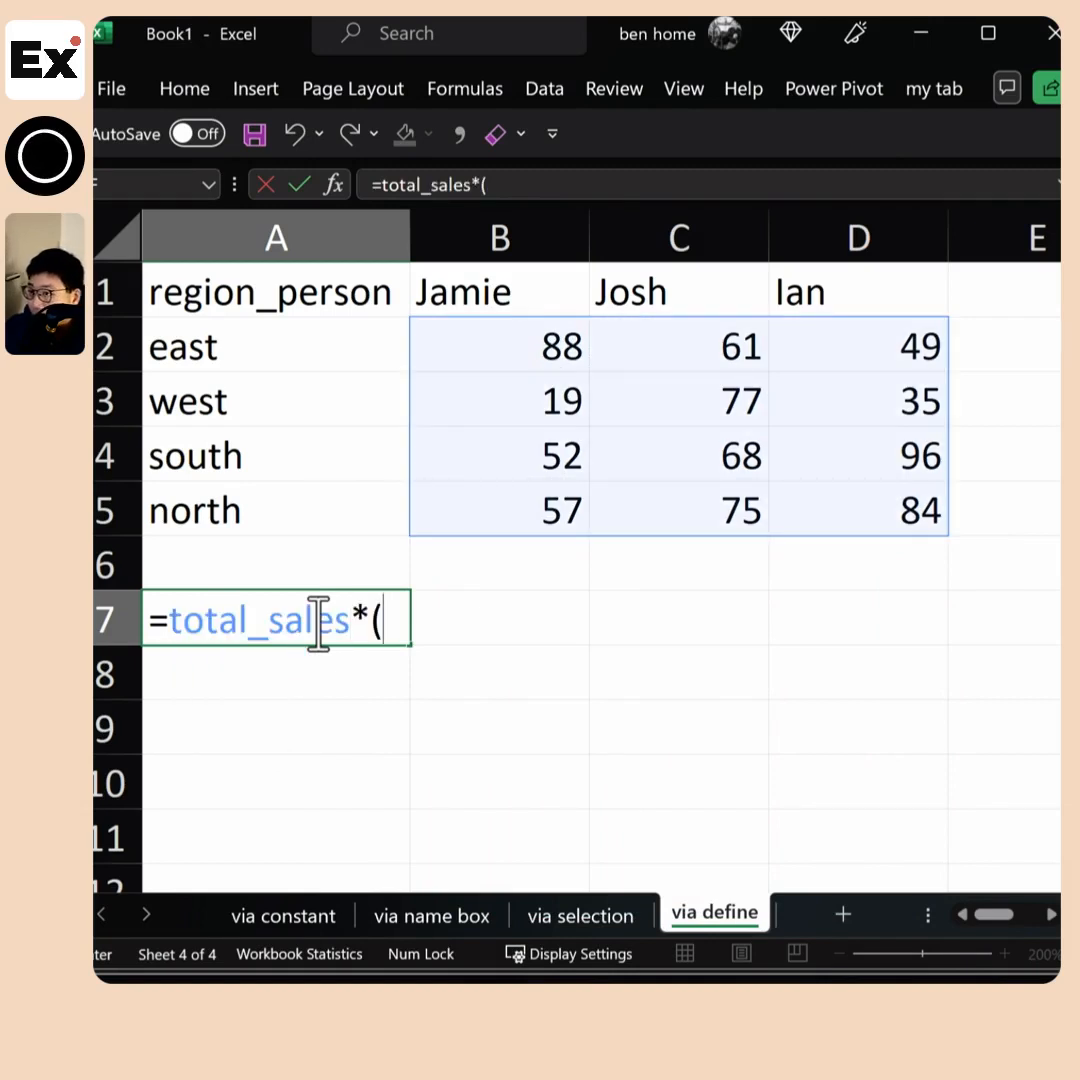
type("1+ra")
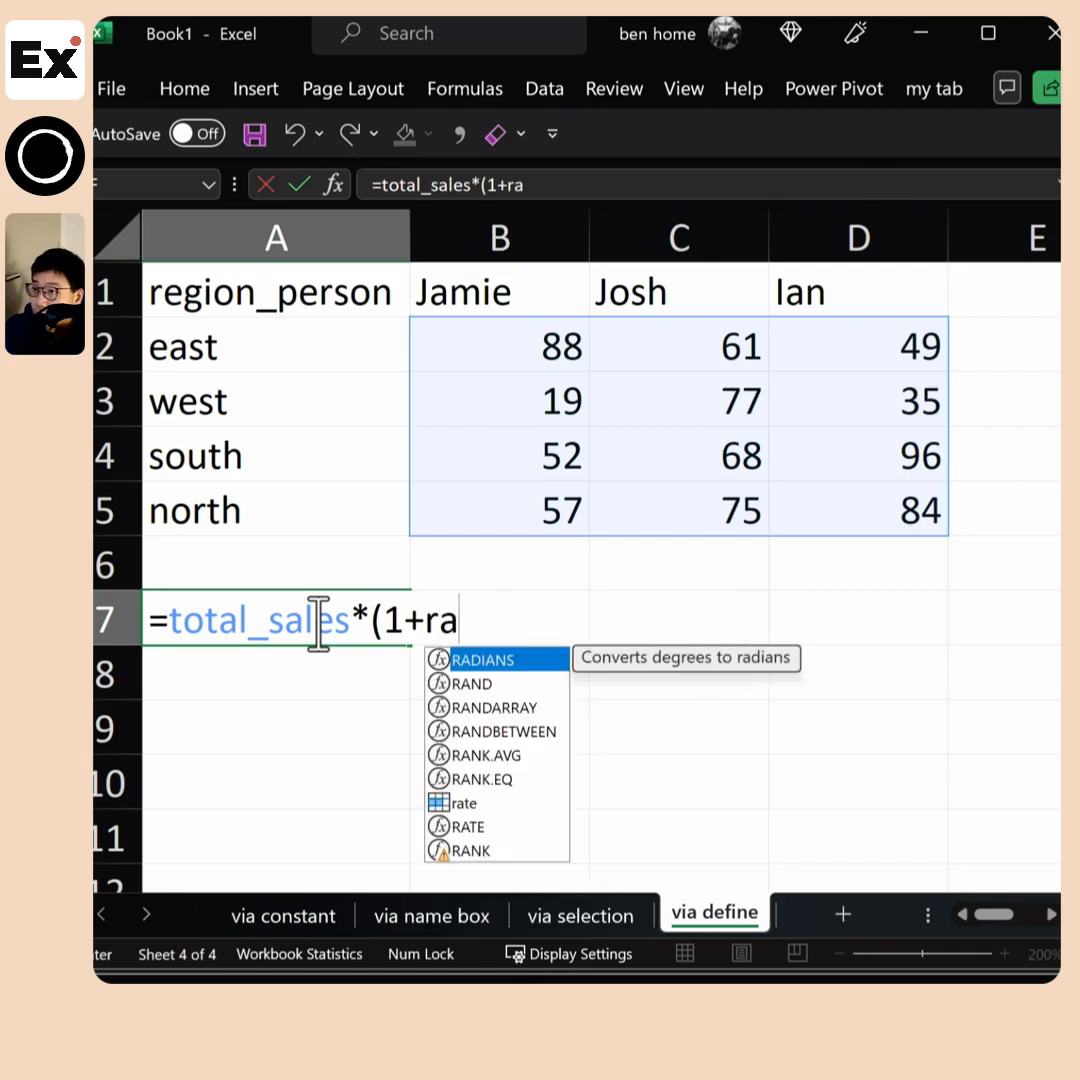
type("te)")
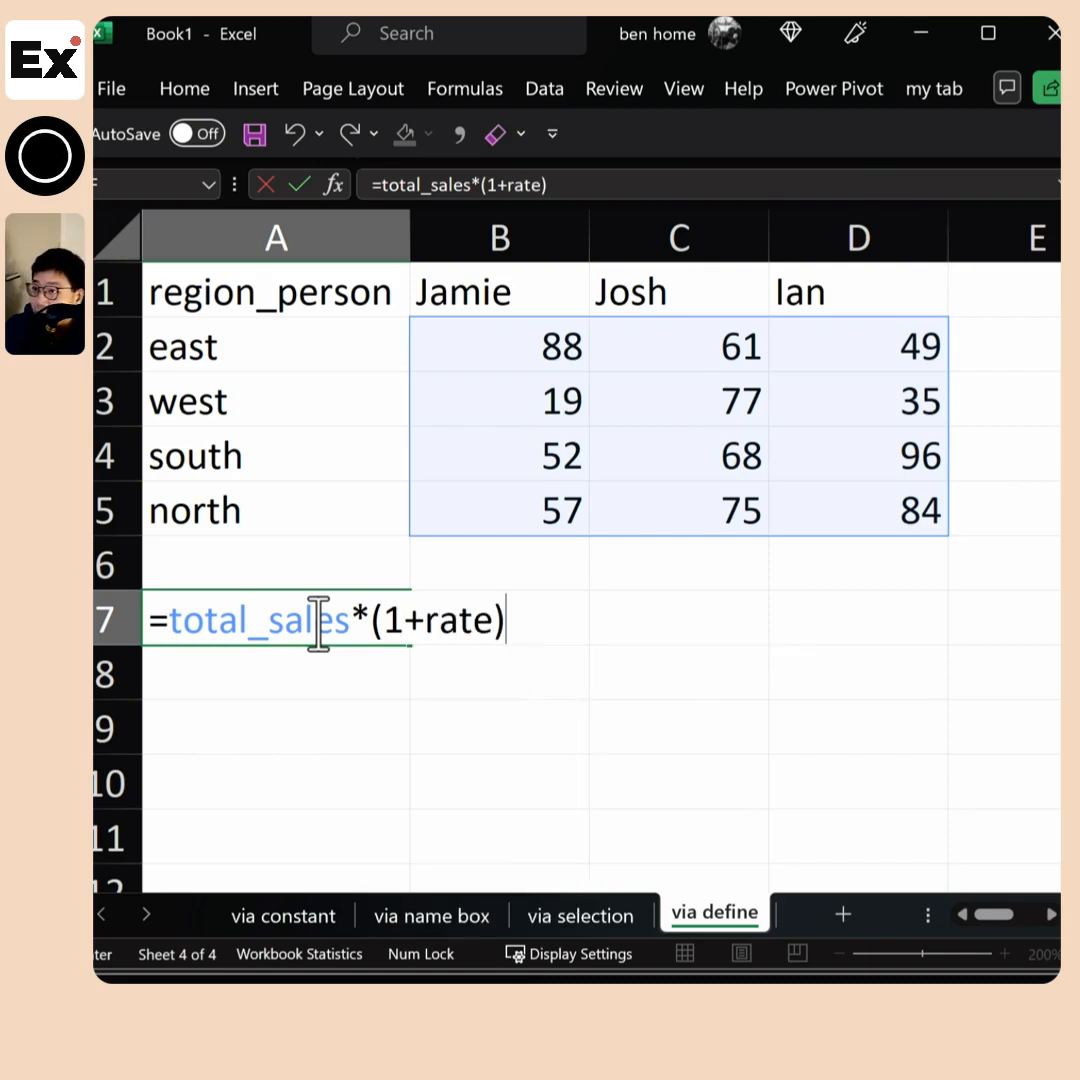
key("Return")
Move the spilled result block one column over so that it starts in B7
left_click_drag(316, 621, 667, 767)
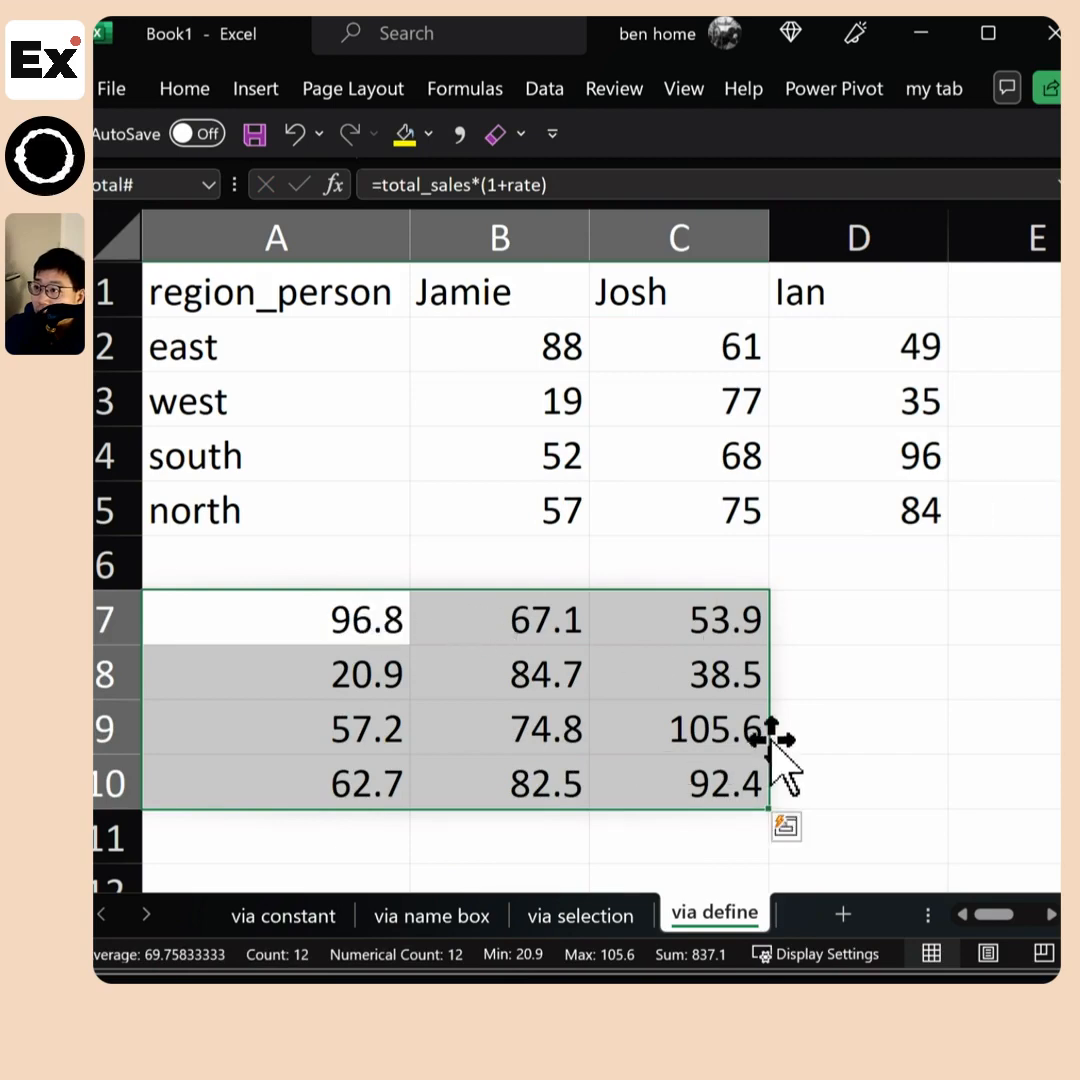
left_click_drag(771, 747, 832, 762)
left_click(495, 292)
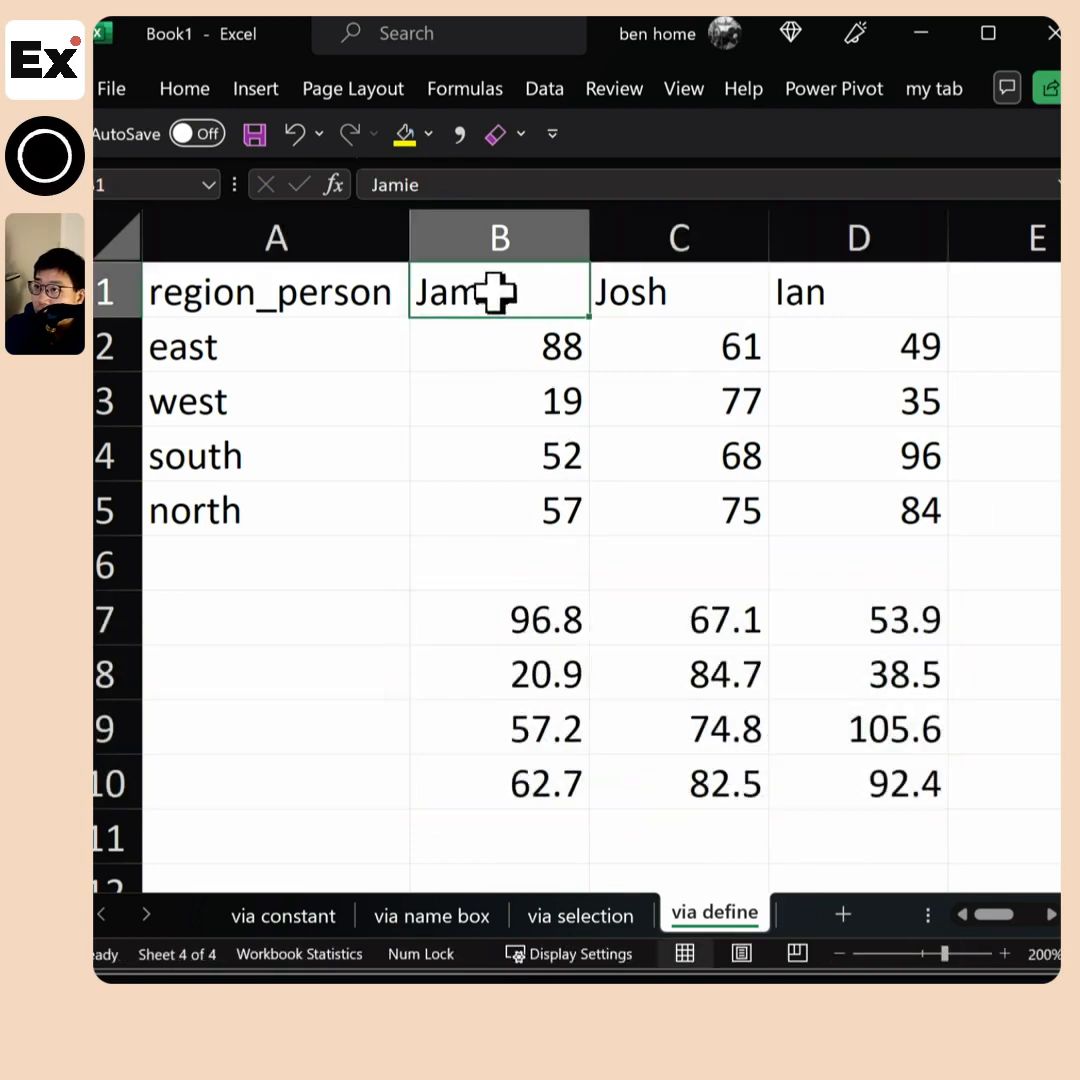
Copy the row labels in A1:A5 to A6 and the column headers in B1:D1 to B6
left_click_drag(331, 289, 314, 511)
key("ctrl+c")
left_click(311, 571)
key("ctrl+v")
left_click_drag(520, 297, 700, 303)
key("ctrl+c")
left_click(500, 566)
key("ctrl+v")
Insert a blank row above the copied headers in row 6 to separate the two tables
right_click(118, 566)
left_click(200, 849)
left_click(400, 717)
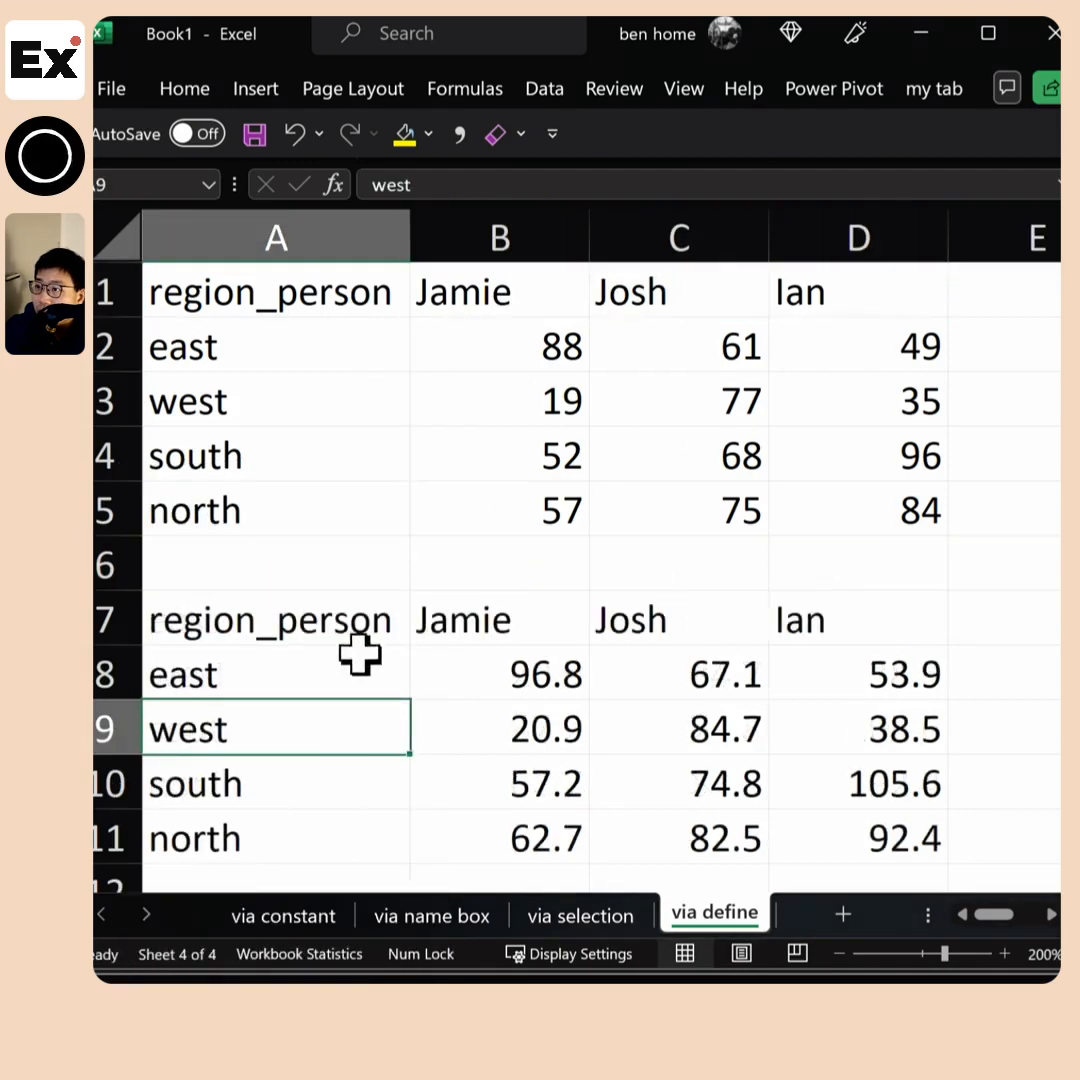
Examine the formula in B8 against the source range B2:D5 and the rate name it uses
scroll(415, 622, "down", 1)
scroll(545, 704, "up", 1)
left_click(545, 690)
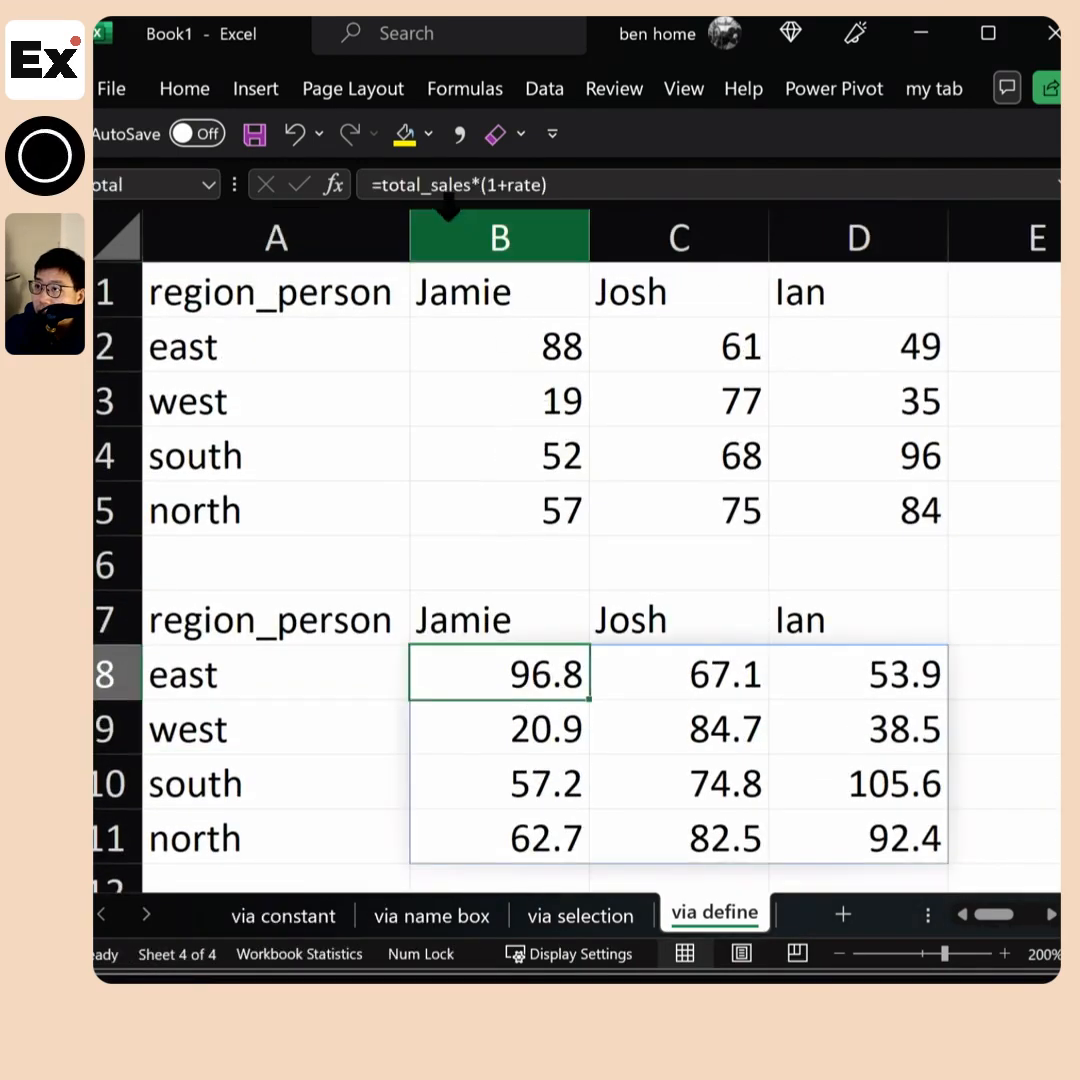
left_click_drag(516, 350, 805, 487)
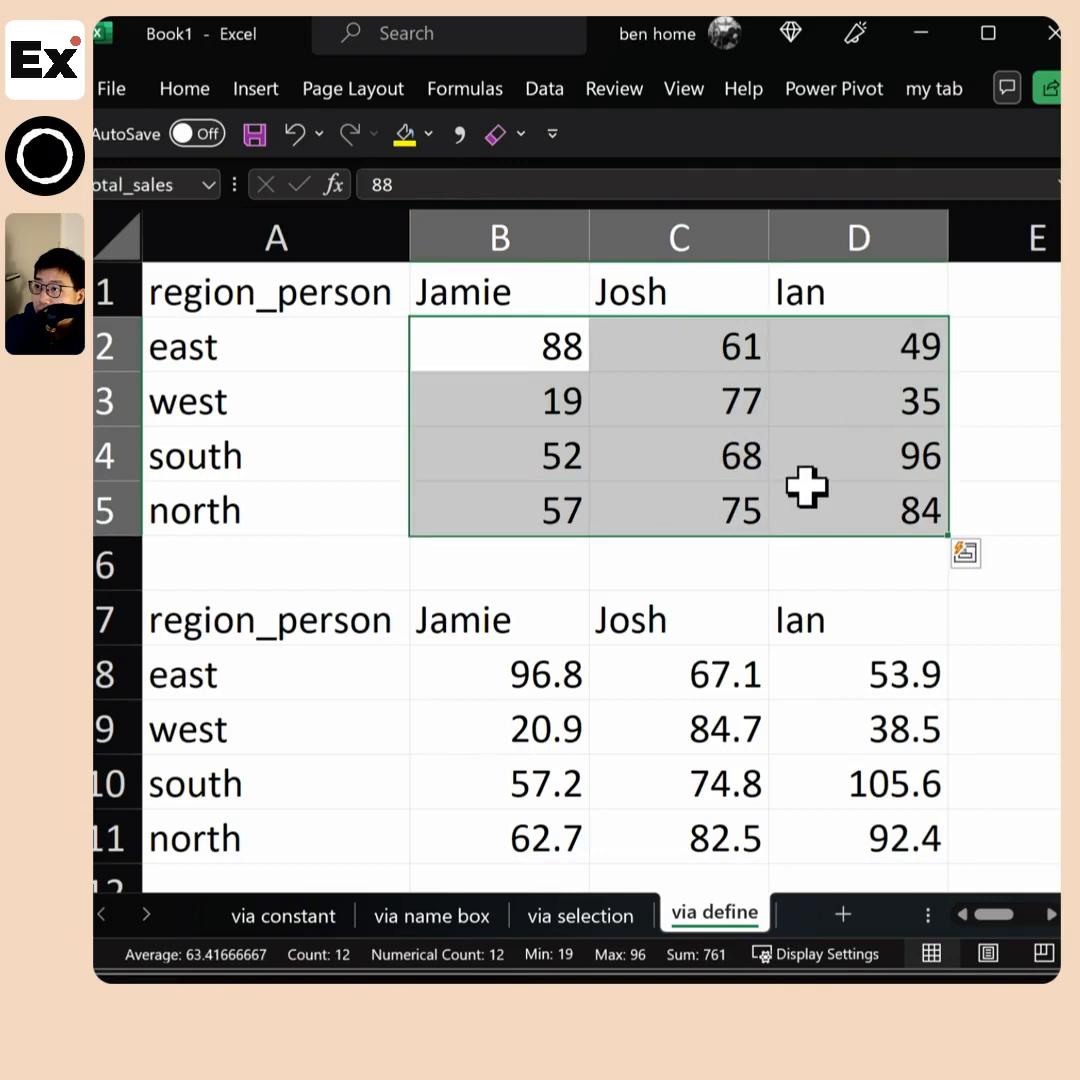
left_click(540, 668)
double_click(521, 185)
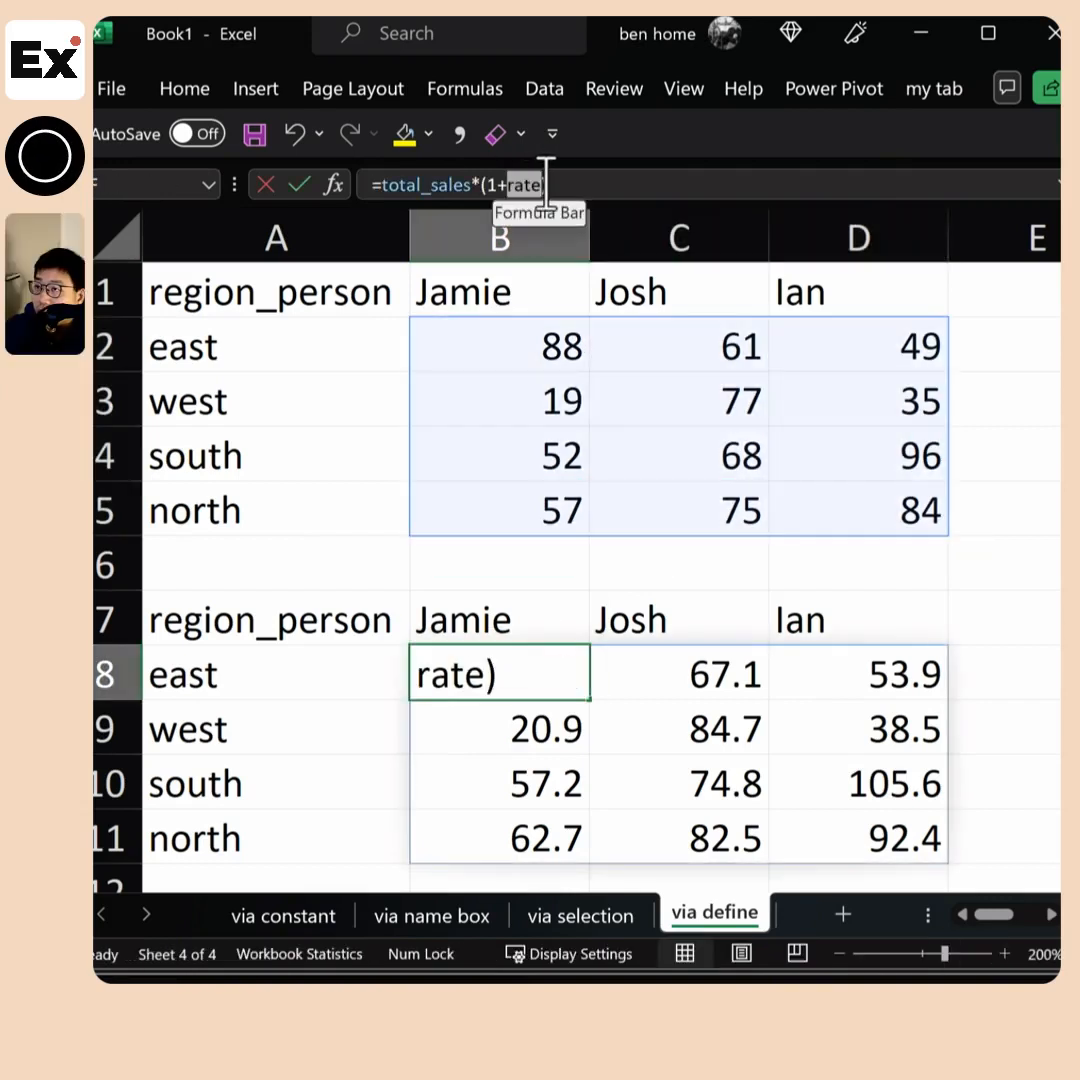
key("Escape")
Open the Name Manager and sort the defined names by name
left_click(616, 90)
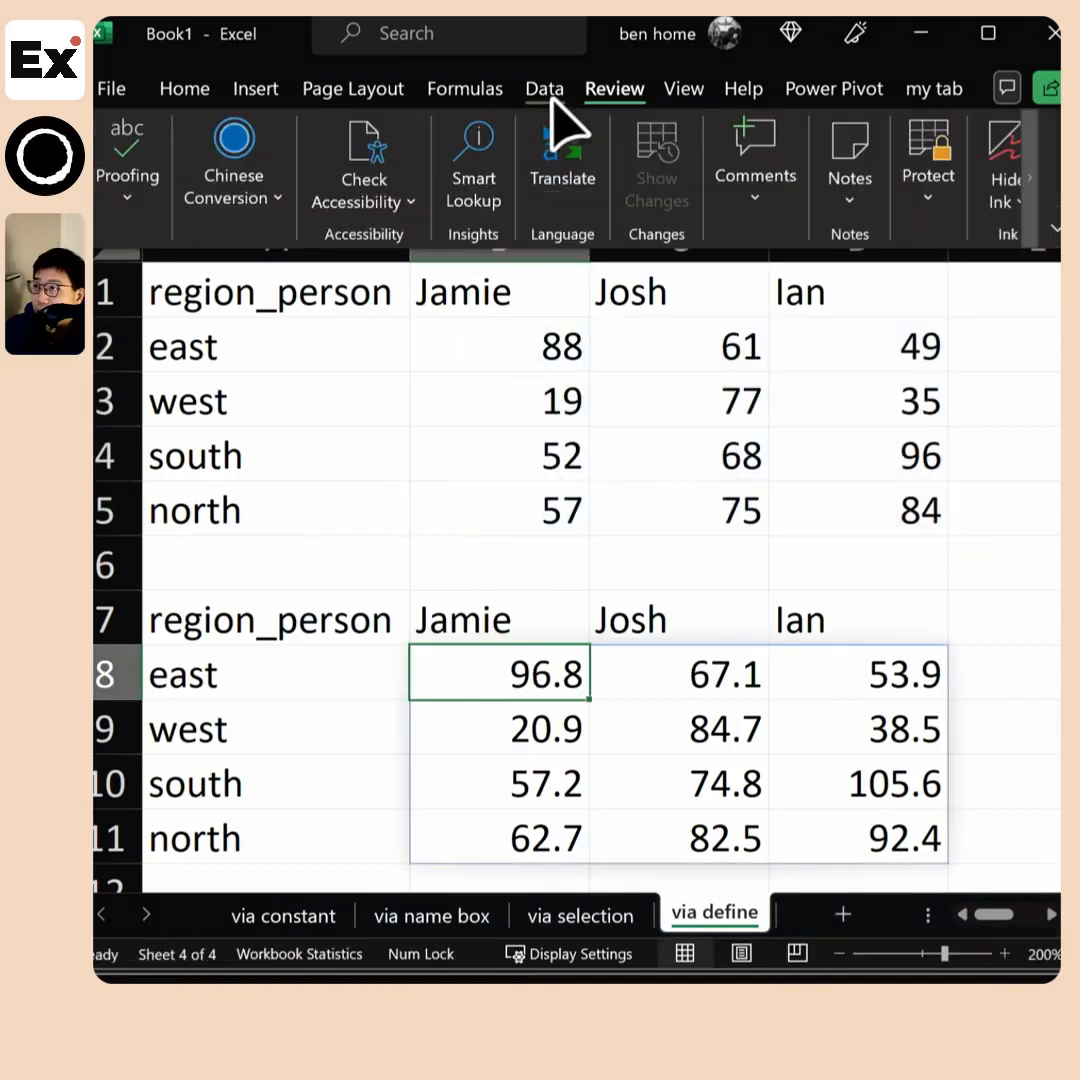
left_click(543, 92)
left_click(468, 89)
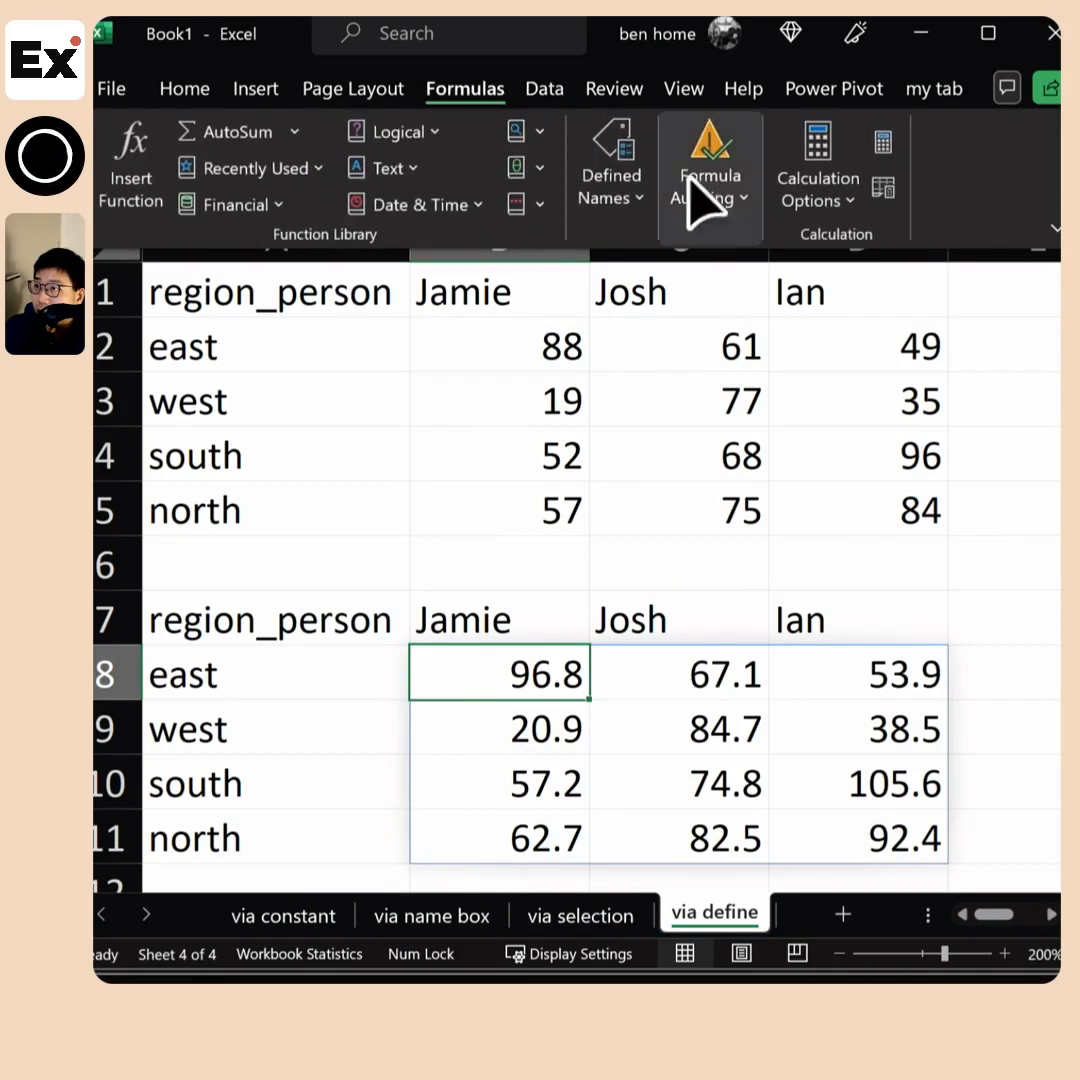
left_click(625, 200)
left_click(616, 315)
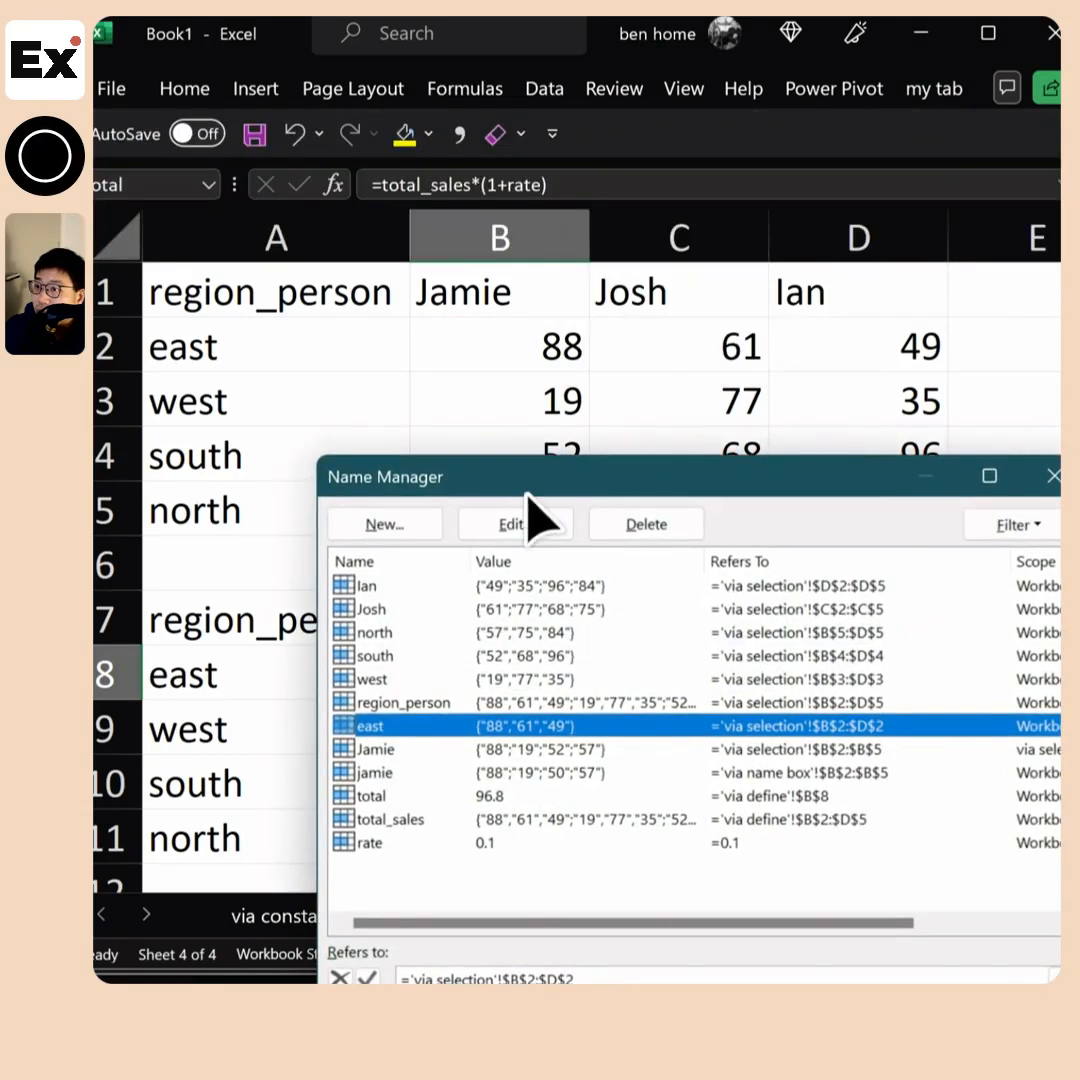
left_click(420, 562)
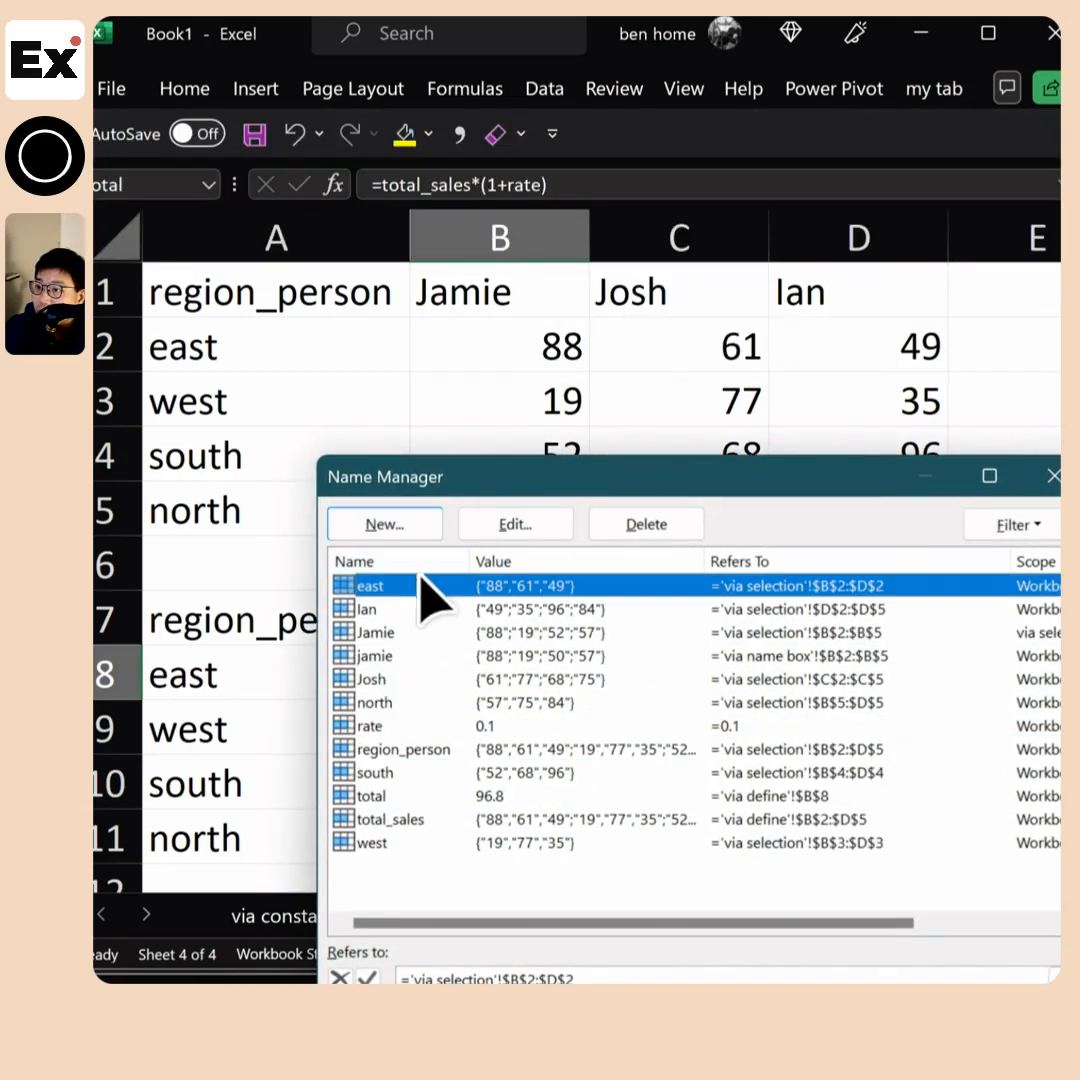
Change the rate name to refer to =0.2, save the change and check the recalculated block B8:D11
left_click(372, 728)
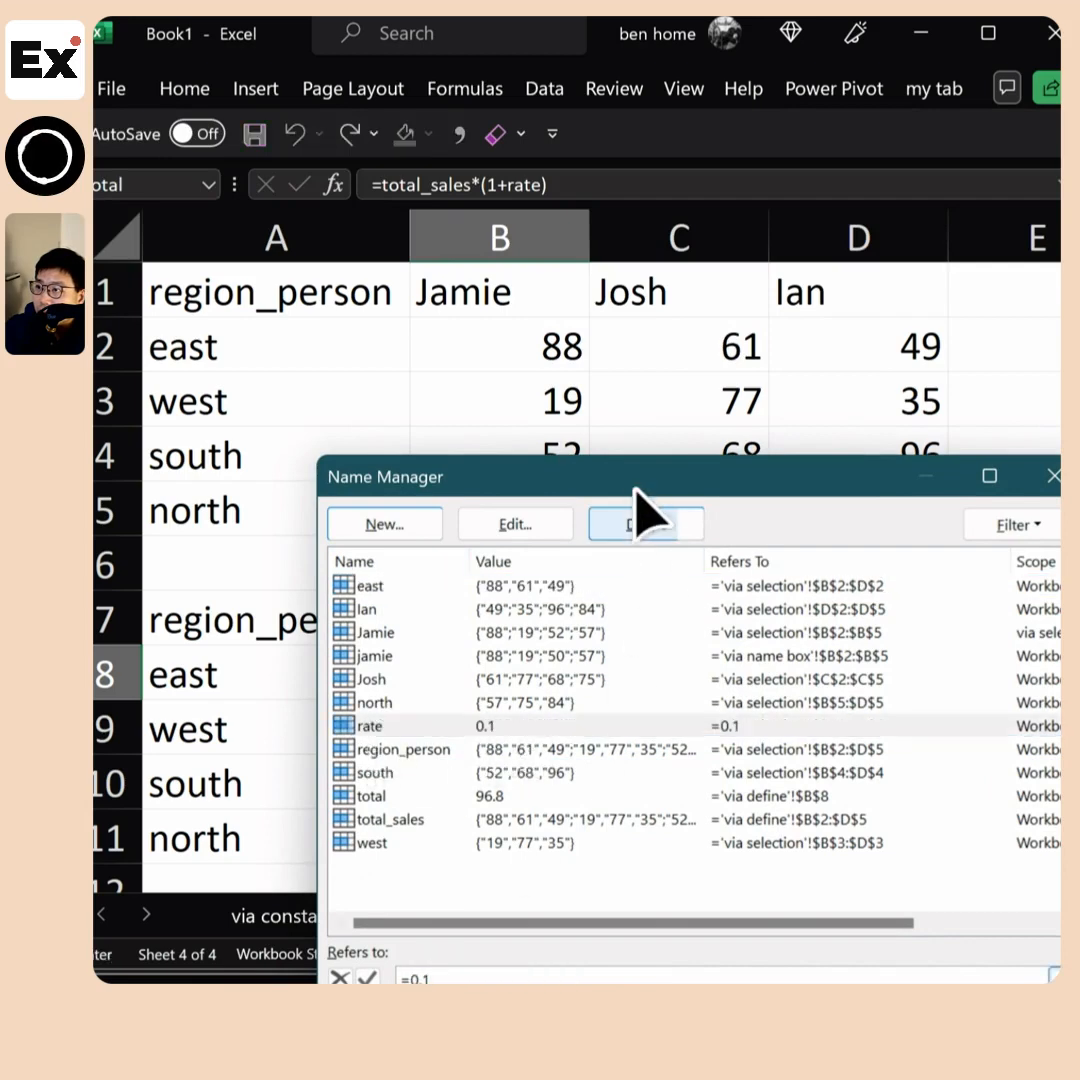
left_click_drag(644, 500, 997, 226)
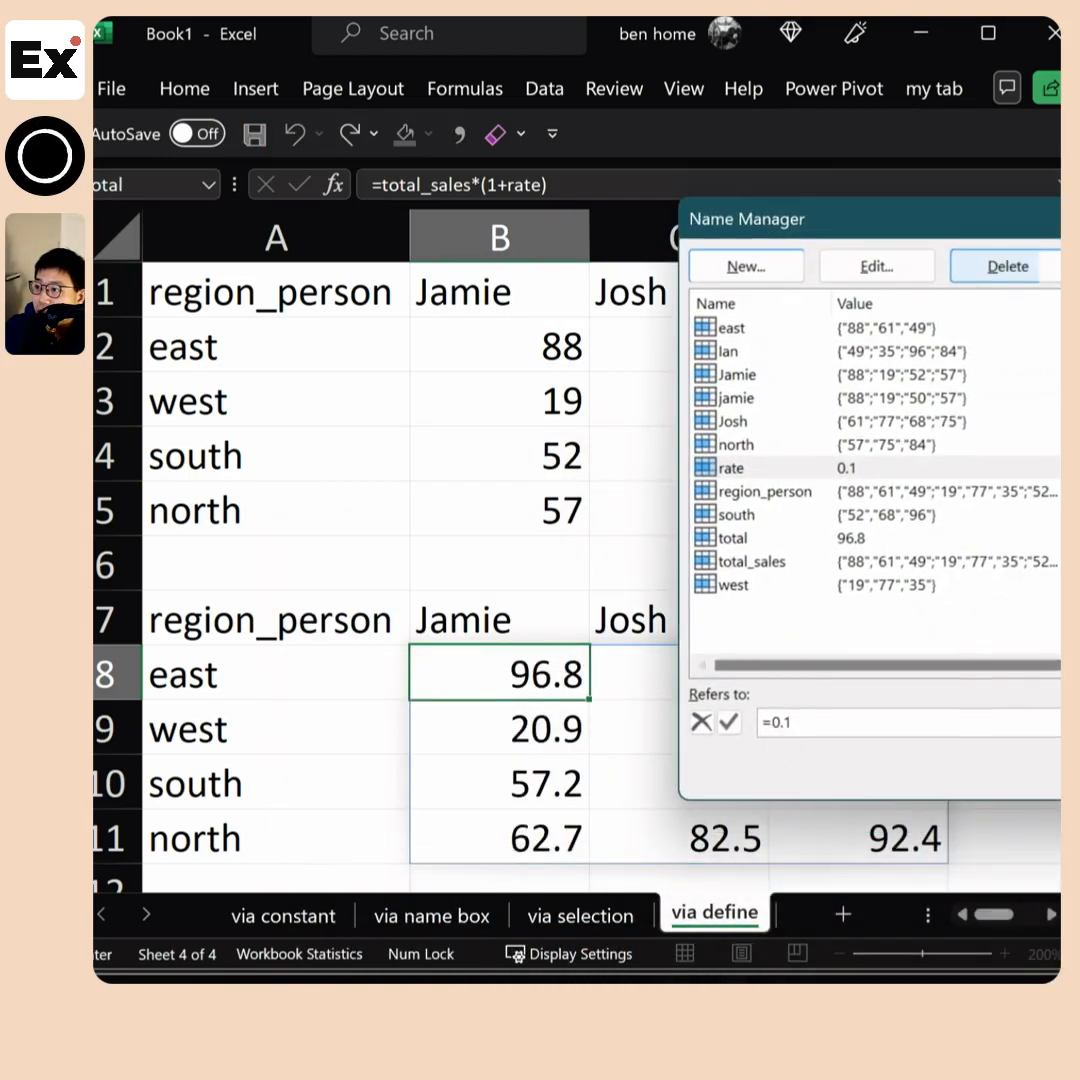
left_click_drag(1040, 798, 1041, 631)
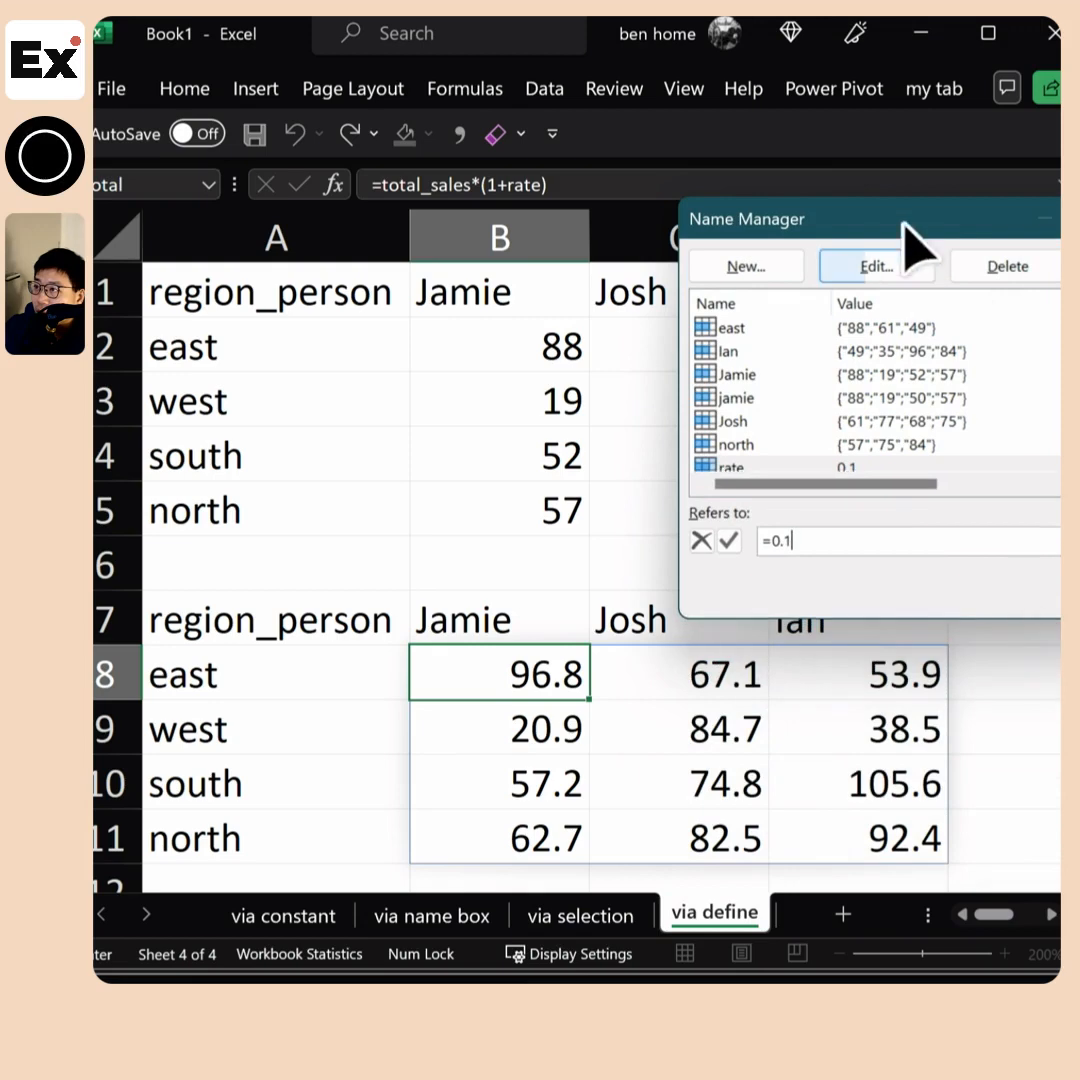
left_click_drag(901, 226, 383, 62)
key("BackSpace")
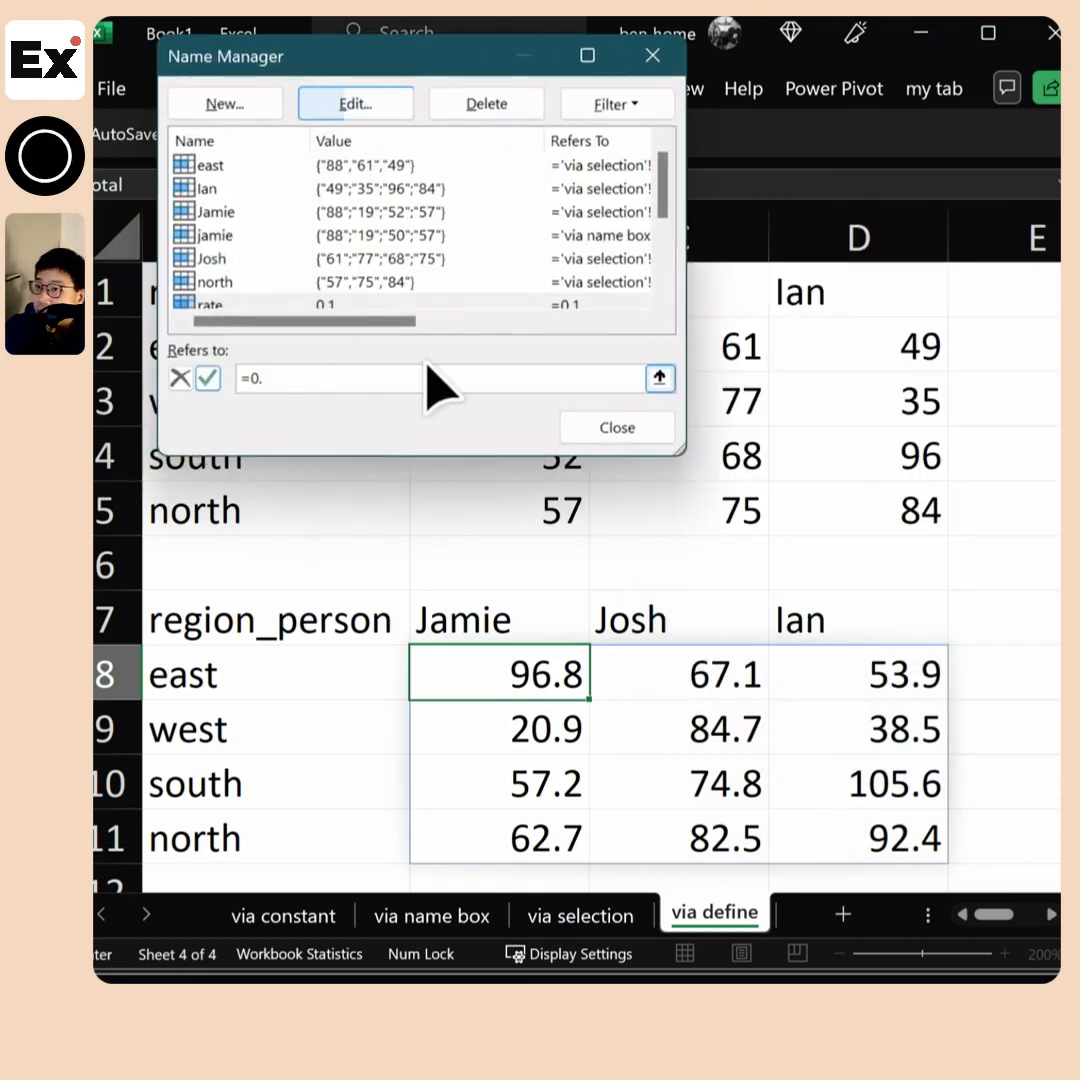
type("2")
left_click(617, 427)
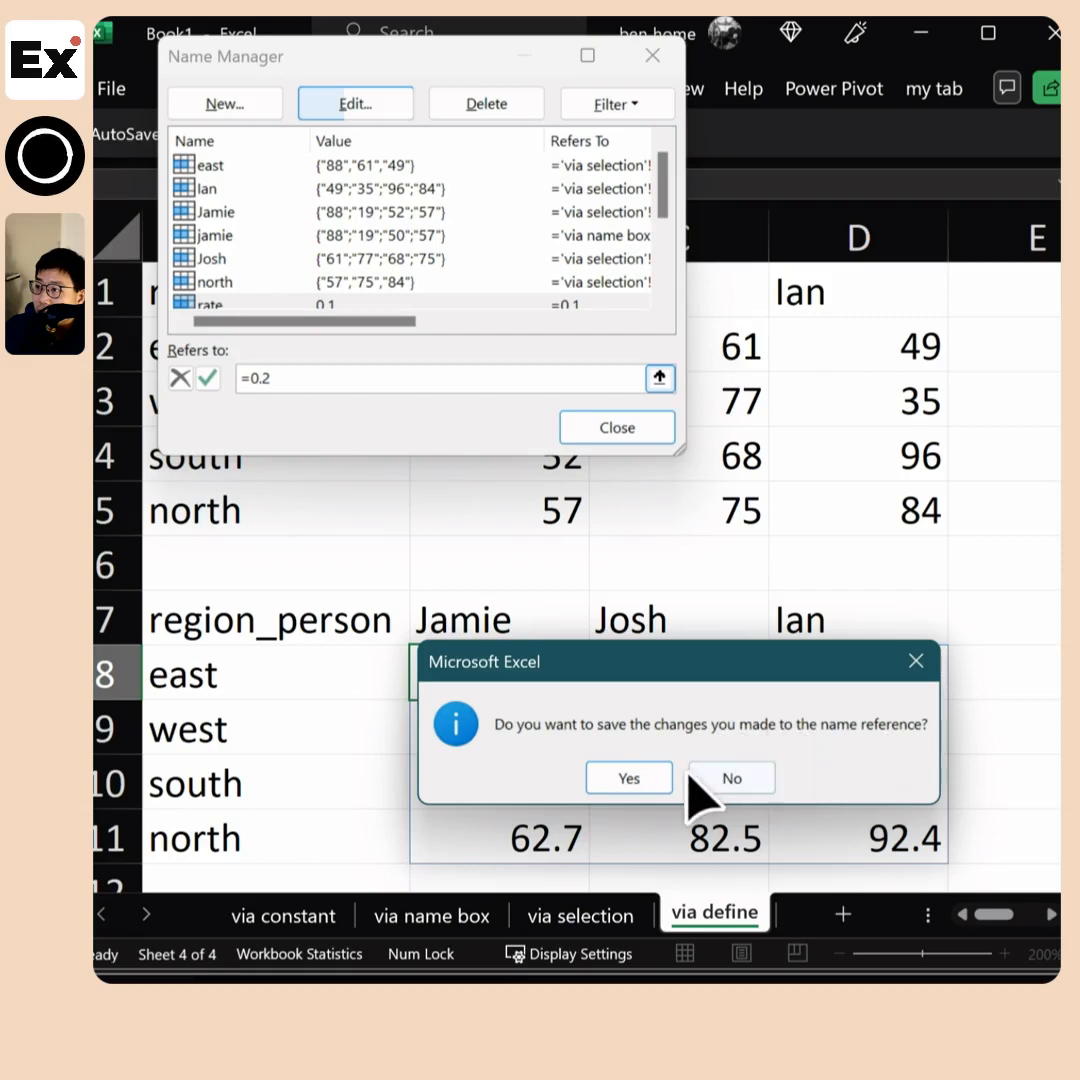
left_click(640, 779)
left_click_drag(540, 680, 862, 830)
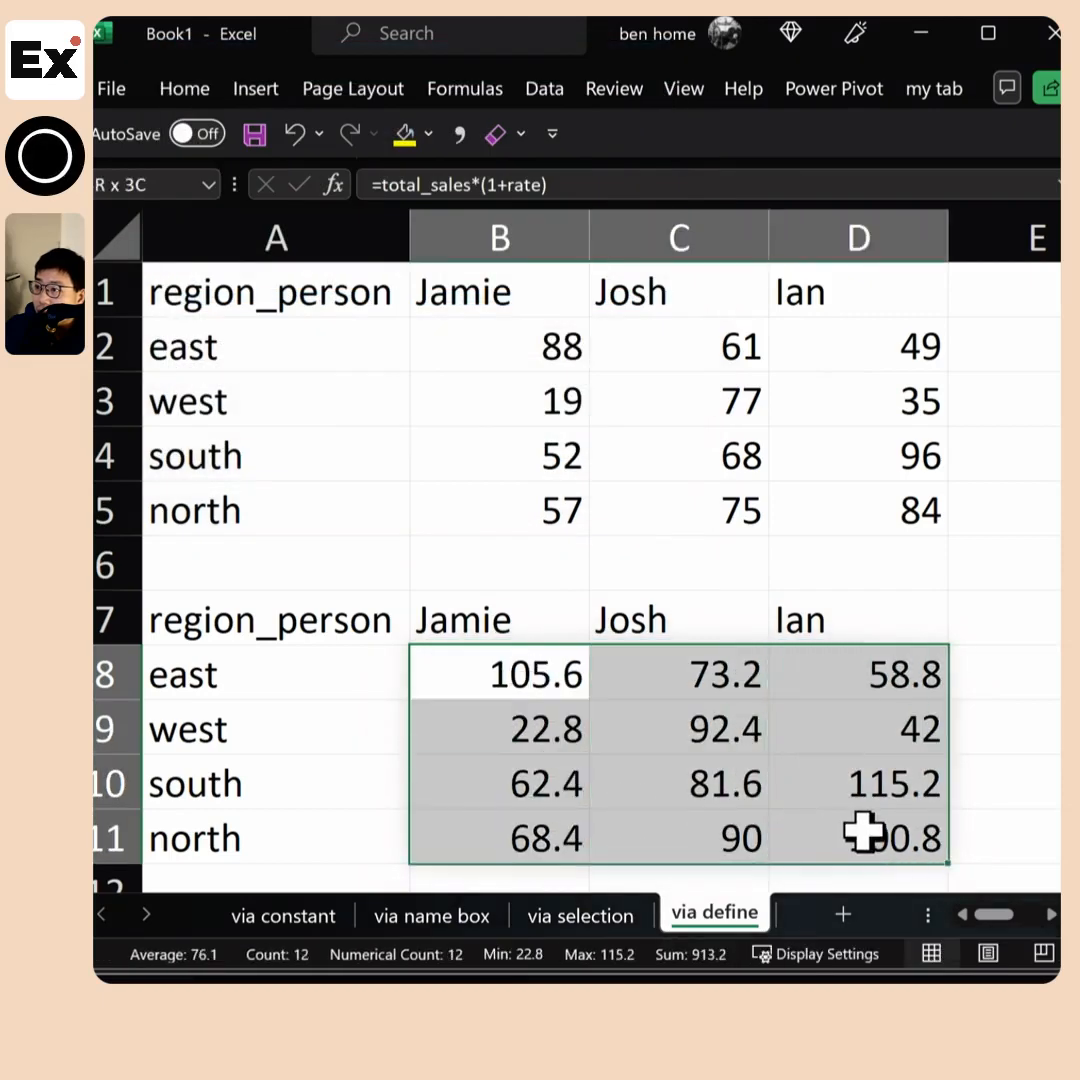
Enter a SUM formula in A13 that adds up the original sales in B2:D5
scroll(482, 586, "down", 2)
left_click(497, 625)
scroll(530, 660, "up", 2)
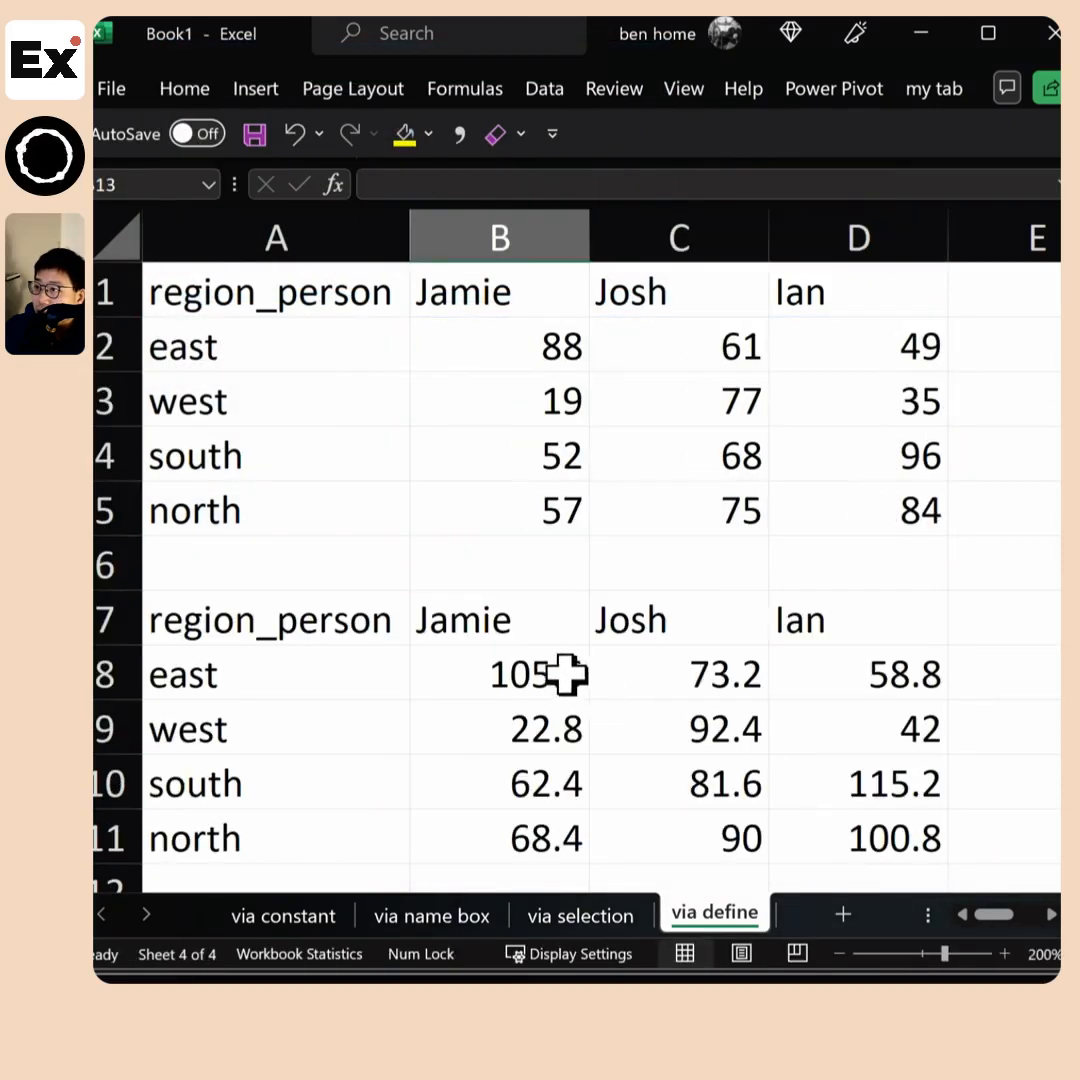
scroll(520, 665, "down", 1)
left_click(405, 772)
type("=sum")
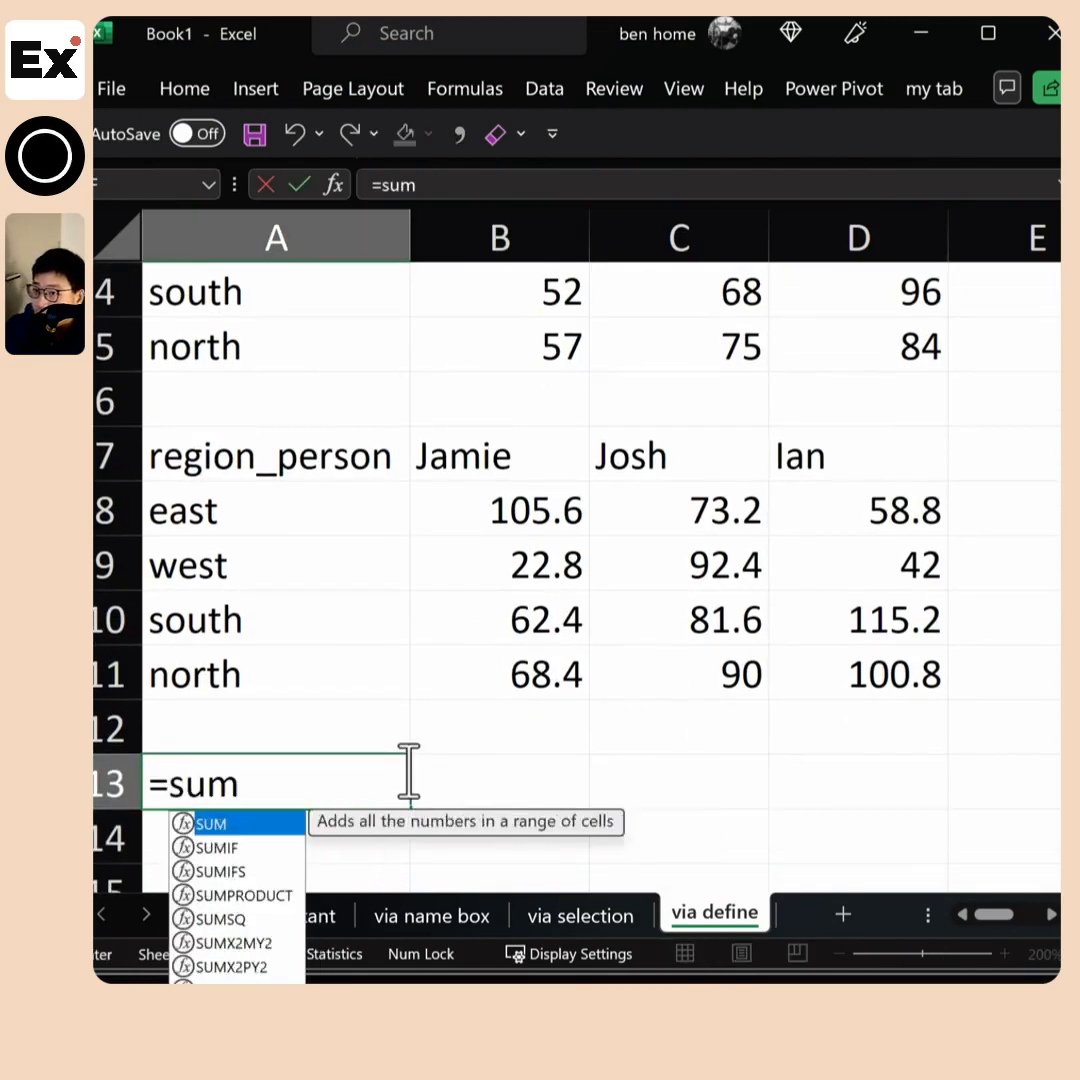
key("Tab")
scroll(430, 700, "up", 1)
left_click_drag(500, 511, 845, 355)
type(")")
key("Return")
Add a sum of the adjusted sales in B8:D11 to cell B13
left_click(494, 780)
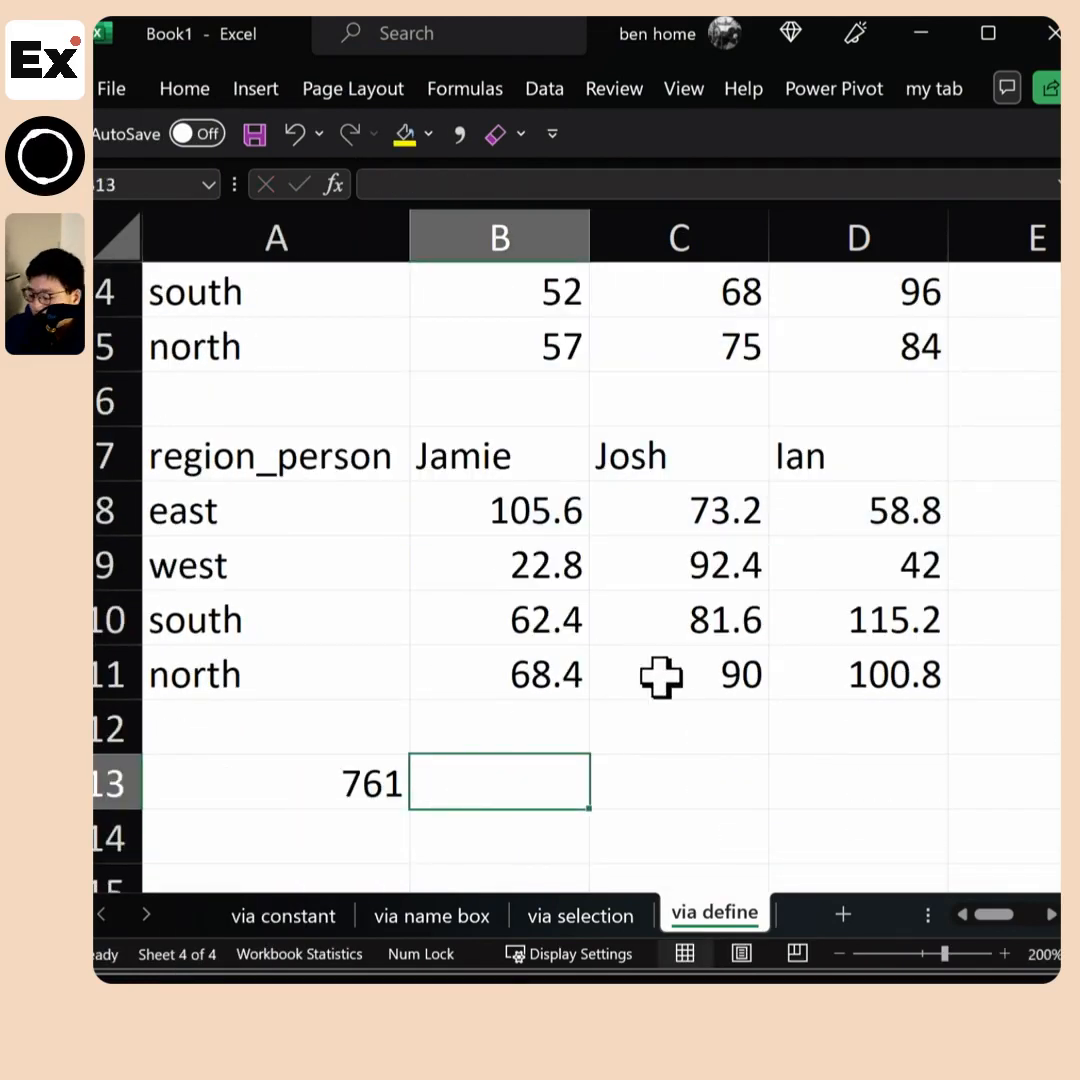
type("-")
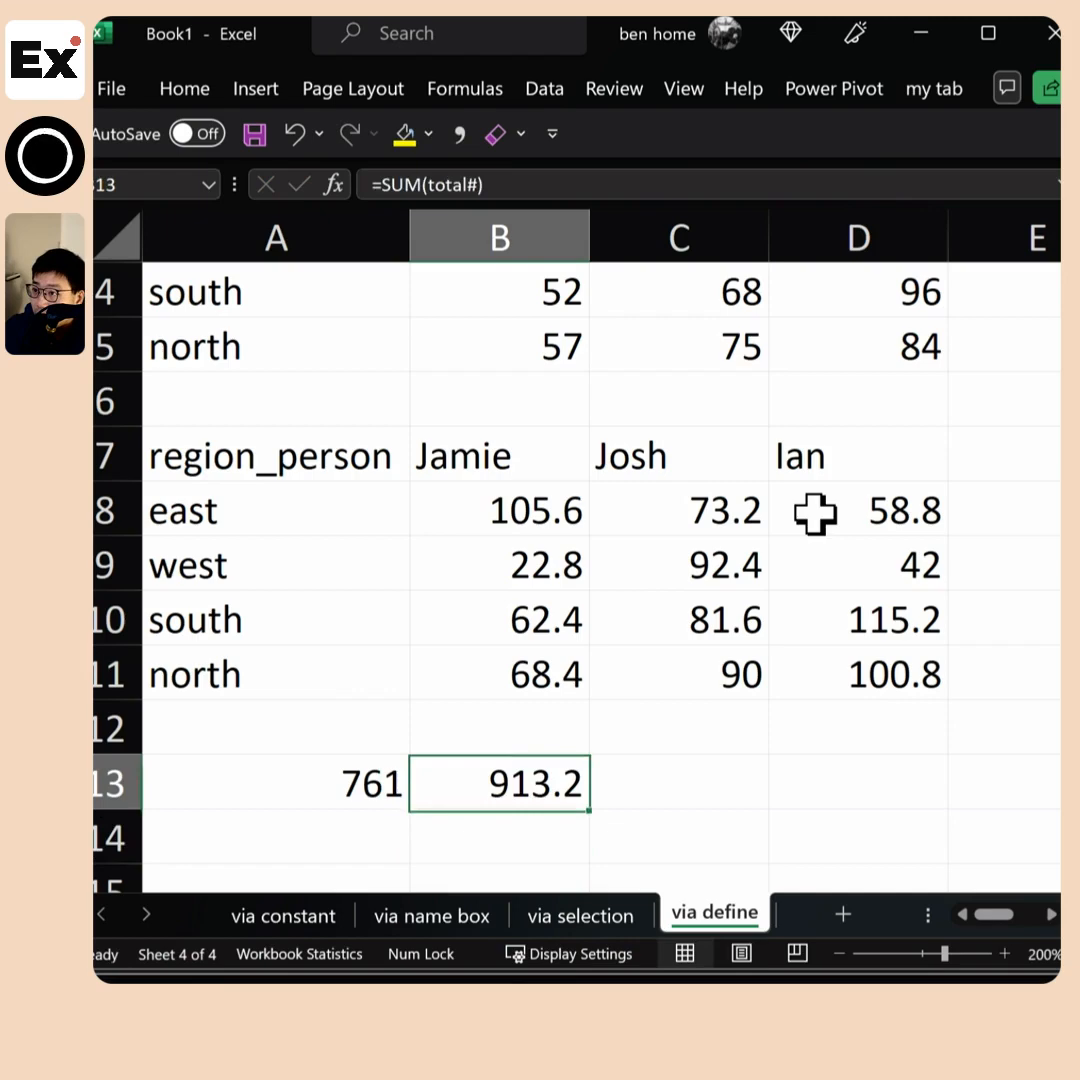
key("Tab")
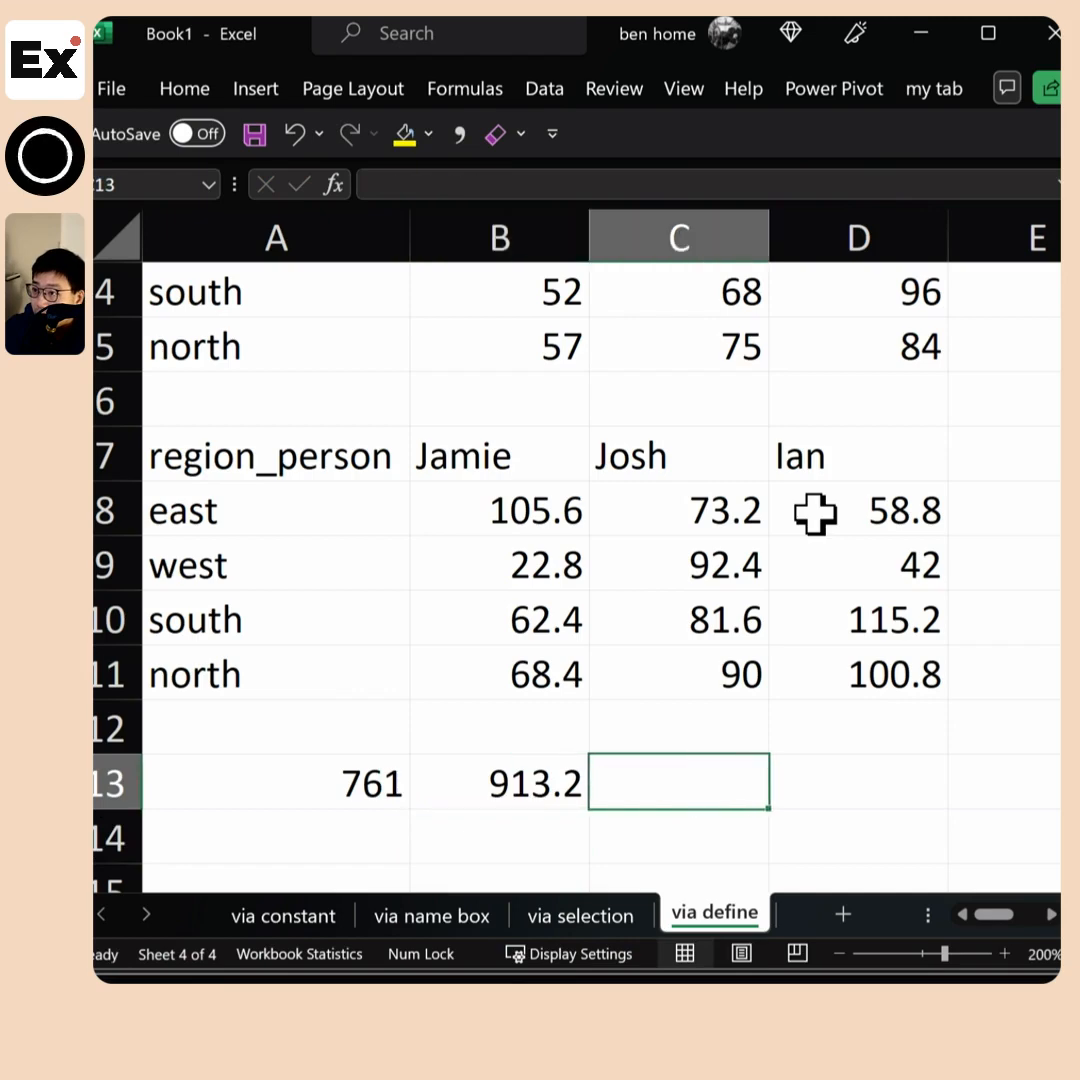
Calculate the relative increase between the two totals in C13 with =(B13-A13)/A13
type("=")
key("Left")
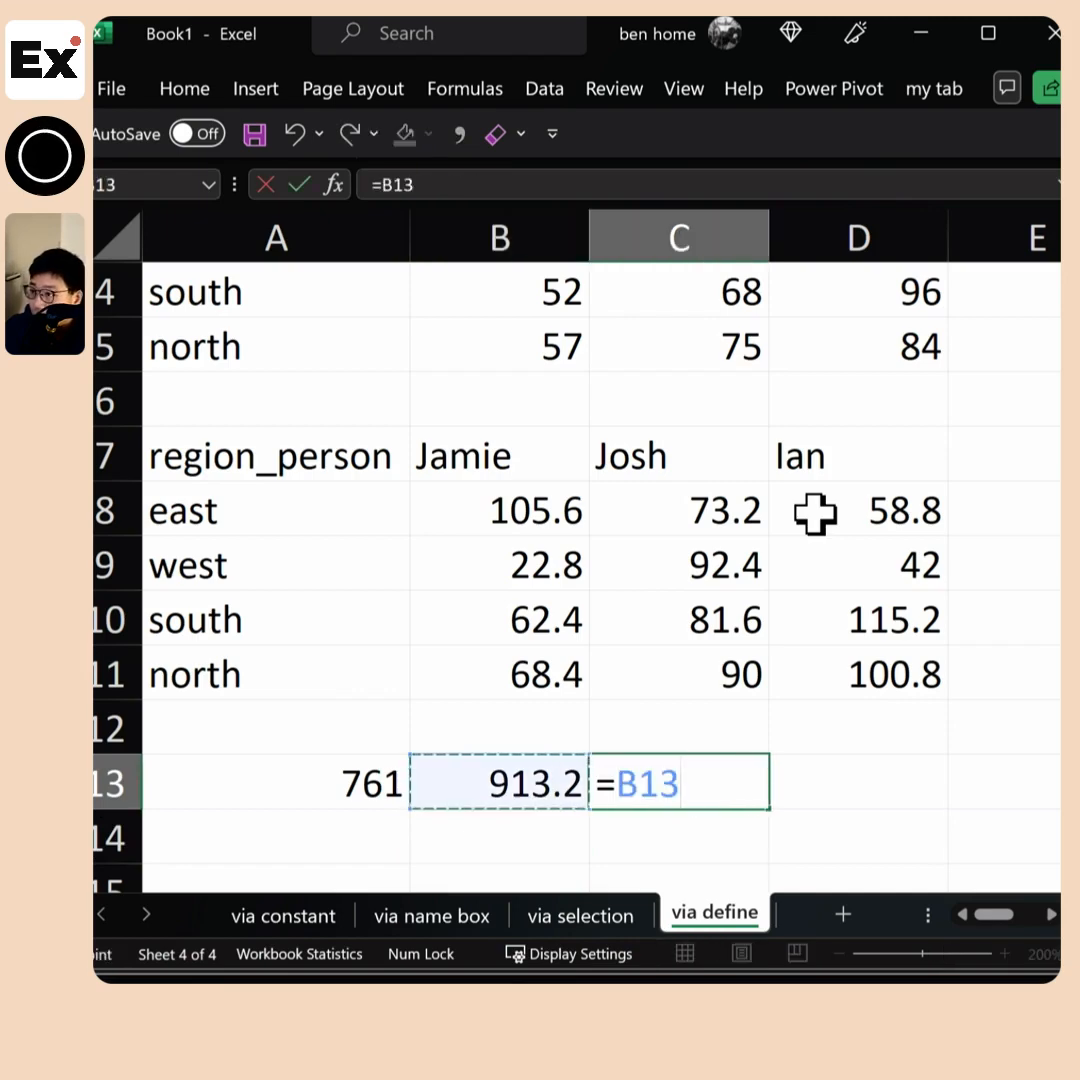
key("BackSpace")
type("(")
key("Left")
type("-")
key("Left")
key("Left")
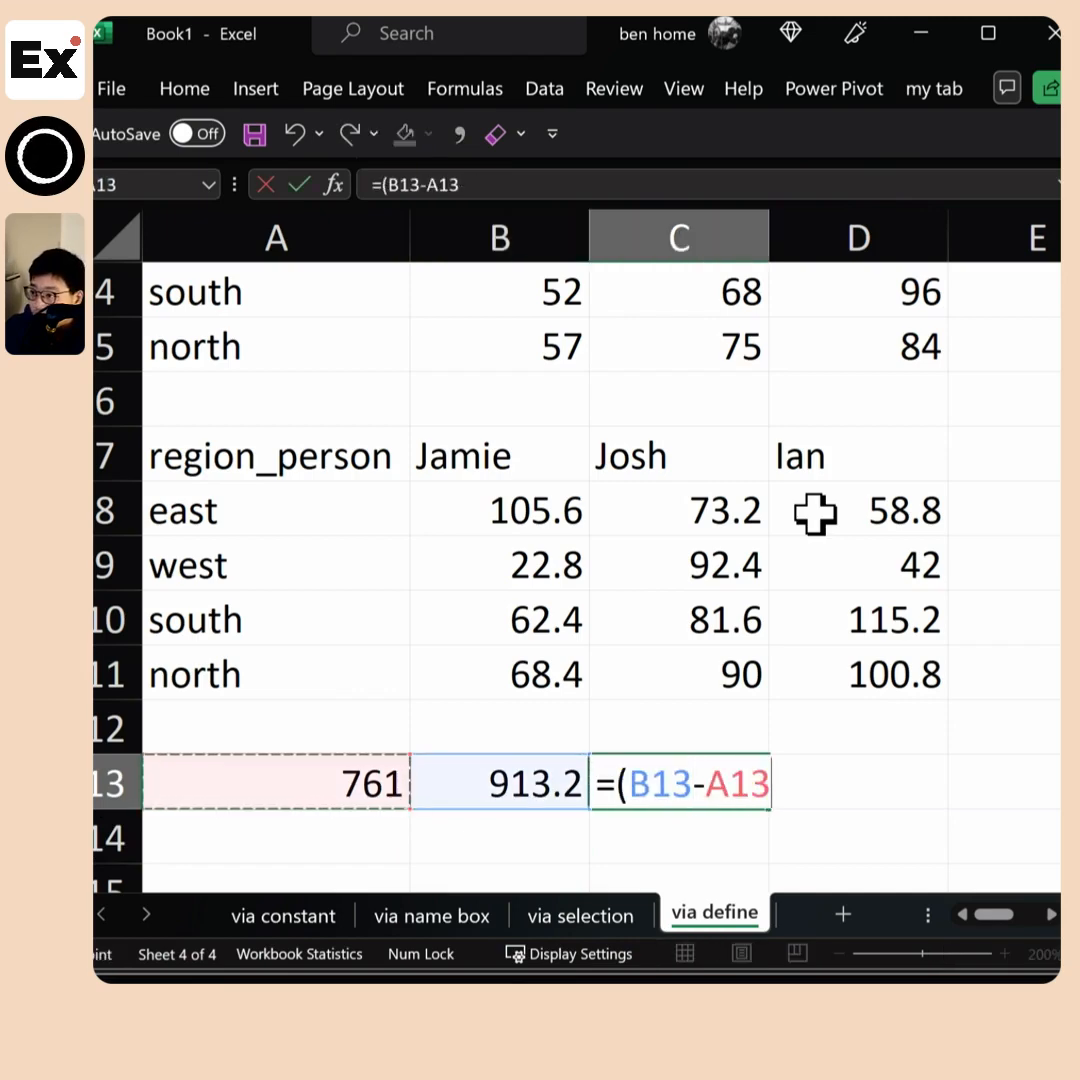
type(")")
key("Left")
key("Left")
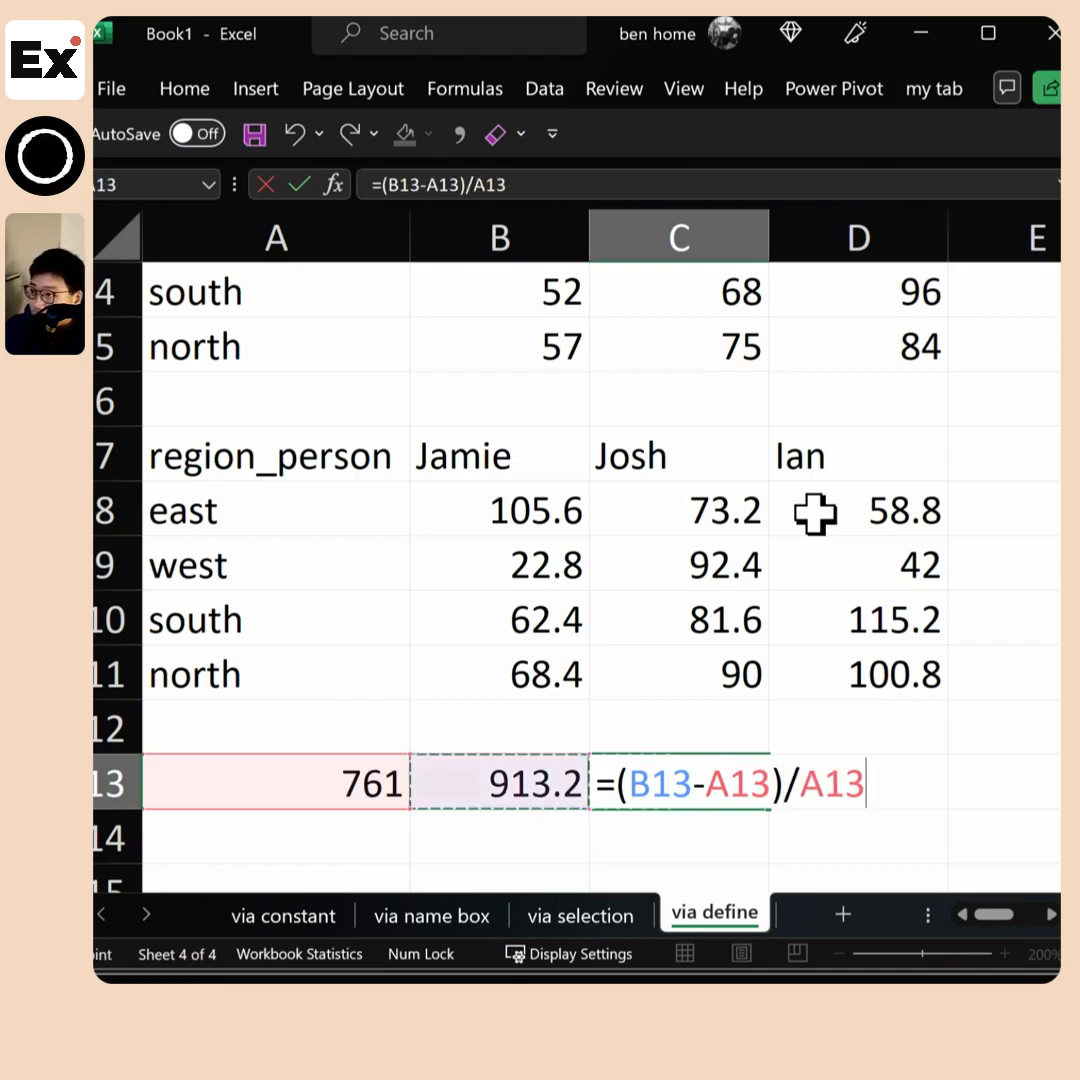
key("Return")
left_click(730, 792)
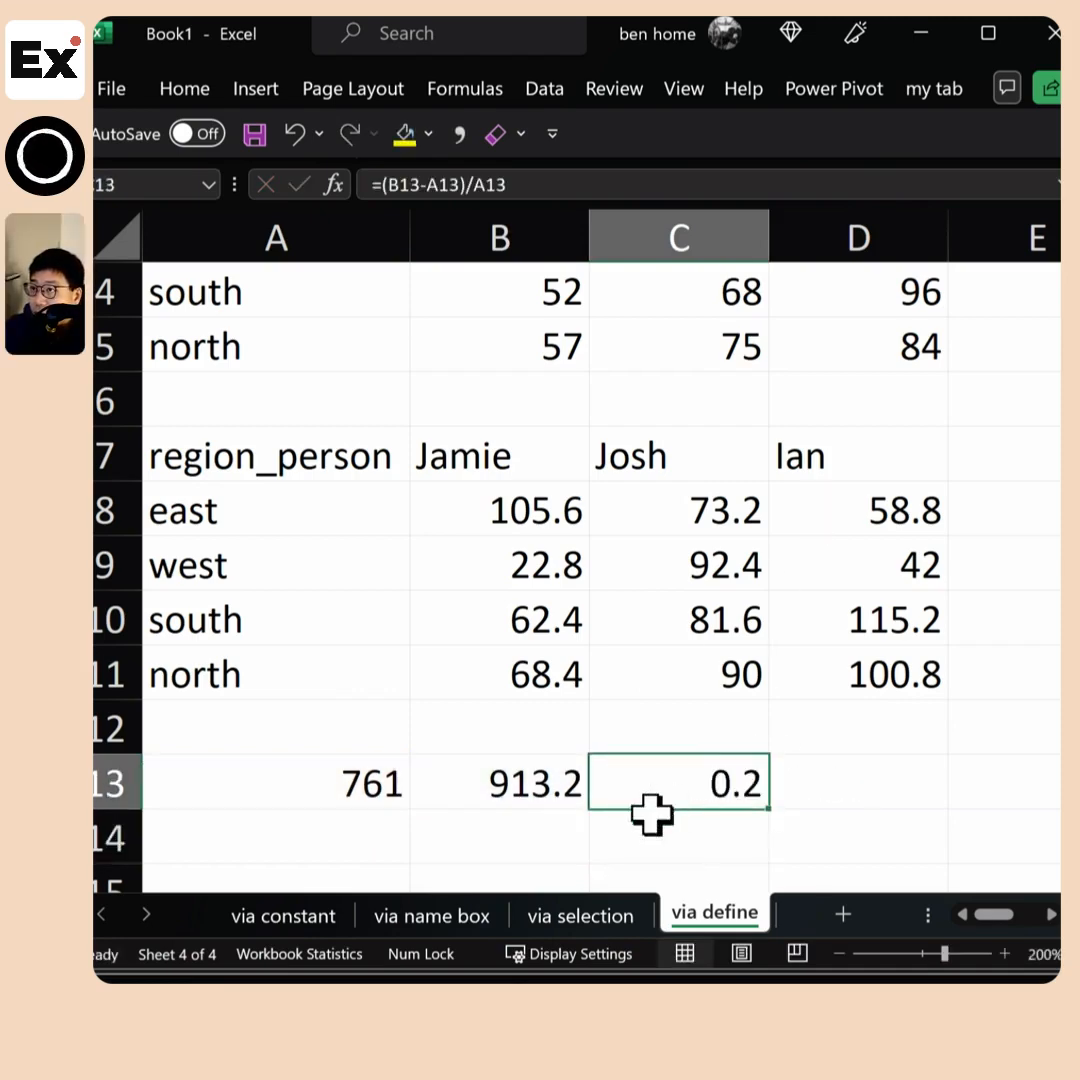
Check the totals in A13 and B13, then switch to the via constant sheet and select cells B2:B8
left_click(357, 787)
left_click(487, 787)
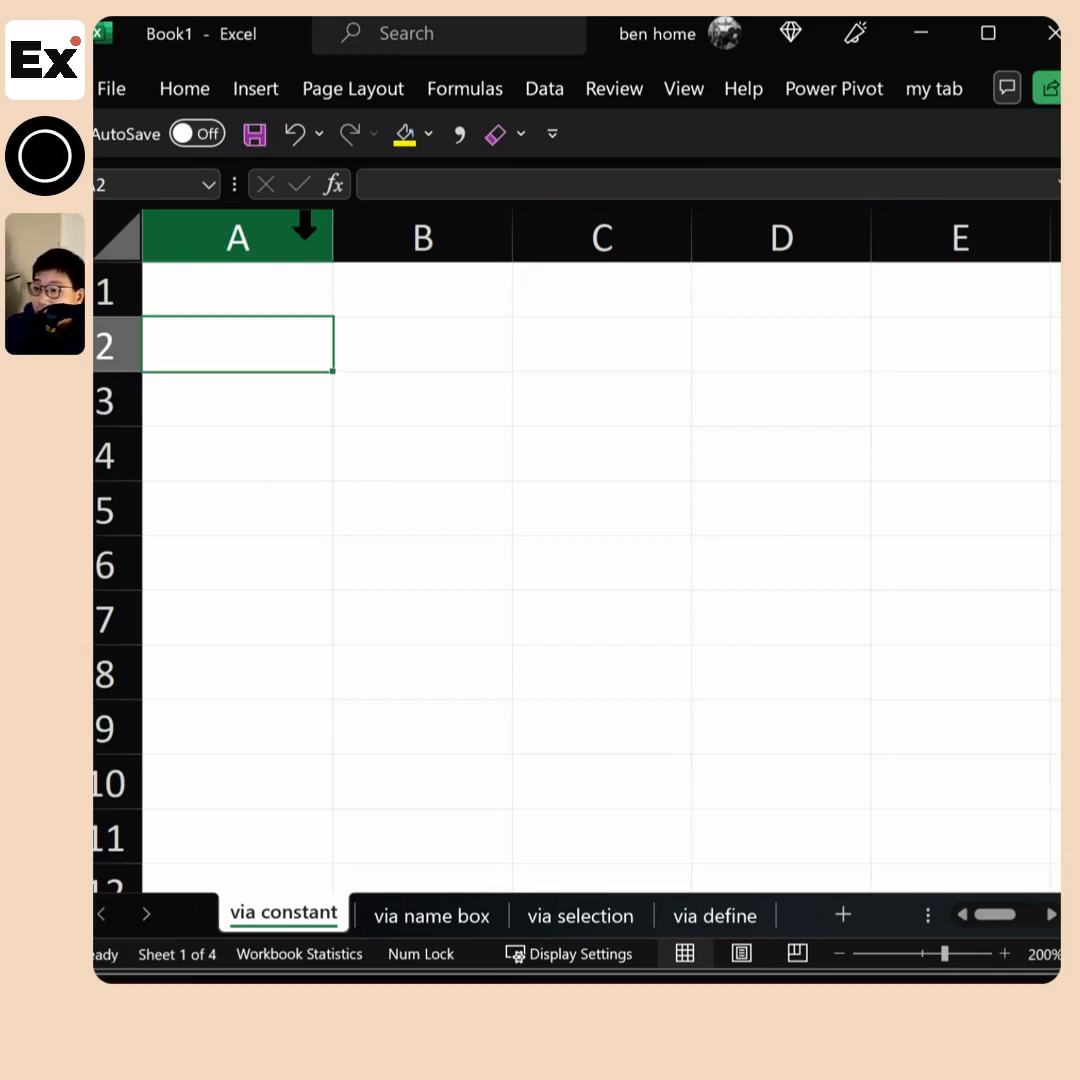
left_click_drag(420, 345, 444, 665)
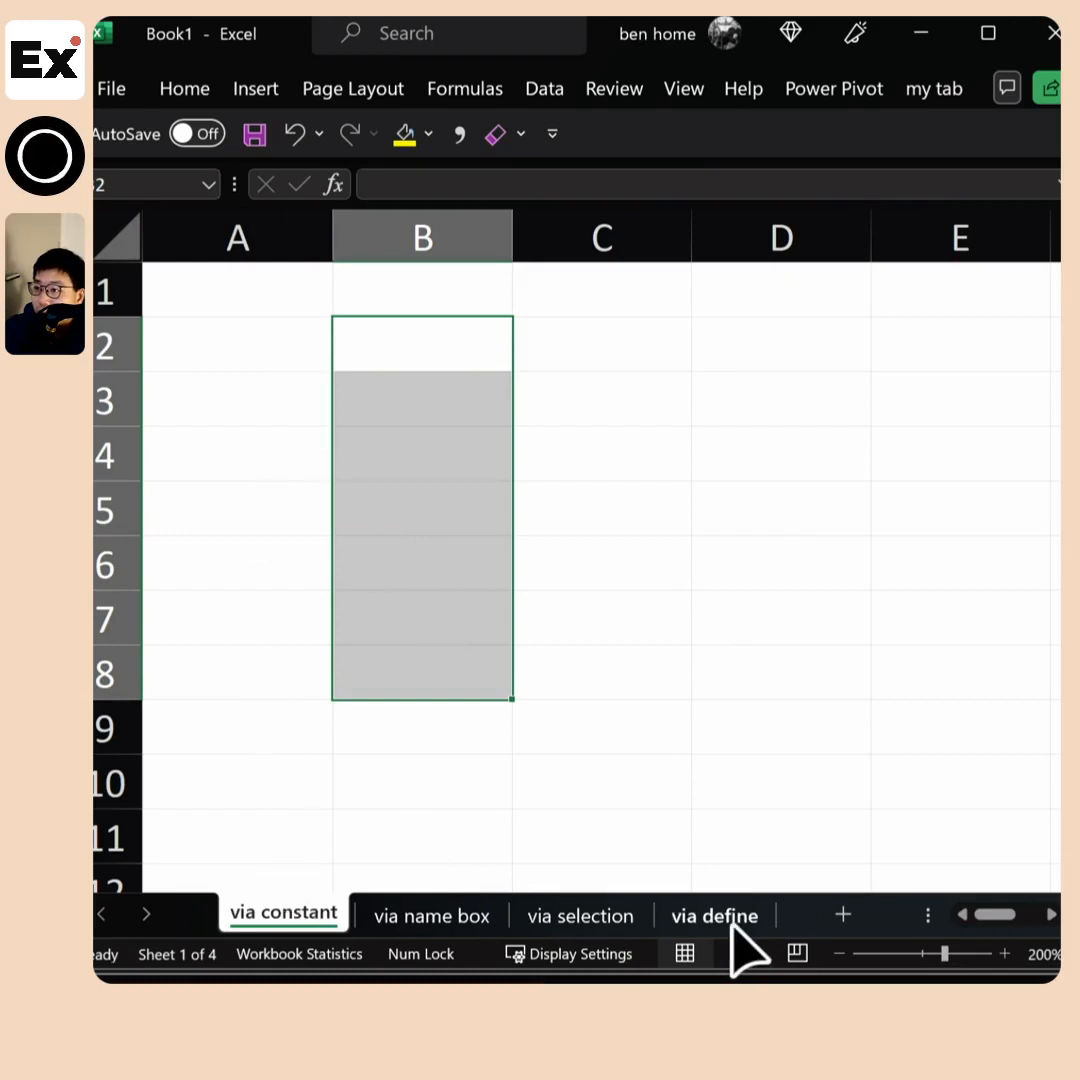
left_click(268, 346)
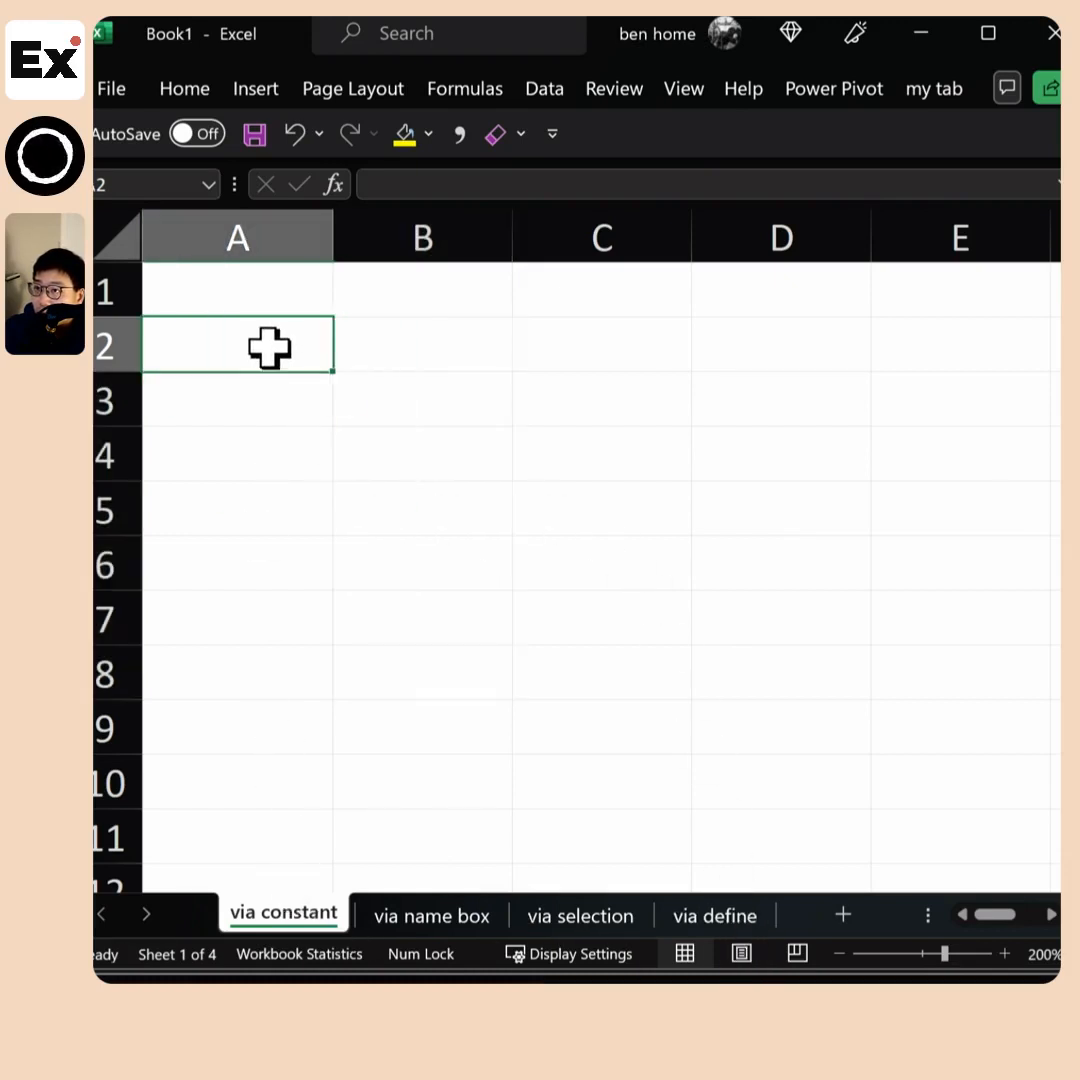
left_click(249, 398)
left_click(256, 465)
left_click_drag(420, 345, 385, 655)
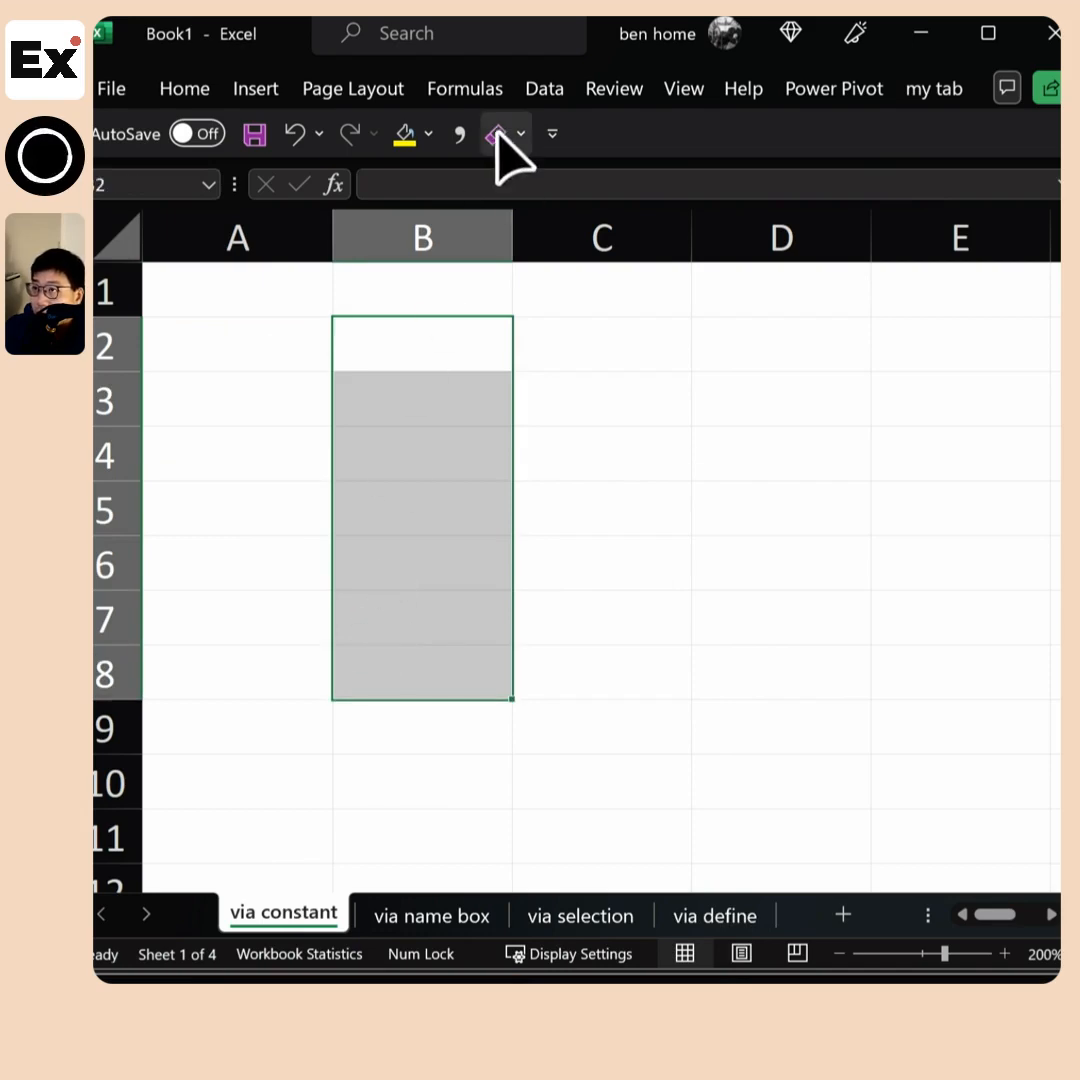
Review the rate constant and the other defined names in the Name Manager, then close it
left_click(465, 88)
left_click(615, 185)
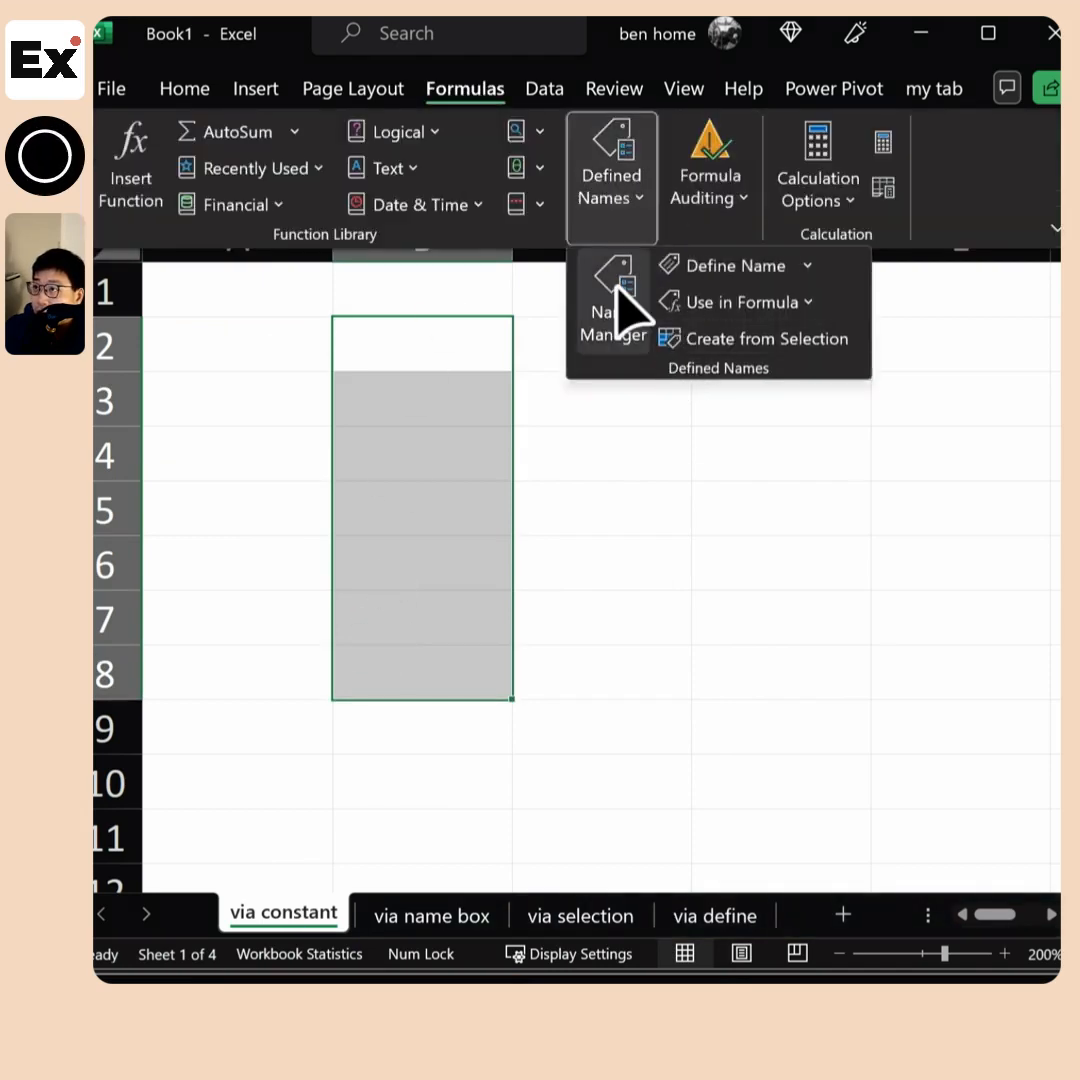
left_click(615, 292)
left_click(228, 269)
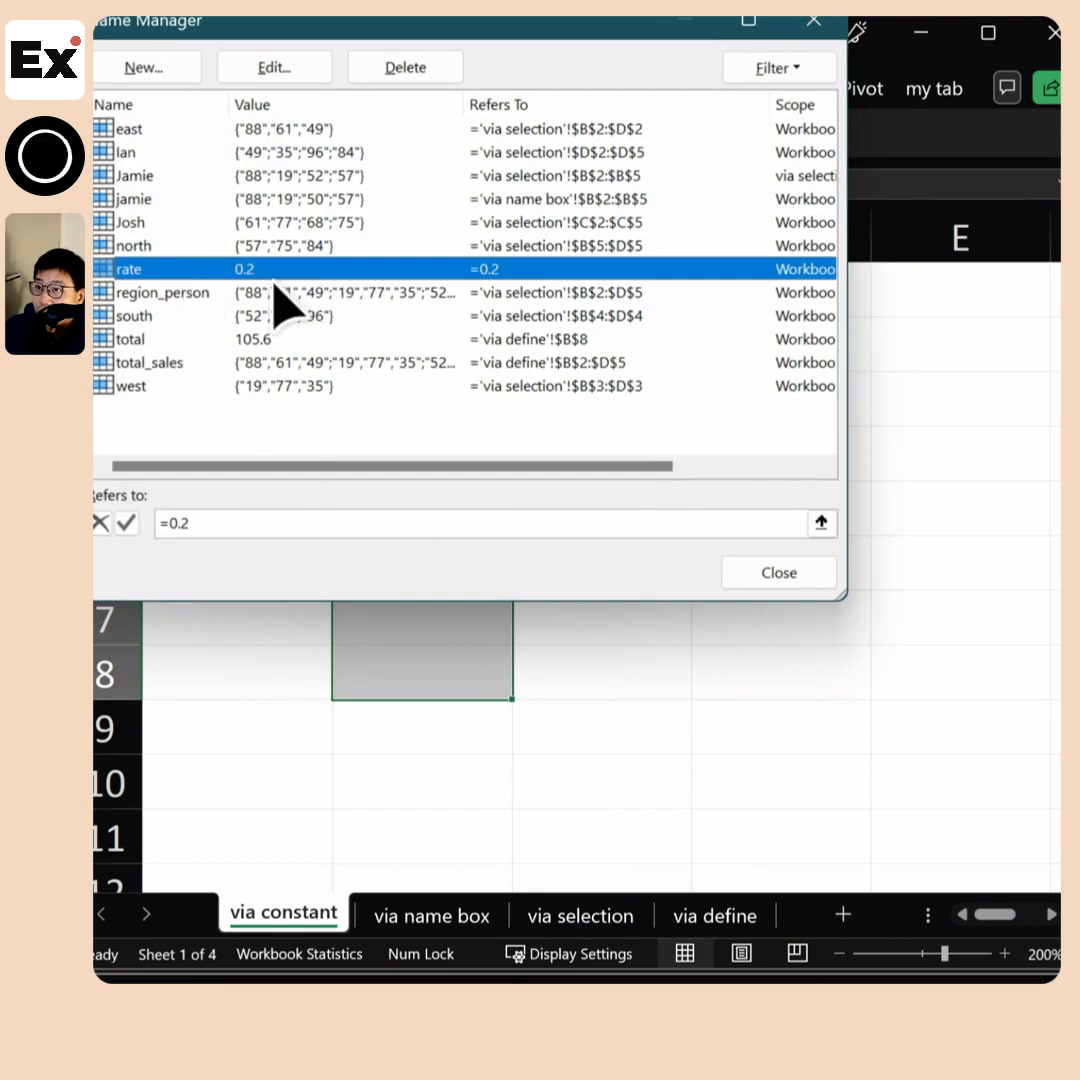
left_click_drag(545, 50, 596, 358)
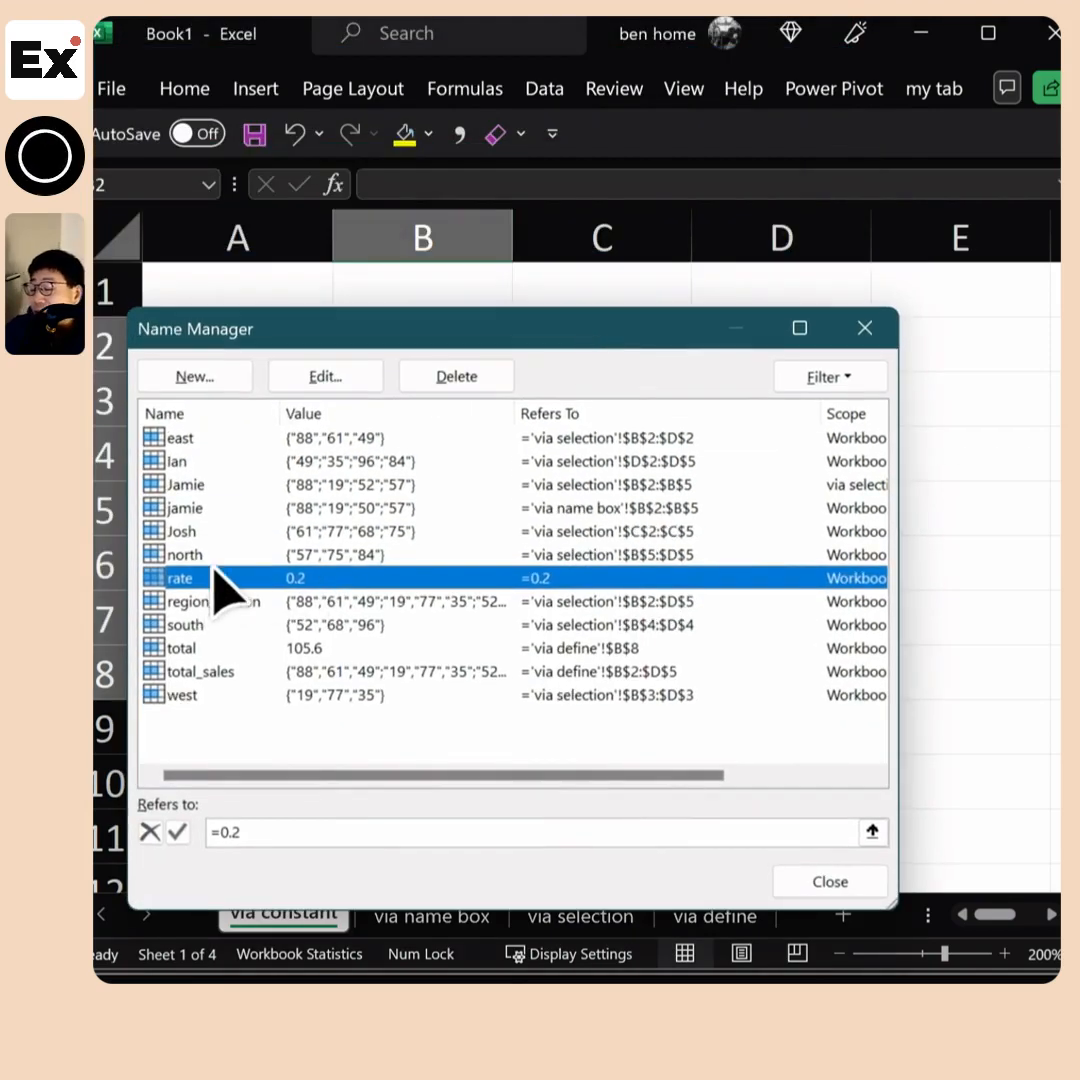
left_click(815, 883)
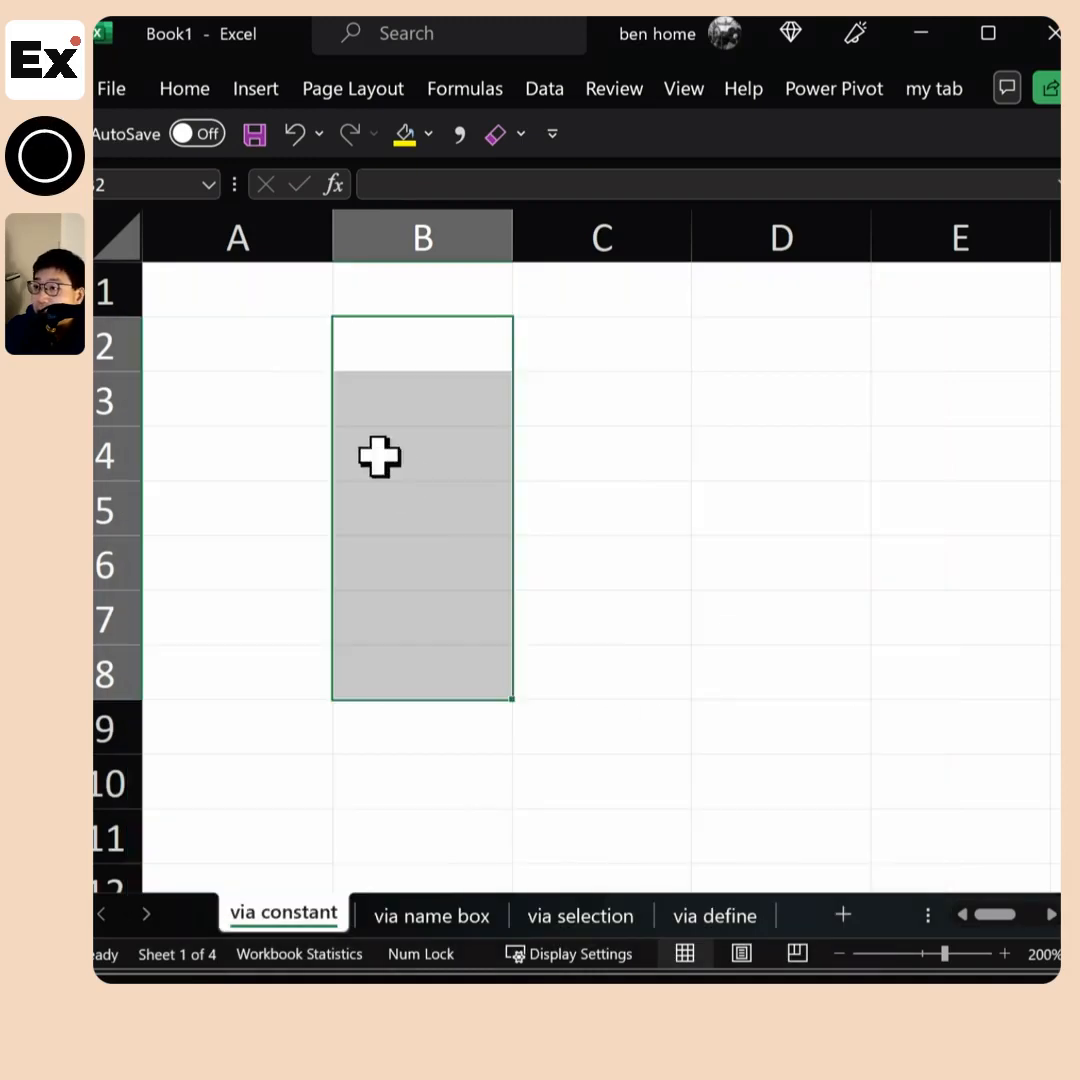
Add a new worksheet after via constant and name it reference
left_click(843, 914)
key("alt+h")
type("orreference")
key("Return")
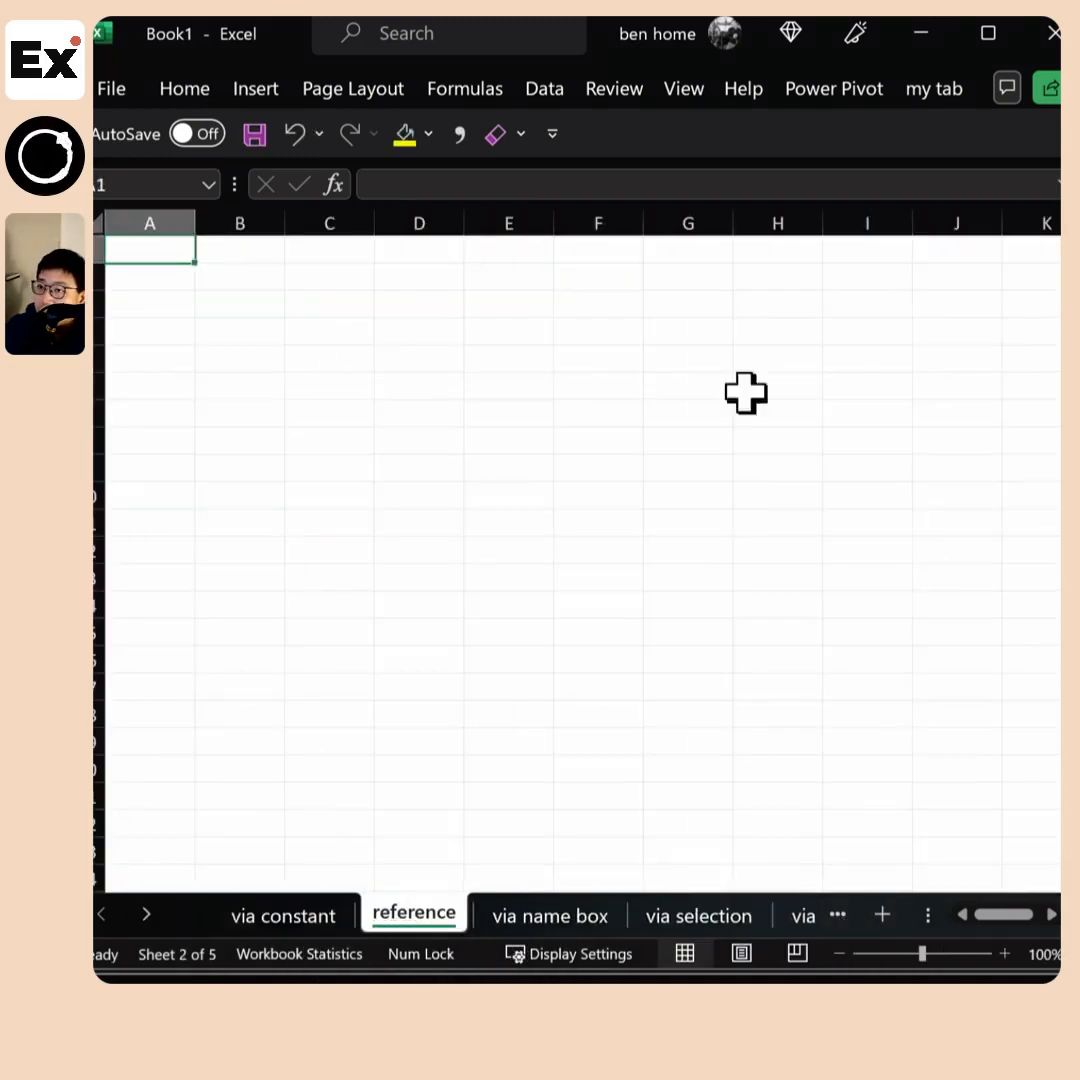
left_click(170, 287)
left_click_drag(170, 282, 222, 585)
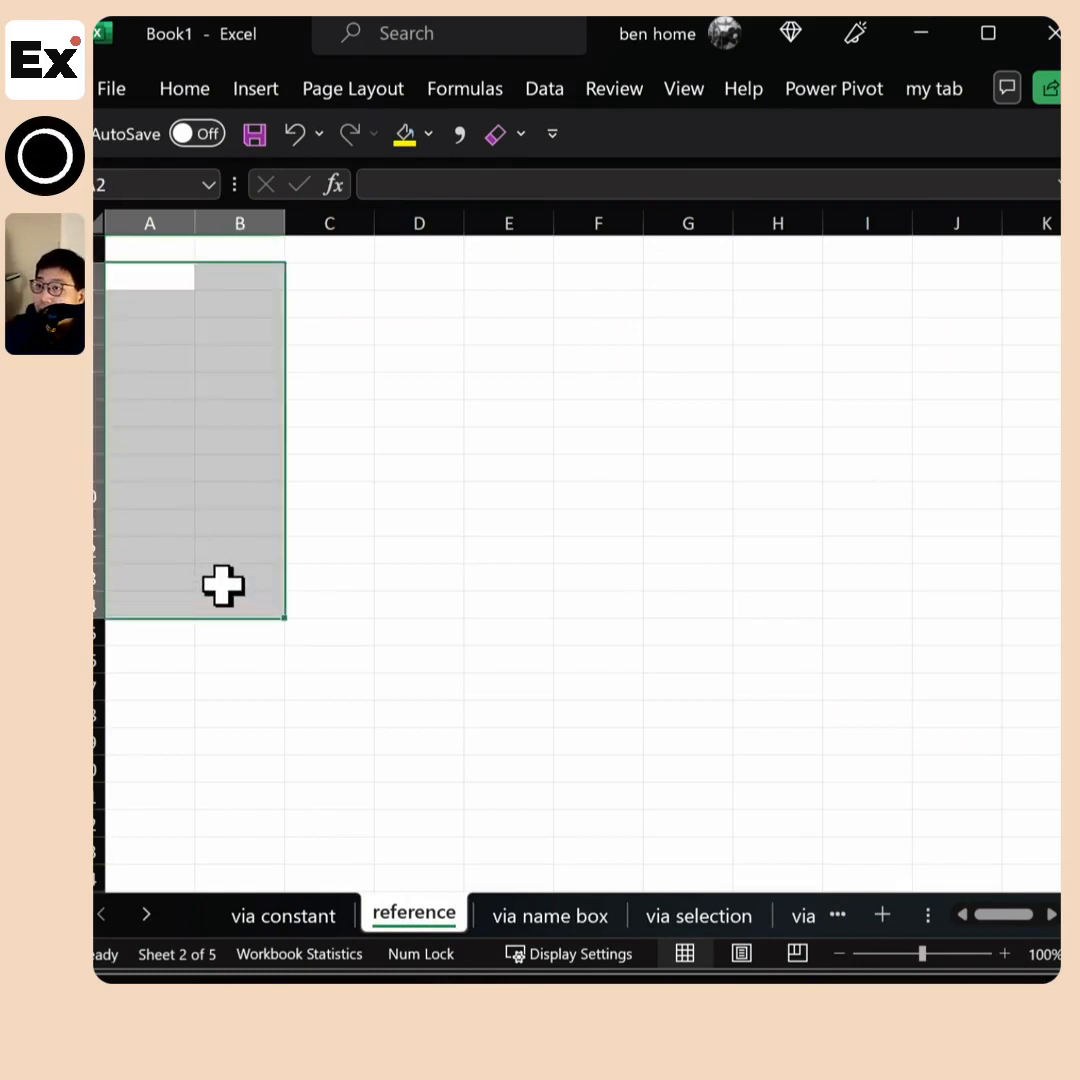
left_click_drag(272, 287, 238, 552)
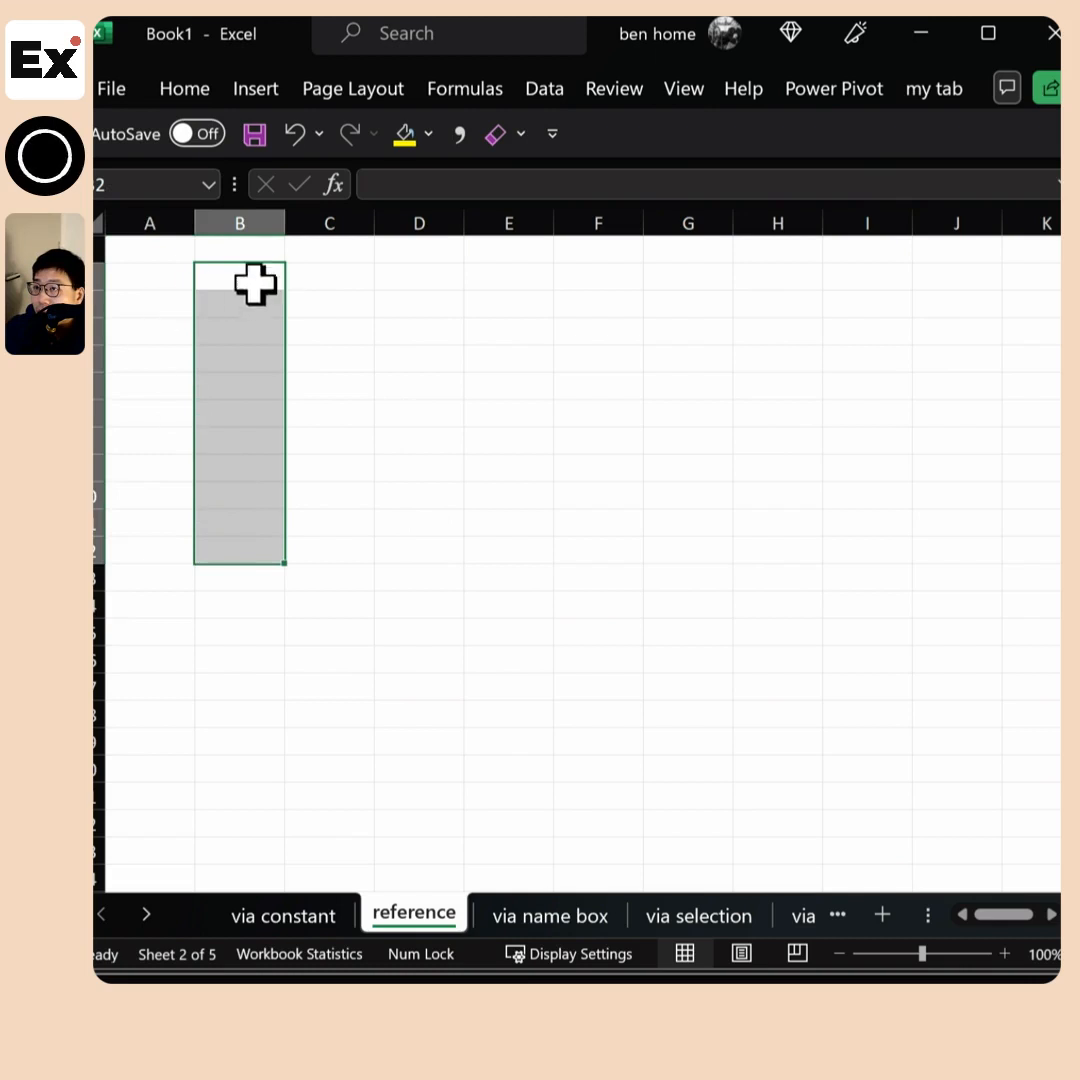
left_click_drag(154, 277, 215, 555)
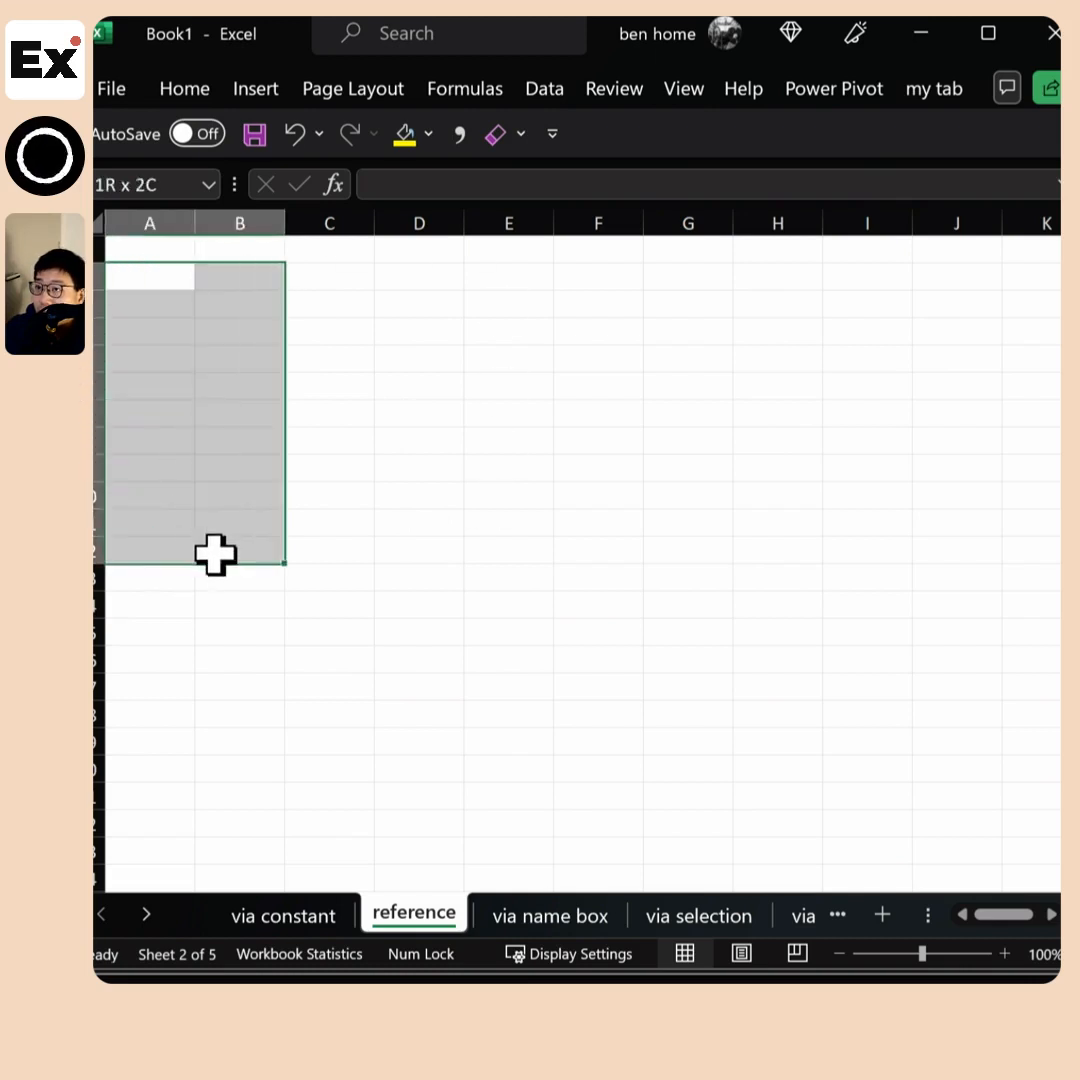
left_click(463, 89)
left_click(615, 195)
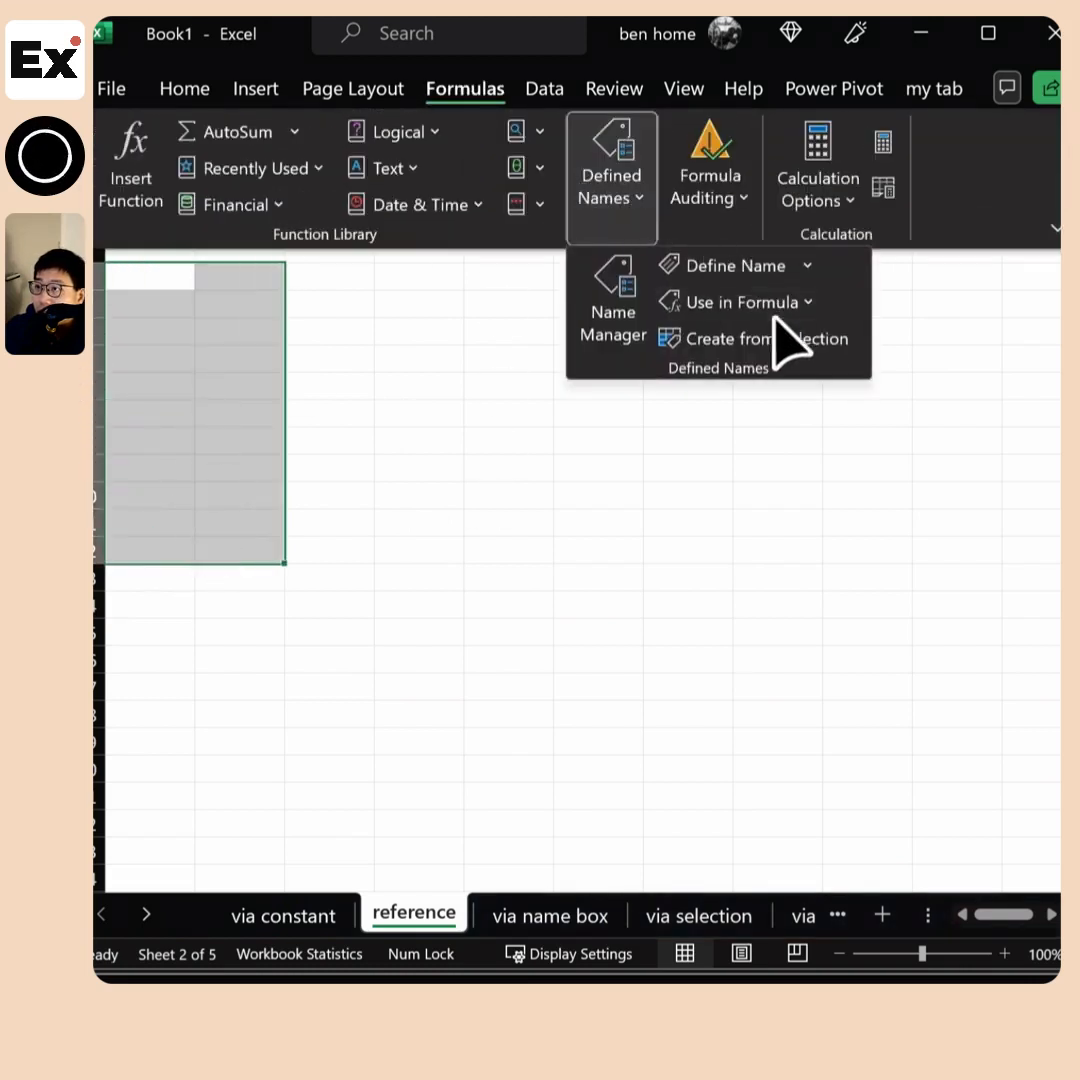
left_click(815, 339)
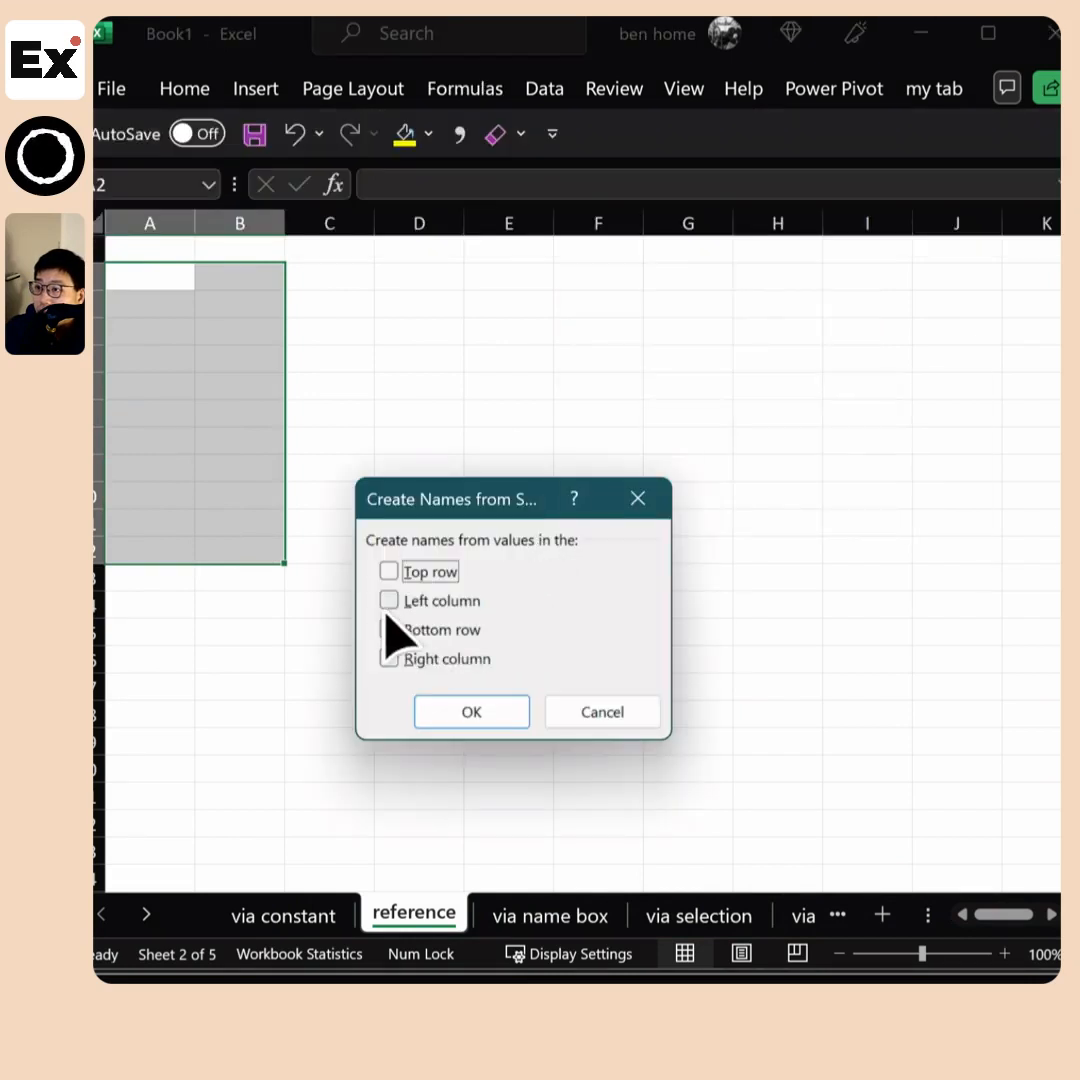
left_click(412, 602)
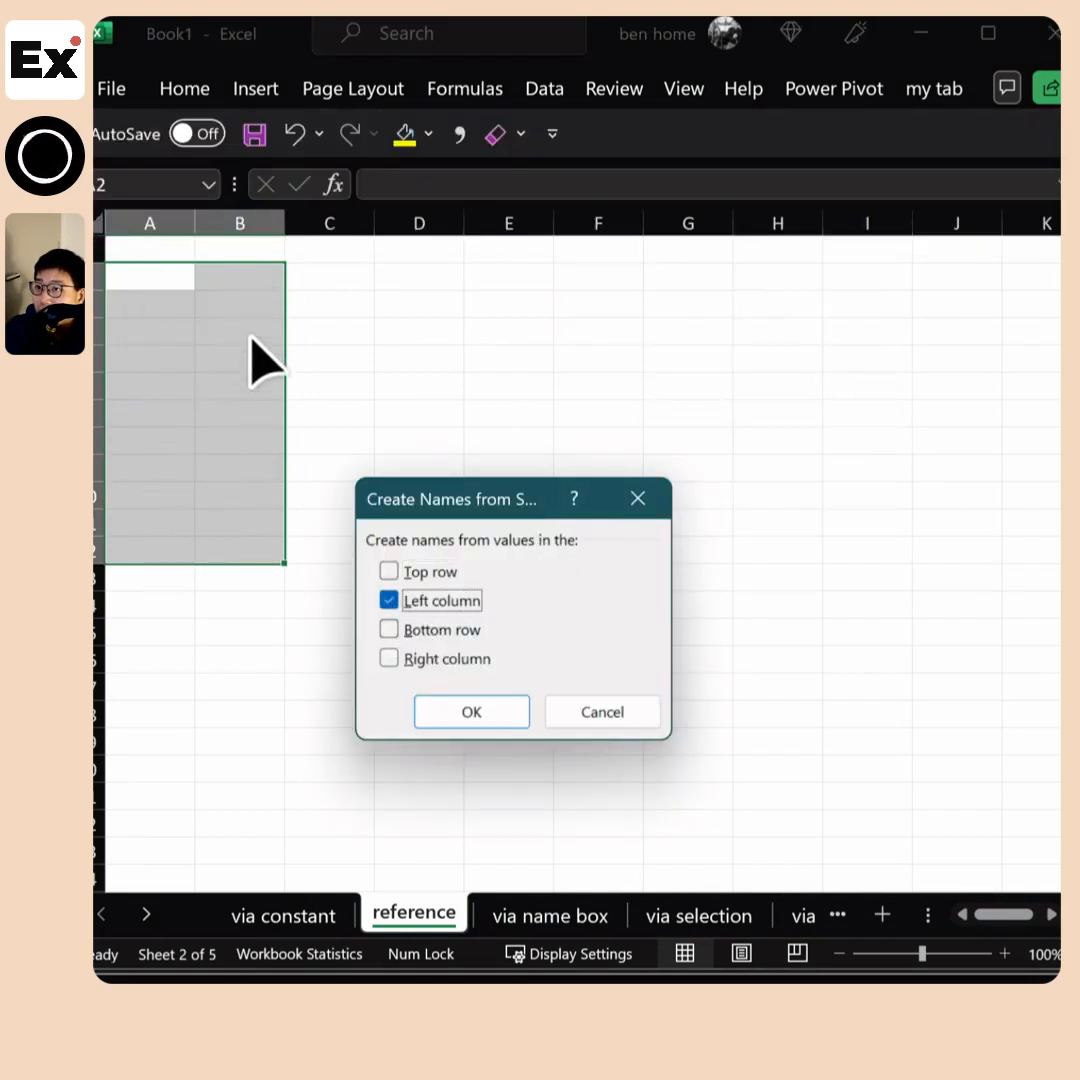
left_click(590, 714)
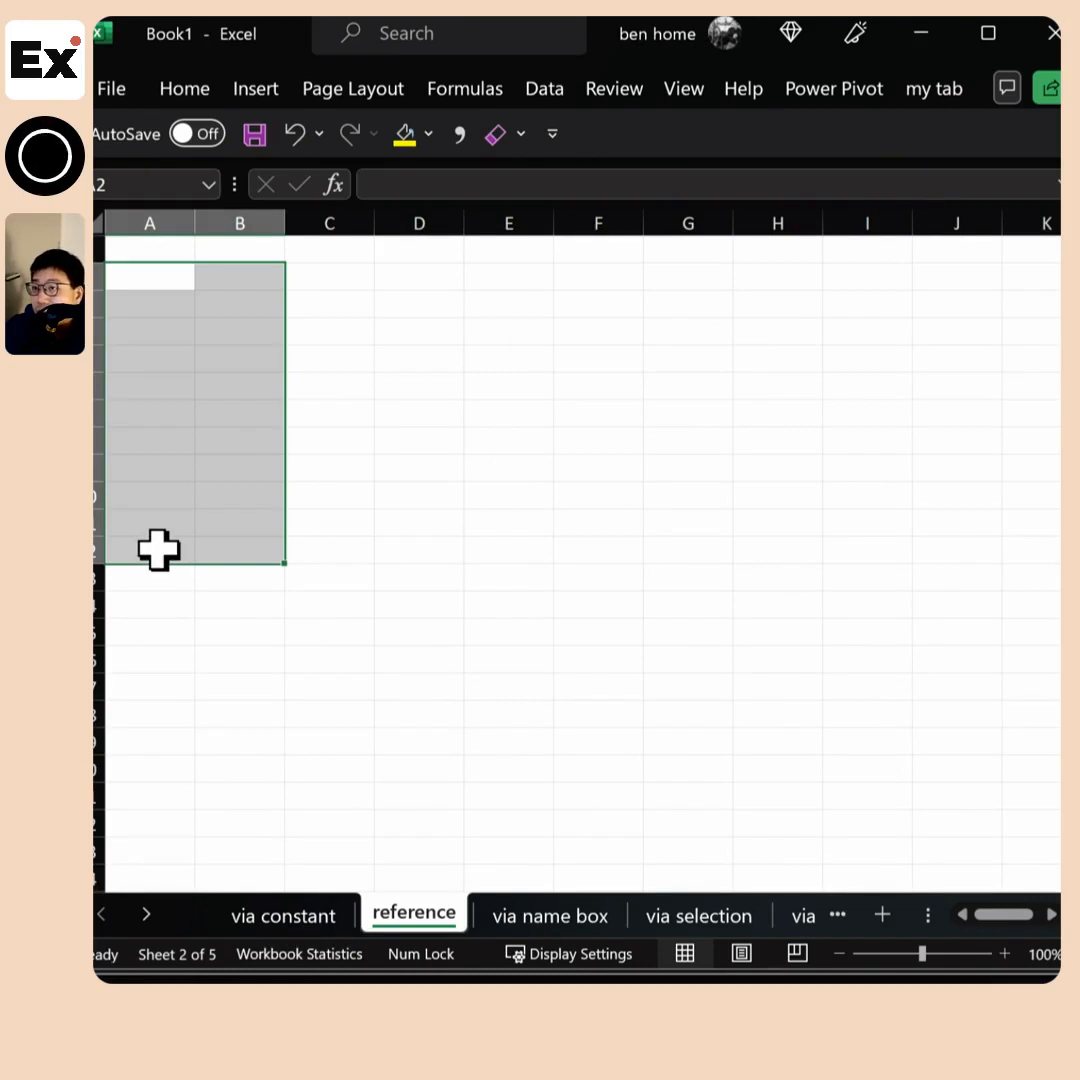
Switch to the via name box sheet to view its named range of Jamie's sales
left_click(555, 918)
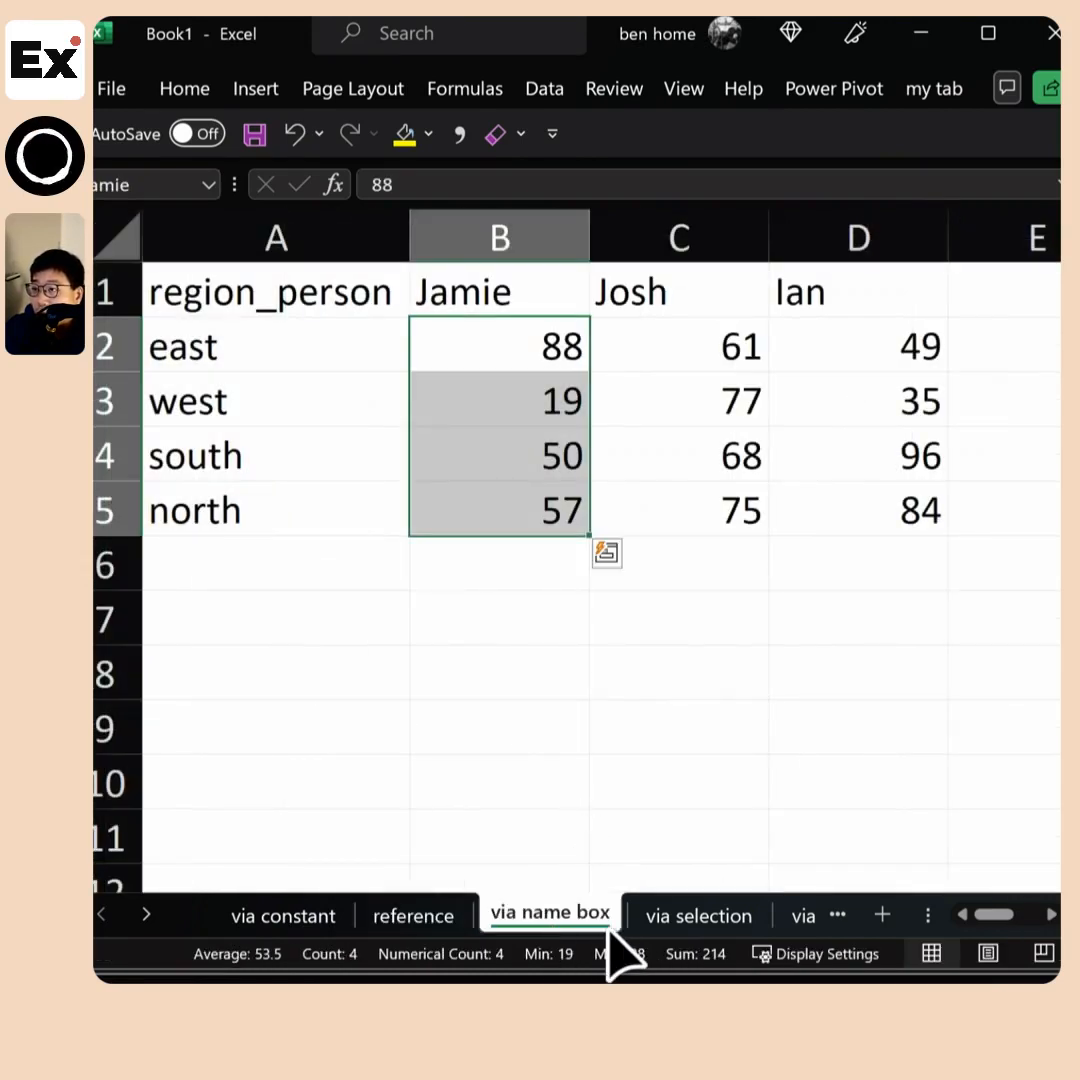